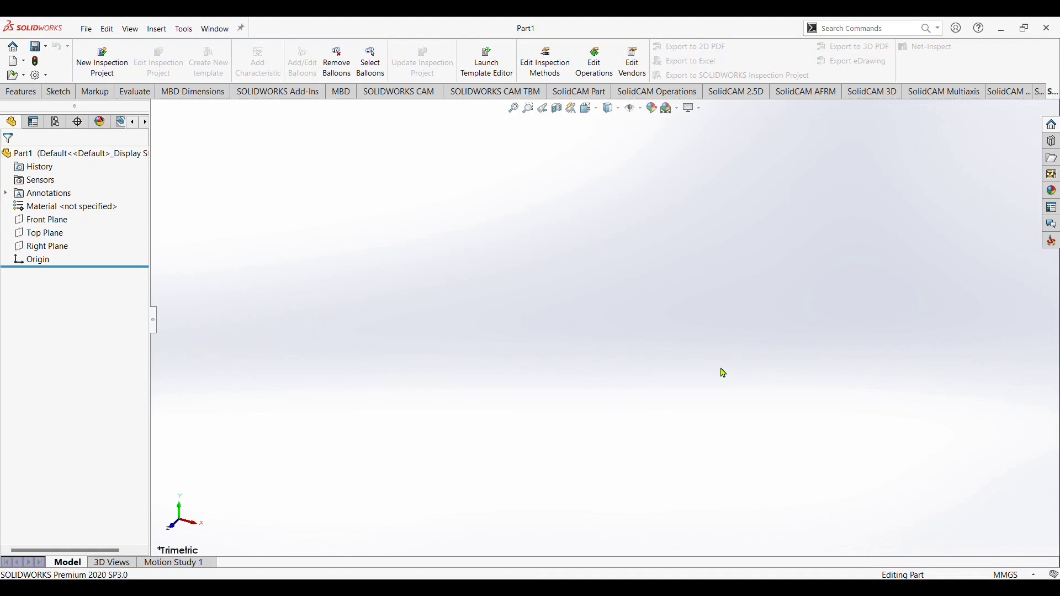
- Start a sketch on the Front Plane and draw a center rectangle from the origin
{"action": "left_click", "coordinate": [47, 220]}
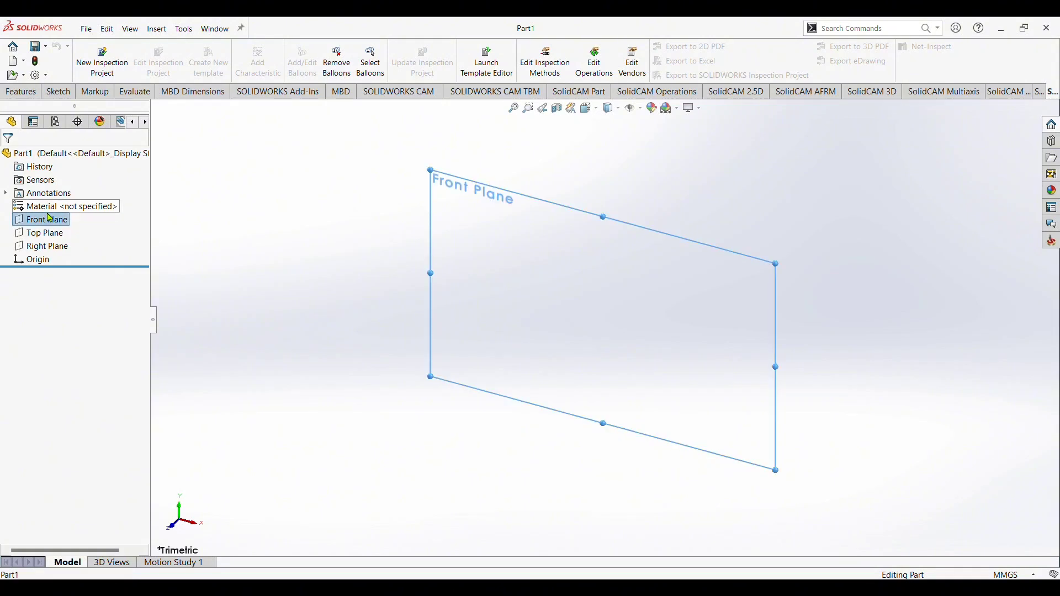
{"action": "left_click", "coordinate": [53, 209]}
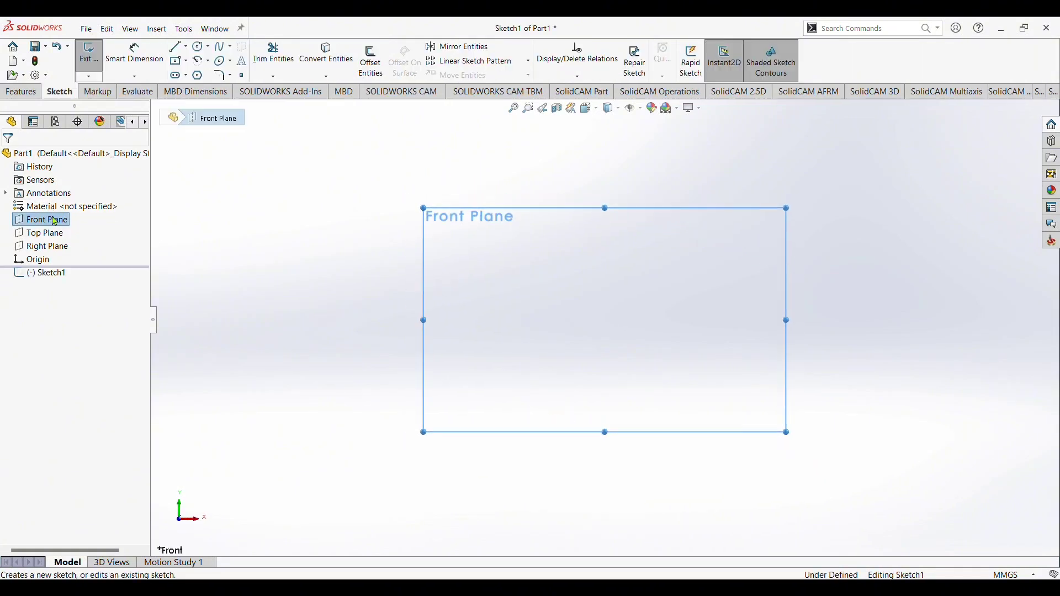
{"action": "left_click", "coordinate": [178, 61]}
{"action": "left_click", "coordinate": [606, 321]}
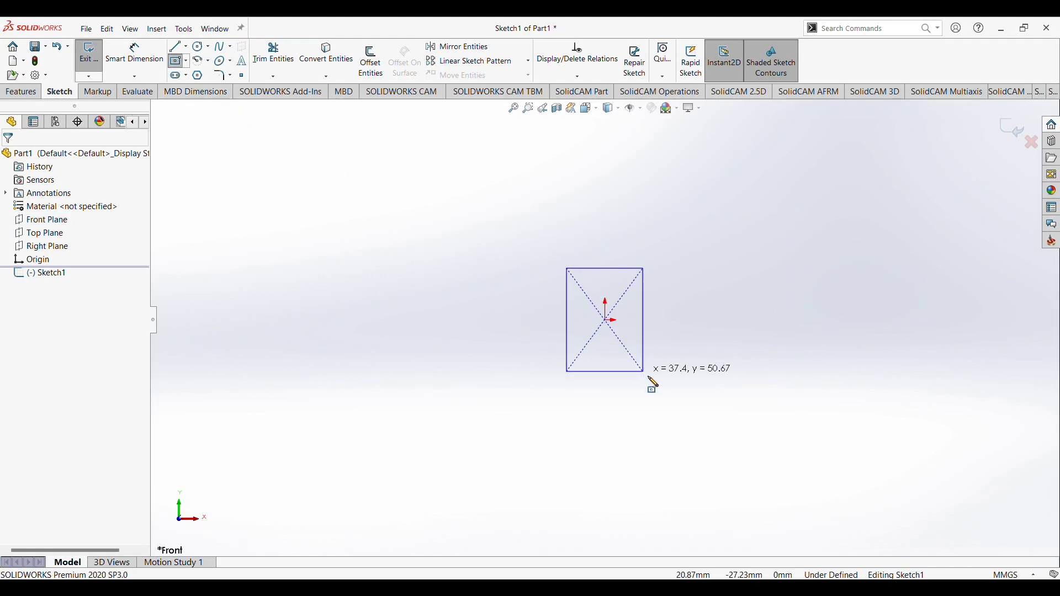
{"action": "left_click", "coordinate": [744, 465]}
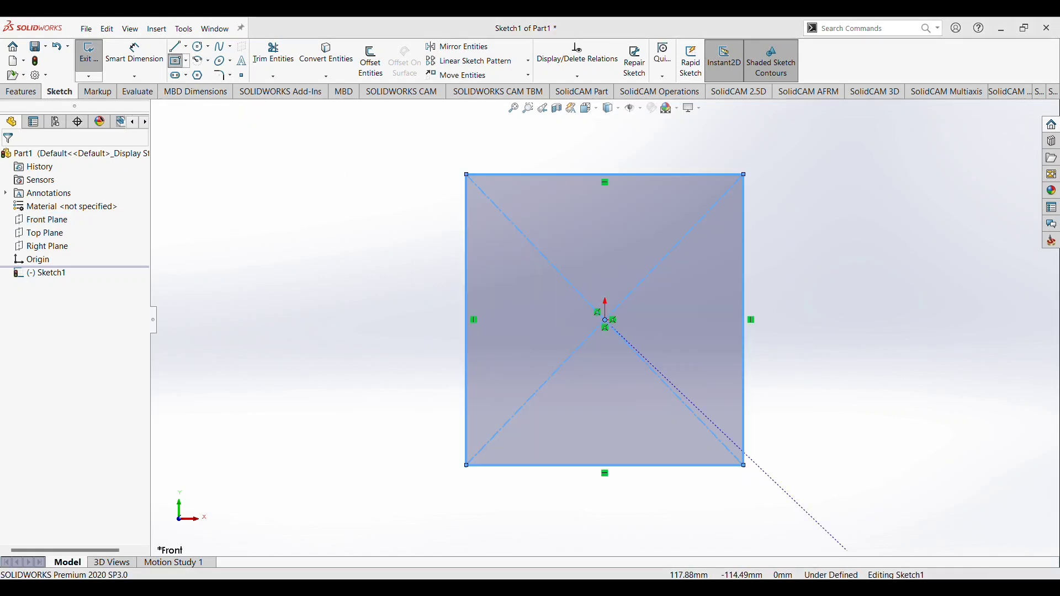
{"action": "left_click", "coordinate": [859, 233]}
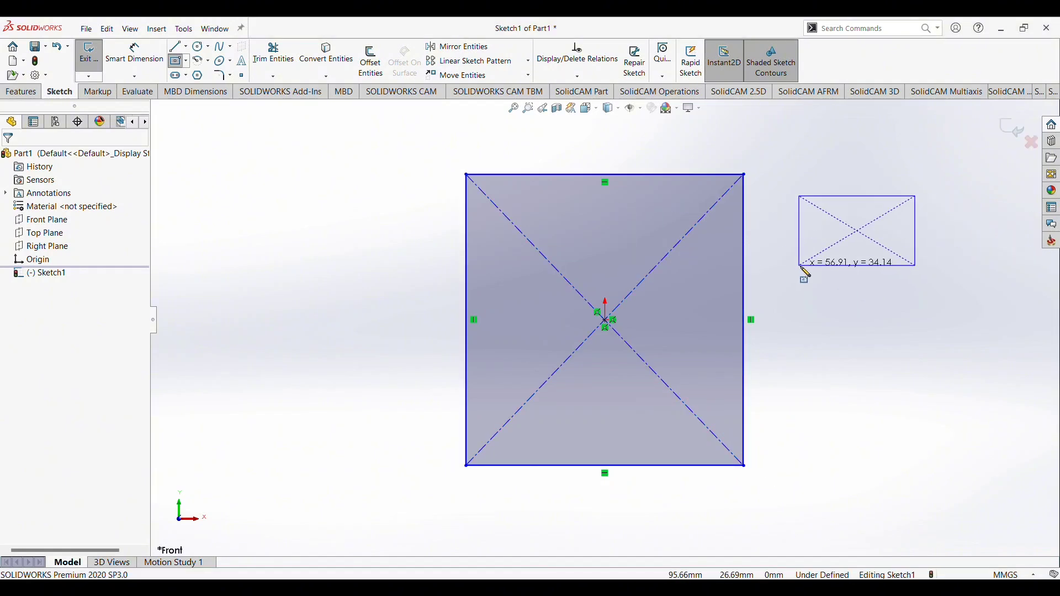
{"action": "key", "text": "Escape"}
- Dimension the square's height and width to 40 mm each
{"action": "key", "text": "d"}
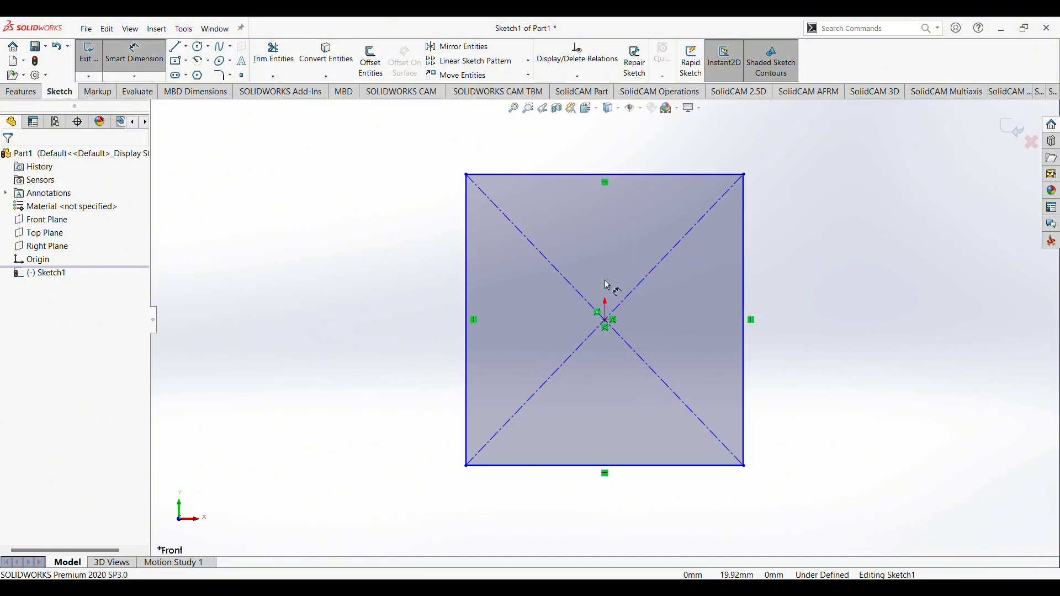
{"action": "left_click", "coordinate": [746, 369]}
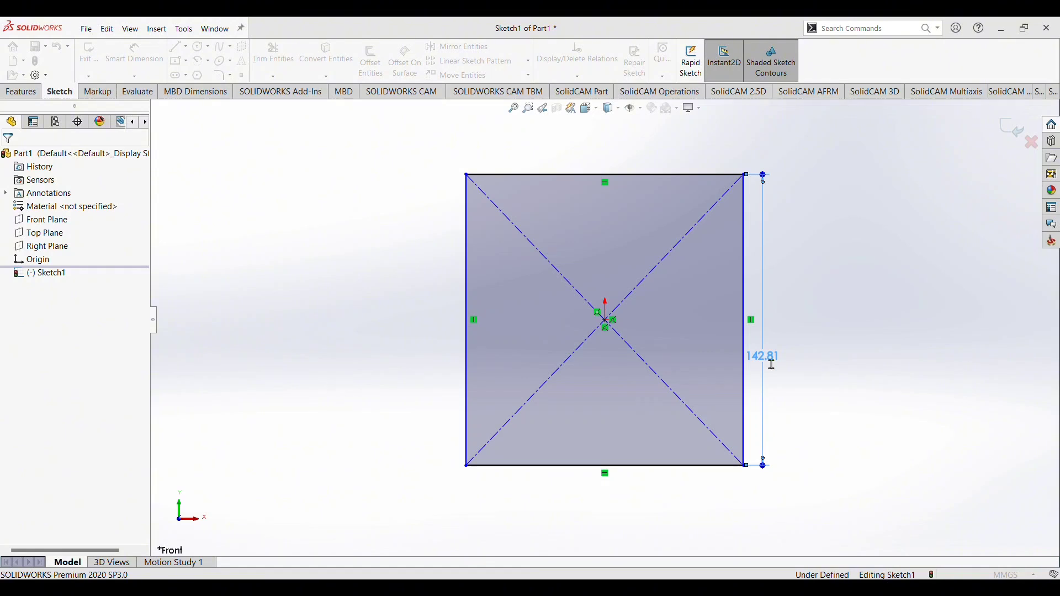
{"action": "key", "text": "Escape"}
{"action": "type", "text": "40"}
{"action": "key", "text": "Return"}
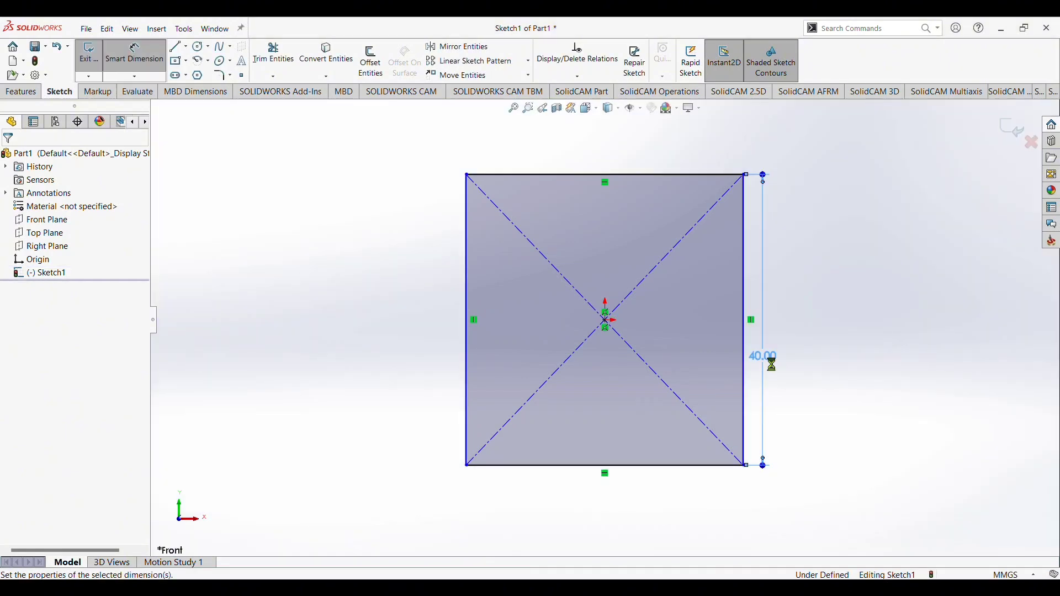
{"action": "left_click", "coordinate": [700, 465]}
{"action": "left_click", "coordinate": [705, 494]}
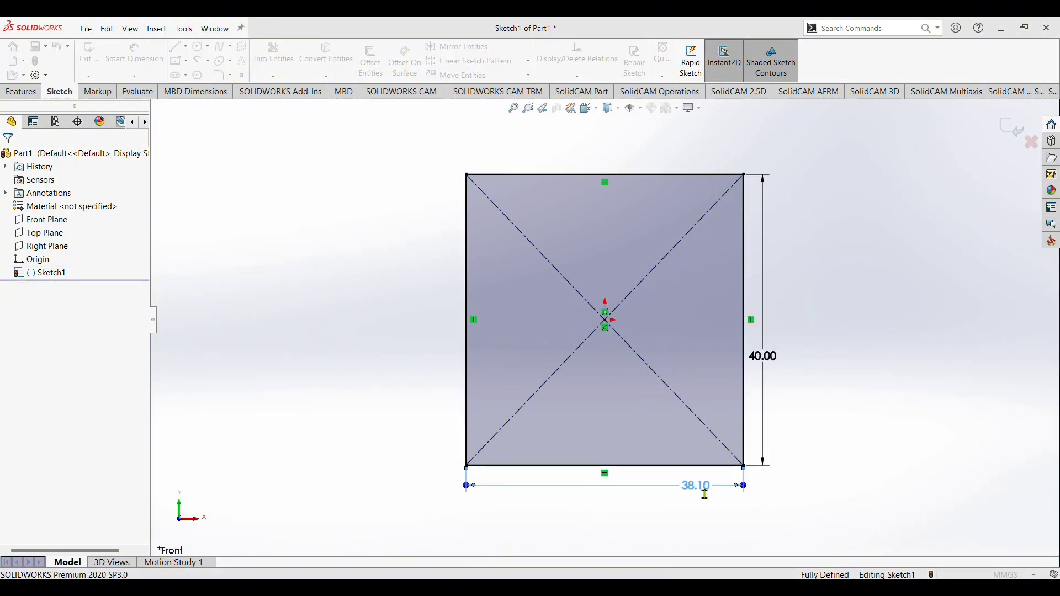
{"action": "type", "text": "40"}
{"action": "key", "text": "Return"}
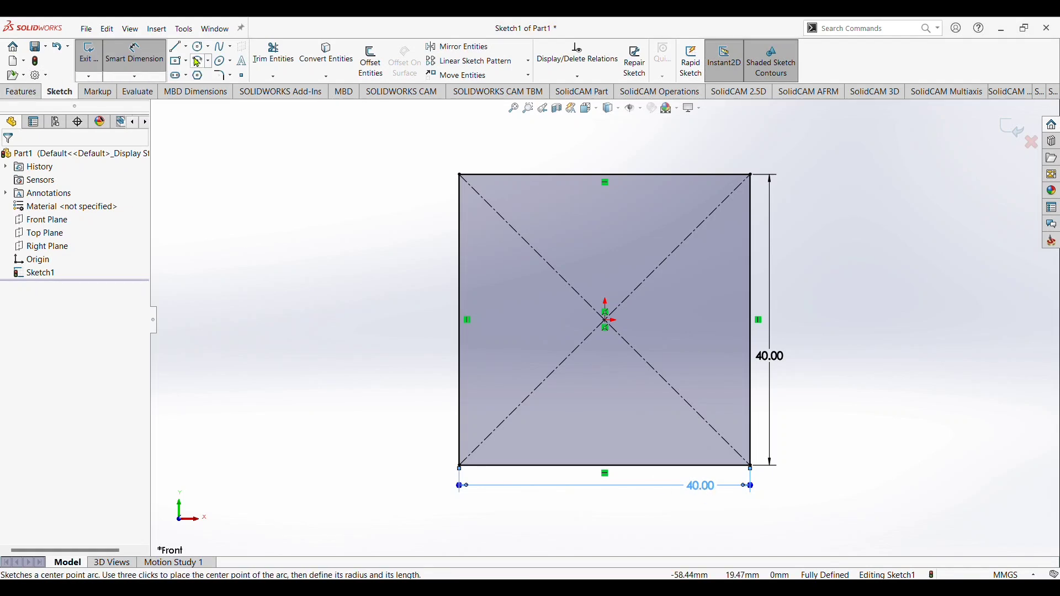
- Draw an inner center rectangle at the origin and dimension its height and width to 36 mm
{"action": "left_click", "coordinate": [176, 61]}
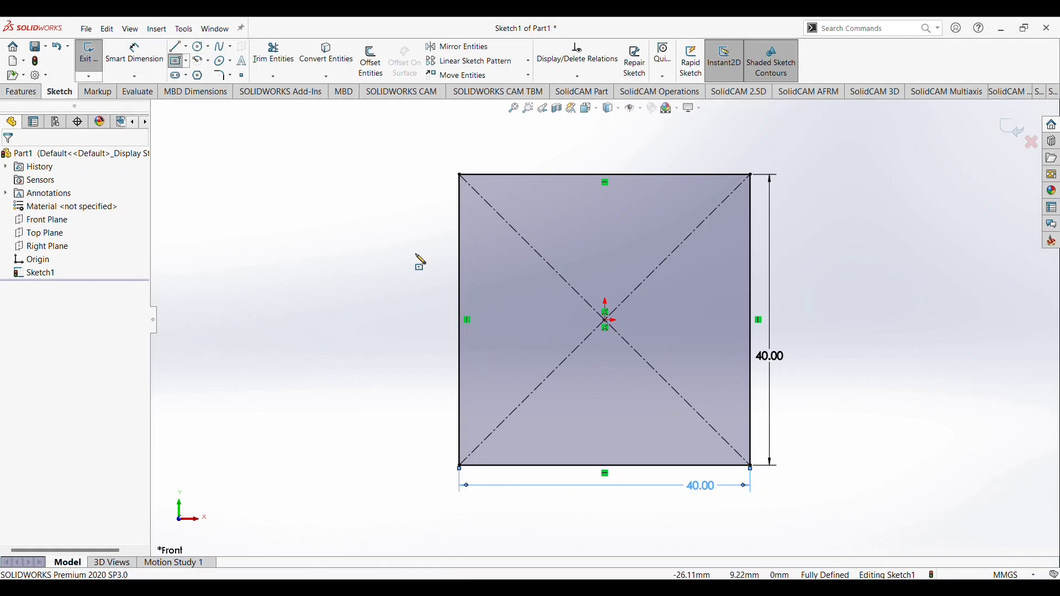
{"action": "left_click", "coordinate": [609, 332]}
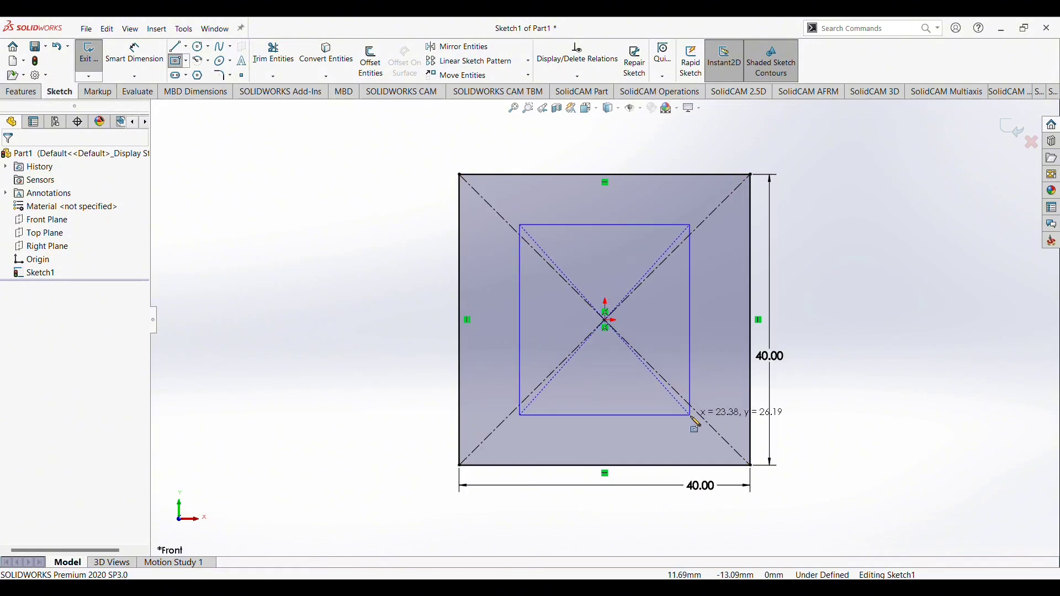
{"action": "left_click", "coordinate": [691, 415]}
{"action": "left_click", "coordinate": [147, 61]}
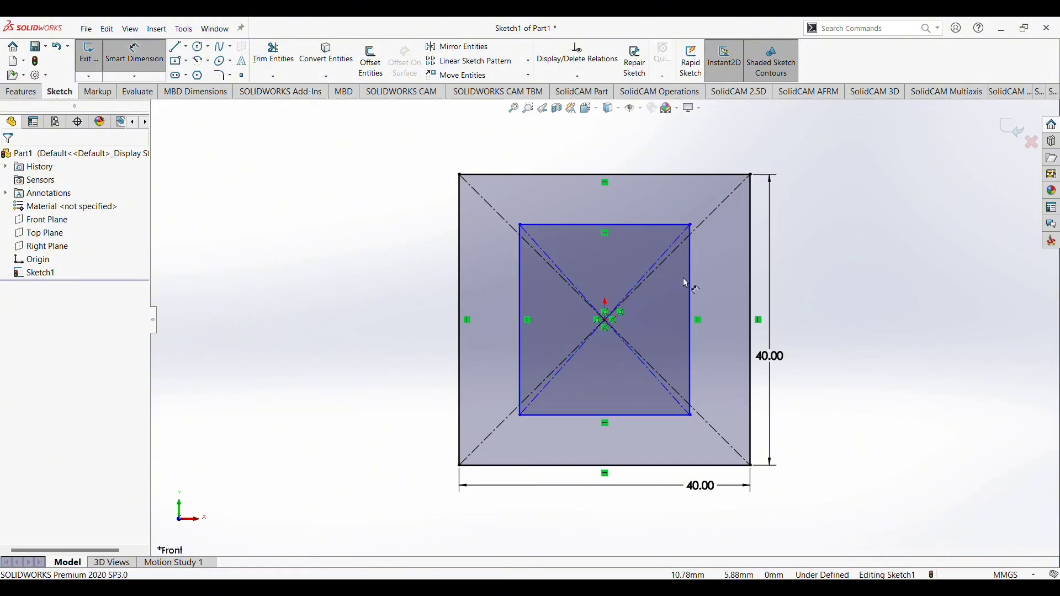
{"action": "left_click", "coordinate": [692, 317]}
{"action": "left_click", "coordinate": [702, 318]}
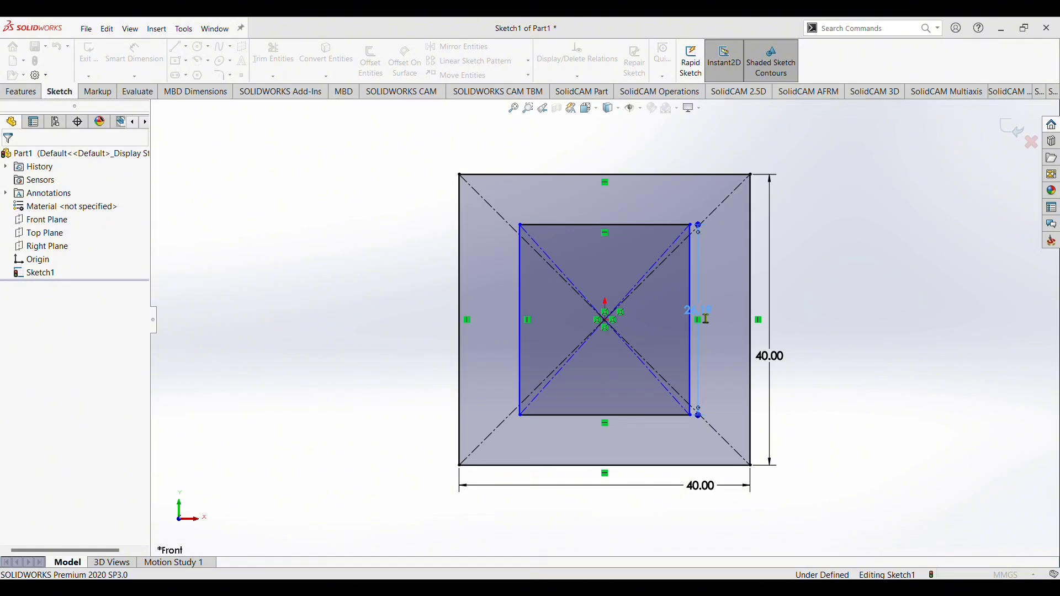
{"action": "key", "text": "Return"}
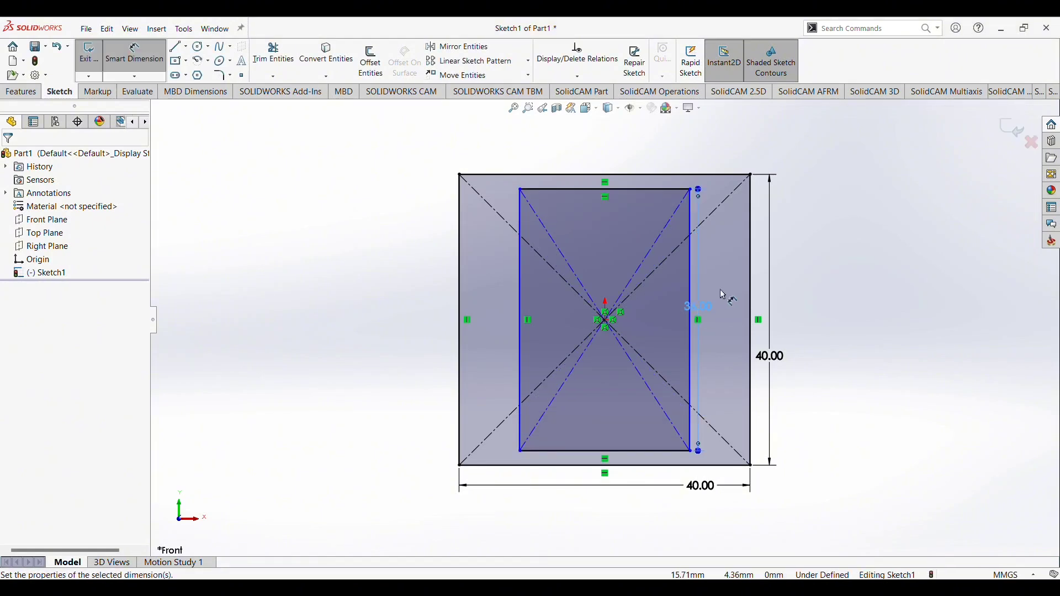
{"action": "left_click", "coordinate": [661, 456]}
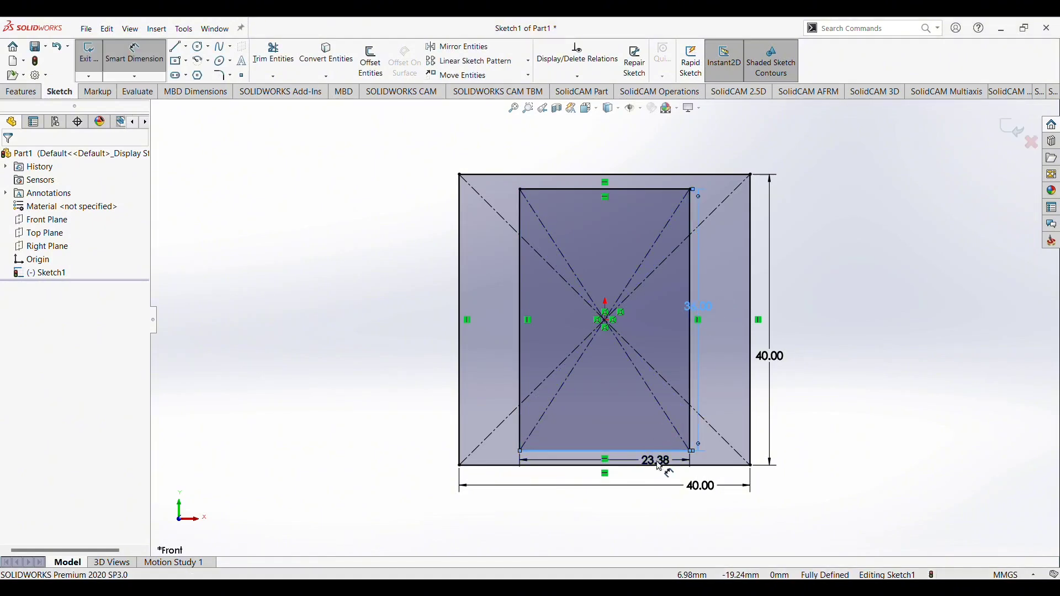
{"action": "left_click", "coordinate": [661, 466]}
{"action": "type", "text": "36"}
{"action": "key", "text": "Return"}
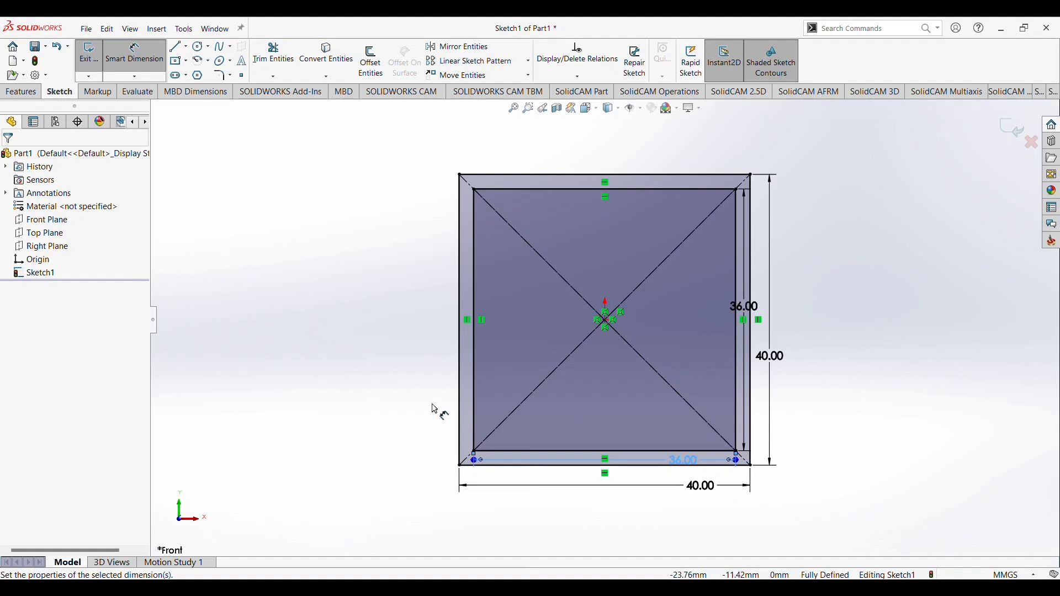
- Draw a third center rectangle at the origin and dimension its height to 23 mm
{"action": "left_click", "coordinate": [178, 60]}
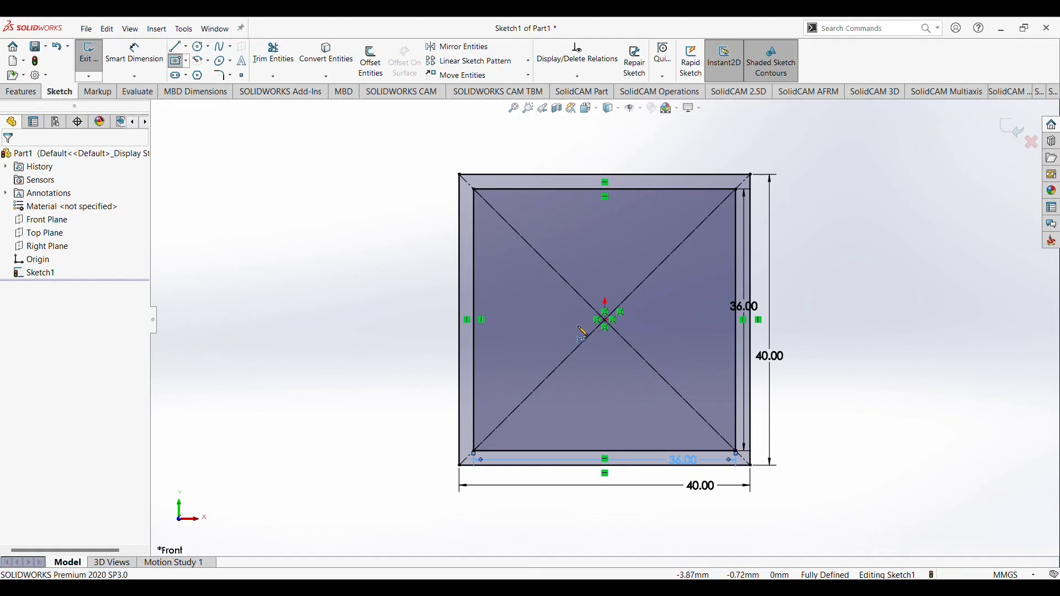
{"action": "left_click", "coordinate": [606, 320]}
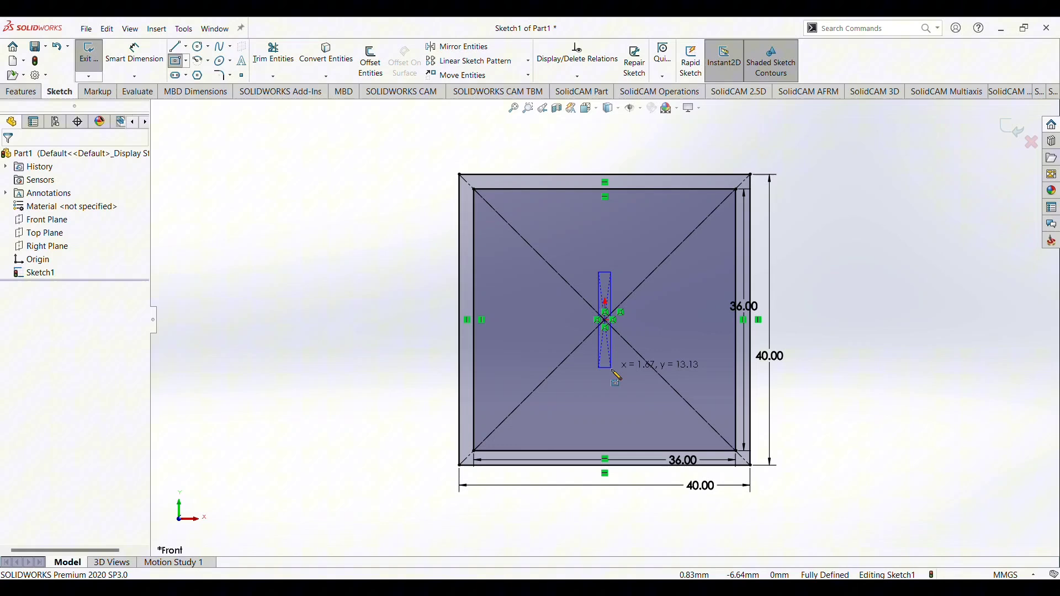
{"action": "left_click", "coordinate": [646, 417]}
{"action": "left_click", "coordinate": [134, 55]}
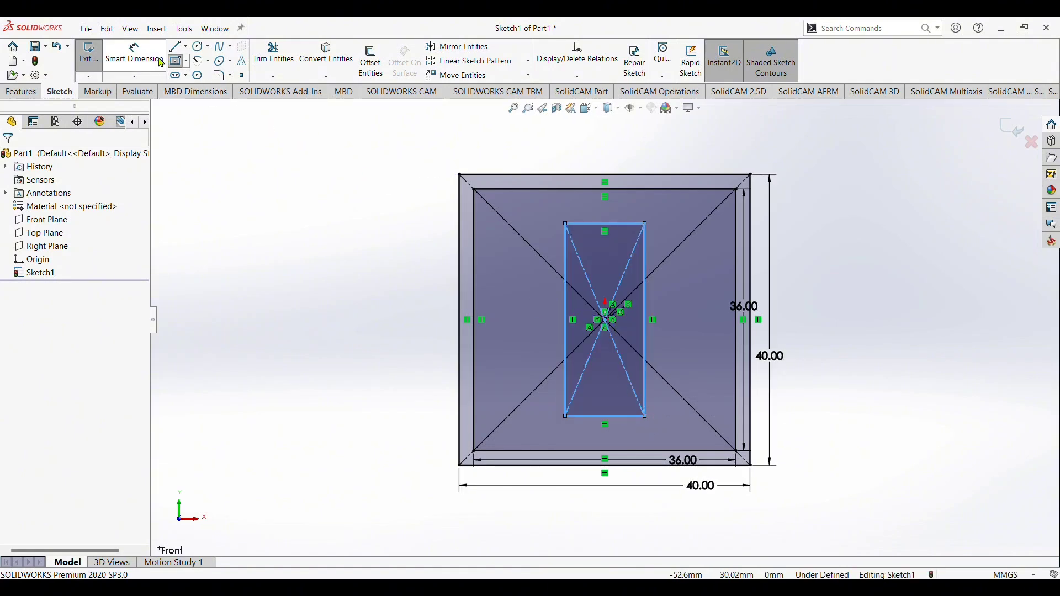
{"action": "left_click", "coordinate": [647, 406]}
{"action": "left_click", "coordinate": [694, 378]}
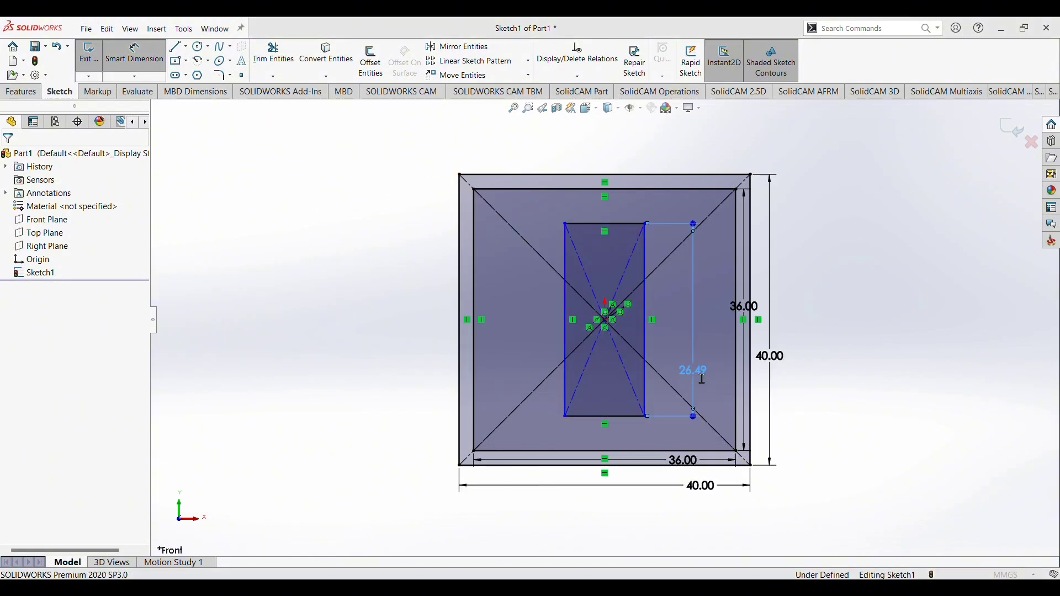
{"action": "key", "text": "Escape"}
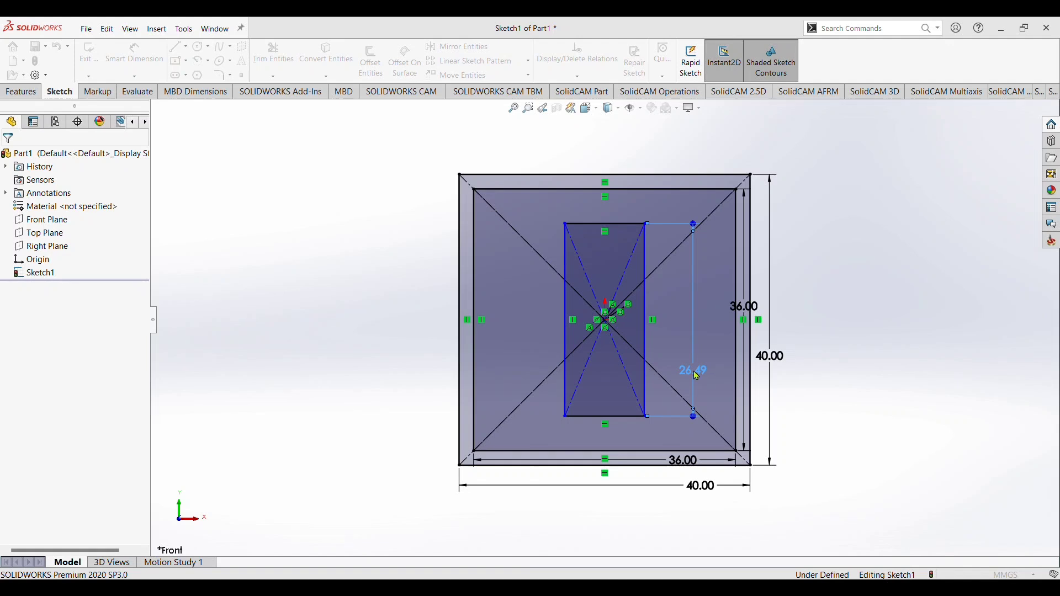
{"action": "type", "text": "23"}
{"action": "key", "text": "Return"}
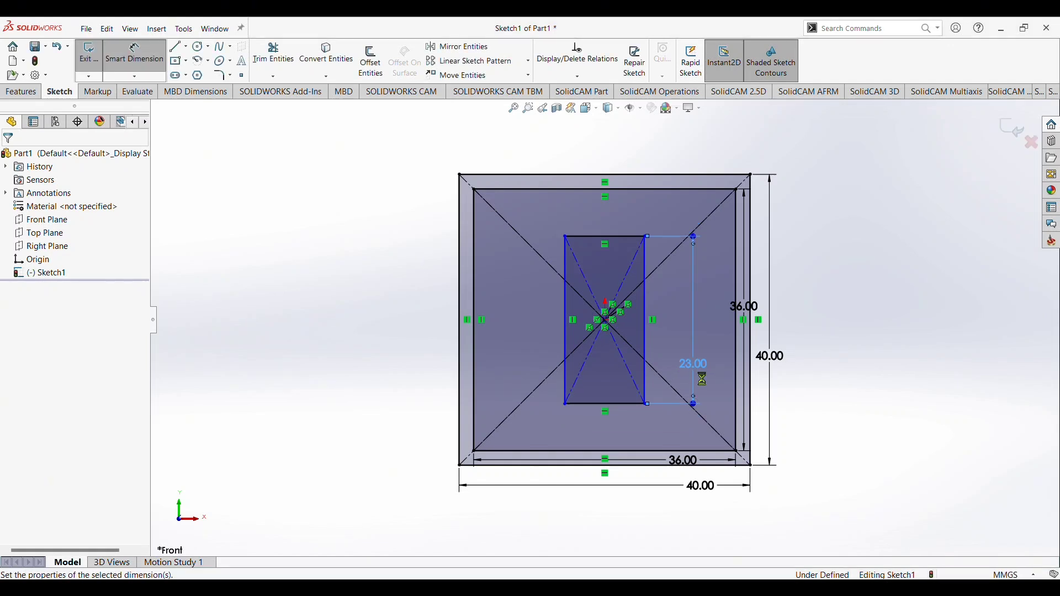
- Dimension its width to 23.6 mm and change the height to 23.6 mm
{"action": "left_click", "coordinate": [629, 409]}
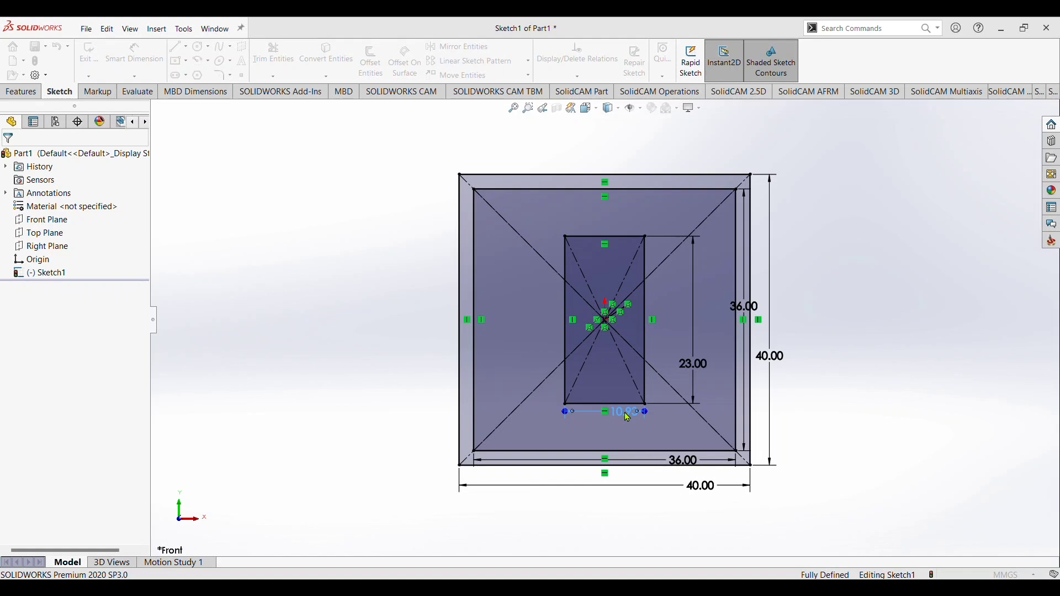
{"action": "left_click", "coordinate": [628, 418]}
{"action": "type", "text": "23.6"}
{"action": "key", "text": "Return"}
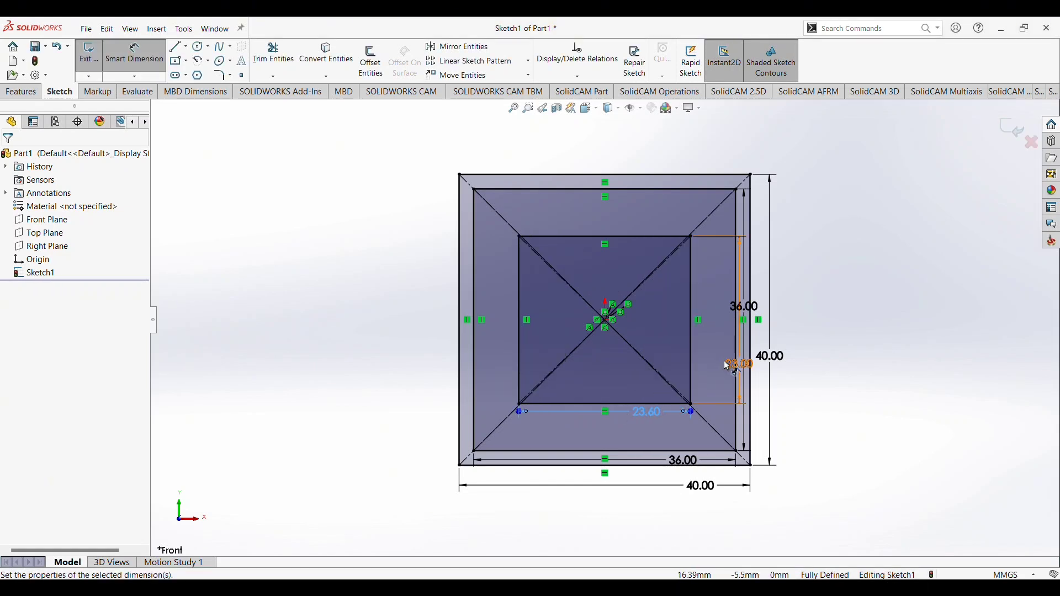
{"action": "left_click", "coordinate": [729, 367]}
{"action": "type", "text": "2"}
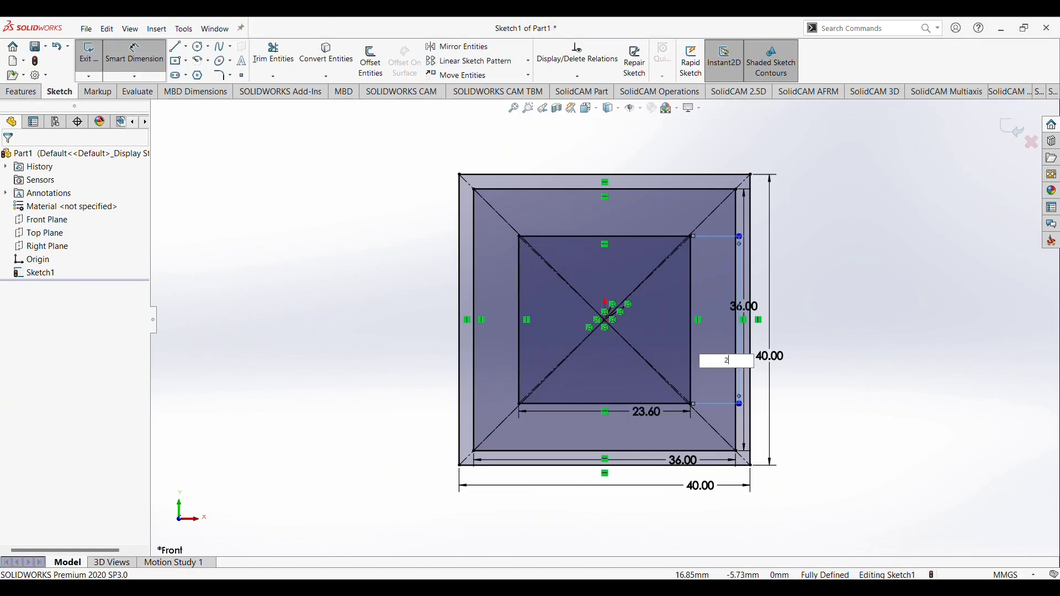
{"action": "type", "text": "3.60"}
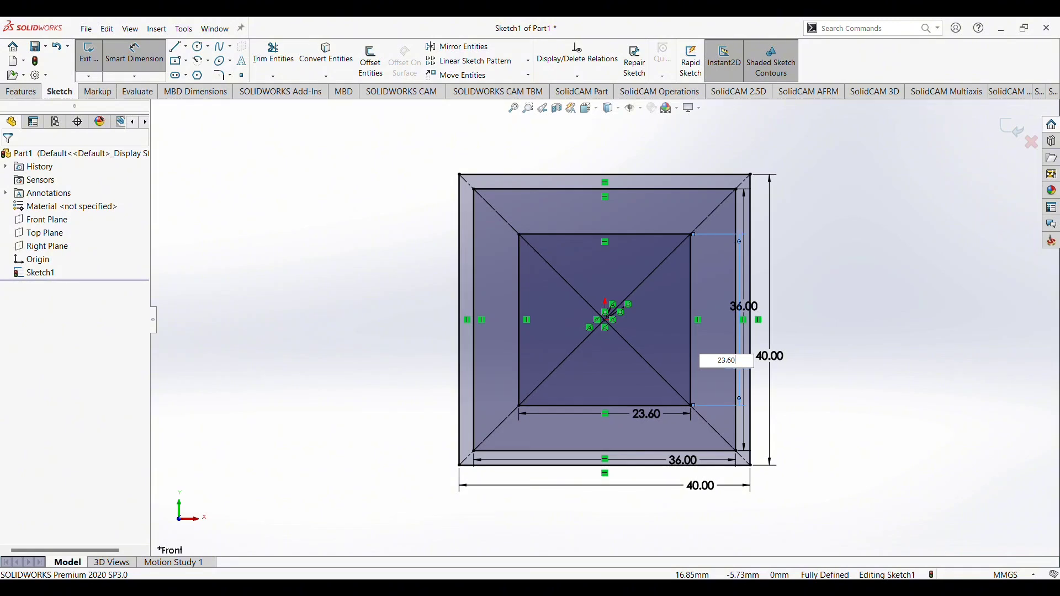
{"action": "key", "text": "Return"}
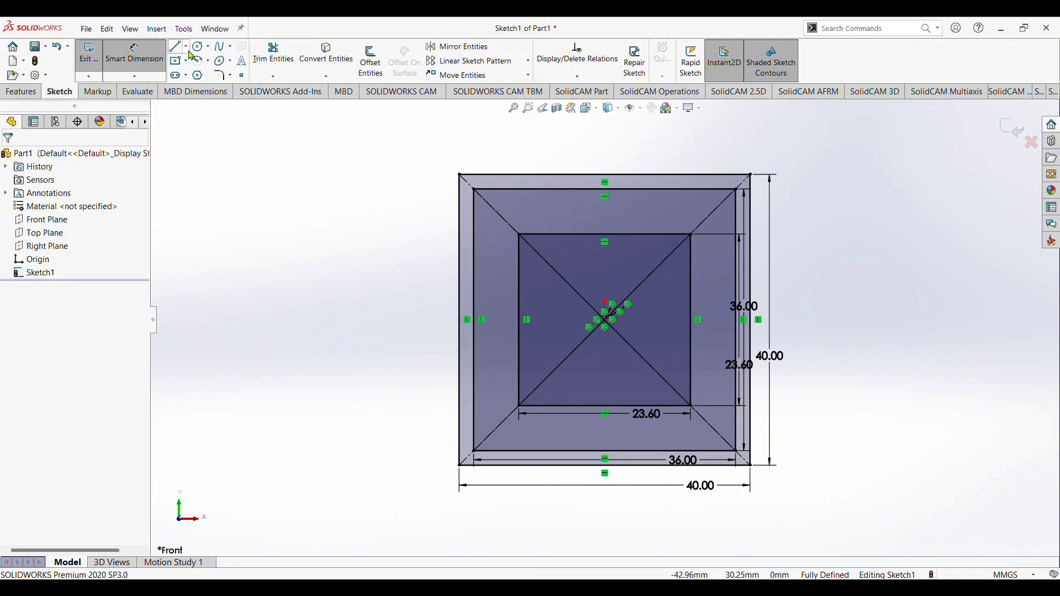
- Draw 6.2 mm corner rectangles in the top-left and top-right inner corners of the 36 mm square
{"action": "left_click", "coordinate": [178, 64]}
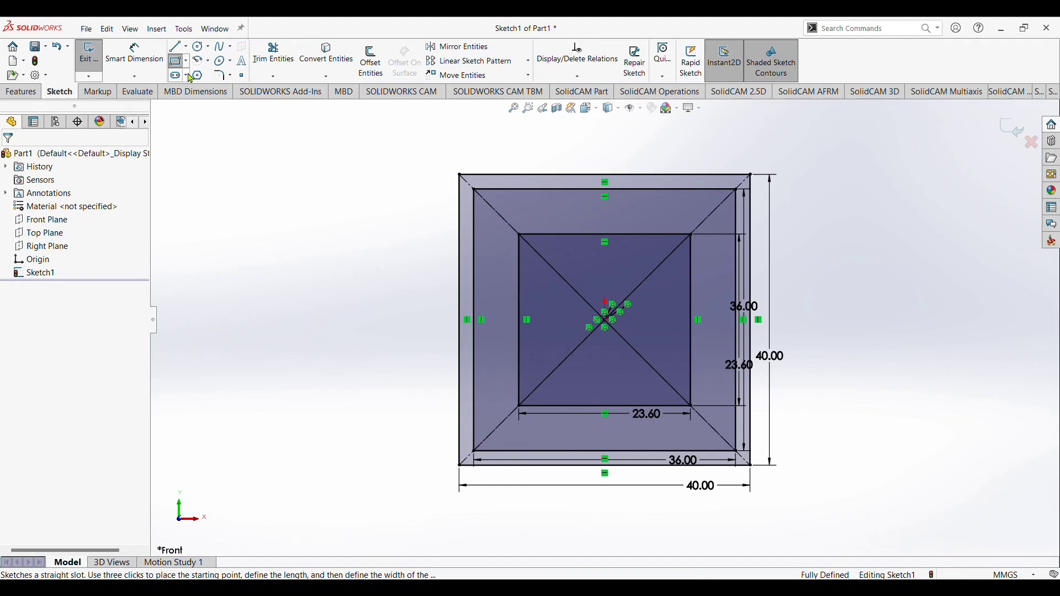
{"action": "left_click", "coordinate": [474, 189]}
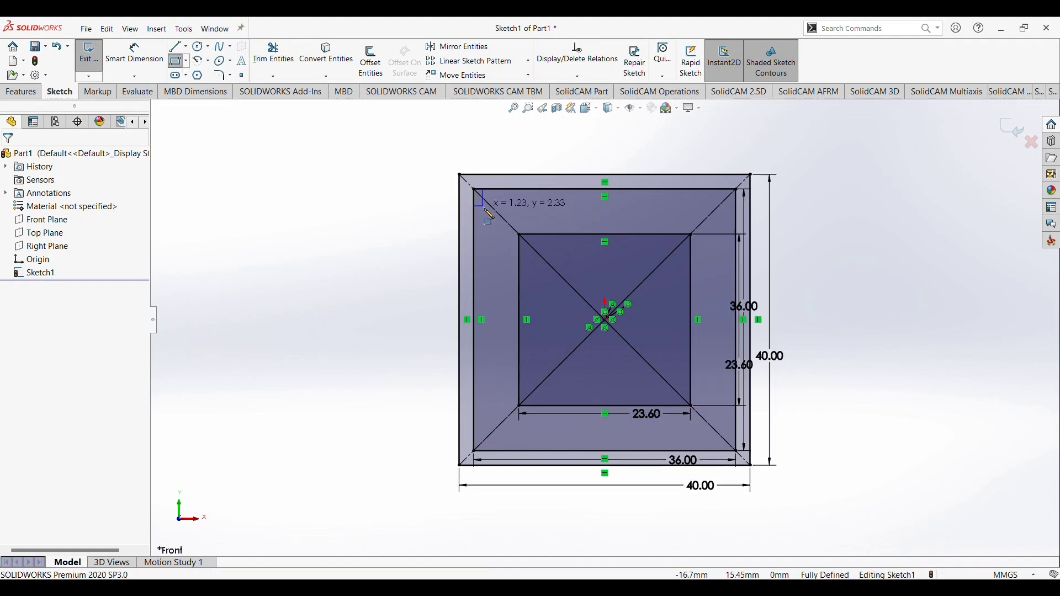
{"action": "left_click", "coordinate": [519, 235]}
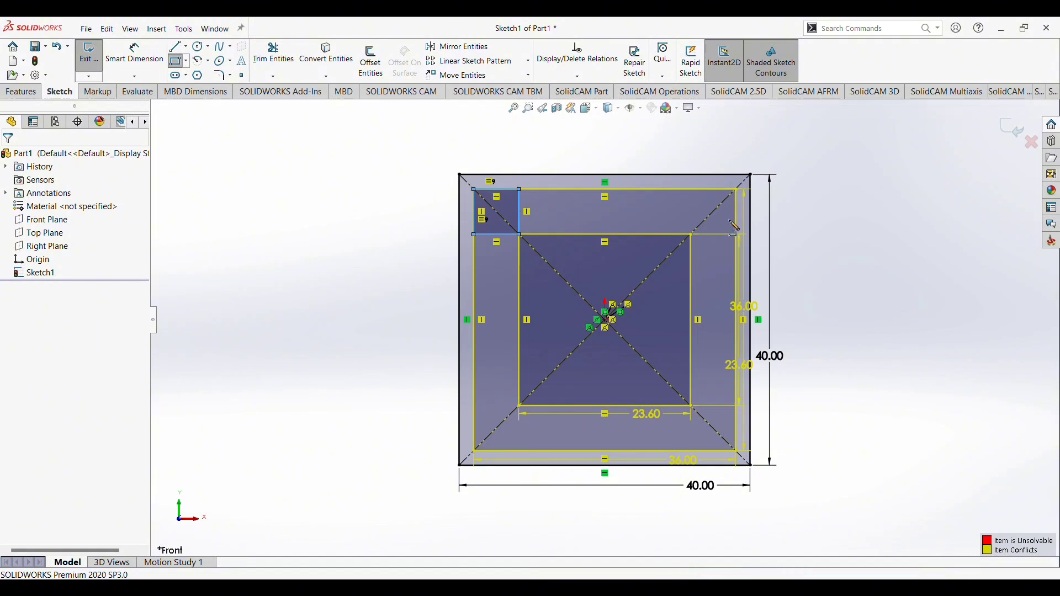
{"action": "left_click", "coordinate": [736, 190]}
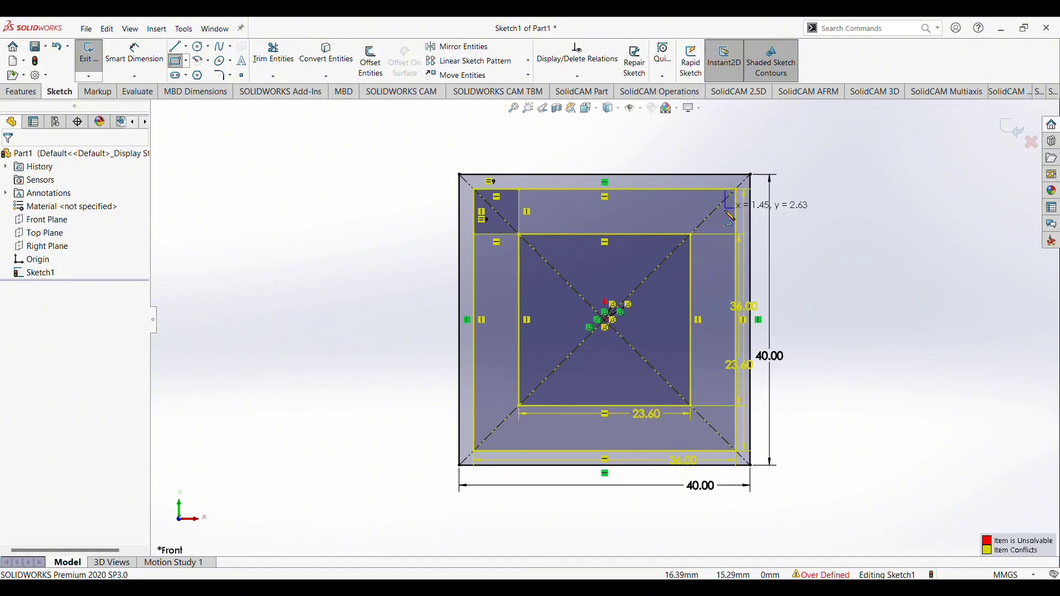
{"action": "left_click", "coordinate": [691, 235]}
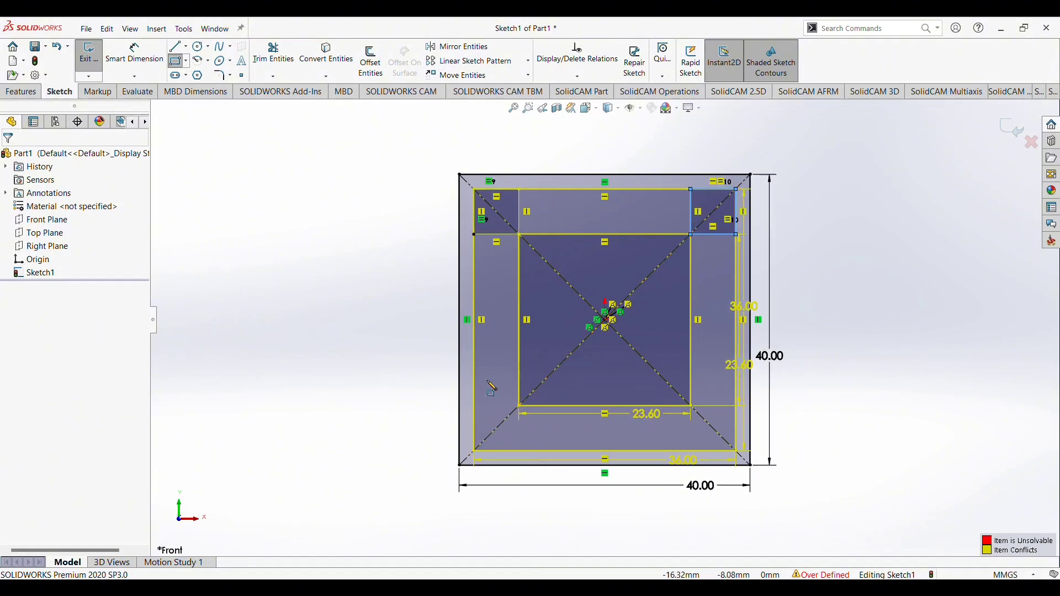
- Power-trim the inner square's top edge, lower segments, diagonal middle and right vertical line
{"action": "left_click", "coordinate": [271, 58]}
{"action": "mouse_move", "coordinate": [598, 205]}
{"action": "left_mouse_down"}
{"action": "mouse_move", "coordinate": [594, 187]}
{"action": "mouse_move", "coordinate": [476, 261]}
{"action": "left_mouse_up"}
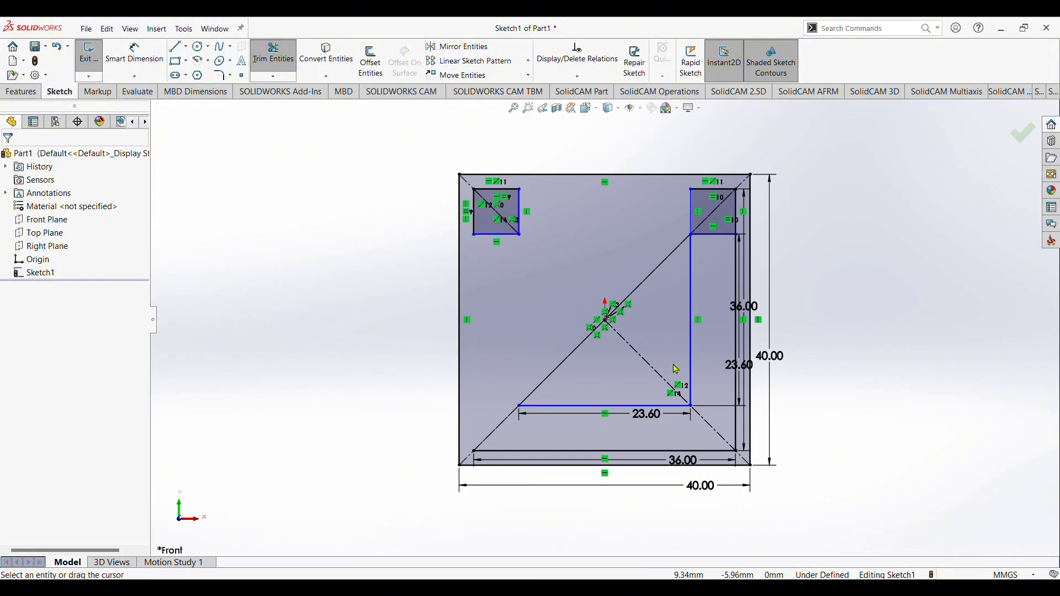
{"action": "left_click_drag", "start_coordinate": [714, 313], "coordinate": [529, 382]}
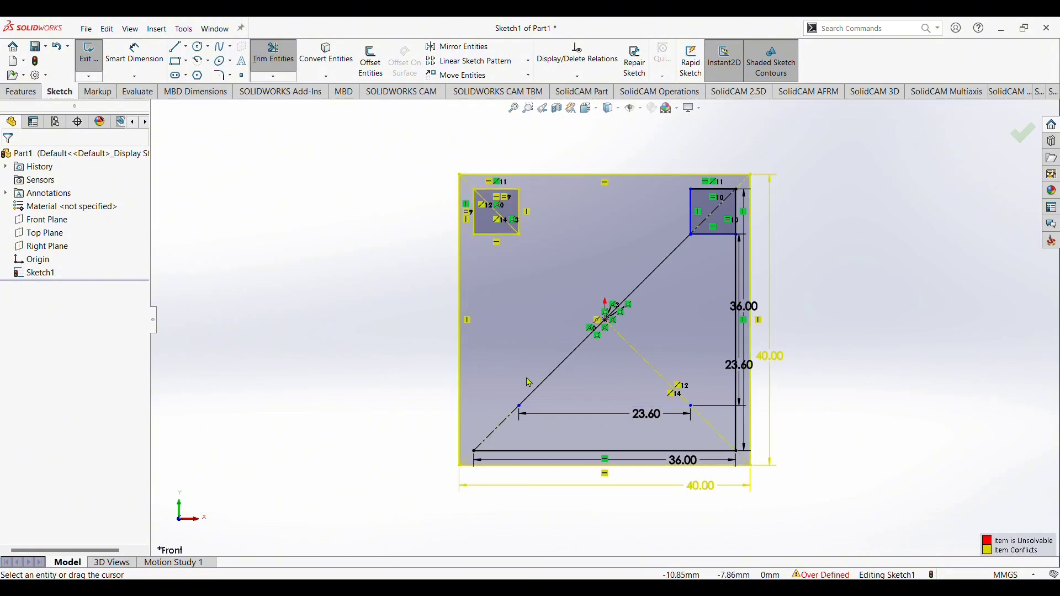
{"action": "left_click_drag", "start_coordinate": [529, 382], "coordinate": [679, 260]}
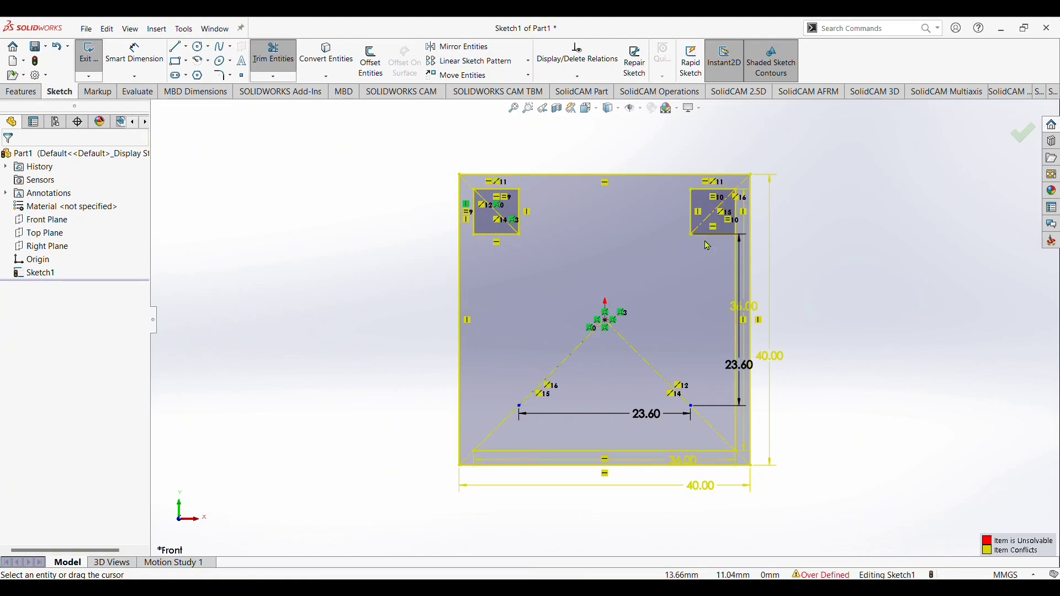
{"action": "left_click_drag", "start_coordinate": [705, 403], "coordinate": [777, 391]}
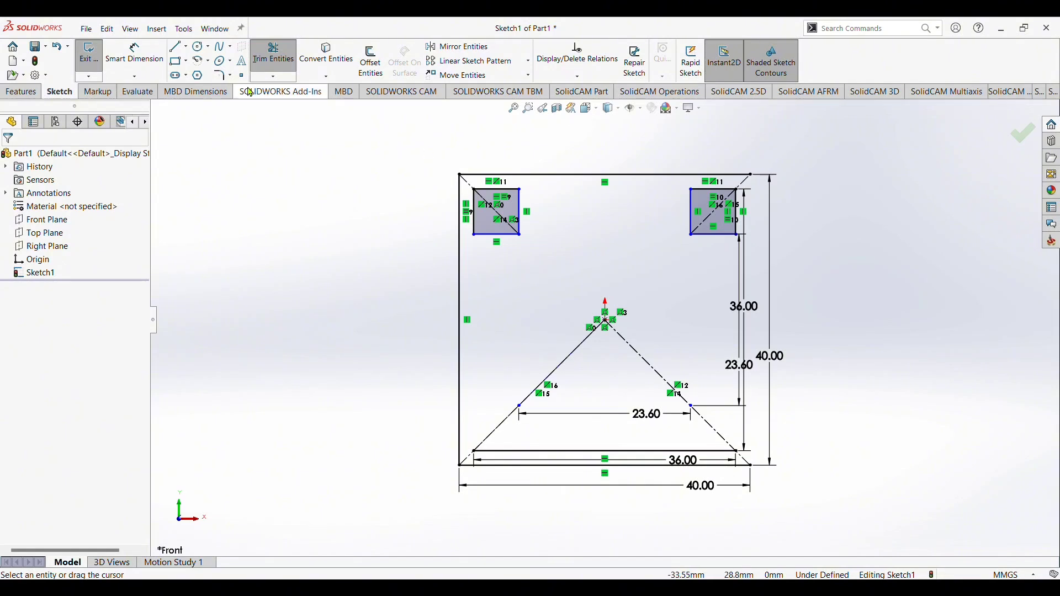
{"action": "left_click", "coordinate": [178, 46]}
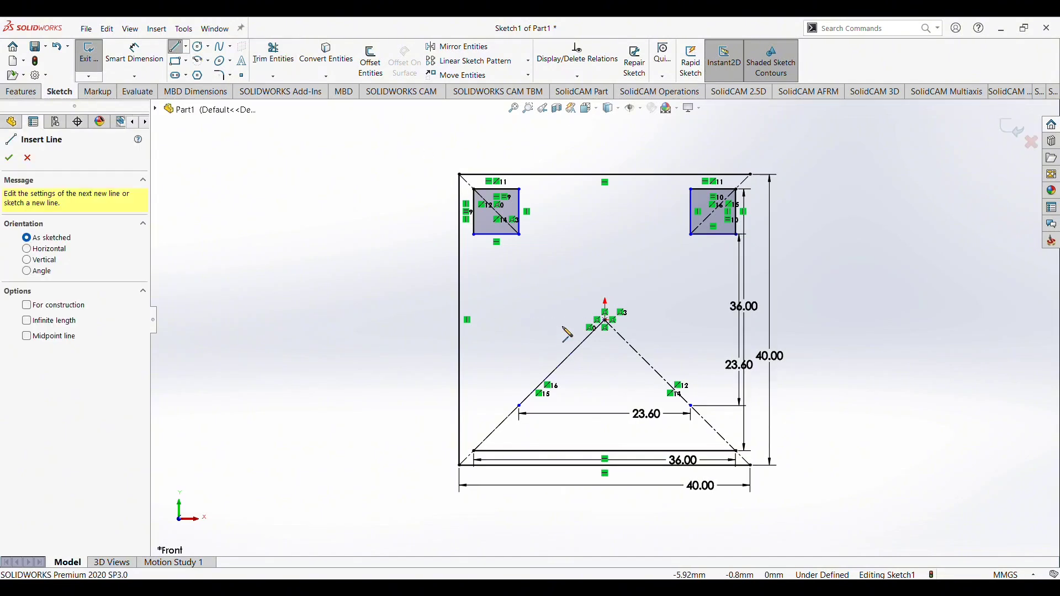
- Draw a line from the square's top-left corner to the origin
{"action": "left_click", "coordinate": [460, 176]}
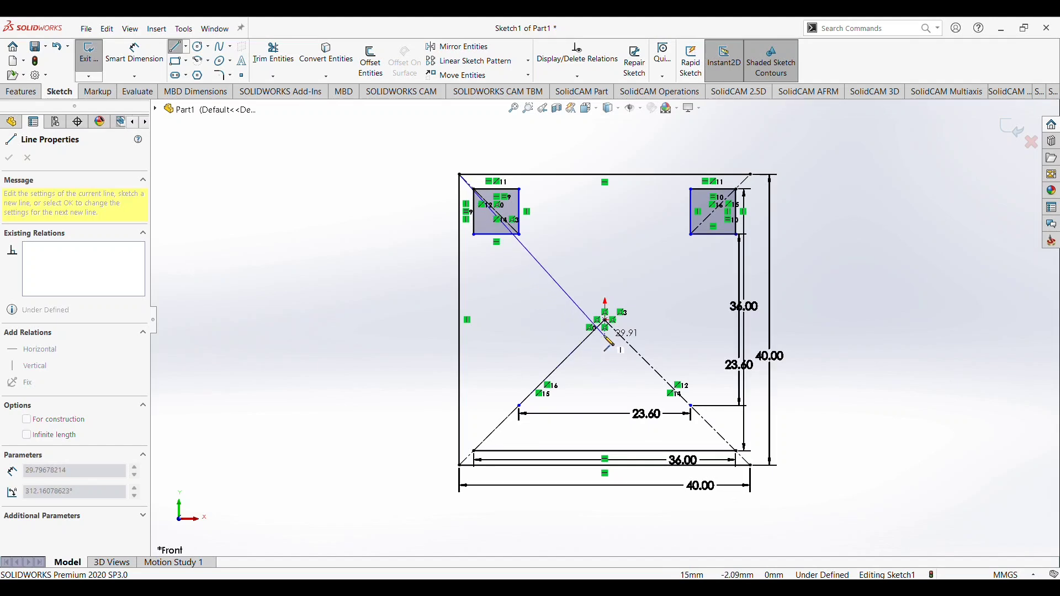
{"action": "left_click", "coordinate": [606, 320]}
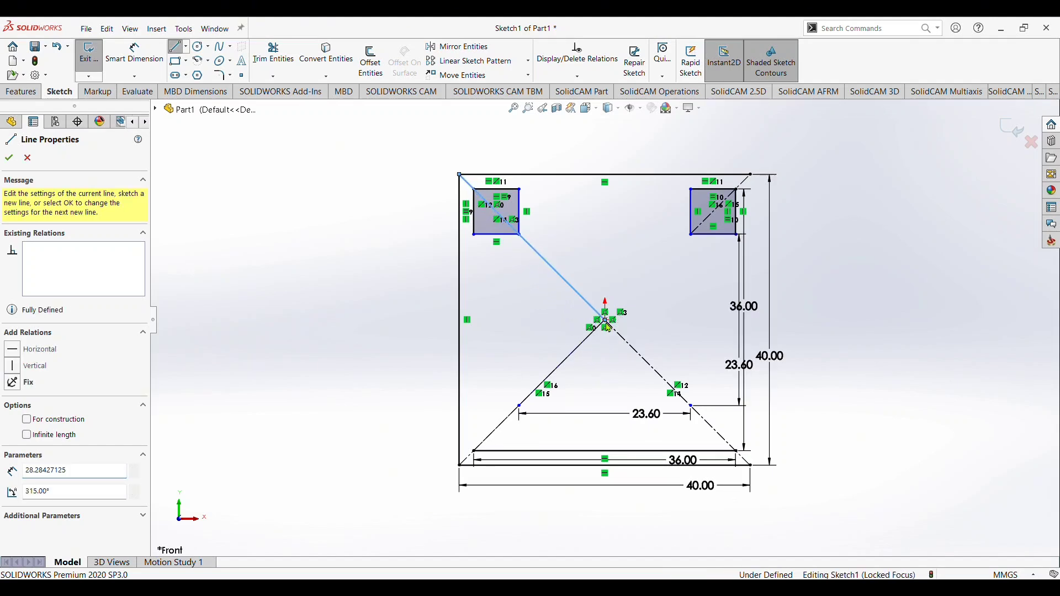
{"action": "key", "text": "Escape"}
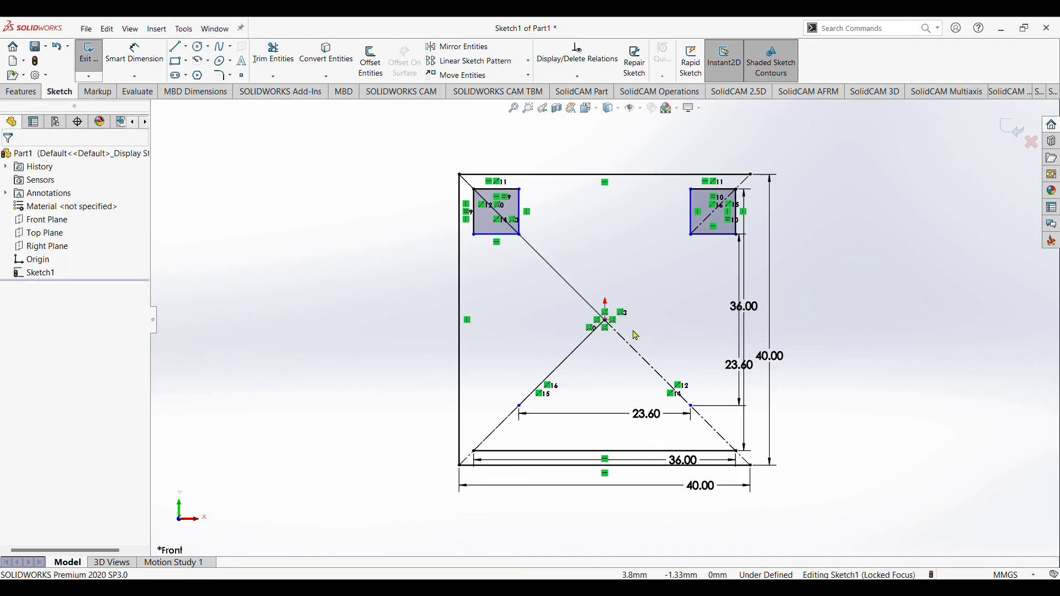
- Round the top-left corner square's corner with a 2.2 mm sketch fillet
{"action": "left_click", "coordinate": [220, 75]}
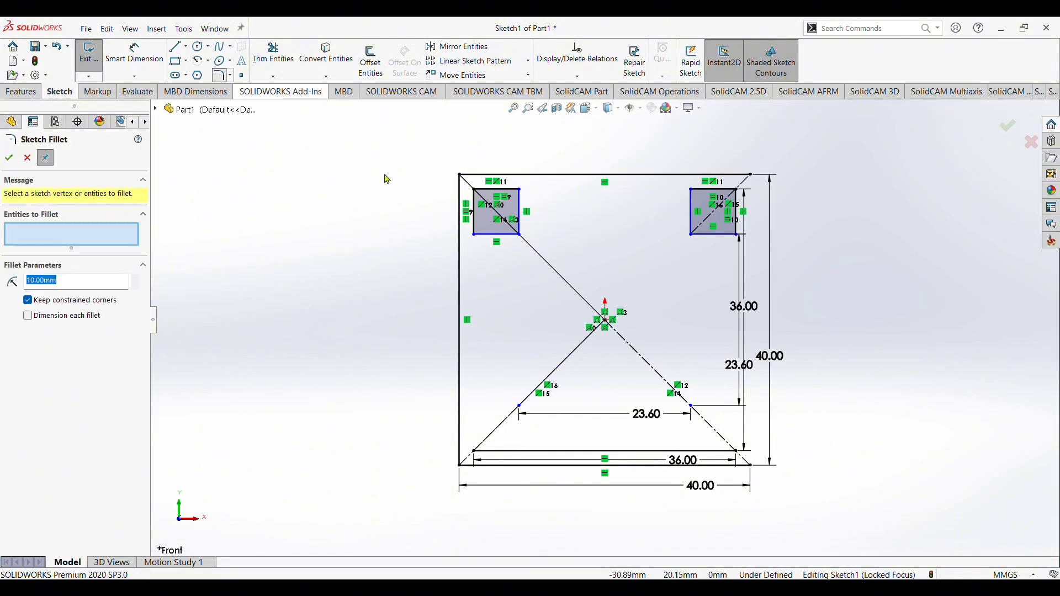
{"action": "left_click", "coordinate": [486, 190]}
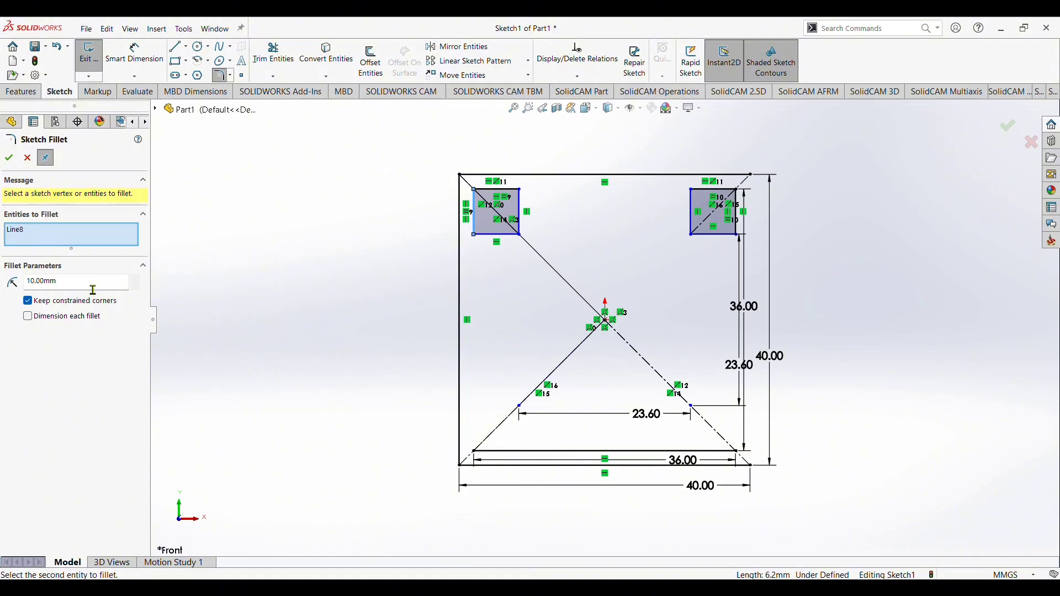
{"action": "double_click", "coordinate": [80, 289]}
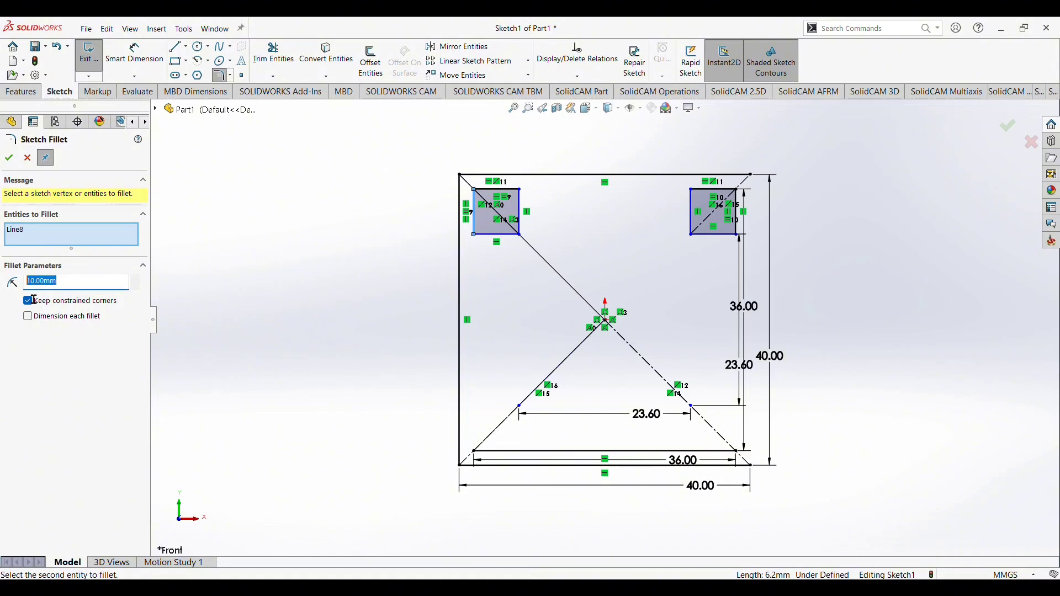
{"action": "type", "text": "2"}
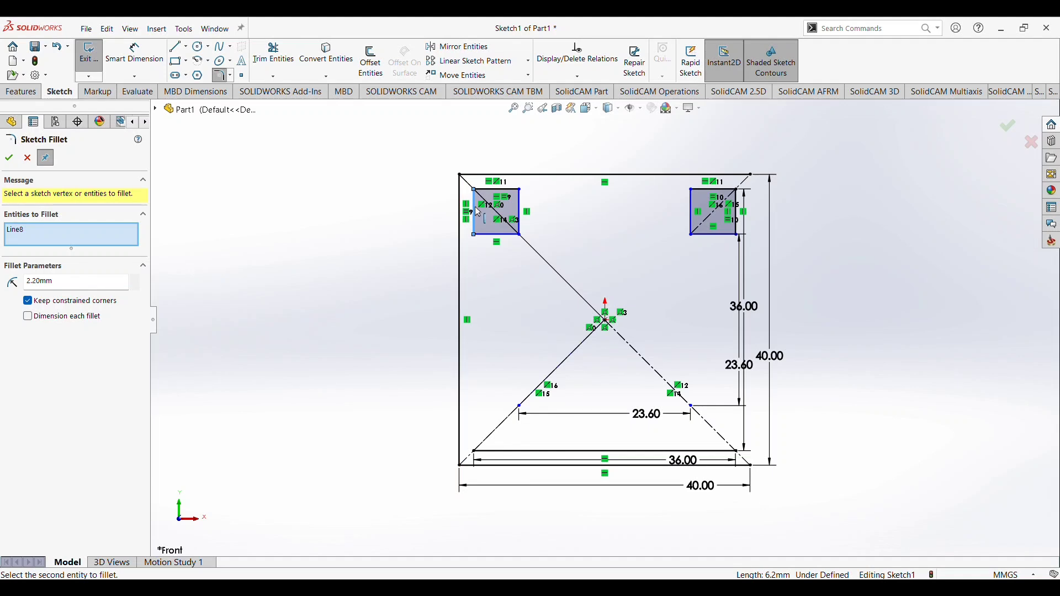
{"action": "left_click", "coordinate": [491, 191]}
{"action": "left_click", "coordinate": [9, 158]}
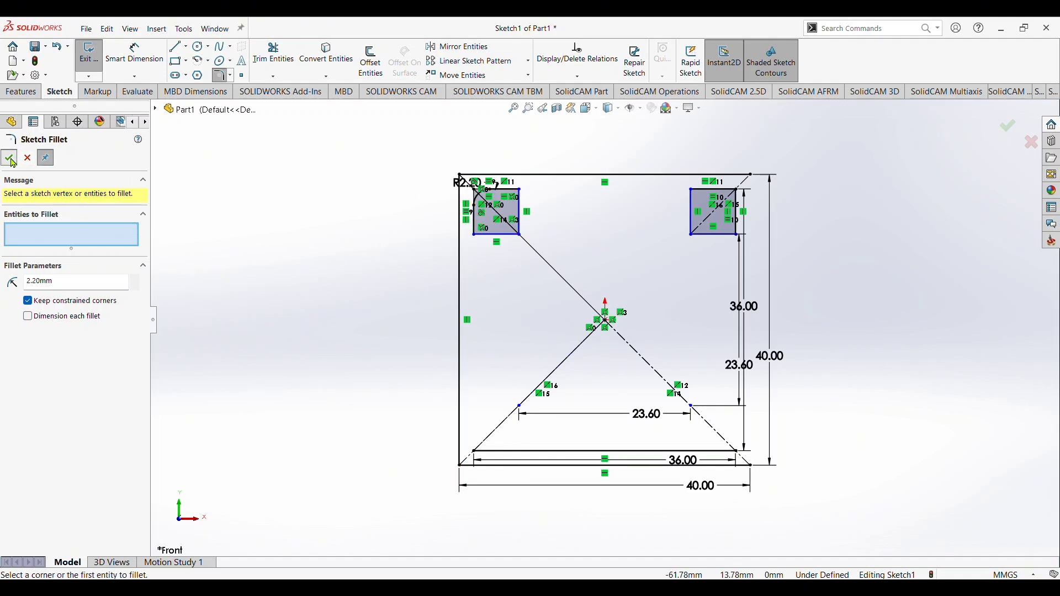
{"action": "left_click", "coordinate": [27, 158]}
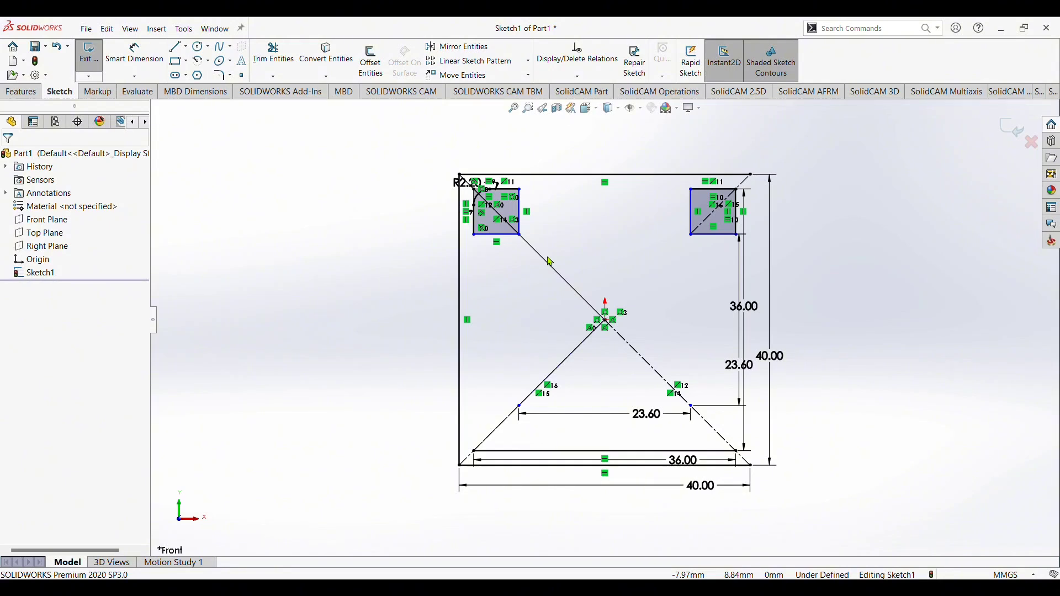
- Zoom into the top-left square and trim the leftover straight edges around the fillet
{"action": "scroll", "coordinate": [492, 210], "scroll_direction": "down", "scroll_amount": 3}
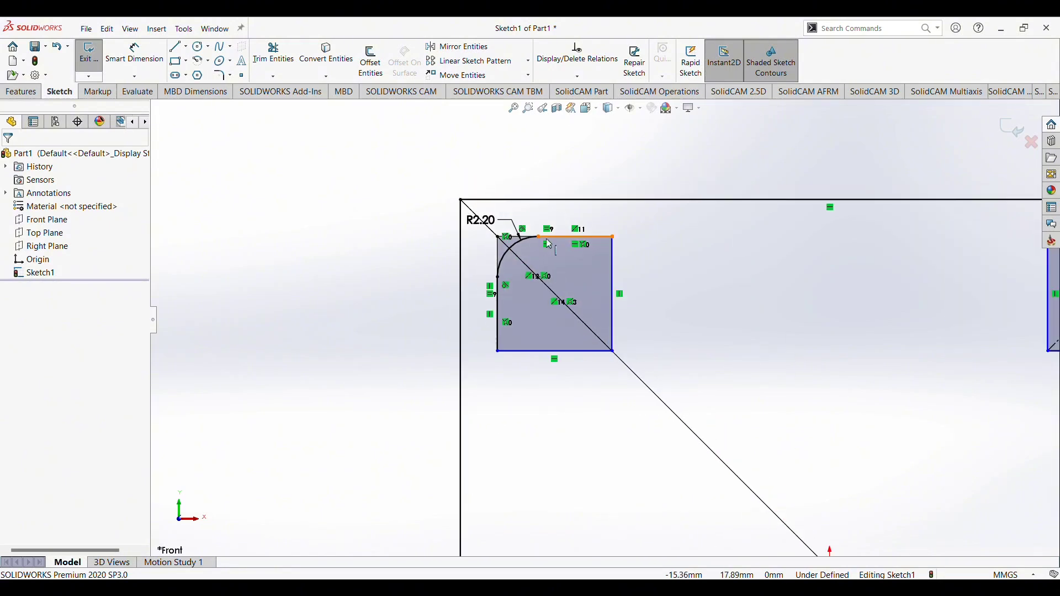
{"action": "scroll", "coordinate": [546, 243], "scroll_direction": "down", "scroll_amount": 2}
{"action": "left_click", "coordinate": [274, 55]}
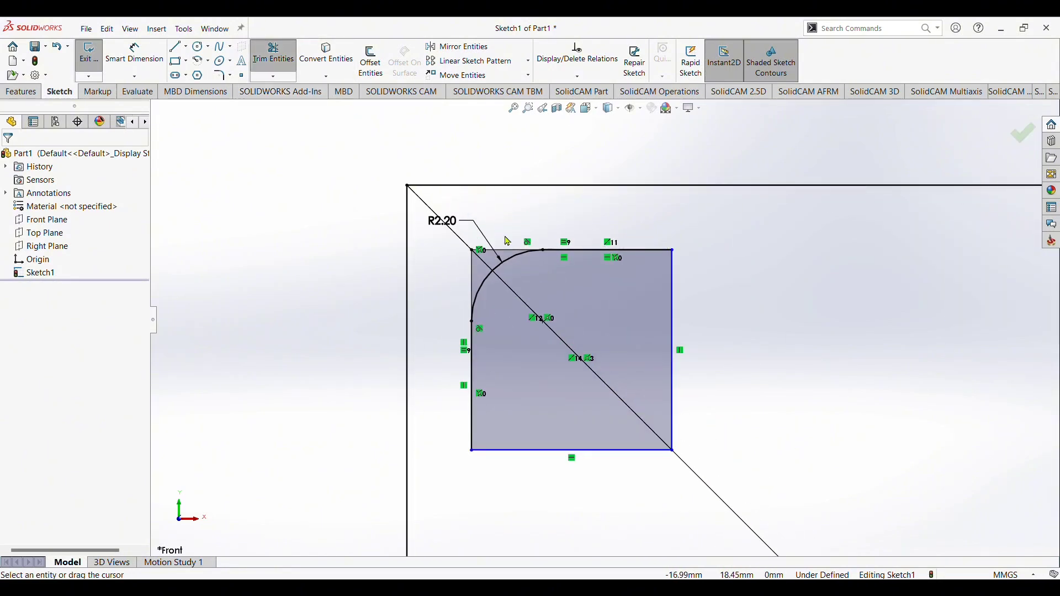
{"action": "left_click_drag", "start_coordinate": [508, 241], "coordinate": [473, 263]}
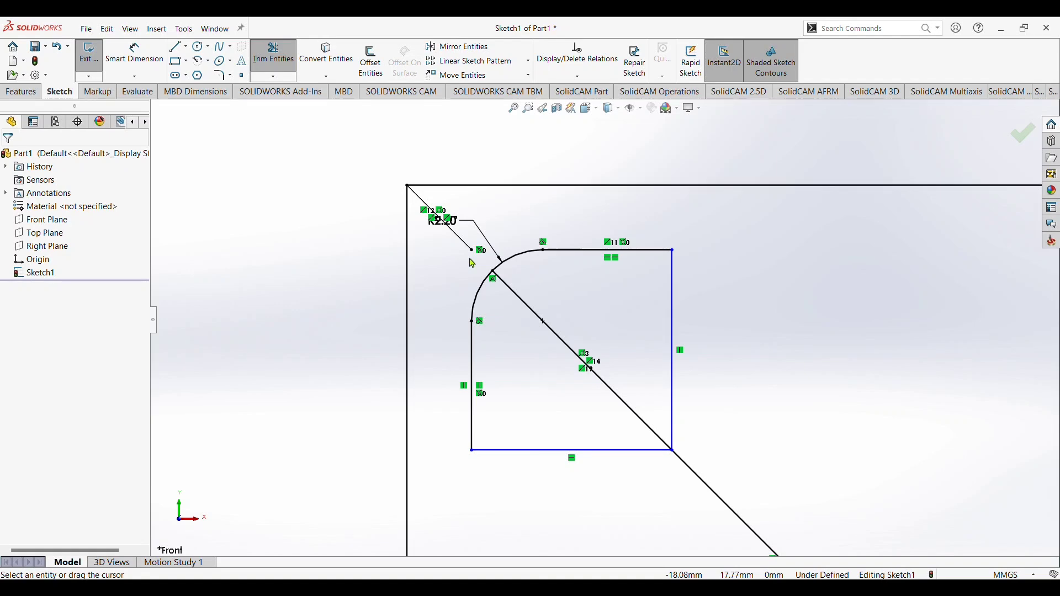
{"action": "scroll", "coordinate": [560, 267], "scroll_direction": "up", "scroll_amount": 2}
{"action": "scroll", "coordinate": [646, 293], "scroll_direction": "up", "scroll_amount": 2}
{"action": "scroll", "coordinate": [699, 327], "scroll_direction": "up", "scroll_amount": 2}
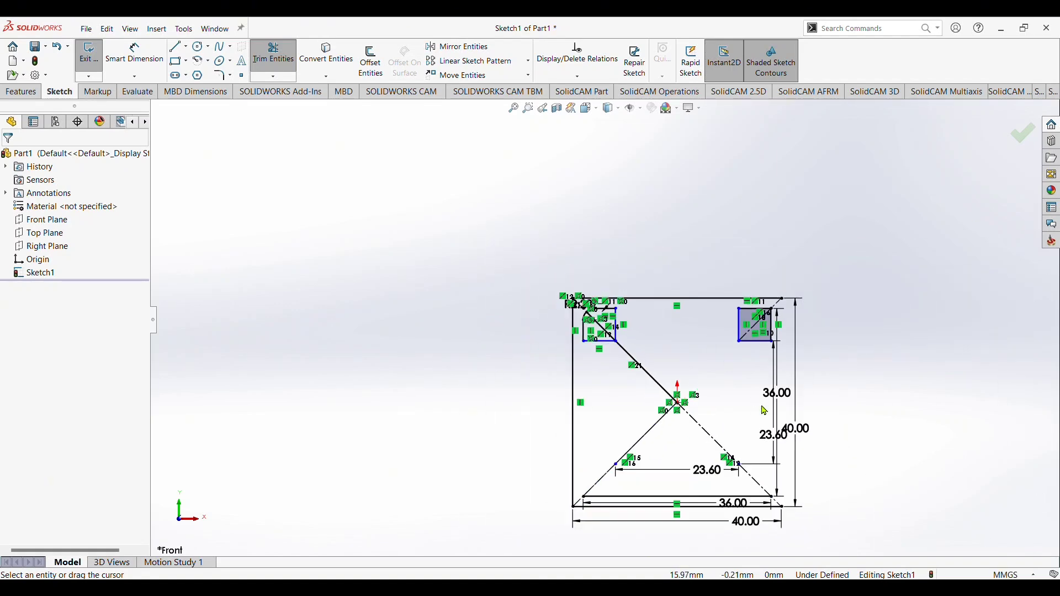
{"action": "scroll", "coordinate": [815, 412], "scroll_direction": "down", "scroll_amount": 2}
{"action": "scroll", "coordinate": [811, 411], "scroll_direction": "up", "scroll_amount": 1}
{"action": "scroll", "coordinate": [718, 408], "scroll_direction": "down", "scroll_amount": 1}
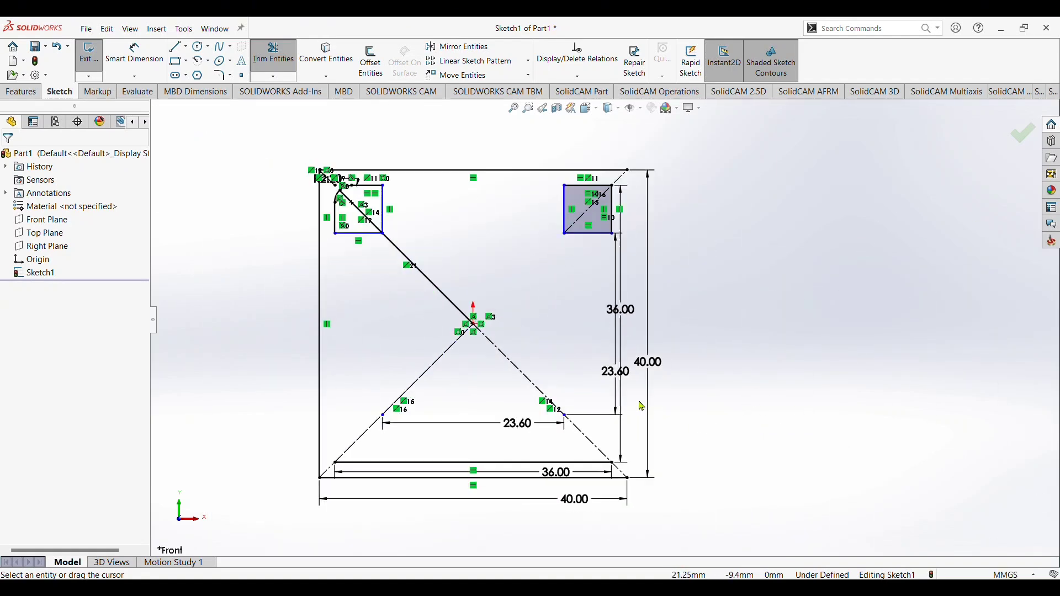
{"action": "scroll", "coordinate": [643, 406], "scroll_direction": "down", "scroll_amount": 1}
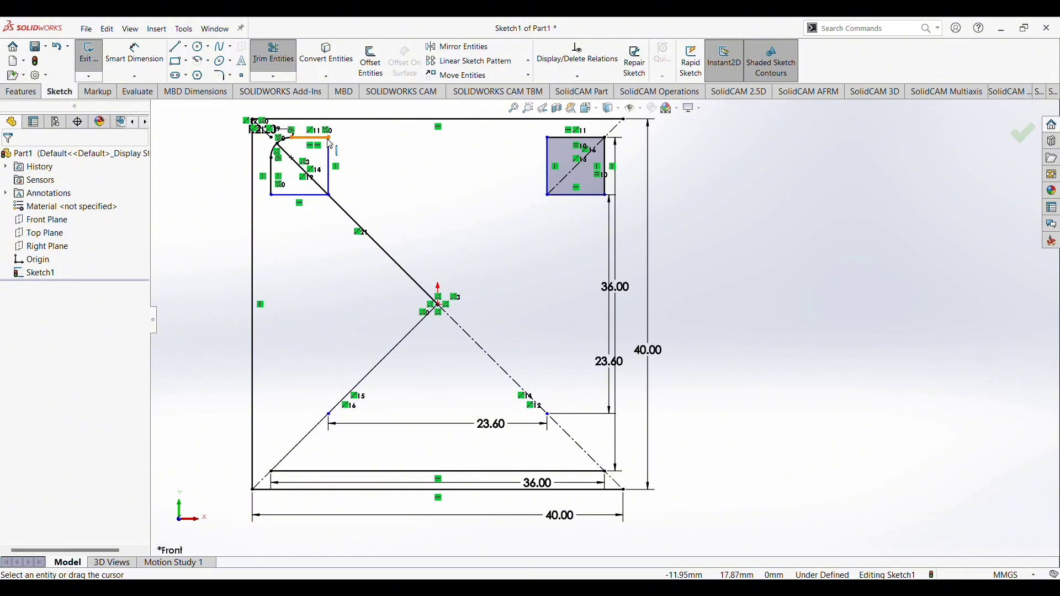
- Draw a vertical line from the centre point up to the top edge's midpoint
{"action": "left_click", "coordinate": [177, 47]}
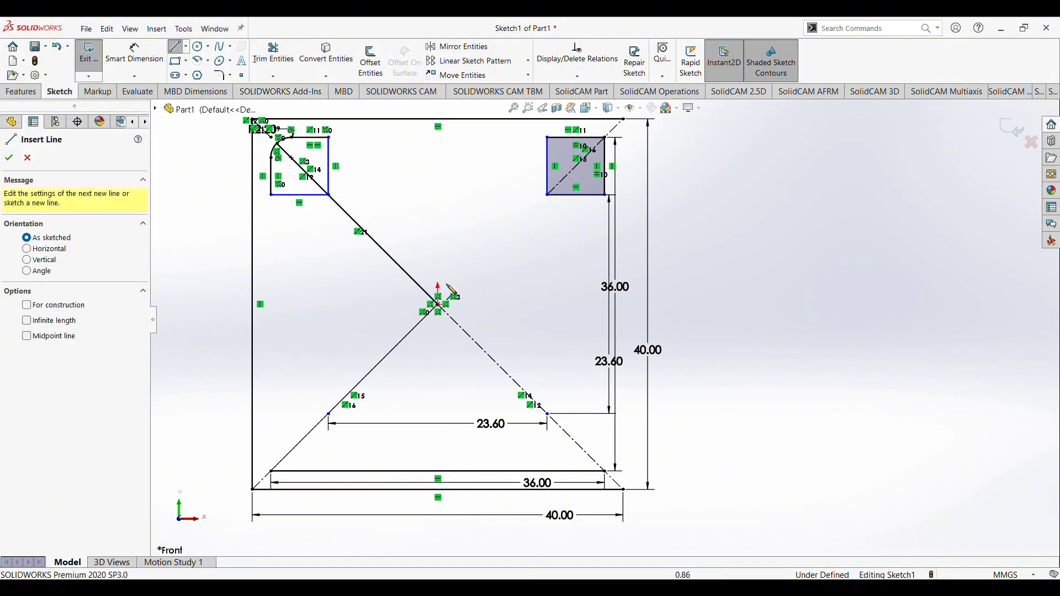
{"action": "left_click", "coordinate": [438, 304]}
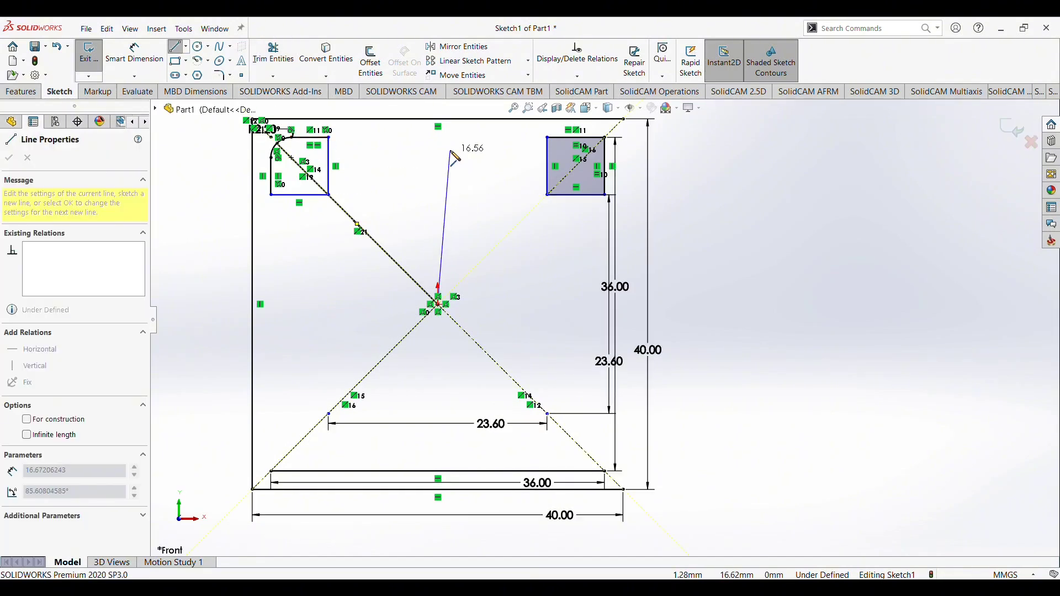
{"action": "left_click", "coordinate": [438, 118]}
{"action": "left_click", "coordinate": [178, 49]}
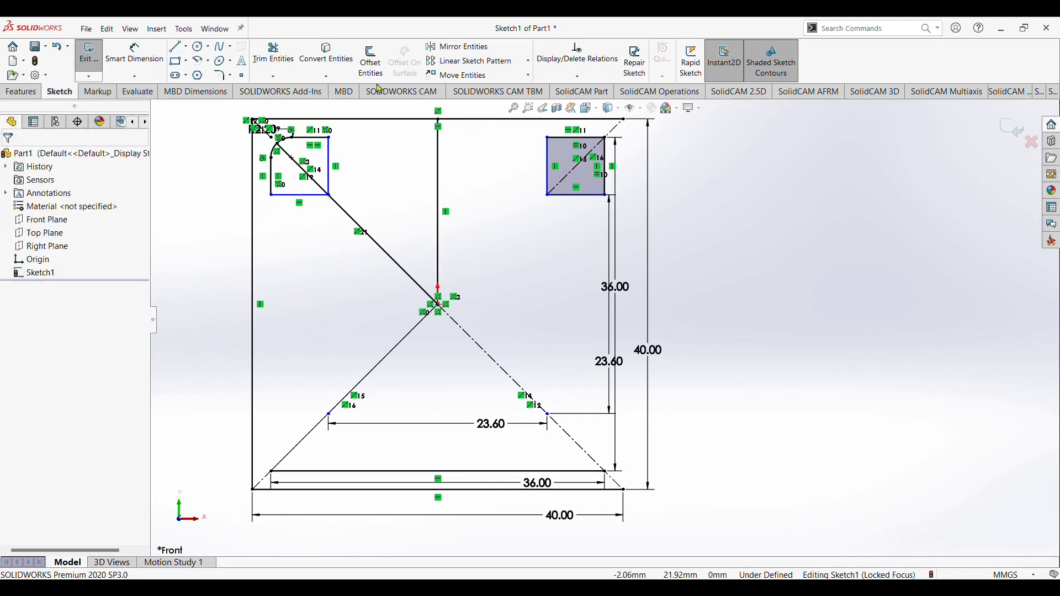
{"action": "left_click", "coordinate": [178, 52]}
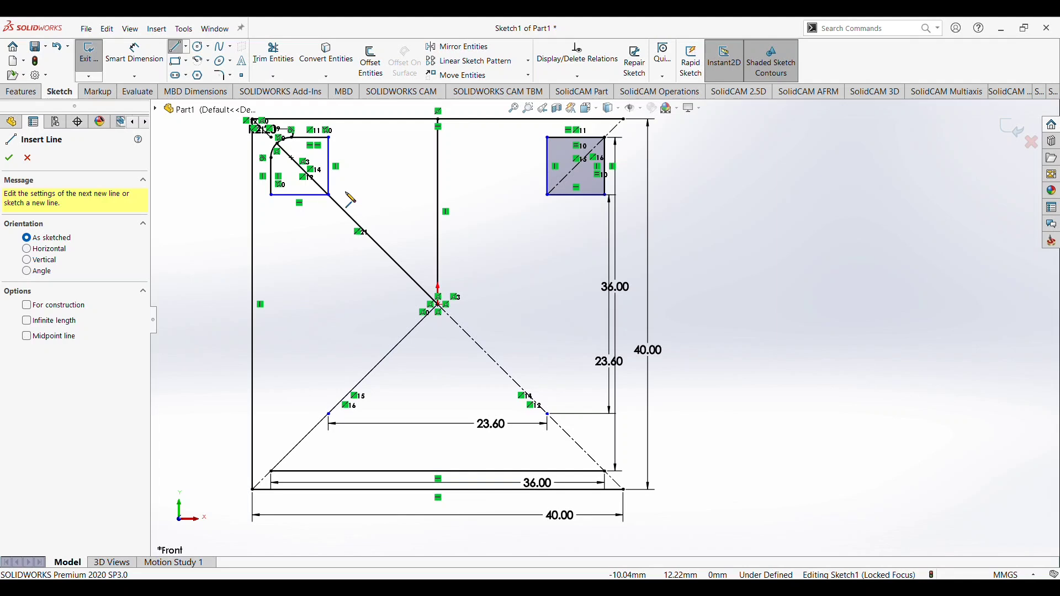
- Draw a centred square and dimension its height and width to 15.50
{"action": "key", "text": "Escape"}
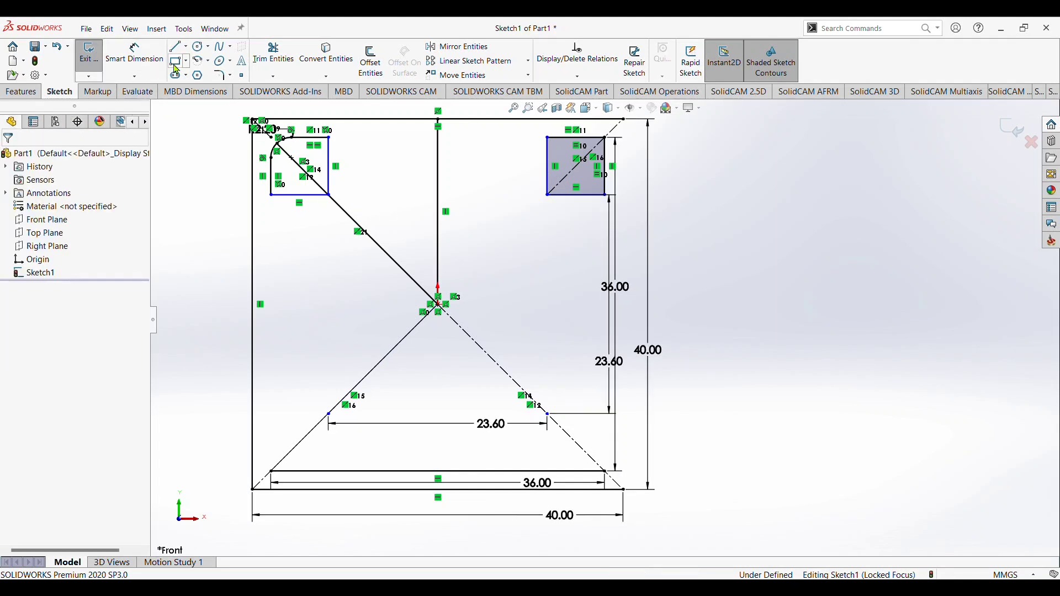
{"action": "left_click", "coordinate": [186, 65]}
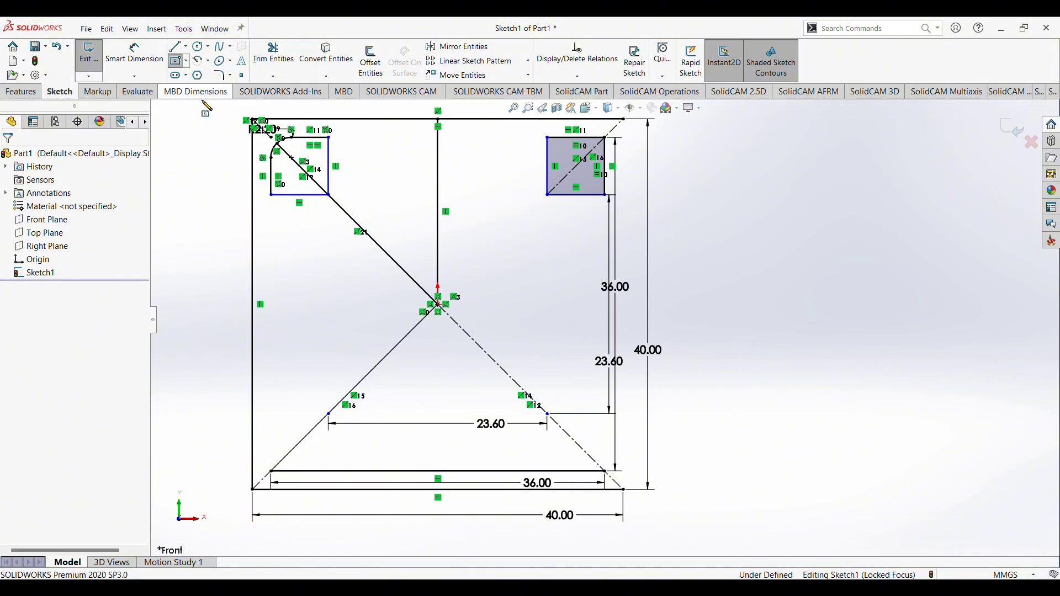
{"action": "left_click", "coordinate": [438, 304]}
{"action": "left_click", "coordinate": [492, 360]}
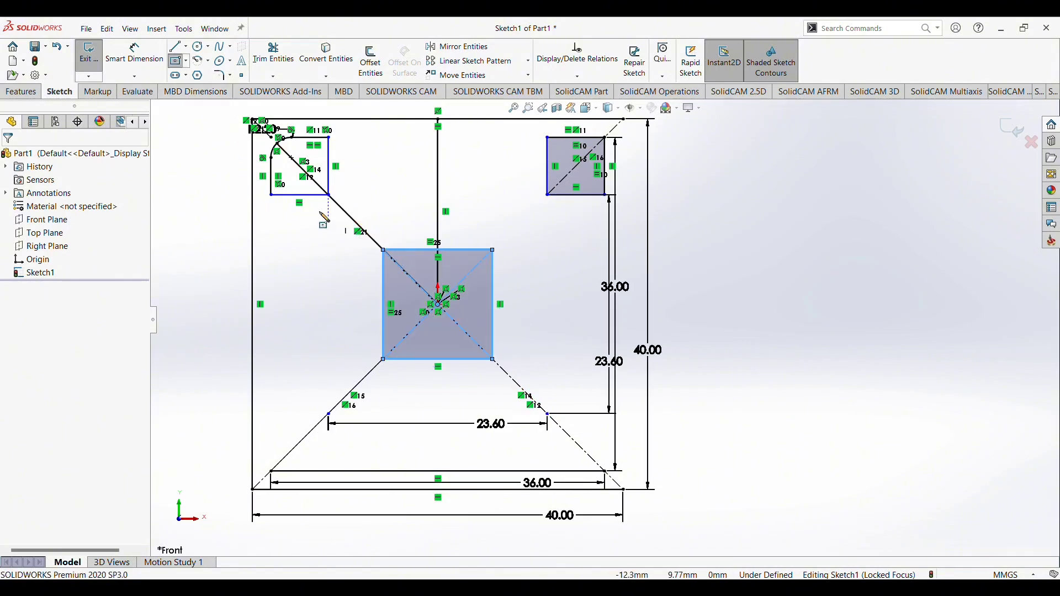
{"action": "left_click", "coordinate": [135, 55]}
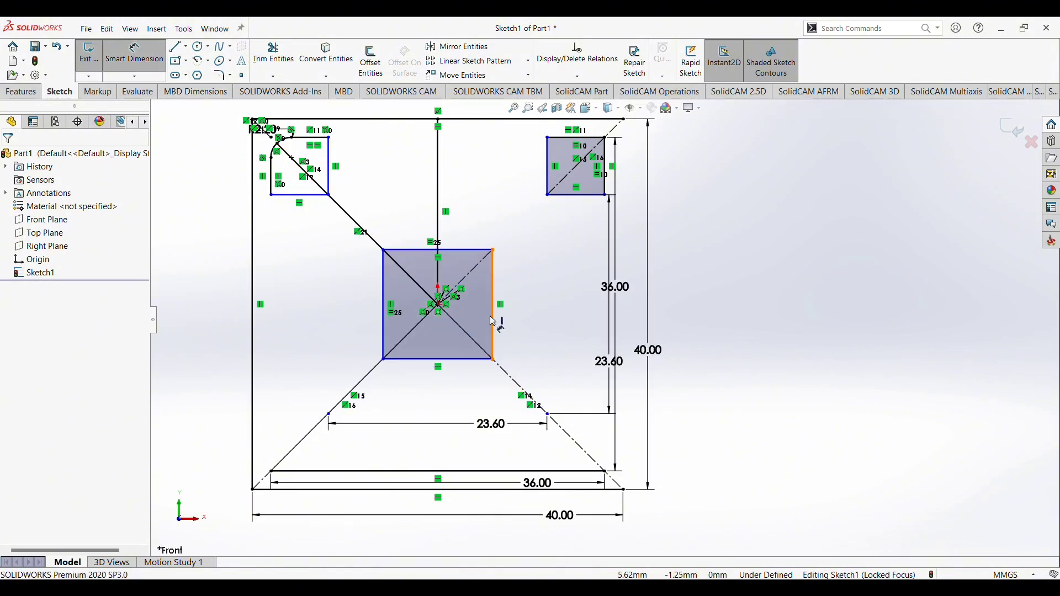
{"action": "left_click", "coordinate": [493, 327]}
{"action": "left_click", "coordinate": [527, 325]}
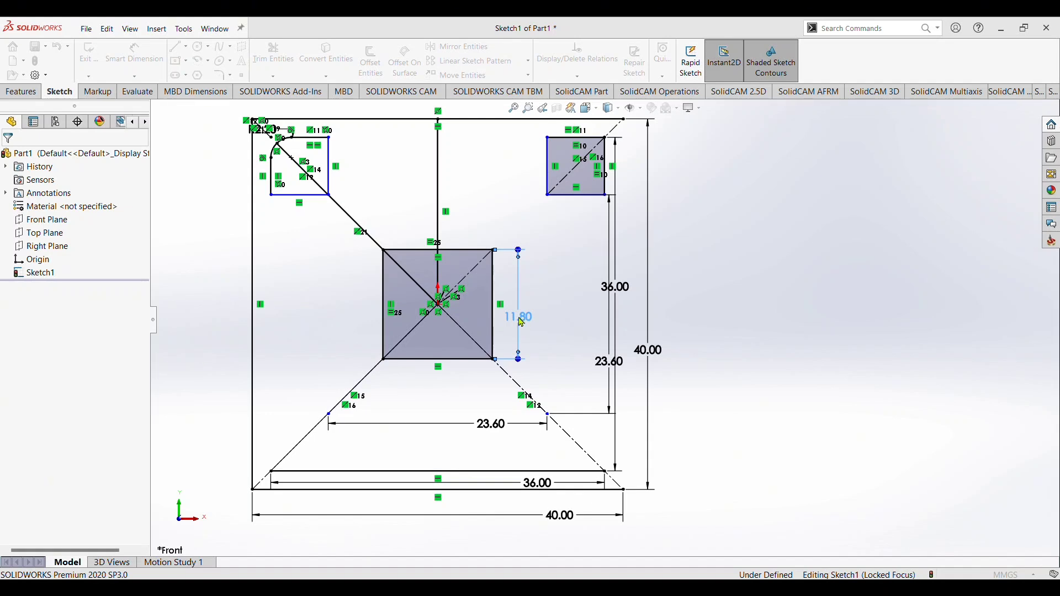
{"action": "type", "text": "15.5"}
{"action": "key", "text": "Return"}
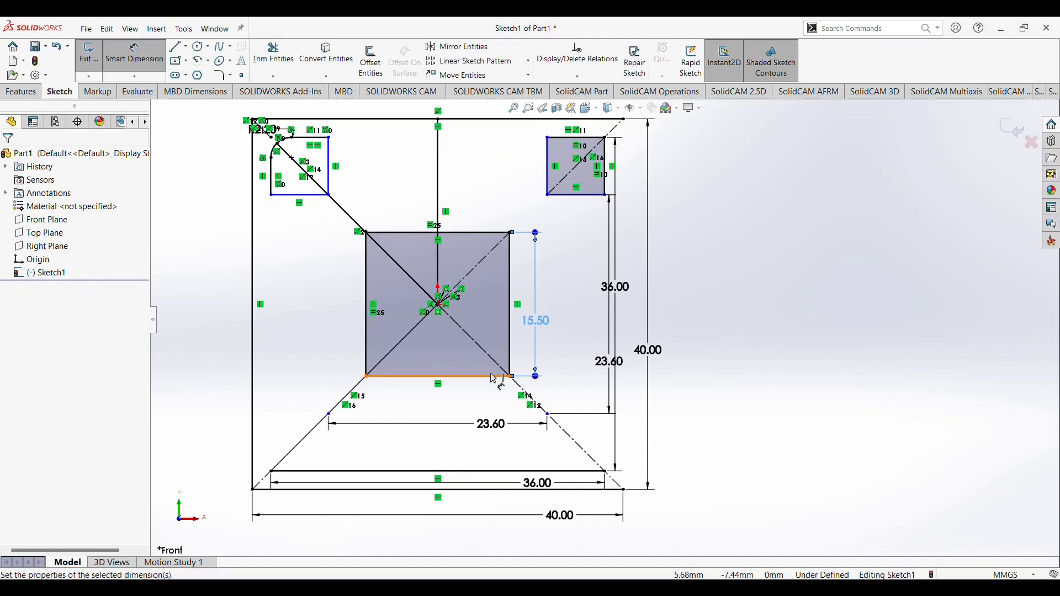
{"action": "left_click", "coordinate": [494, 377]}
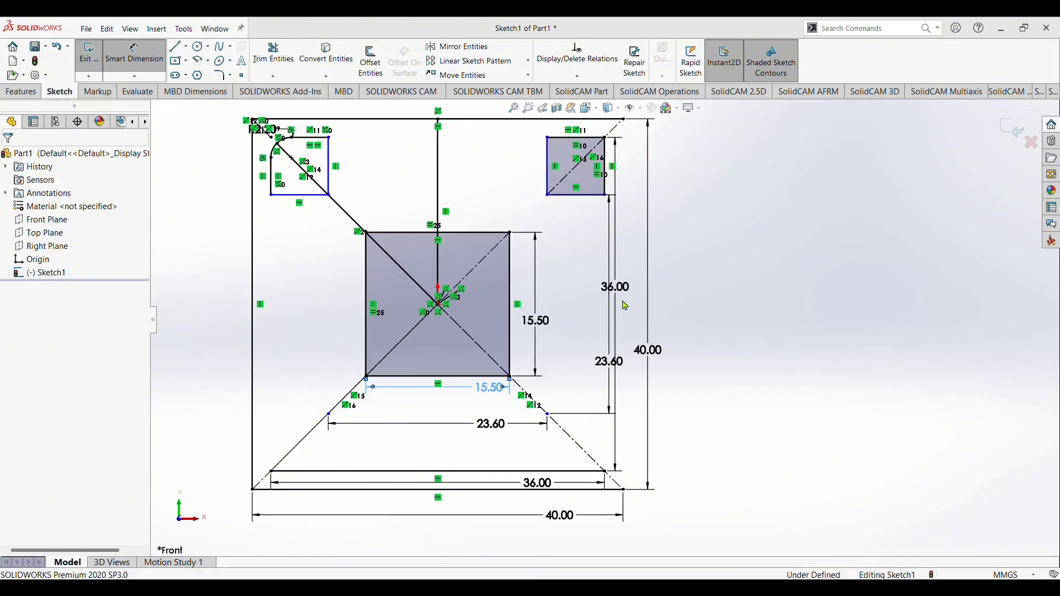
{"action": "left_click", "coordinate": [176, 46]}
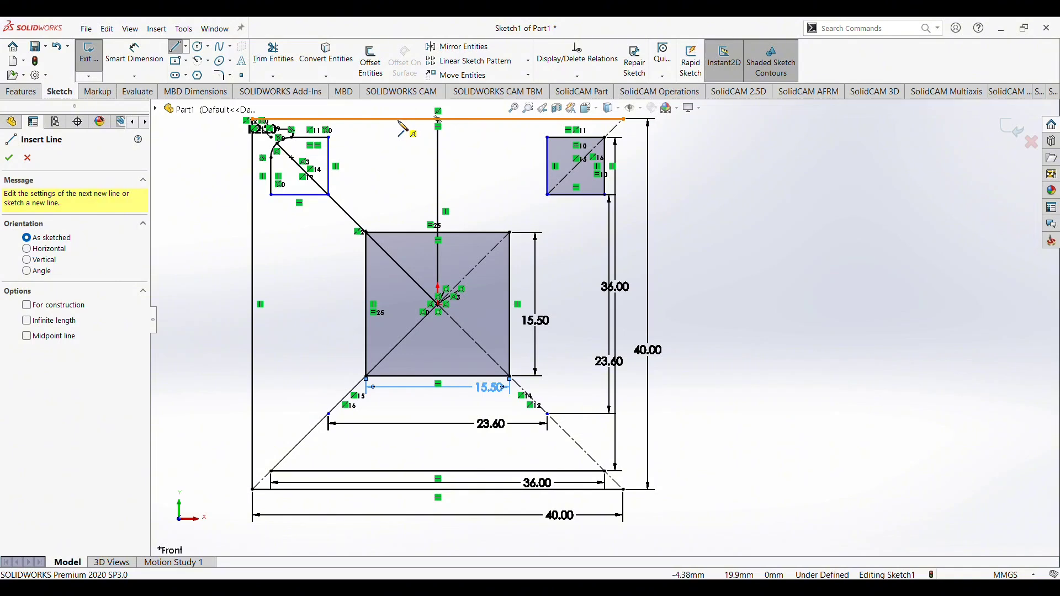
- Draw the hook from the top edge: downward line, rounded bend, short leftward run, upward stub
{"action": "left_click", "coordinate": [397, 120]}
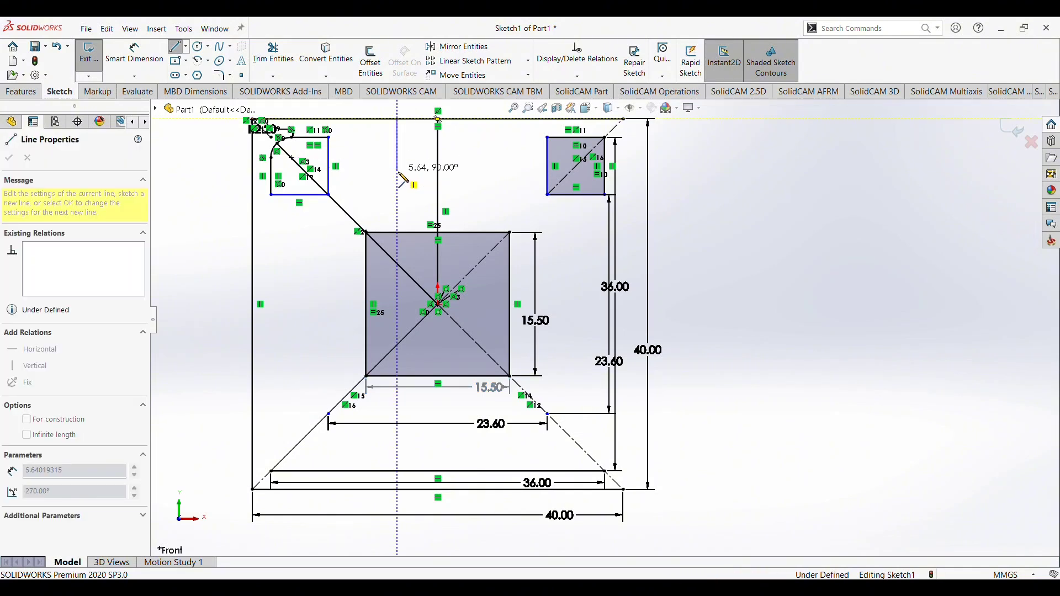
{"action": "left_click", "coordinate": [398, 172]}
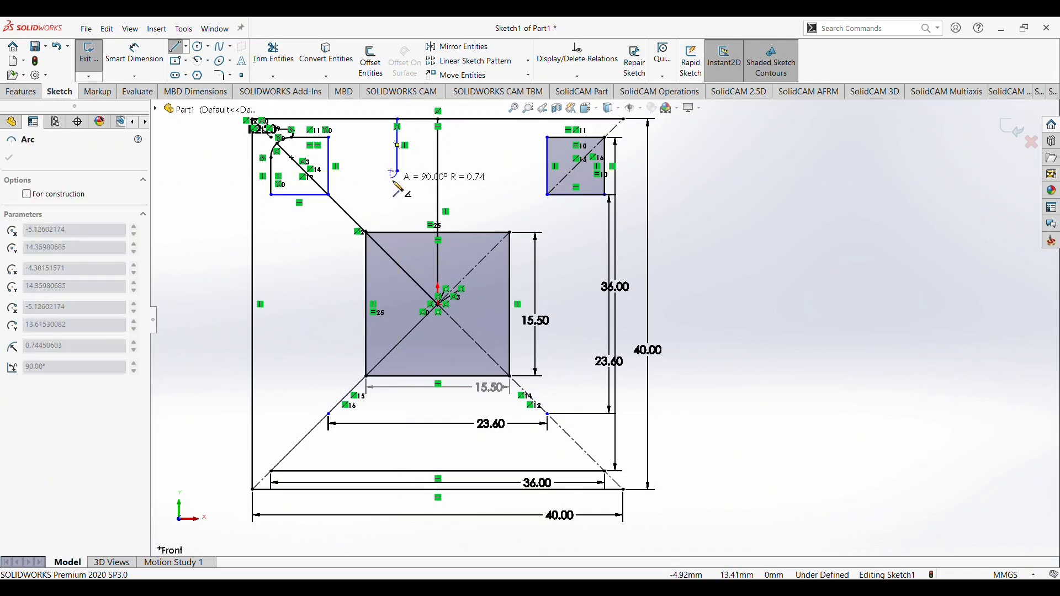
{"action": "left_click", "coordinate": [393, 183]}
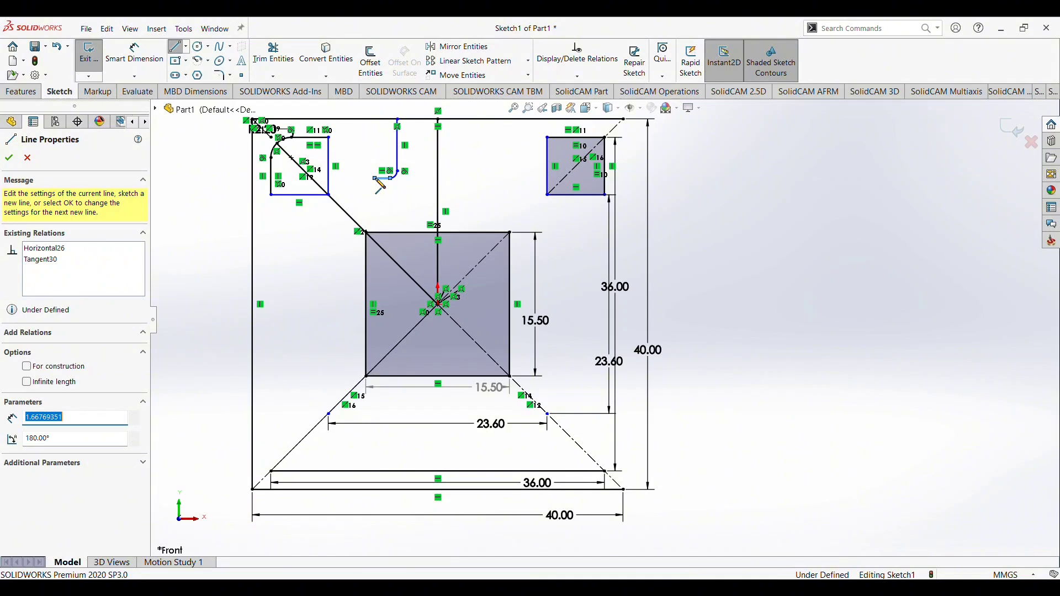
{"action": "left_click", "coordinate": [376, 178]}
{"action": "left_click", "coordinate": [377, 155]}
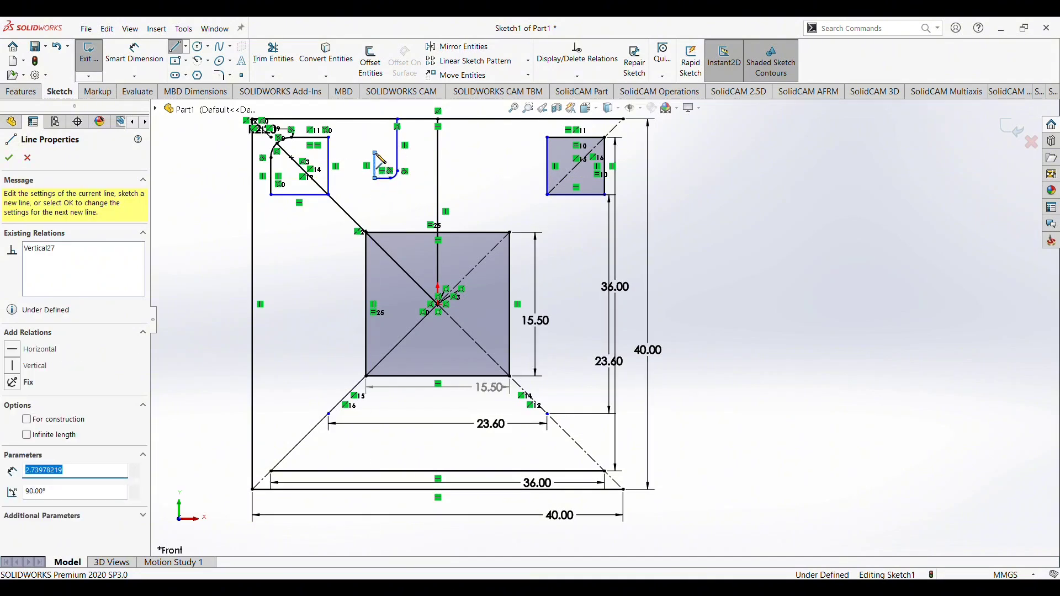
{"action": "left_click", "coordinate": [376, 154]}
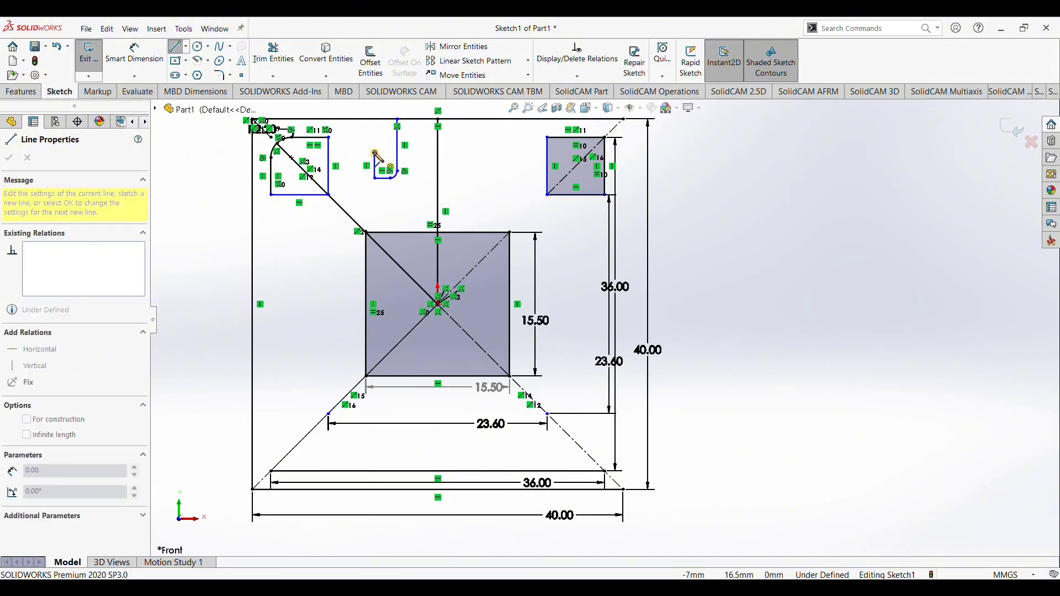
{"action": "left_click", "coordinate": [376, 156]}
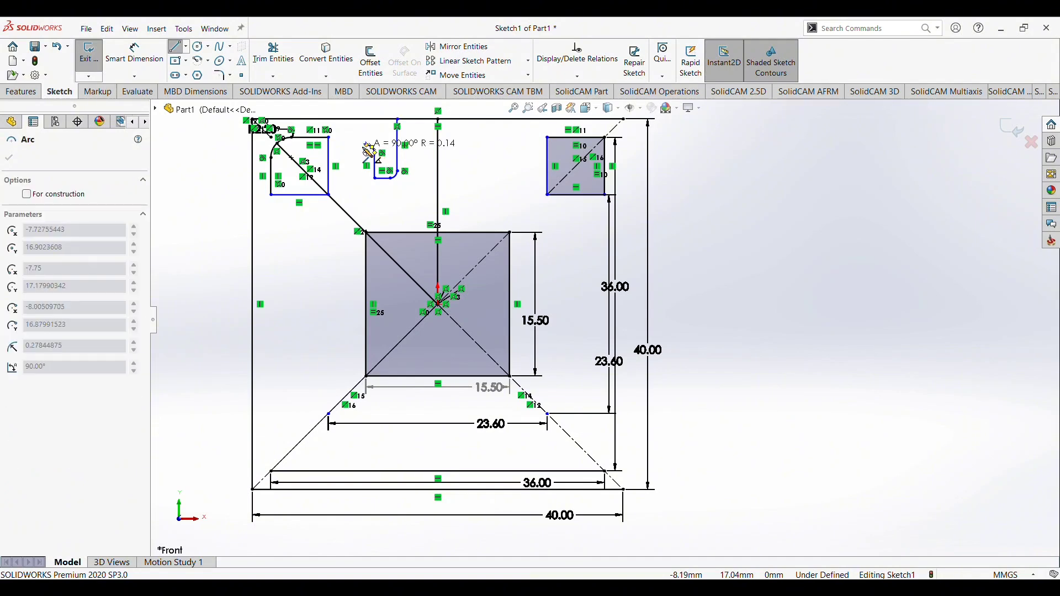
{"action": "scroll", "coordinate": [299, 111], "scroll_direction": "down", "scroll_amount": 3}
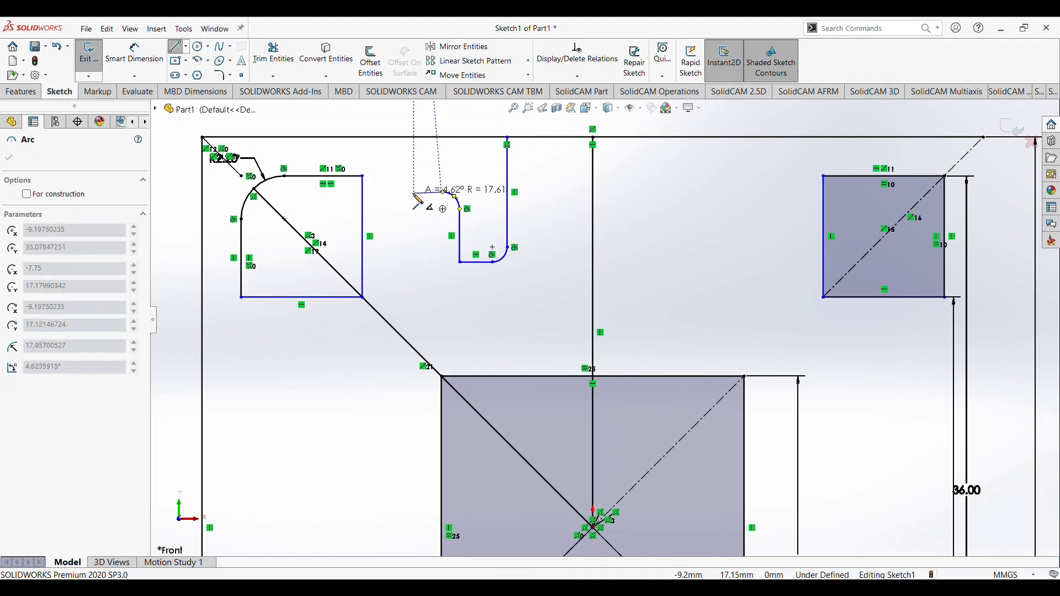
- Finish the hook with a rounded top, short lines and a long curve ending on the square's top edge
{"action": "double_click", "coordinate": [442, 192]}
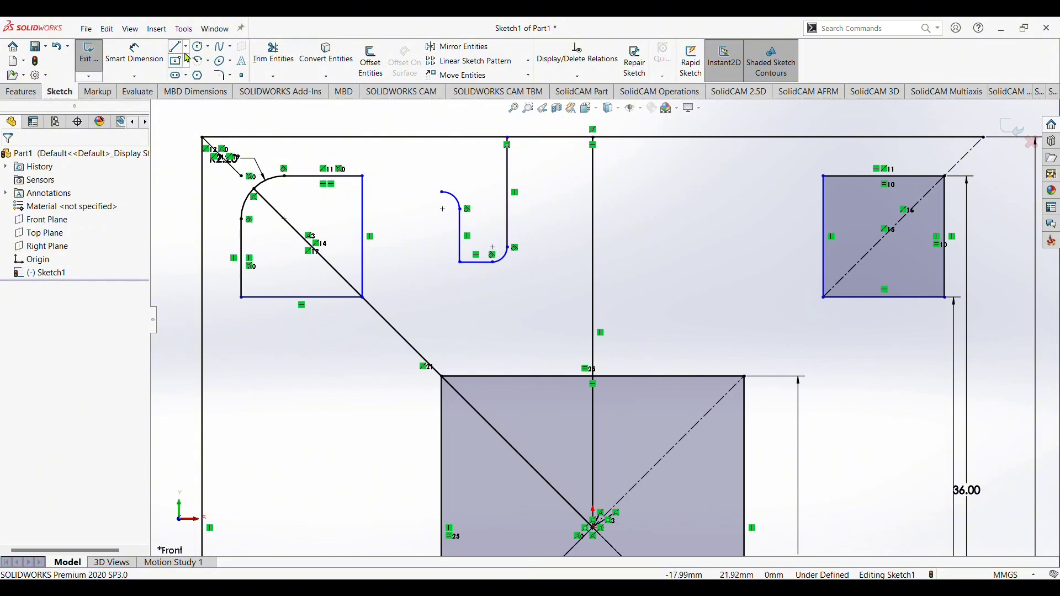
{"action": "left_click", "coordinate": [442, 193]}
{"action": "left_click", "coordinate": [422, 192]}
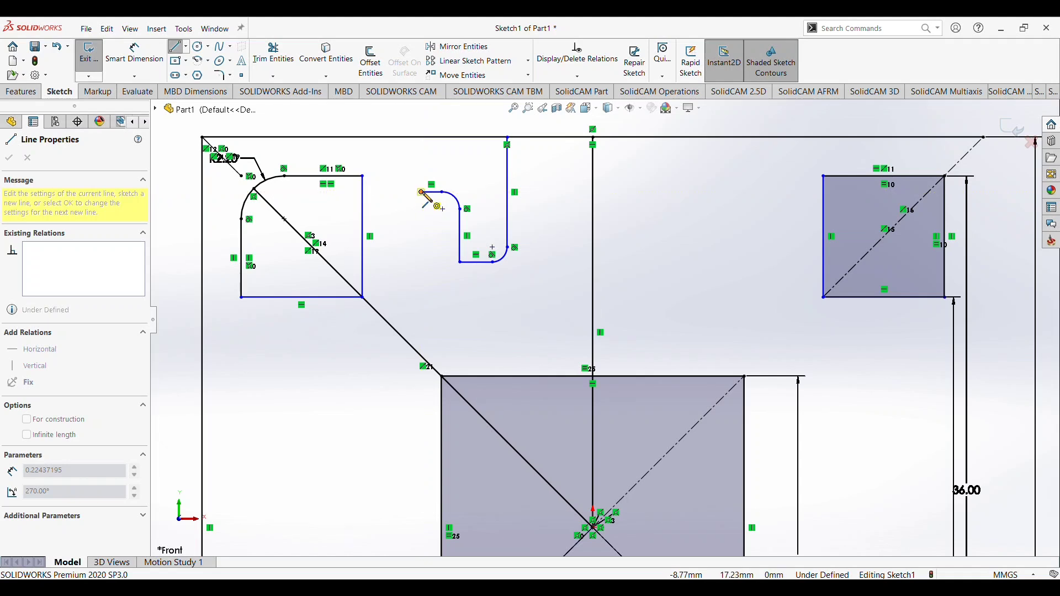
{"action": "left_click", "coordinate": [393, 223]}
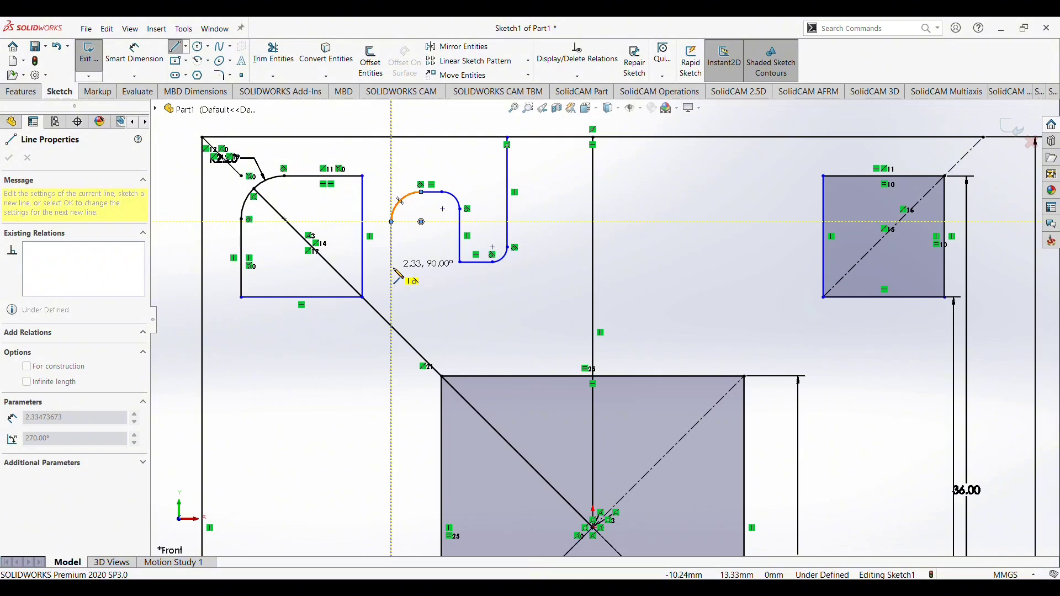
{"action": "left_click", "coordinate": [392, 267]}
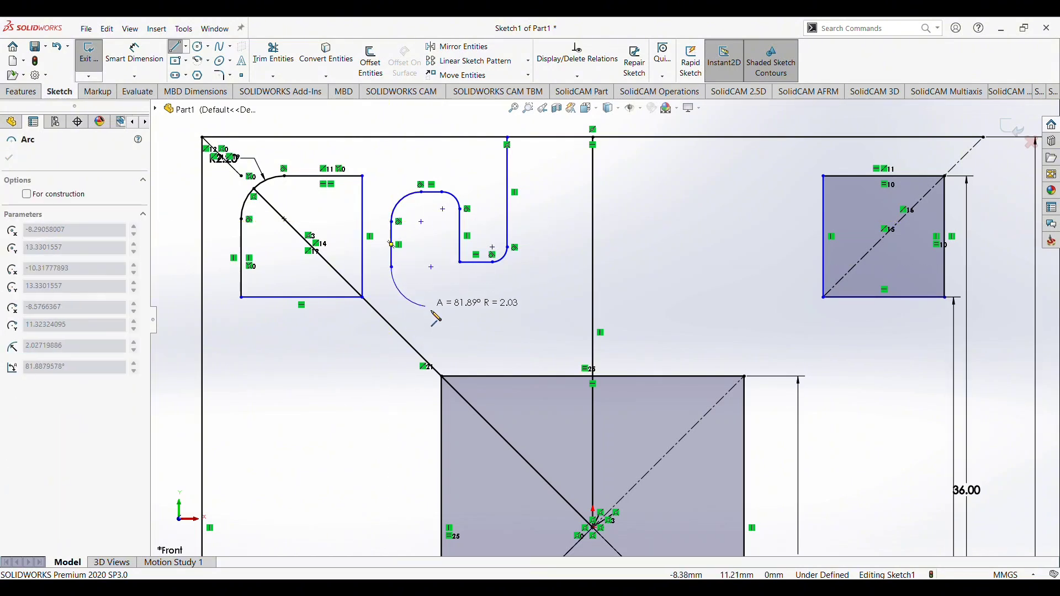
{"action": "left_click", "coordinate": [494, 377]}
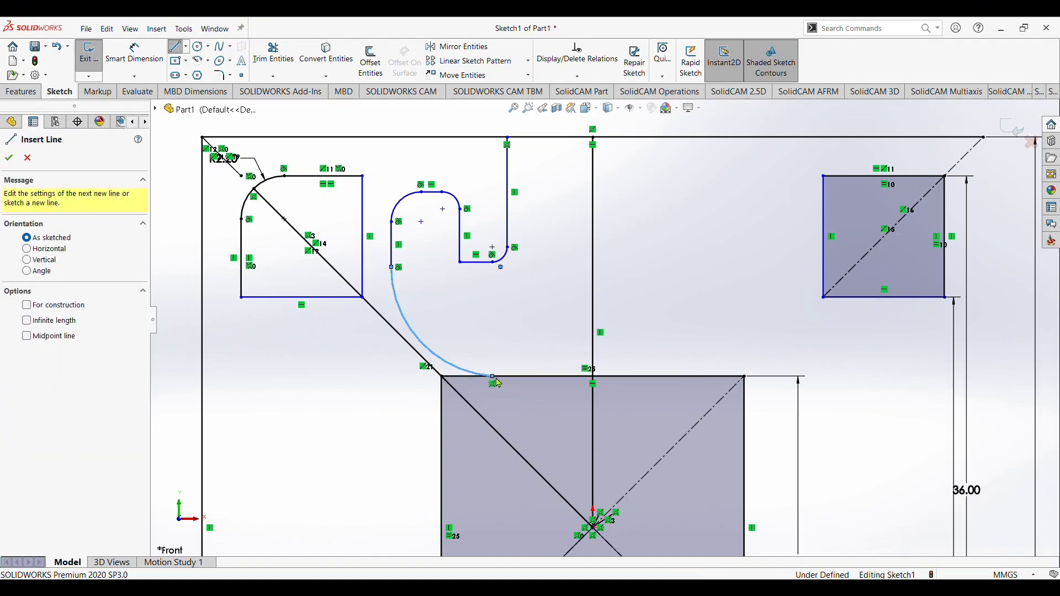
{"action": "key", "text": "Escape"}
{"action": "key", "text": "f"}
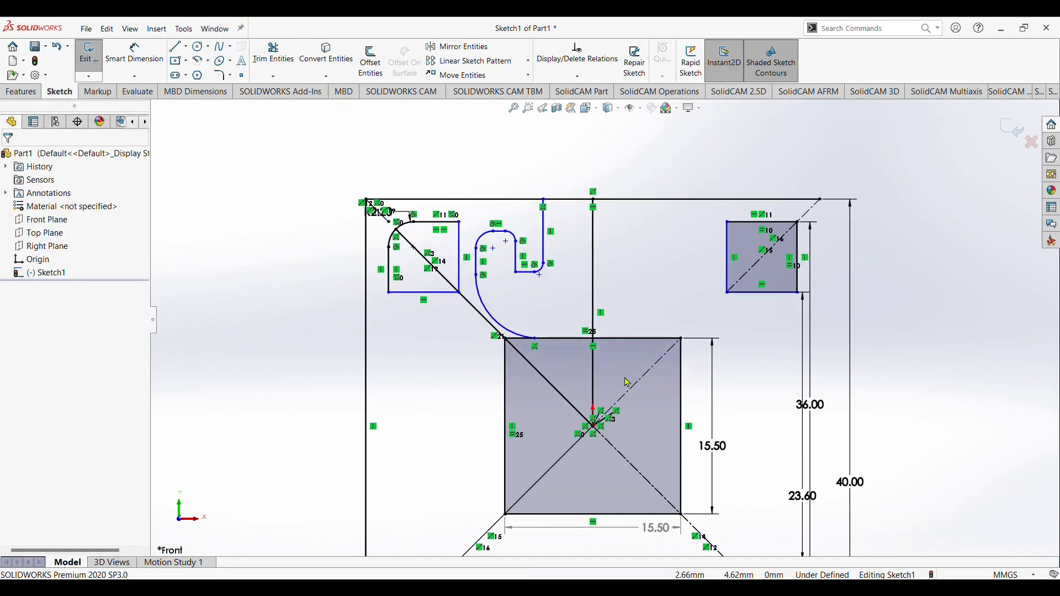
{"action": "scroll", "coordinate": [628, 382], "scroll_direction": "down", "scroll_amount": 1}
- Start Mirror Entities with the vertical centreline as the mirror axis
{"action": "left_click", "coordinate": [134, 55]}
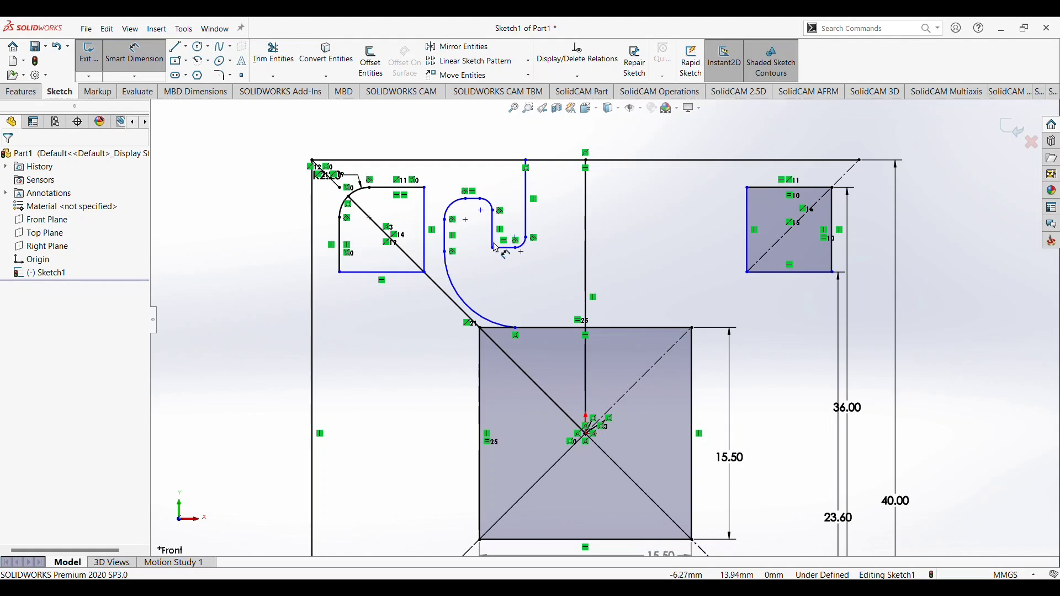
{"action": "left_click", "coordinate": [459, 47]}
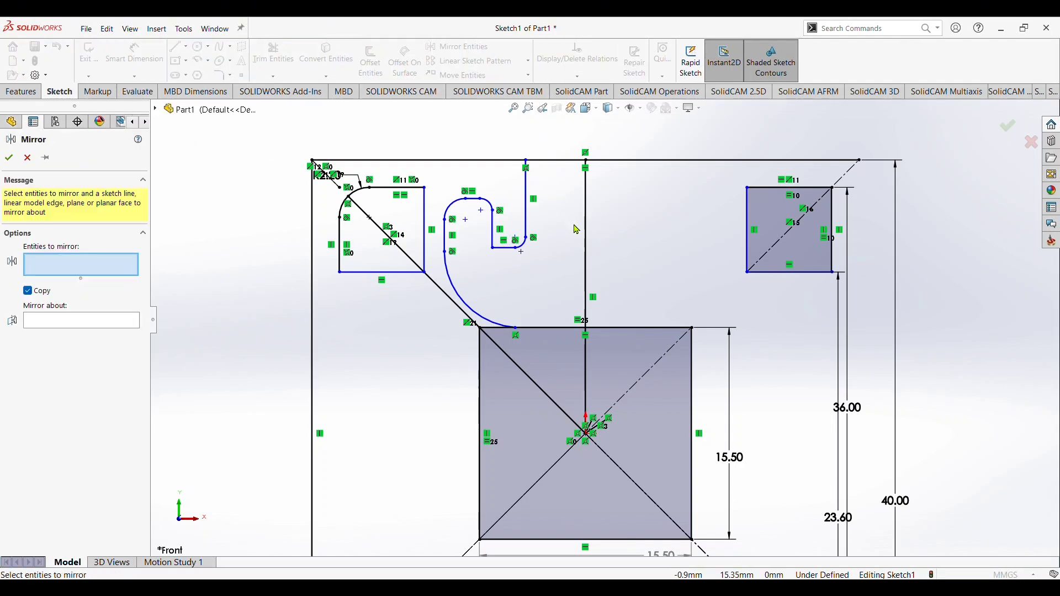
{"action": "left_click", "coordinate": [124, 325]}
{"action": "left_click", "coordinate": [587, 264]}
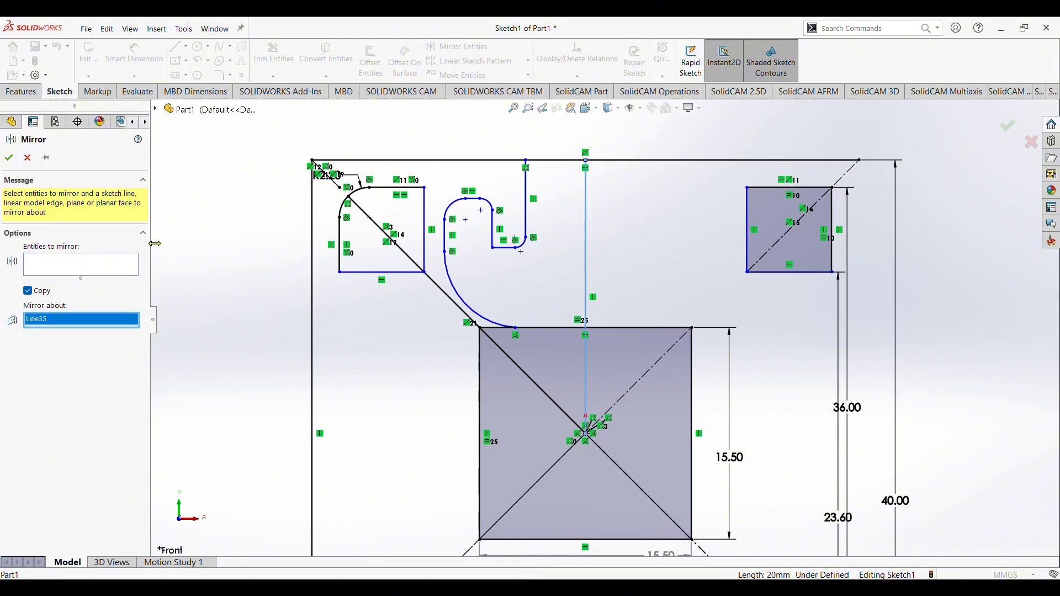
- Select the sweeping curve and all hook segments and mirror them to the right side
{"action": "left_click", "coordinate": [115, 268]}
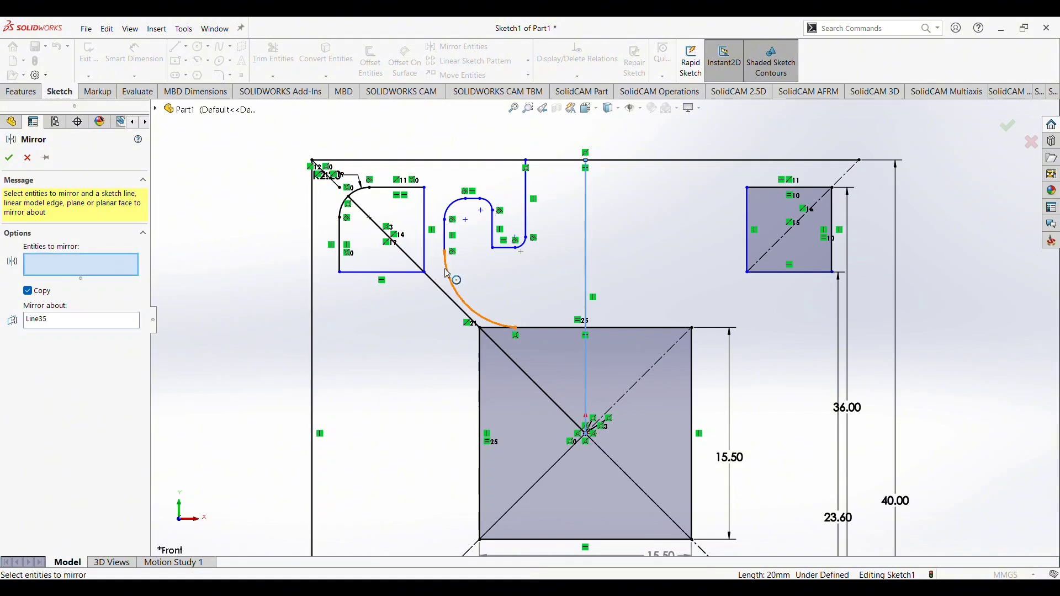
{"action": "left_click", "coordinate": [449, 276]}
{"action": "left_click", "coordinate": [446, 243]}
{"action": "left_click", "coordinate": [457, 205]}
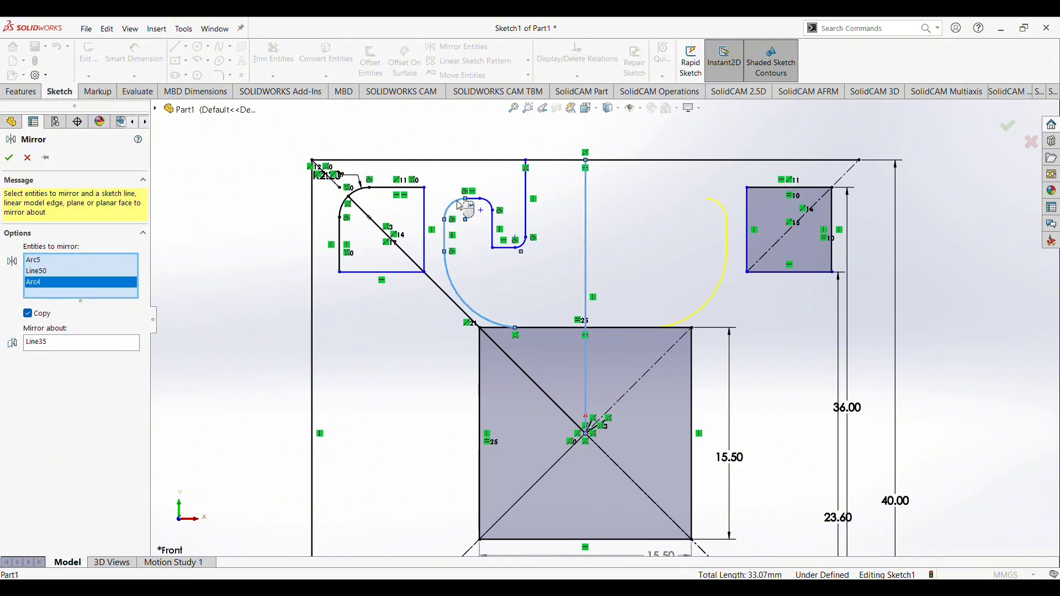
{"action": "left_click", "coordinate": [481, 206]}
{"action": "left_click", "coordinate": [490, 206]}
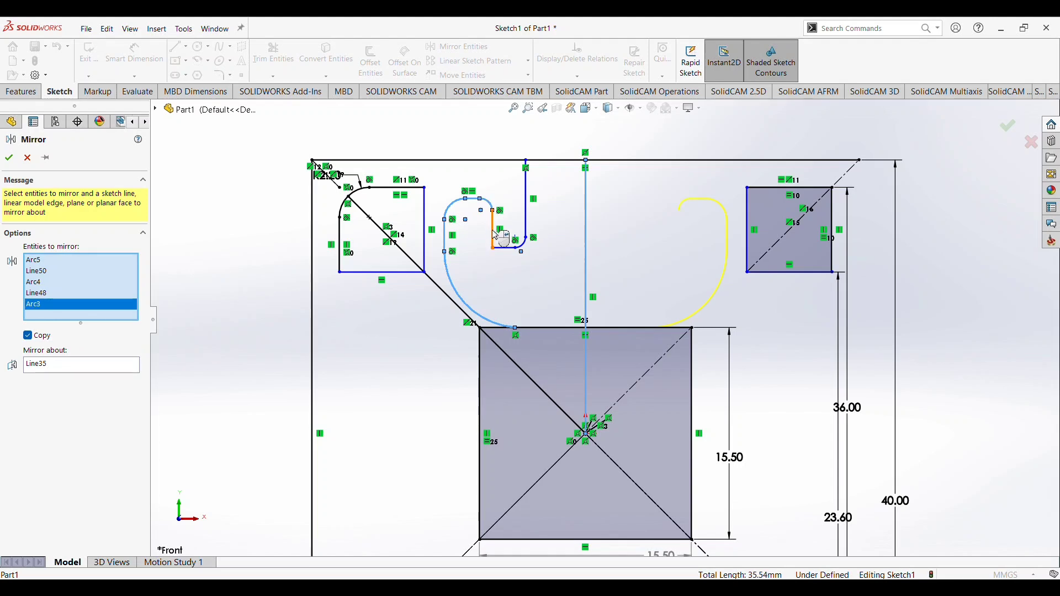
{"action": "left_click", "coordinate": [493, 232]}
{"action": "left_click", "coordinate": [506, 248]}
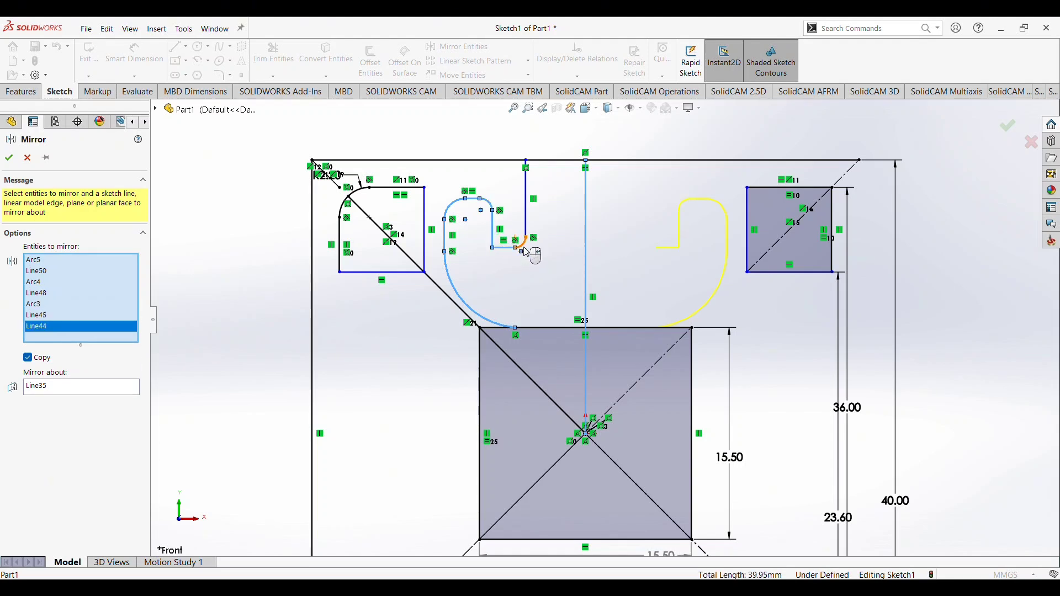
{"action": "left_click", "coordinate": [527, 226]}
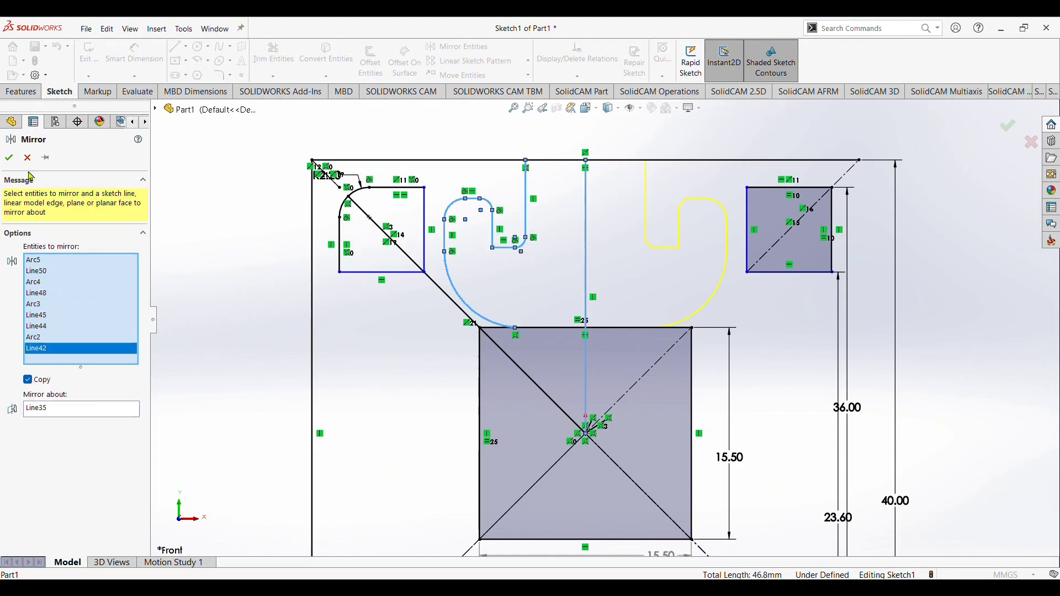
{"action": "left_click", "coordinate": [9, 157]}
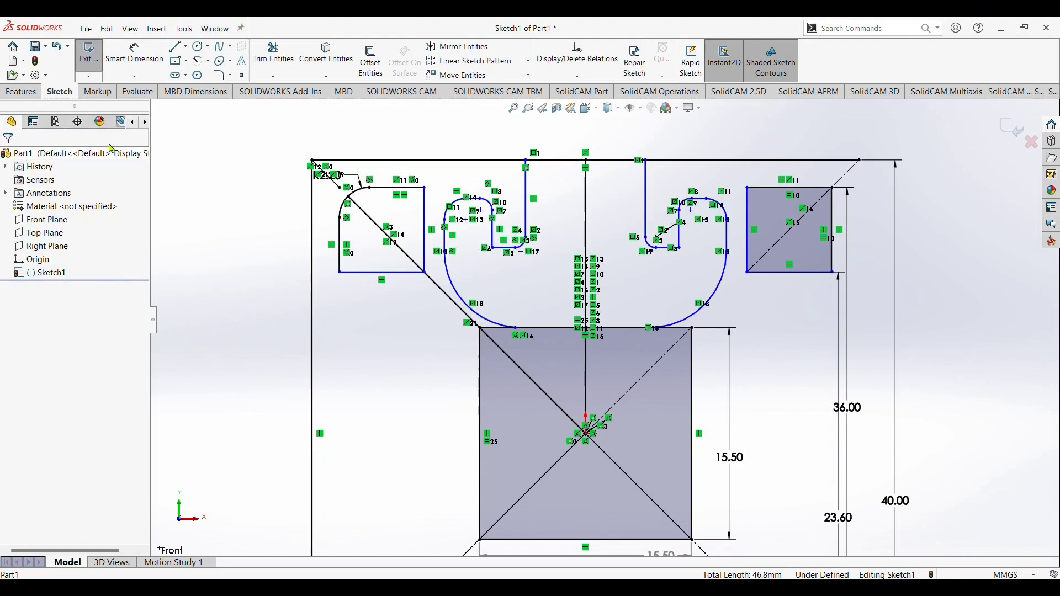
- Dimension the gap between the two hook stems at 8 mm
{"action": "left_click", "coordinate": [158, 66]}
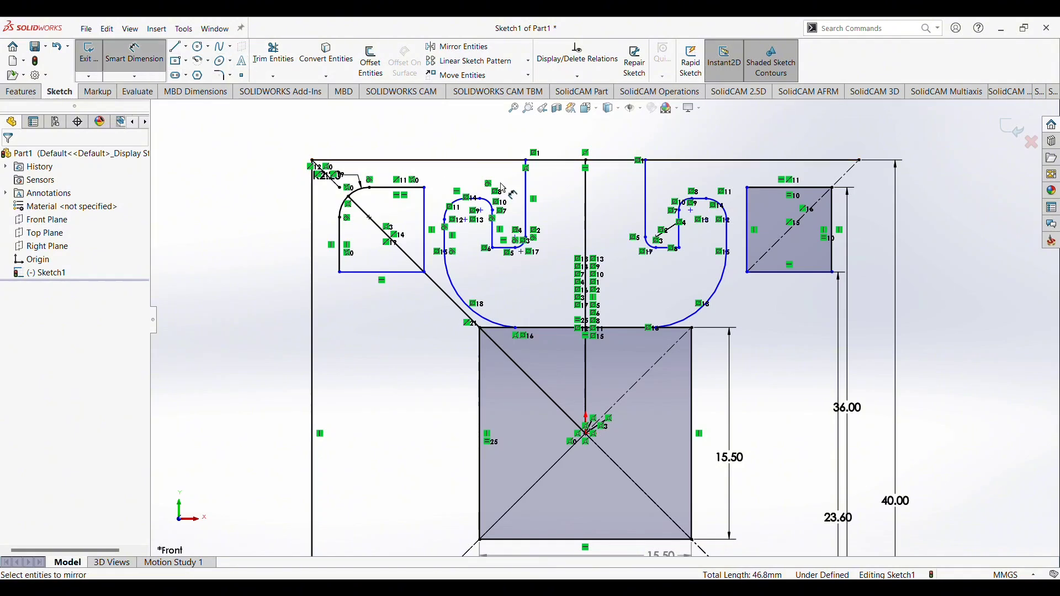
{"action": "left_click", "coordinate": [527, 209]}
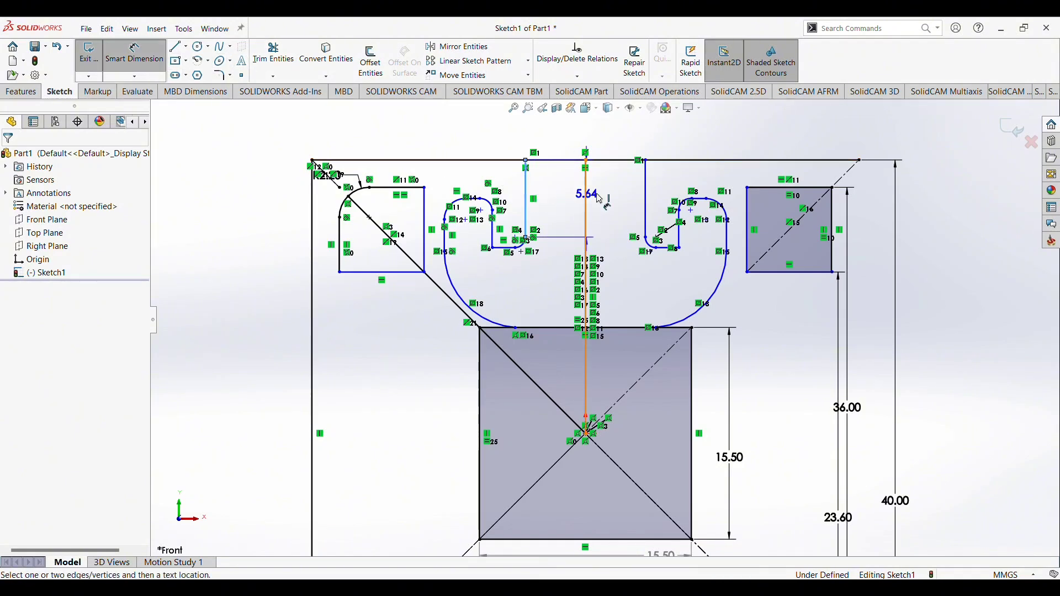
{"action": "left_click", "coordinate": [646, 213]}
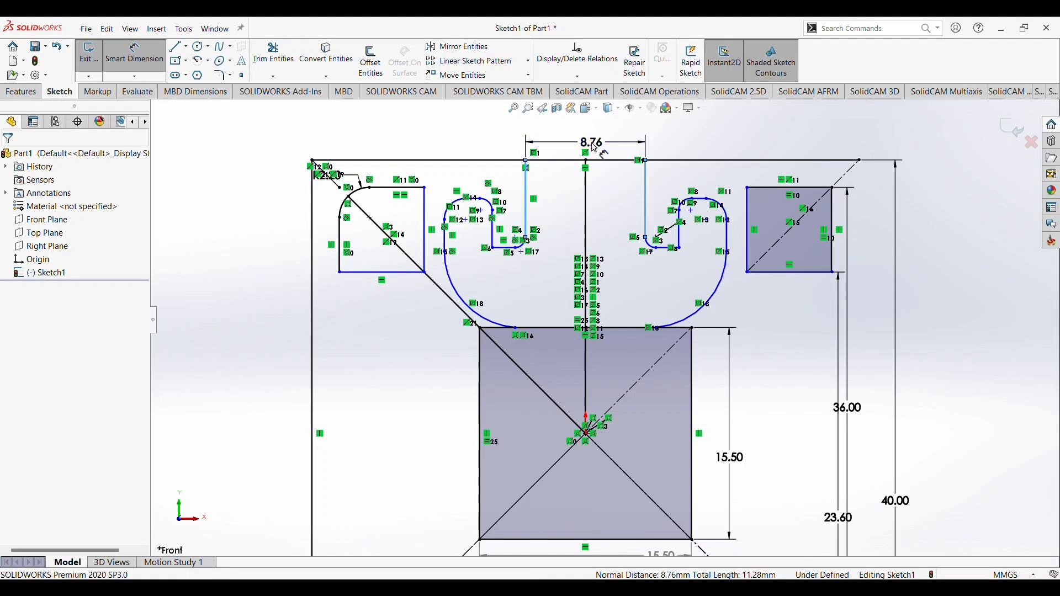
{"action": "left_click", "coordinate": [601, 150]}
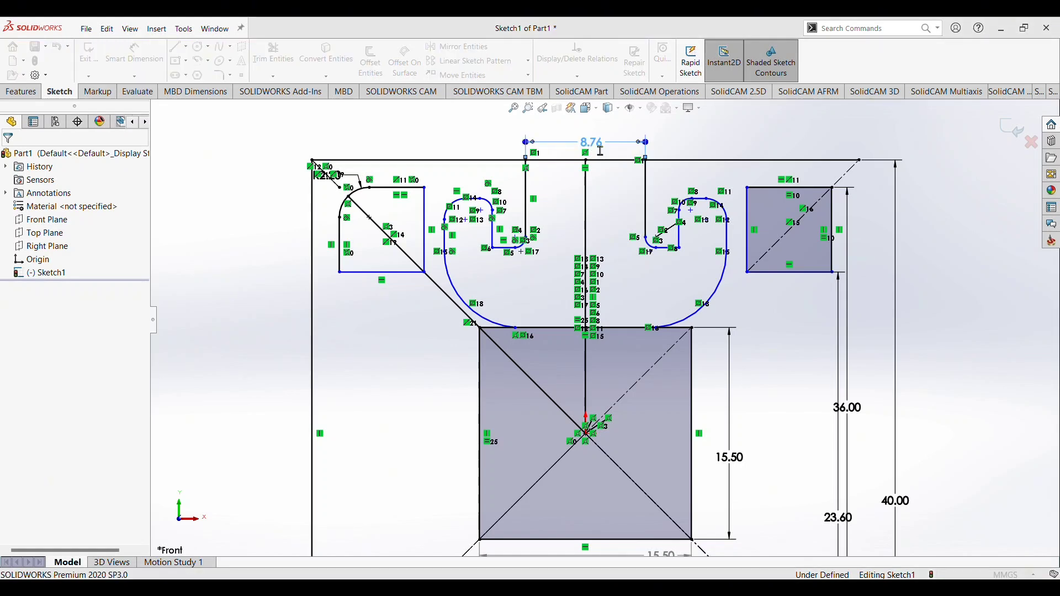
{"action": "type", "text": "8"}
{"action": "key", "text": "Return"}
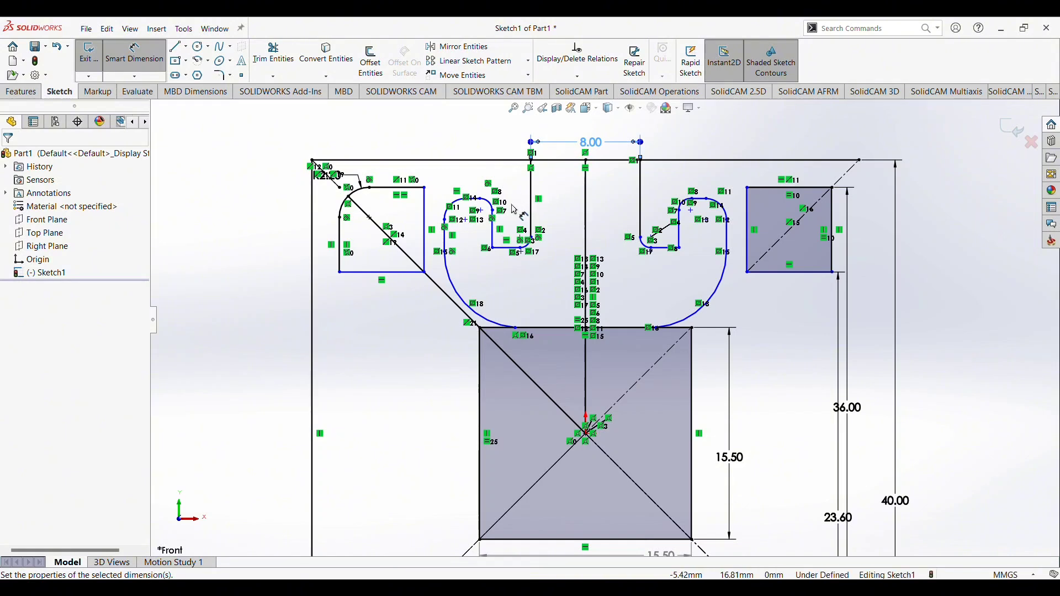
- Dimension the hook profile's outer width at 20 mm
{"action": "left_click", "coordinate": [446, 237]}
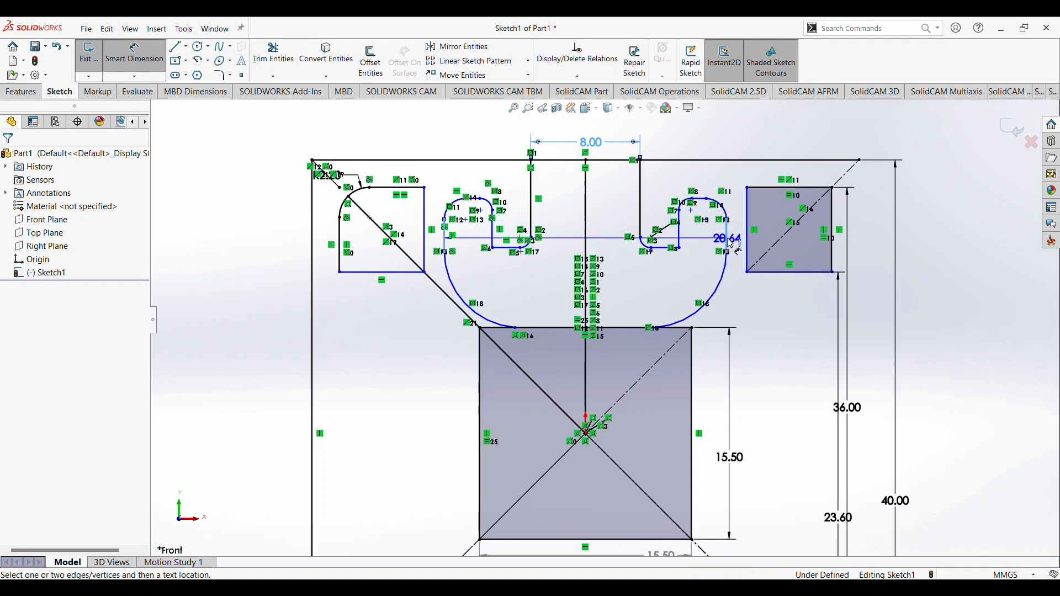
{"action": "key", "text": "f"}
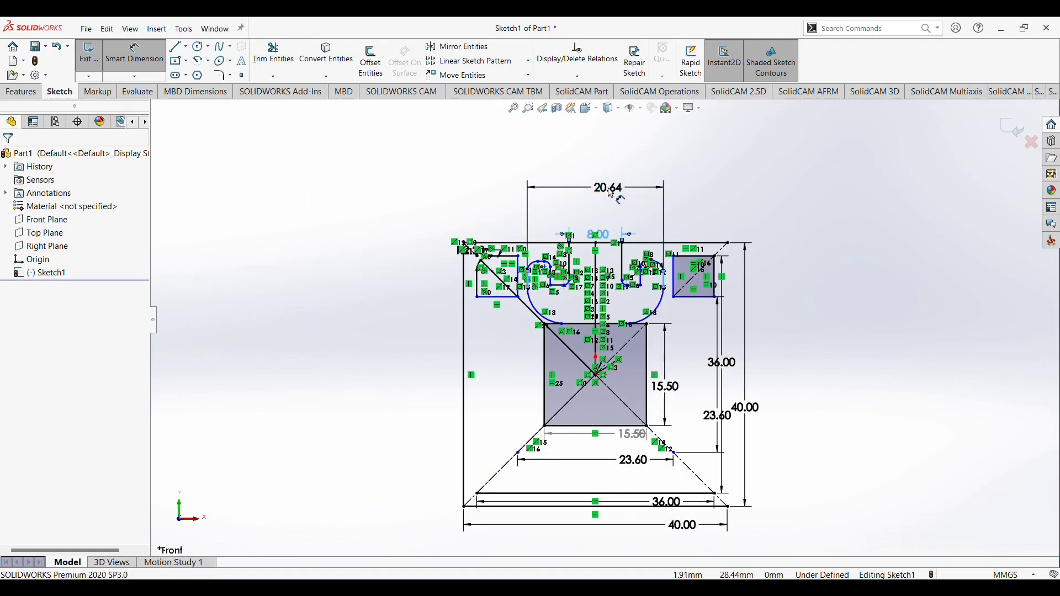
{"action": "left_click", "coordinate": [613, 194]}
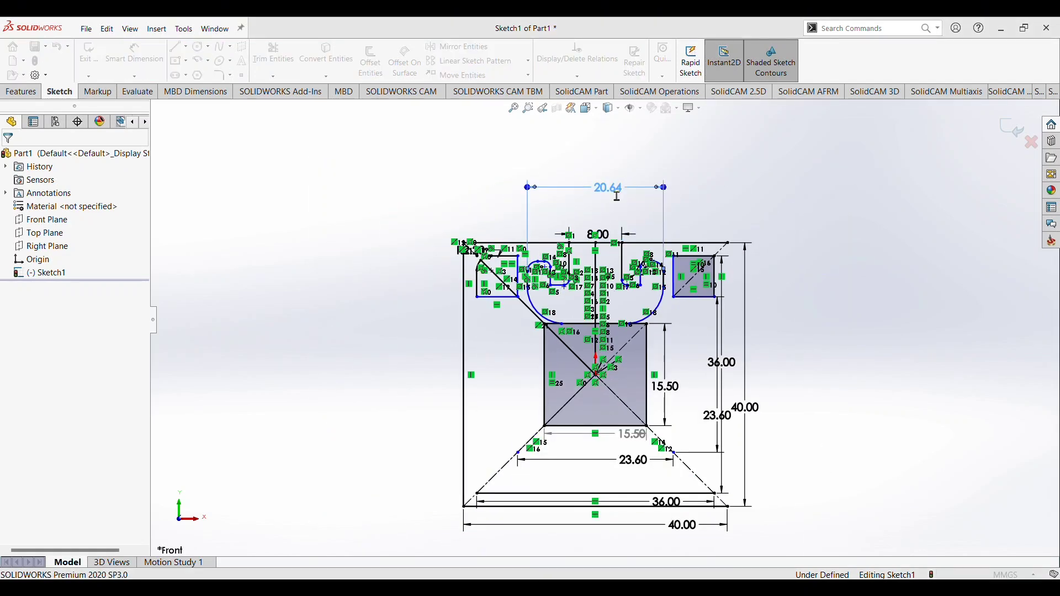
{"action": "type", "text": "20"}
{"action": "key", "text": "Return"}
- Dimension the spacing between both hooks' inner vertical lines as 14 mm, above the 8.00 dimension
{"action": "scroll", "coordinate": [638, 255], "scroll_direction": "down", "scroll_amount": 3}
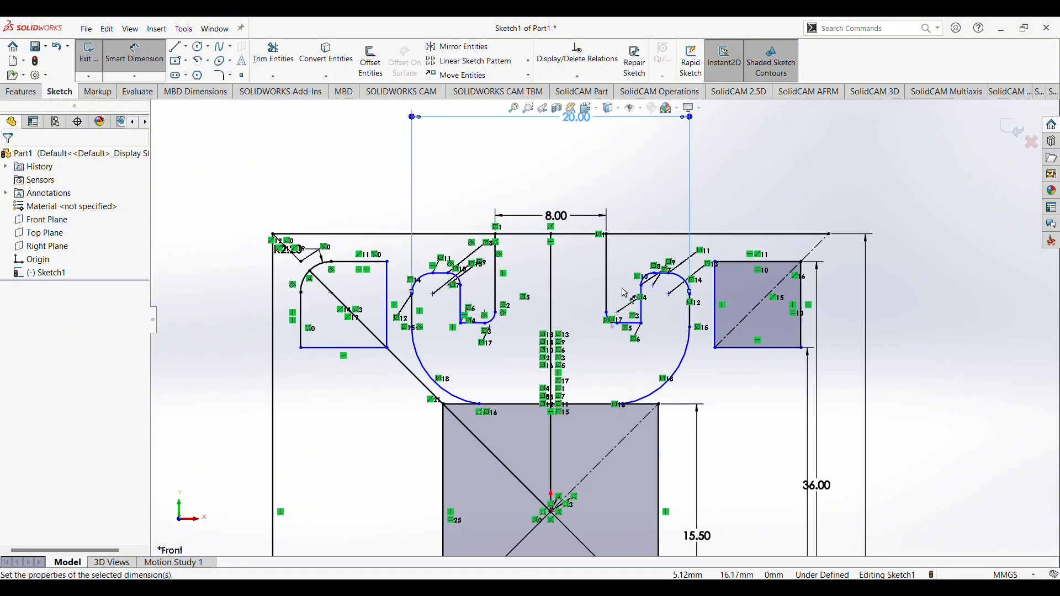
{"action": "scroll", "coordinate": [590, 352], "scroll_direction": "down", "scroll_amount": 1}
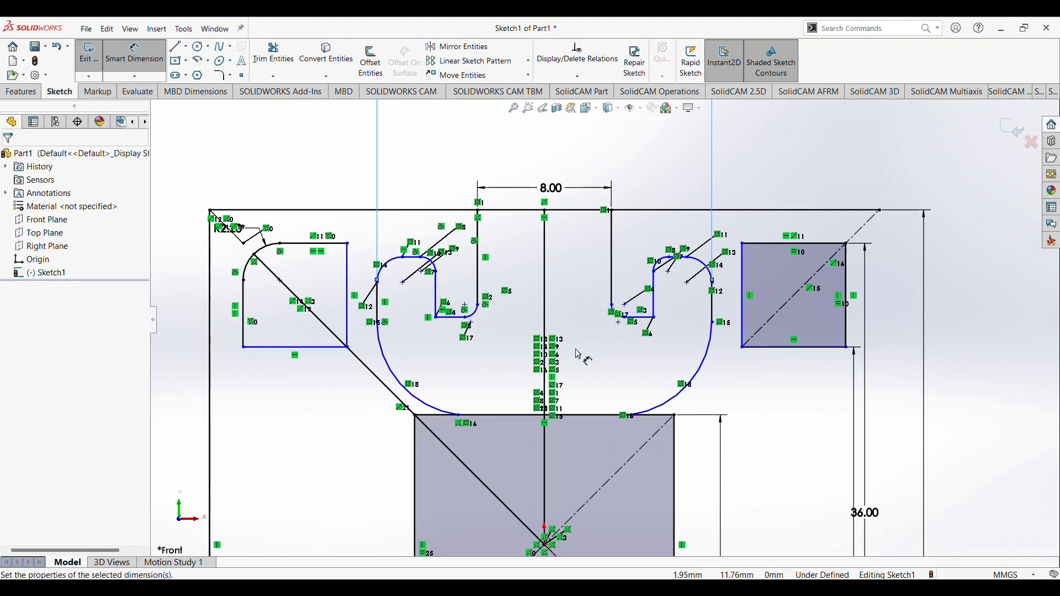
{"action": "left_click", "coordinate": [441, 290]}
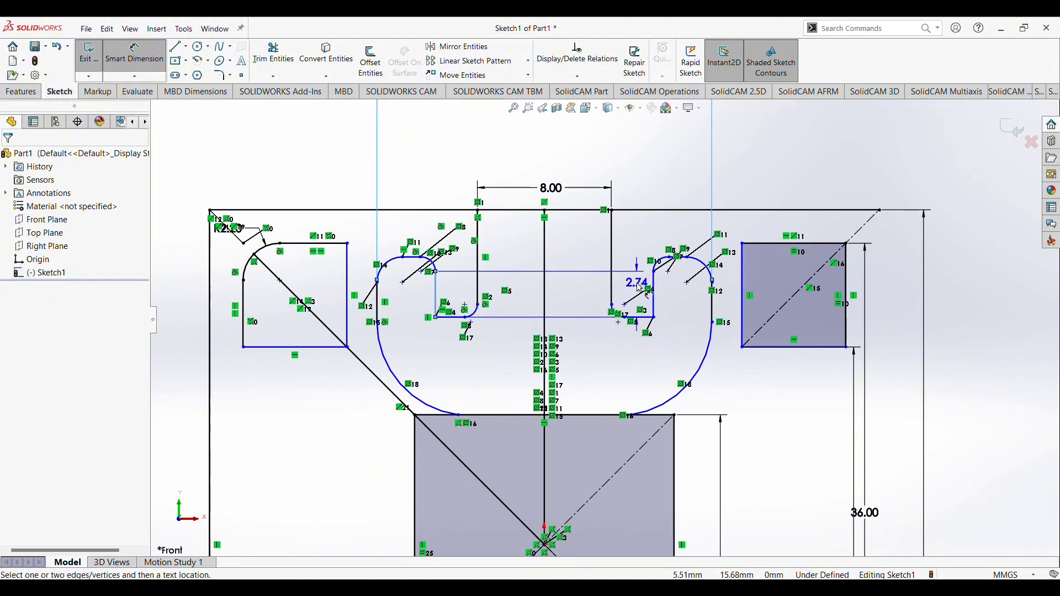
{"action": "left_click", "coordinate": [656, 290]}
{"action": "left_click", "coordinate": [568, 162]}
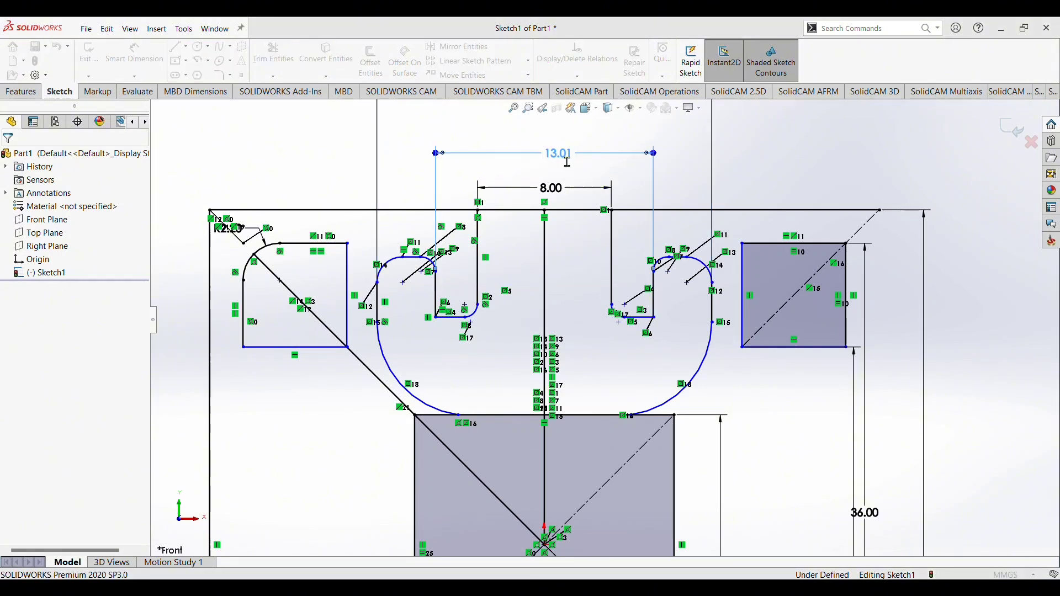
{"action": "type", "text": "14"}
{"action": "key", "text": "Return"}
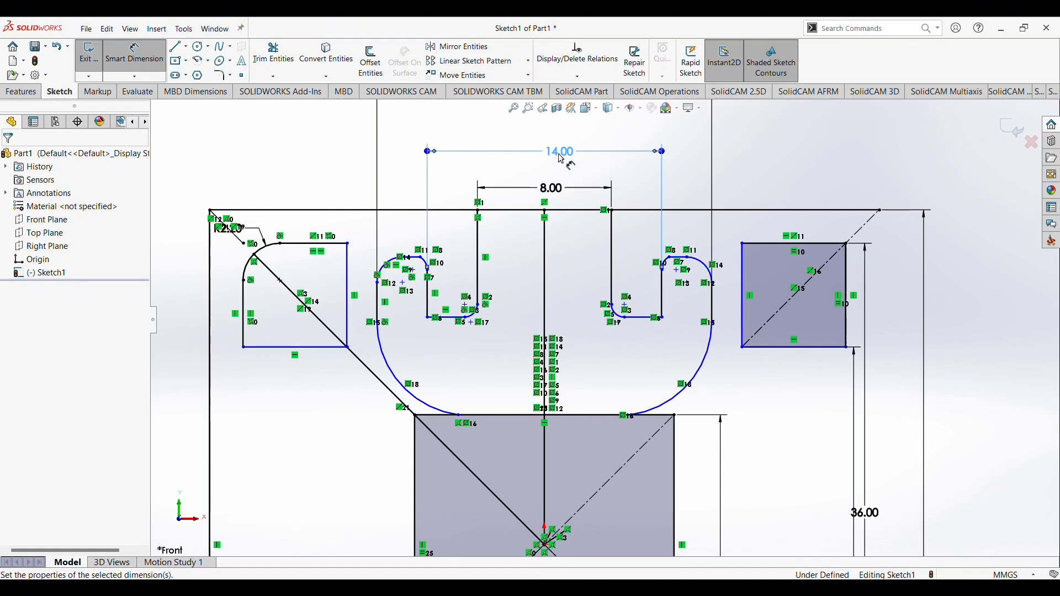
{"action": "scroll", "coordinate": [395, 265], "scroll_direction": "down", "scroll_amount": 2}
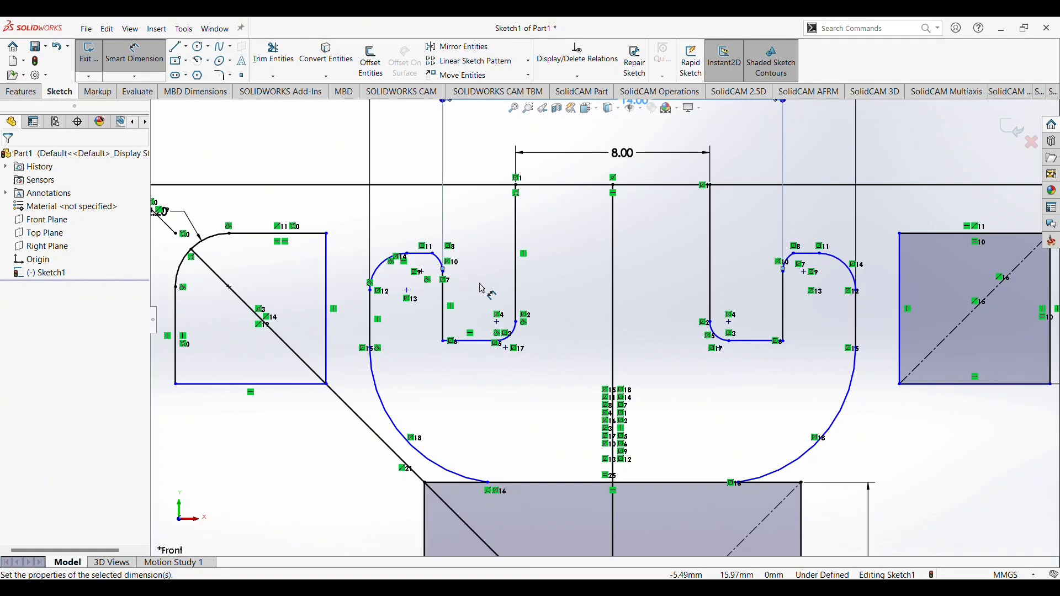
- Add a radius dimension to the left hook's small top arc, reducing it from 0.86 mm
{"action": "scroll", "coordinate": [400, 243], "scroll_direction": "down", "scroll_amount": 3}
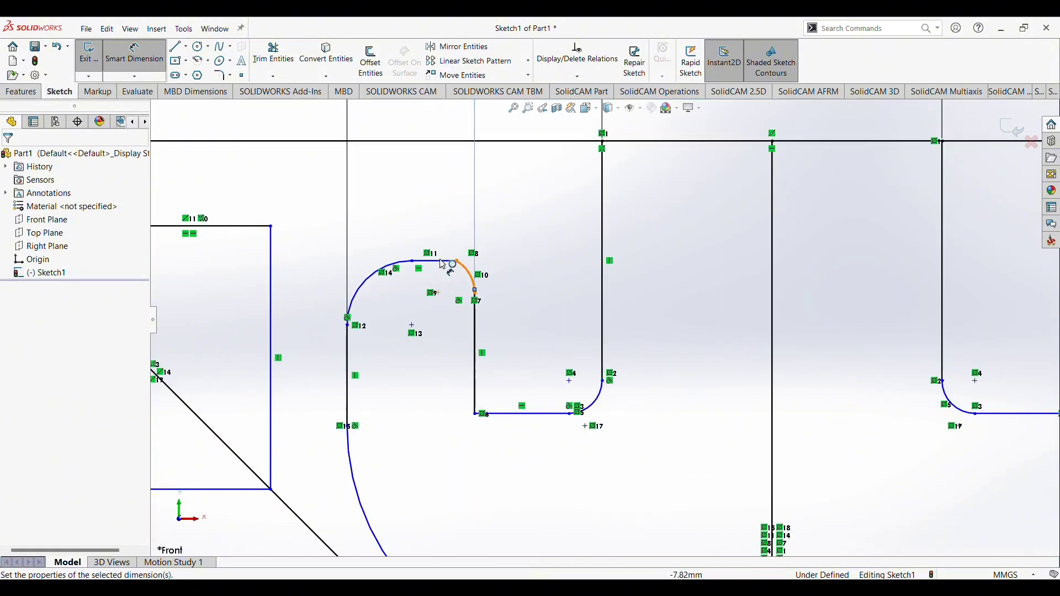
{"action": "left_click", "coordinate": [471, 276]}
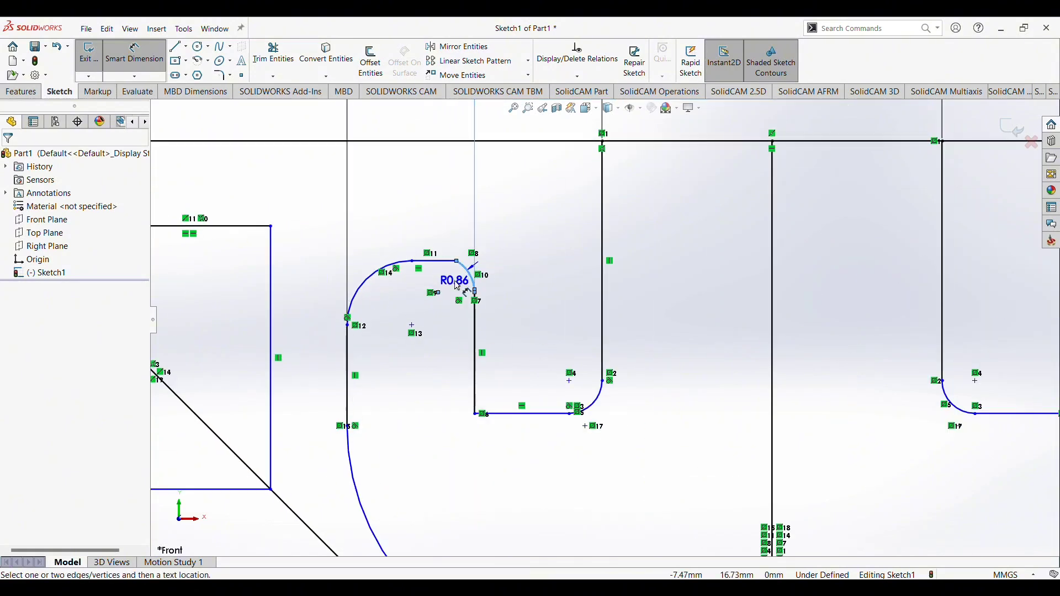
{"action": "left_click", "coordinate": [464, 288]}
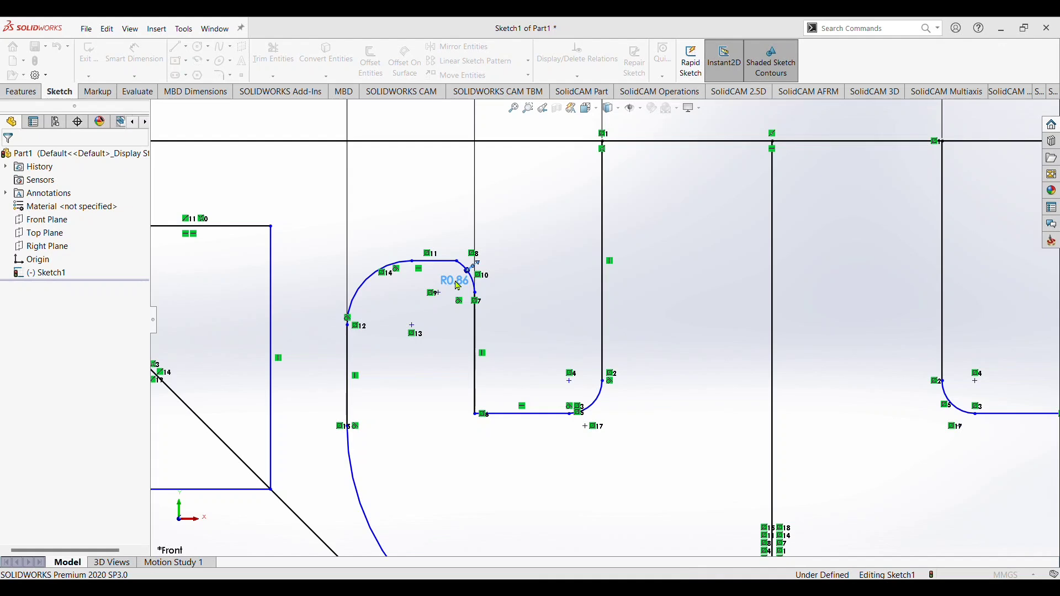
{"action": "key", "text": "Return"}
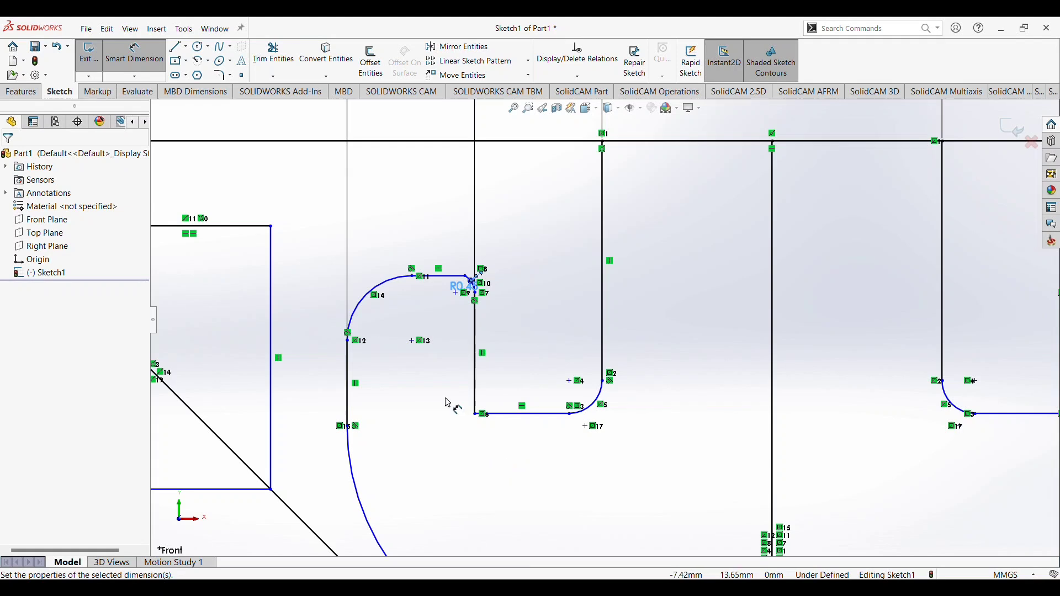
- Fillet the left hook's inner bottom corner with a 0.50 mm radius
{"action": "left_click", "coordinate": [222, 75]}
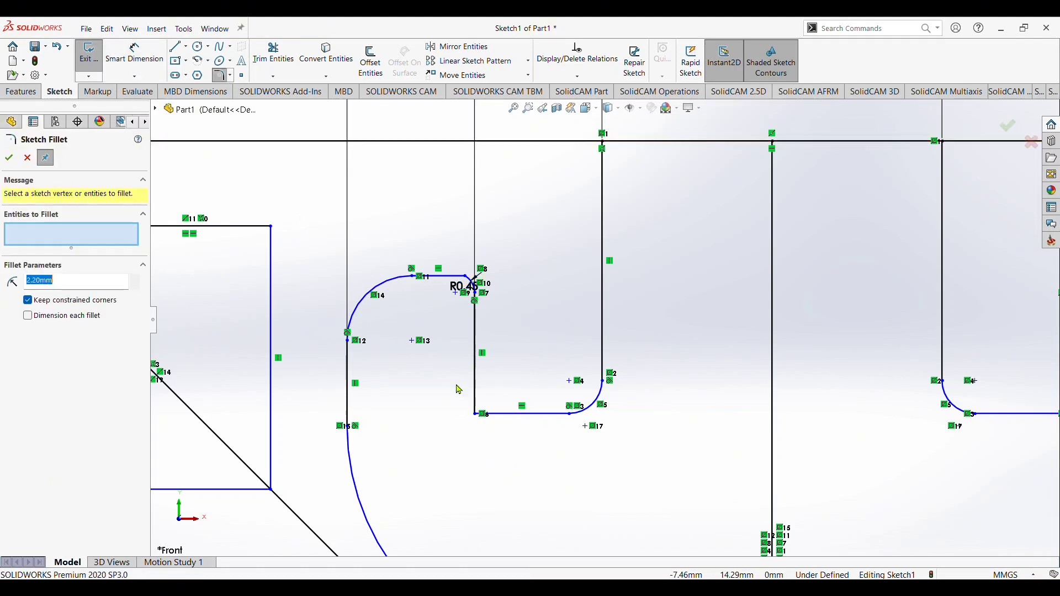
{"action": "left_click", "coordinate": [476, 391]}
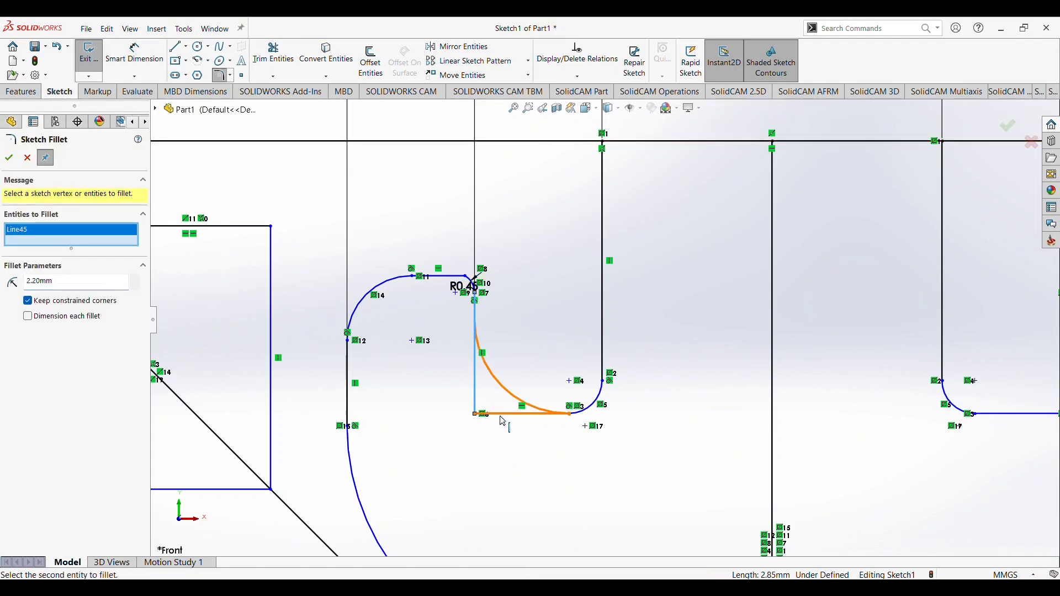
{"action": "left_click", "coordinate": [503, 419]}
{"action": "left_click", "coordinate": [47, 285]}
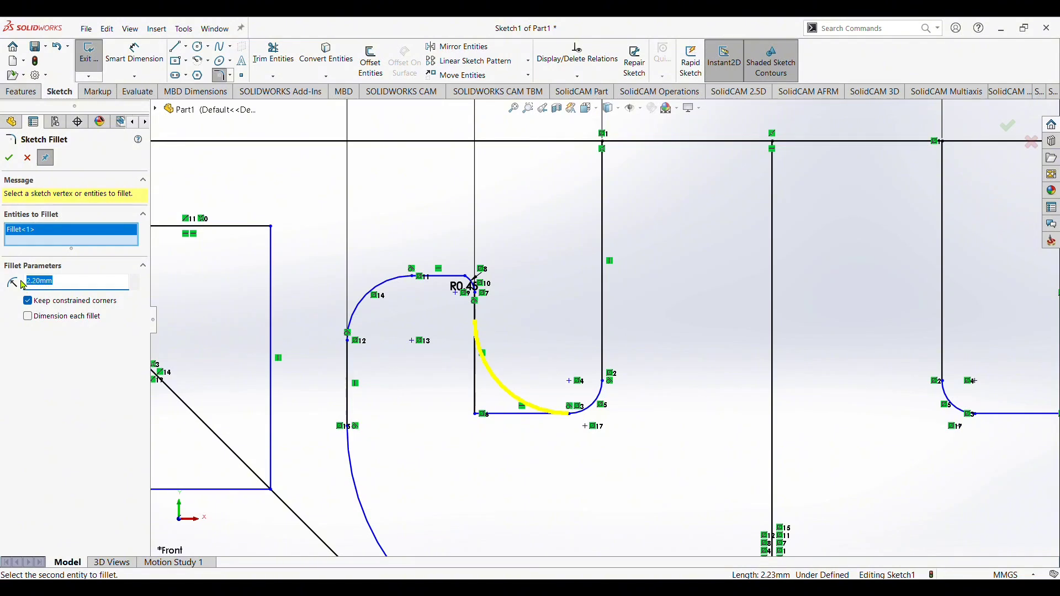
{"action": "type", "text": "0.50"}
{"action": "key", "text": "Return"}
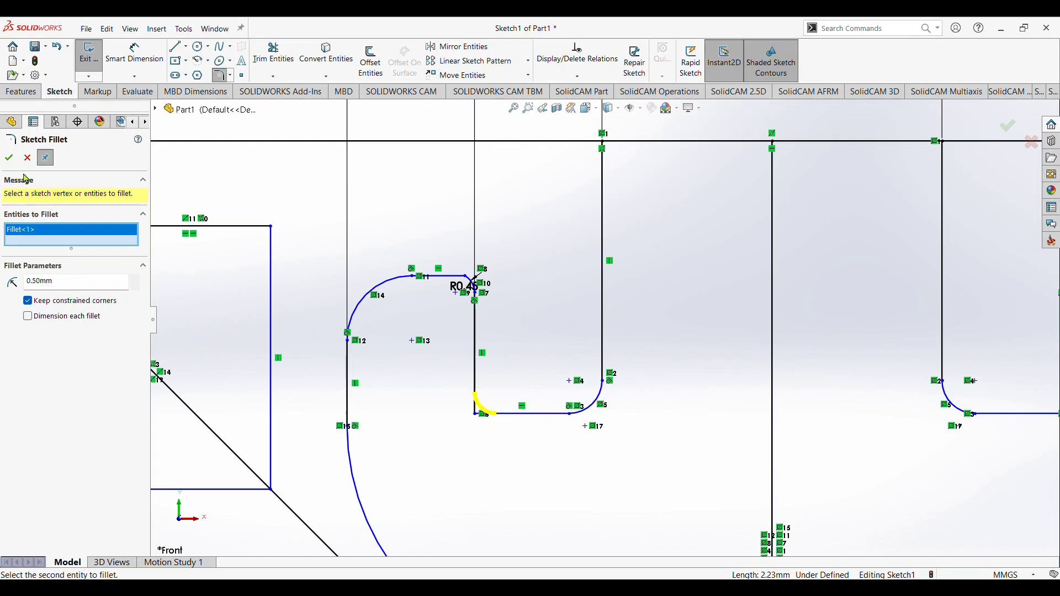
{"action": "left_click", "coordinate": [9, 158]}
- Fillet the right hook's inner bottom corner with the same 0.50 mm radius
{"action": "key", "text": "z"}
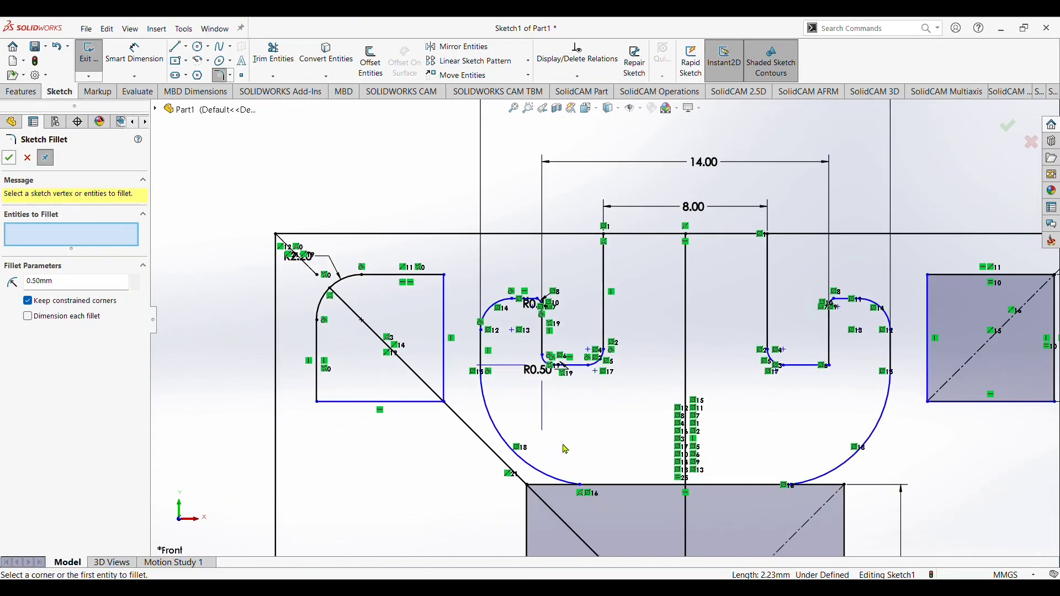
{"action": "scroll", "coordinate": [793, 393], "scroll_direction": "down", "scroll_amount": 1}
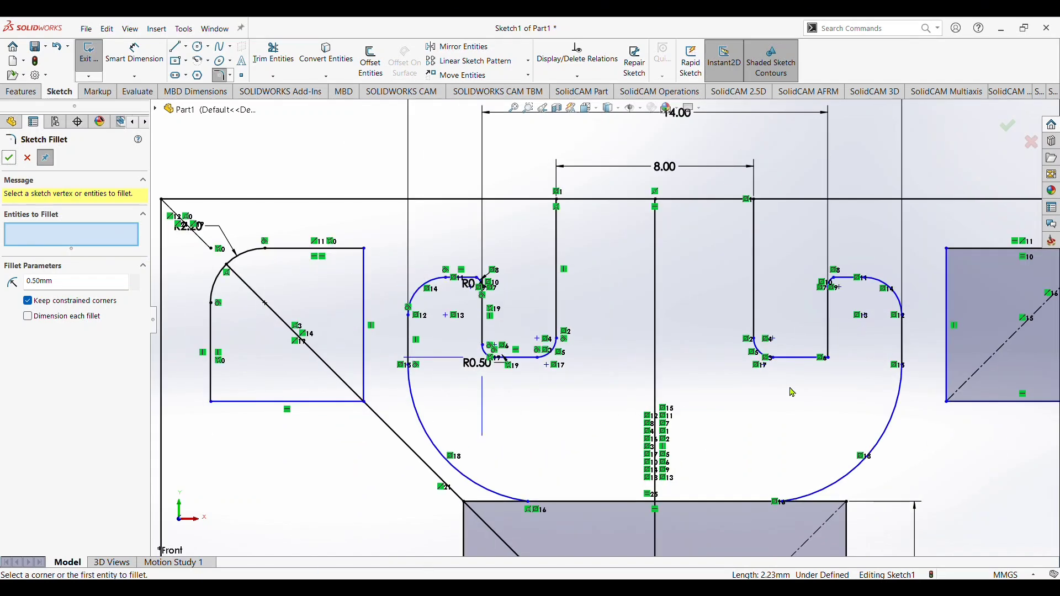
{"action": "left_click", "coordinate": [813, 359]}
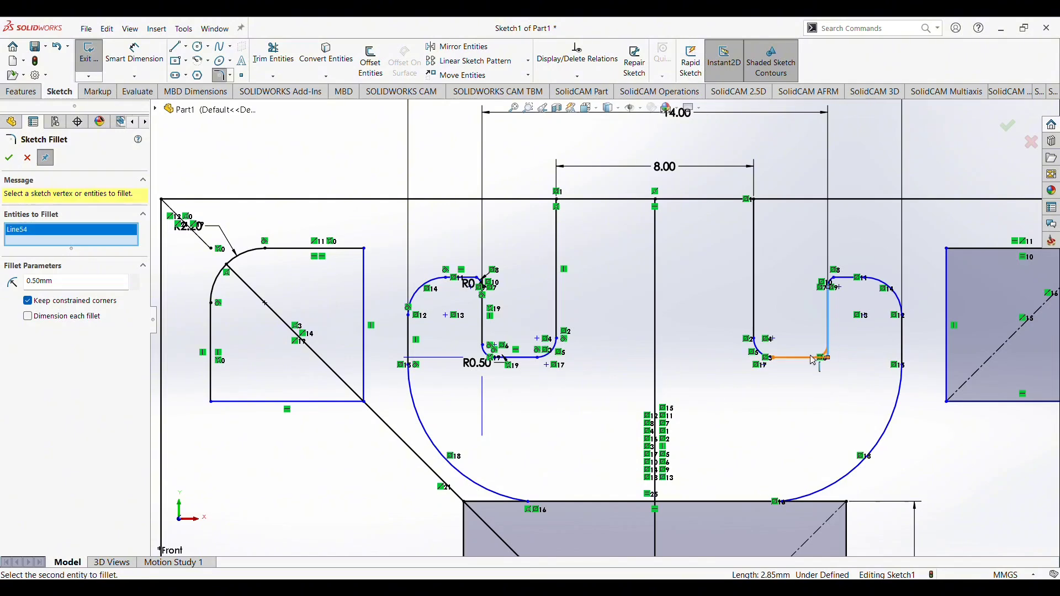
{"action": "left_click", "coordinate": [827, 337]}
{"action": "left_click", "coordinate": [9, 158]}
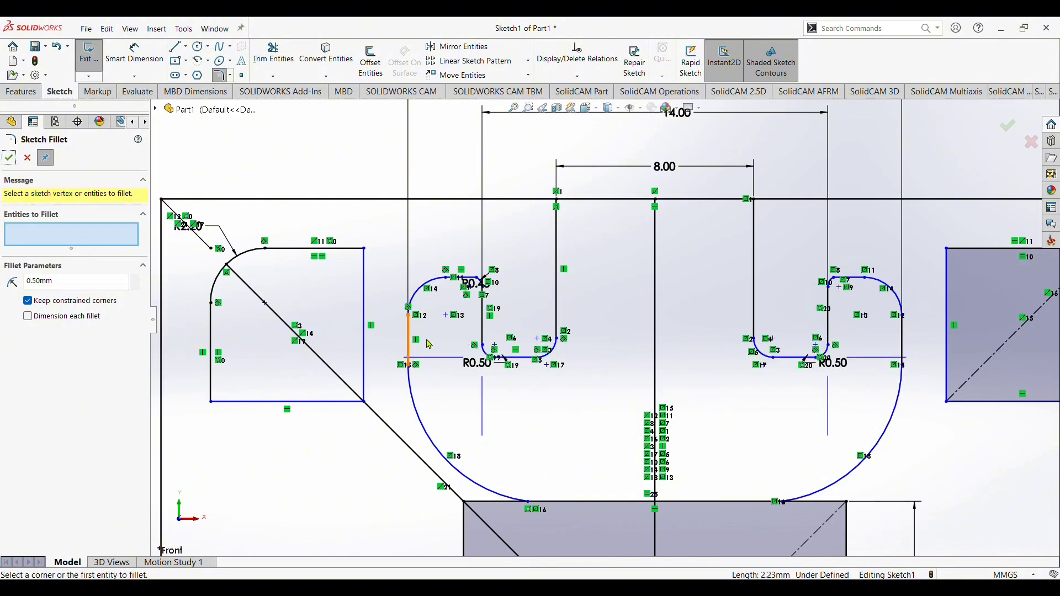
{"action": "scroll", "coordinate": [485, 304], "scroll_direction": "down", "scroll_amount": 3}
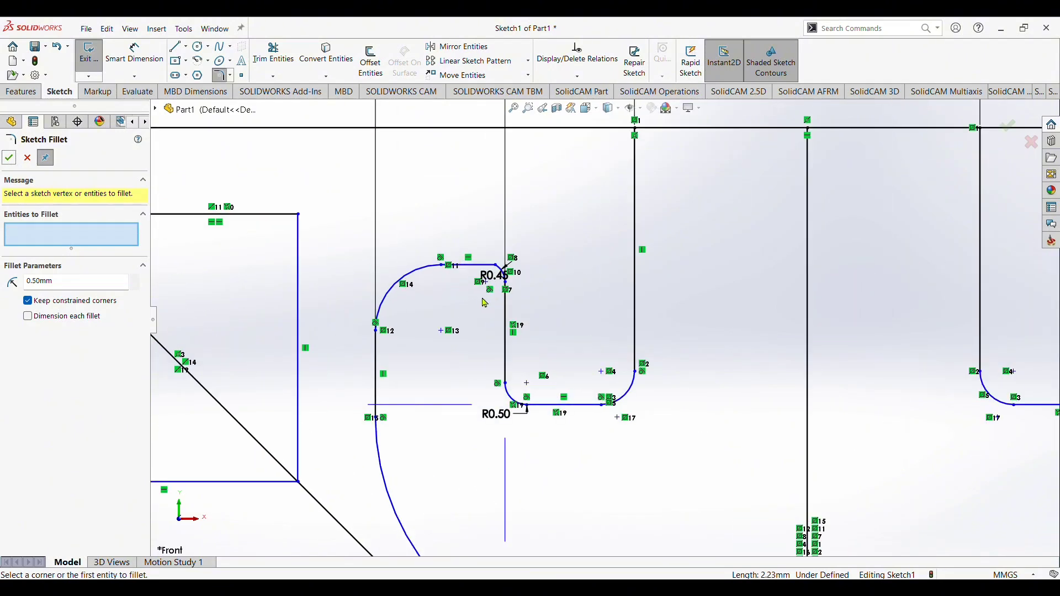
{"action": "scroll", "coordinate": [485, 303], "scroll_direction": "up", "scroll_amount": 1}
{"action": "scroll", "coordinate": [485, 301], "scroll_direction": "up", "scroll_amount": 1}
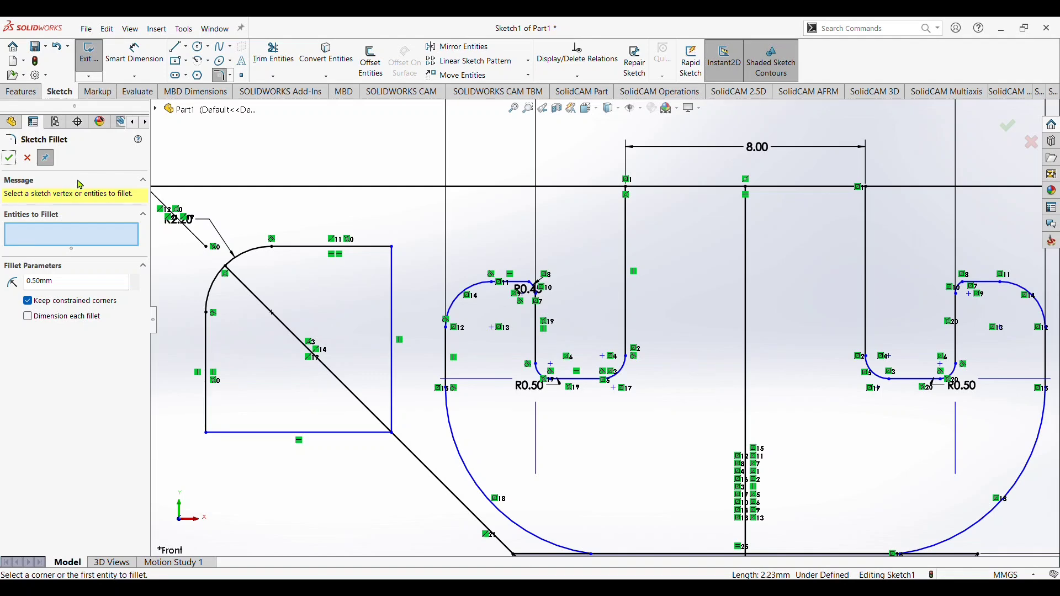
{"action": "left_click", "coordinate": [9, 158]}
- Reopen Sketch Fillet, pick the right hook's small top arc, then close the tool
{"action": "left_click", "coordinate": [221, 75]}
{"action": "scroll", "coordinate": [606, 319], "scroll_direction": "up", "scroll_amount": 3}
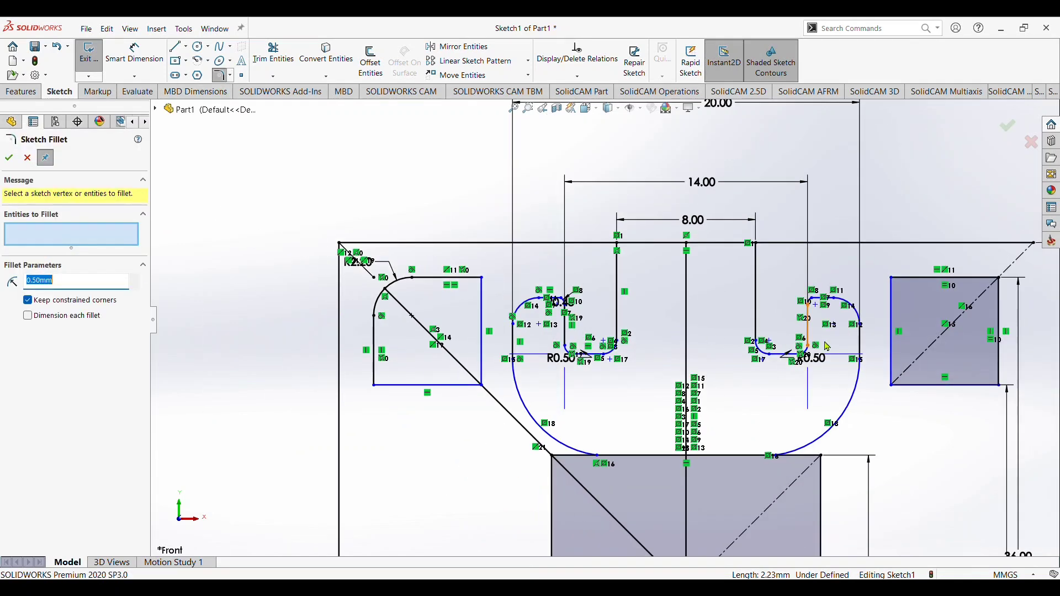
{"action": "scroll", "coordinate": [828, 346], "scroll_direction": "down", "scroll_amount": 1}
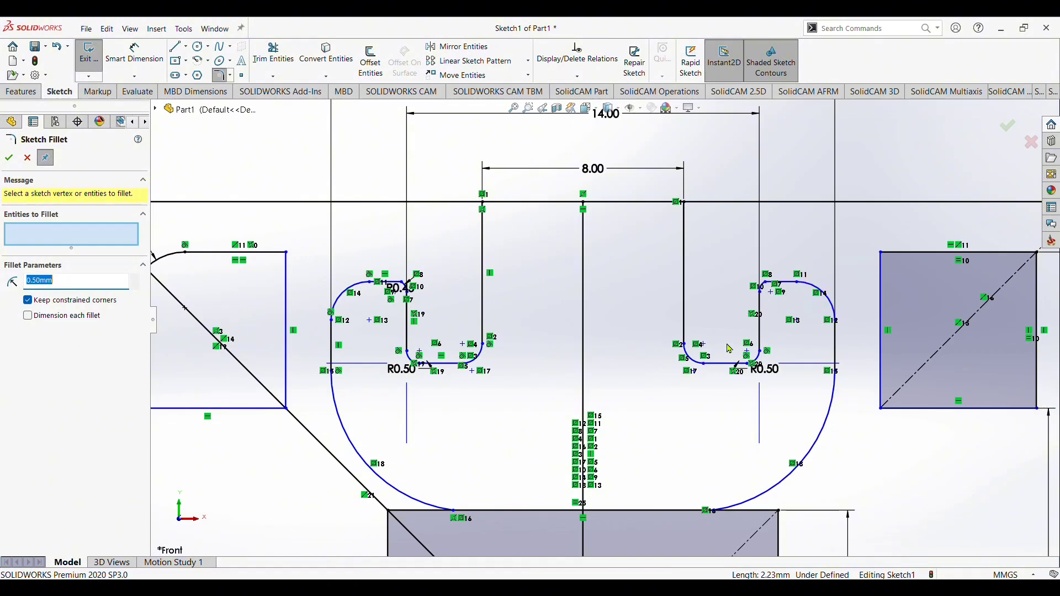
{"action": "scroll", "coordinate": [764, 319], "scroll_direction": "up", "scroll_amount": 3}
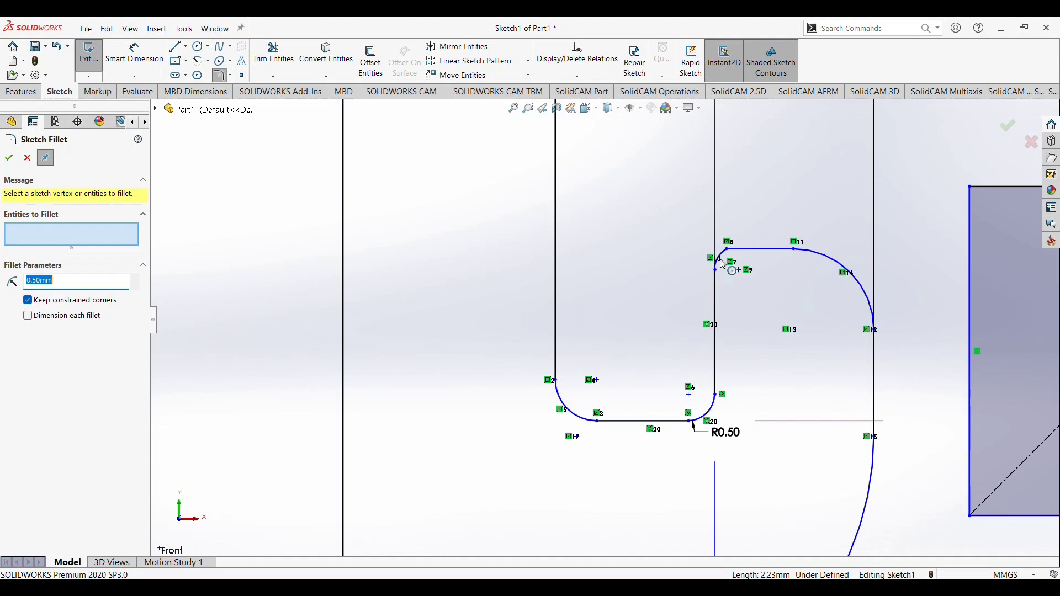
{"action": "left_click", "coordinate": [728, 264]}
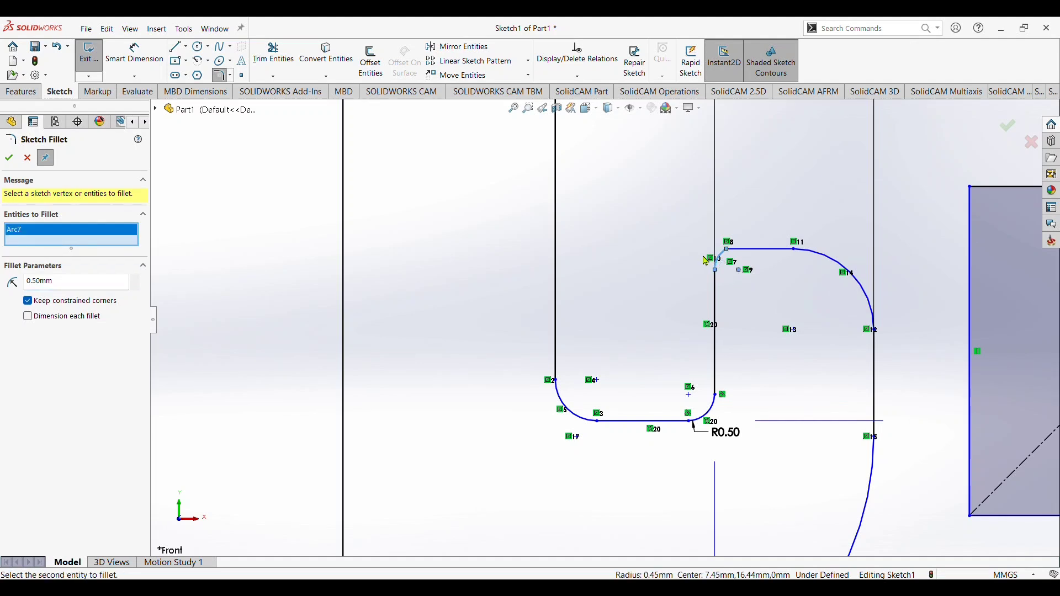
{"action": "left_click", "coordinate": [27, 158]}
- Start a radius dimension on the right hook's small top arc, cancel it, and zoom out
{"action": "left_click", "coordinate": [134, 55]}
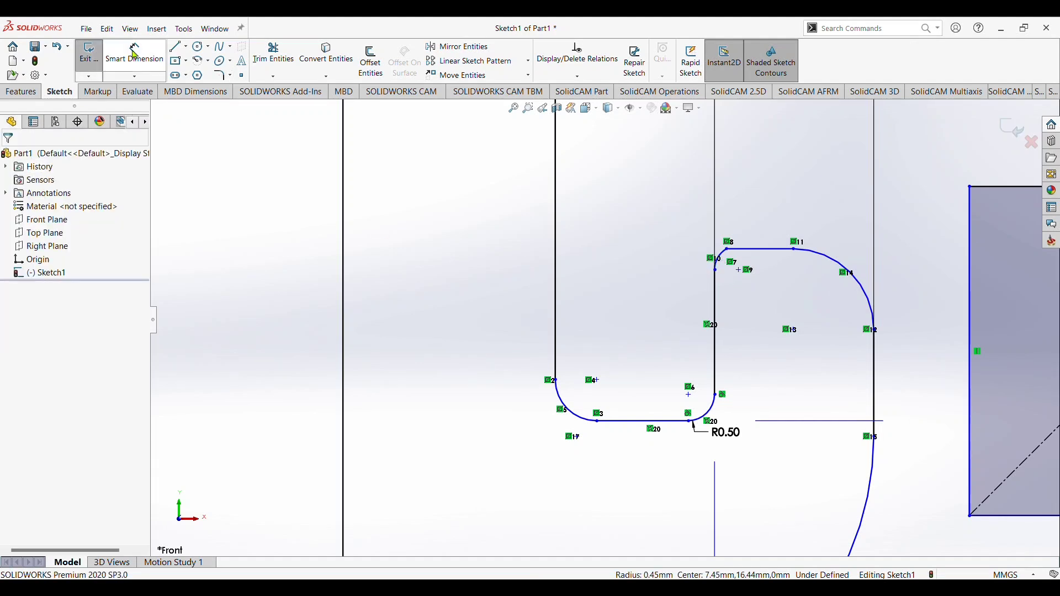
{"action": "left_click", "coordinate": [718, 258]}
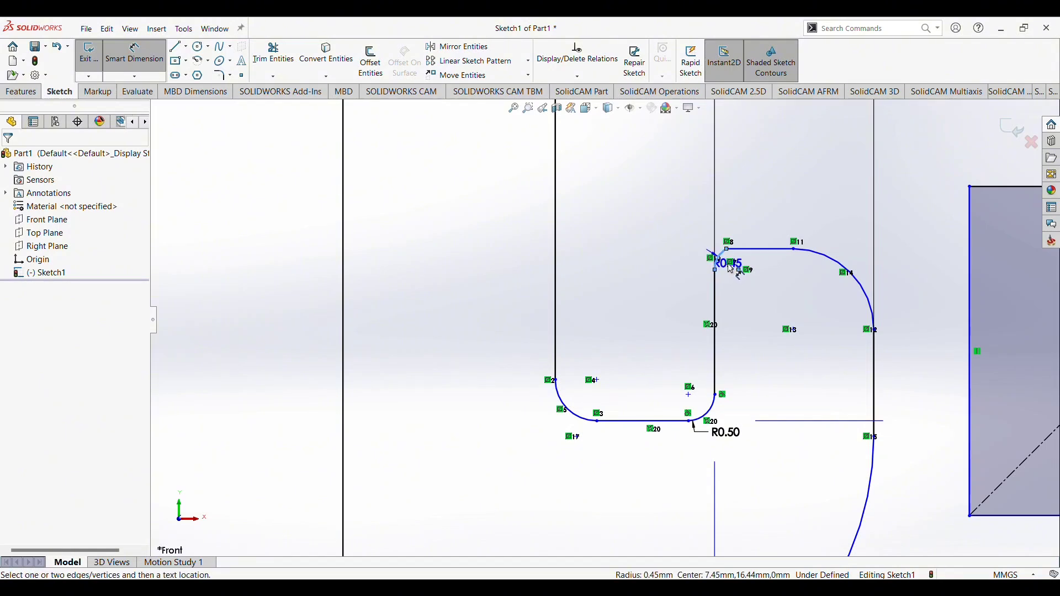
{"action": "key", "text": "Escape"}
{"action": "scroll", "coordinate": [693, 407], "scroll_direction": "up", "scroll_amount": 5}
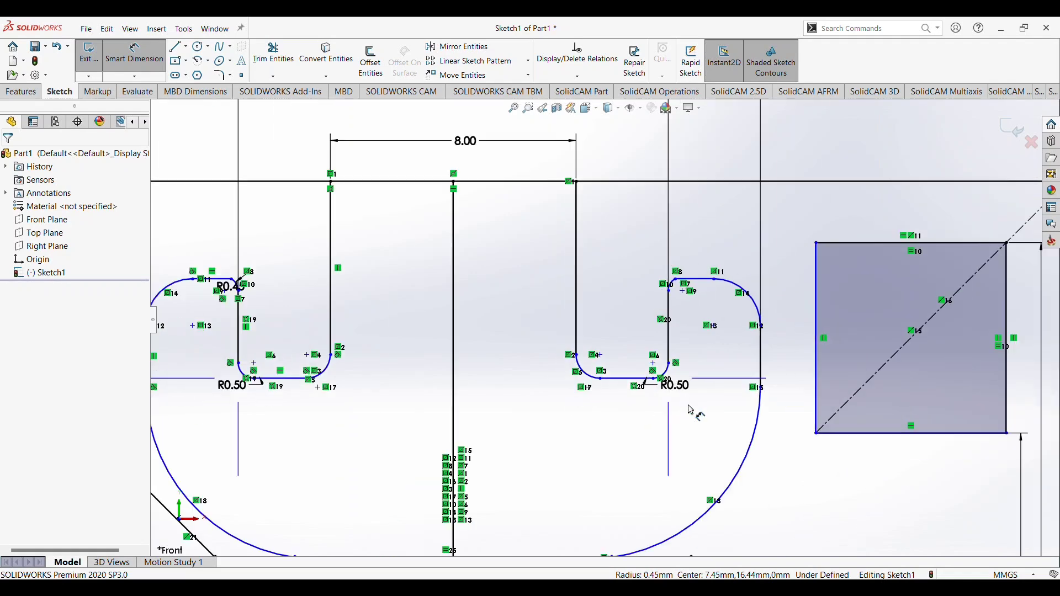
{"action": "scroll", "coordinate": [619, 455], "scroll_direction": "down", "scroll_amount": 2}
{"action": "scroll", "coordinate": [602, 447], "scroll_direction": "down", "scroll_amount": 1}
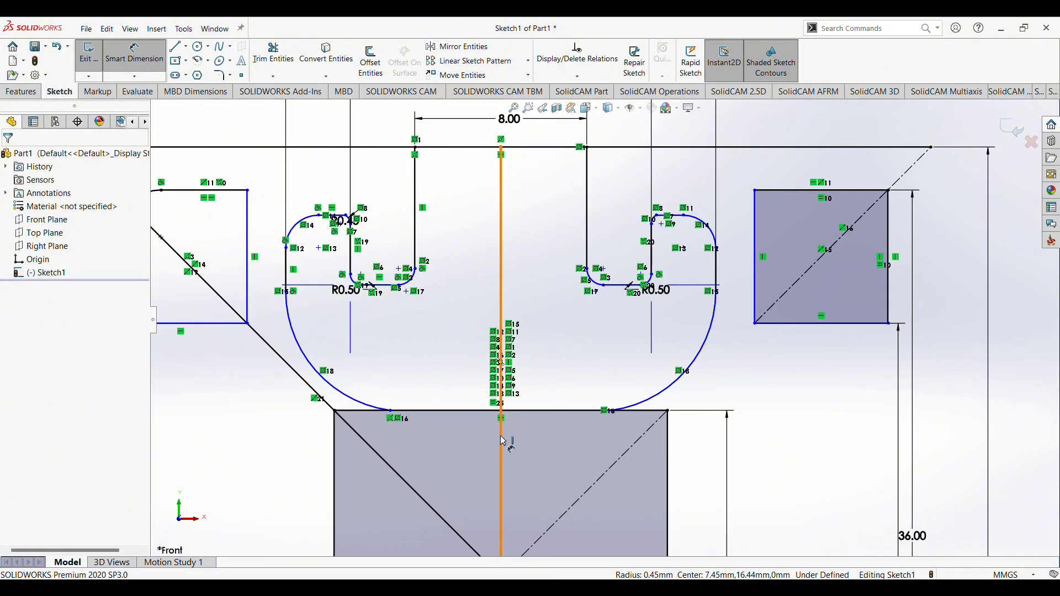
- Dimension the 6.29 distance between the diagonal line and the left hook's large arc
{"action": "scroll", "coordinate": [558, 452], "scroll_direction": "up", "scroll_amount": 3}
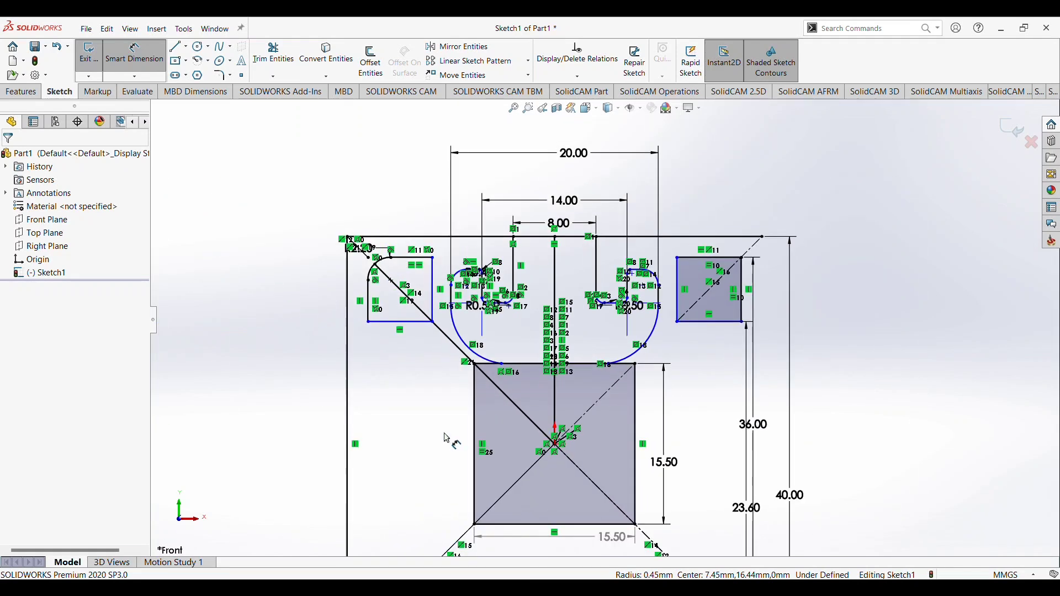
{"action": "scroll", "coordinate": [557, 451], "scroll_direction": "down", "scroll_amount": 1}
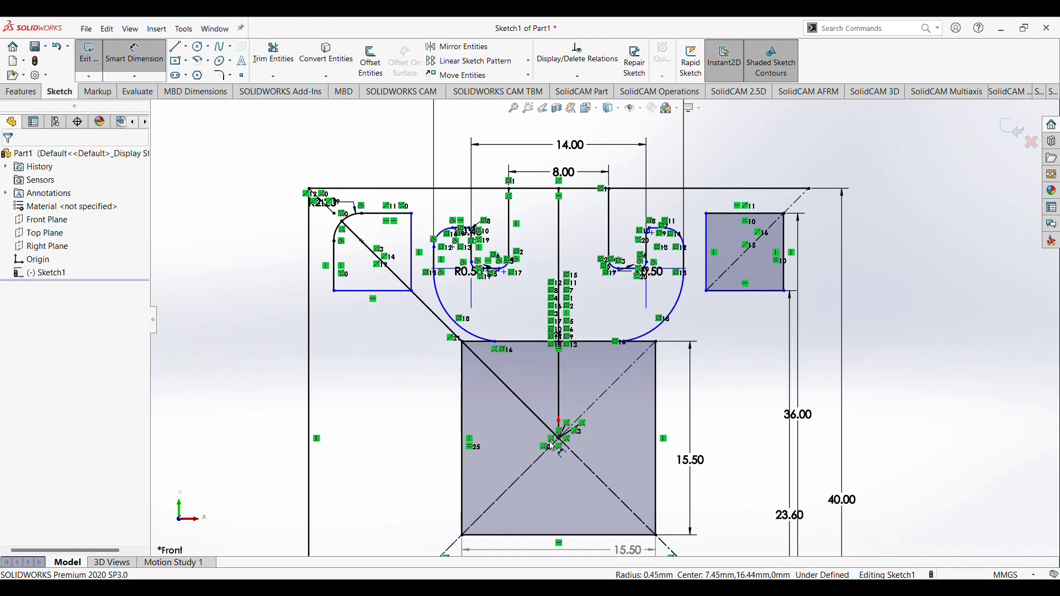
{"action": "scroll", "coordinate": [473, 327], "scroll_direction": "down", "scroll_amount": 3}
{"action": "left_click", "coordinate": [467, 327]}
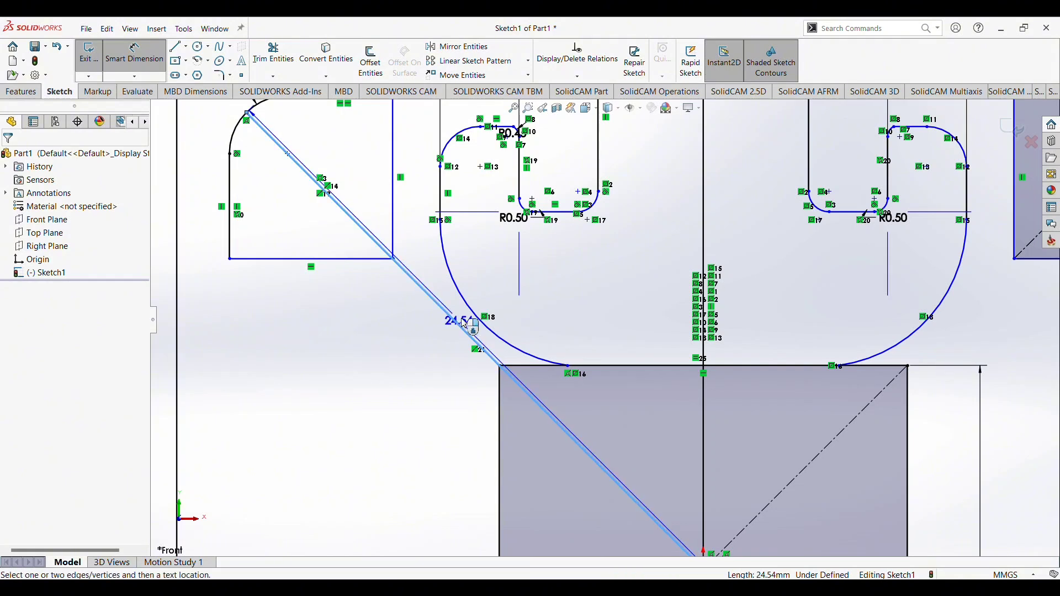
{"action": "left_click", "coordinate": [468, 323]}
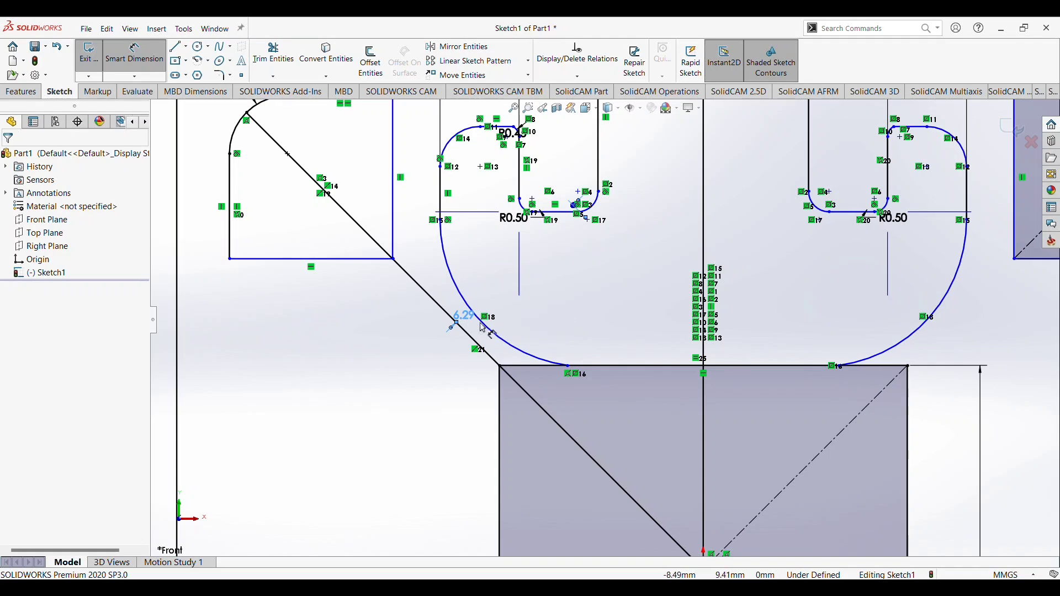
{"action": "scroll", "coordinate": [549, 350], "scroll_direction": "up", "scroll_amount": 3}
{"action": "scroll", "coordinate": [635, 376], "scroll_direction": "up", "scroll_amount": 1}
{"action": "scroll", "coordinate": [707, 398], "scroll_direction": "up", "scroll_amount": 2}
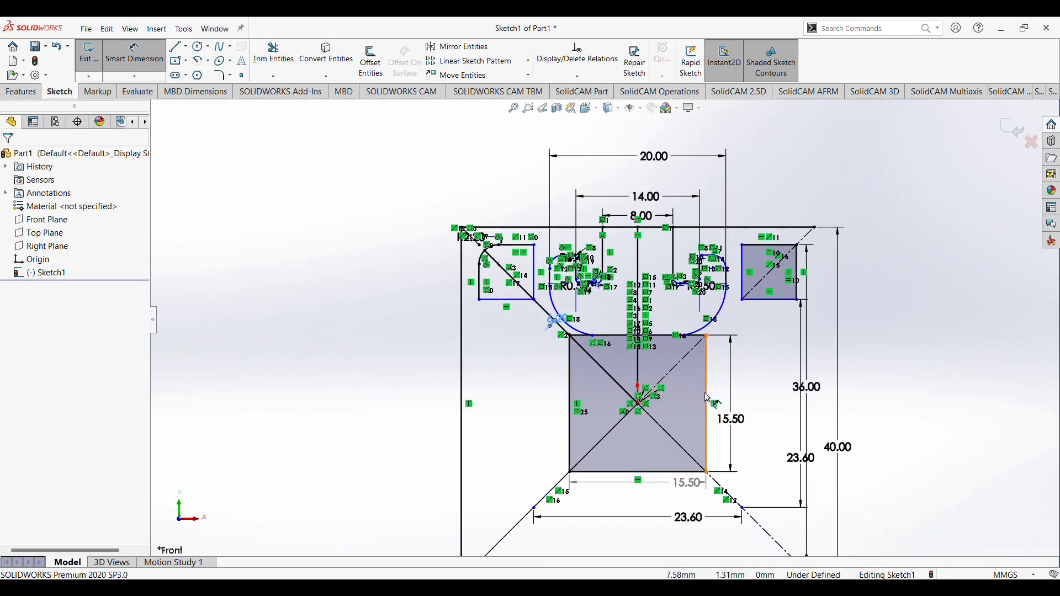
{"action": "scroll", "coordinate": [713, 400], "scroll_direction": "down", "scroll_amount": 2}
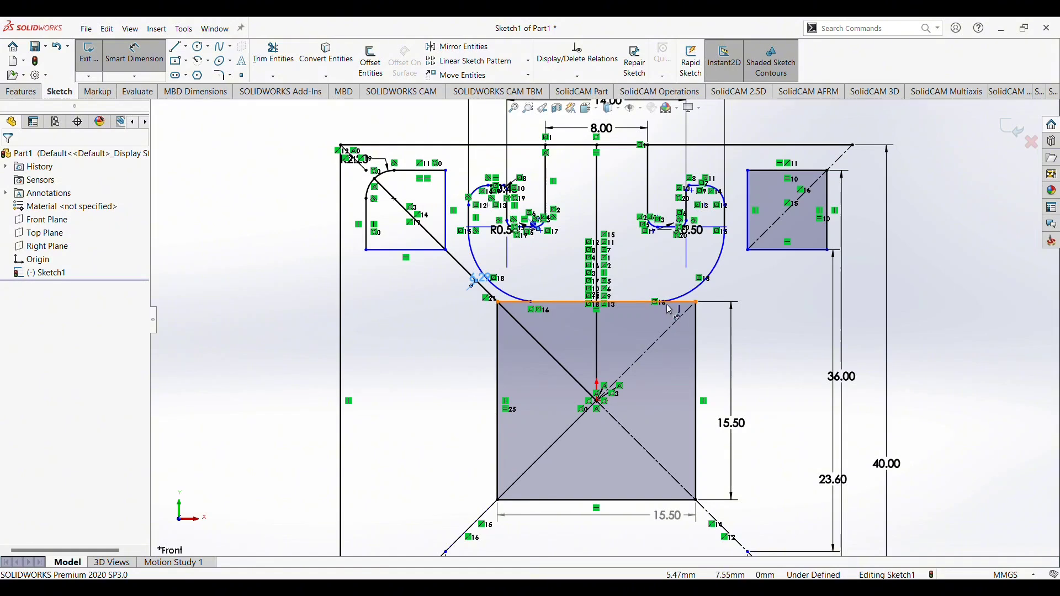
{"action": "scroll", "coordinate": [674, 281], "scroll_direction": "down", "scroll_amount": 1}
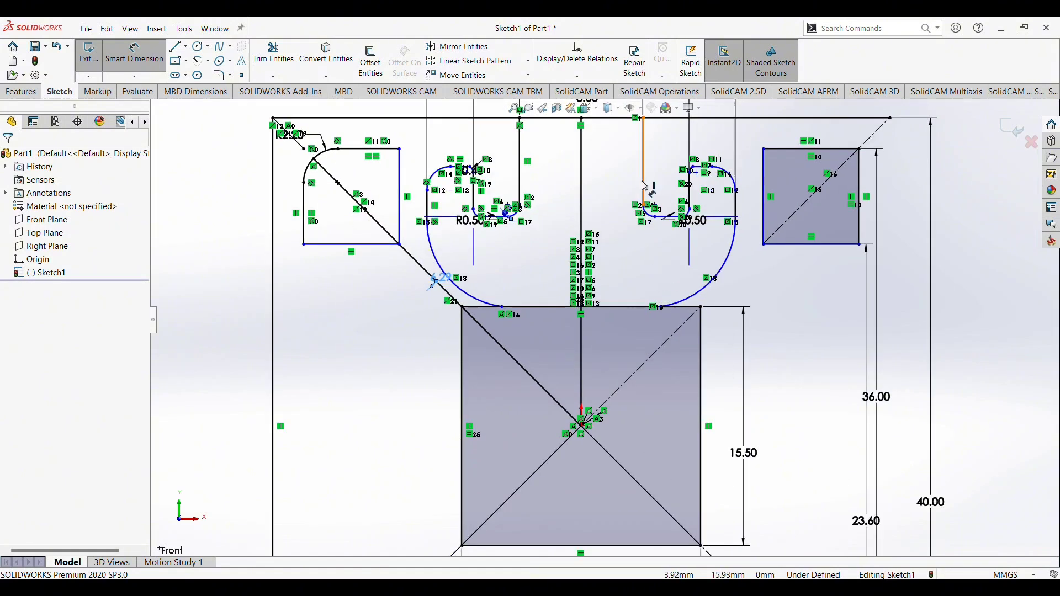
{"action": "key", "text": "Escape"}
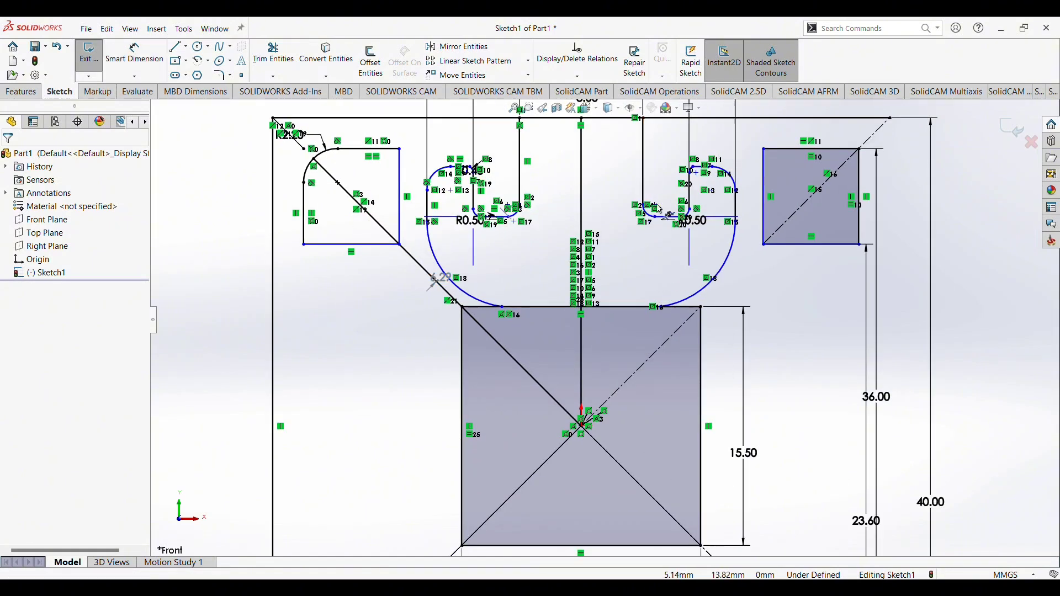
- Power-trim the right vertical line, the right hook and the right half of the sweeping arc
{"action": "left_click", "coordinate": [274, 55]}
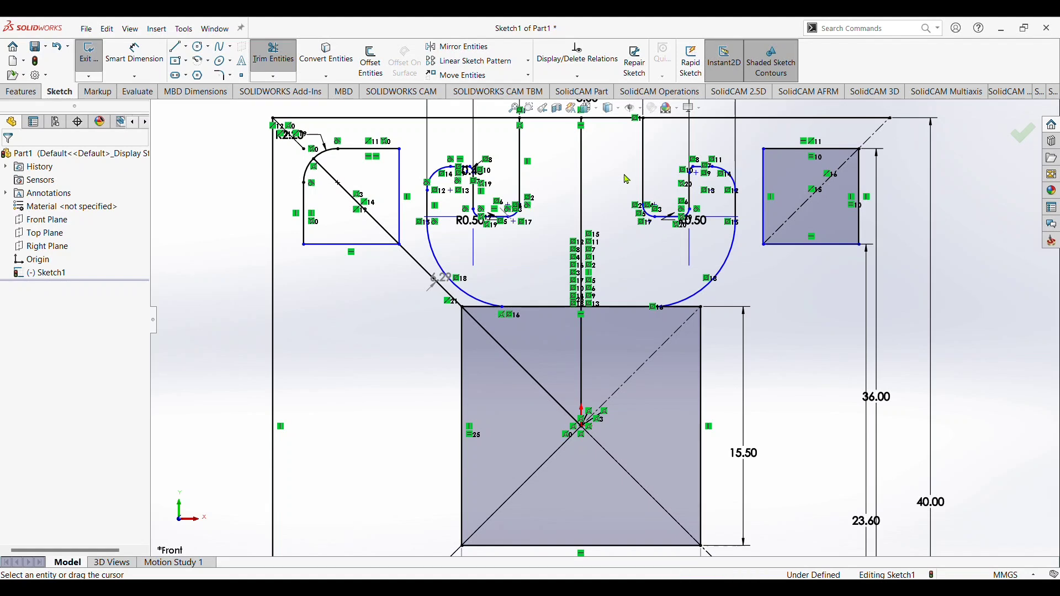
{"action": "mouse_move", "coordinate": [624, 175]}
{"action": "left_mouse_down"}
{"action": "mouse_move", "coordinate": [683, 185]}
{"action": "mouse_move", "coordinate": [670, 211]}
{"action": "mouse_move", "coordinate": [688, 193]}
{"action": "mouse_move", "coordinate": [712, 283]}
{"action": "left_mouse_up"}
{"action": "left_click_drag", "start_coordinate": [713, 290], "coordinate": [748, 211]}
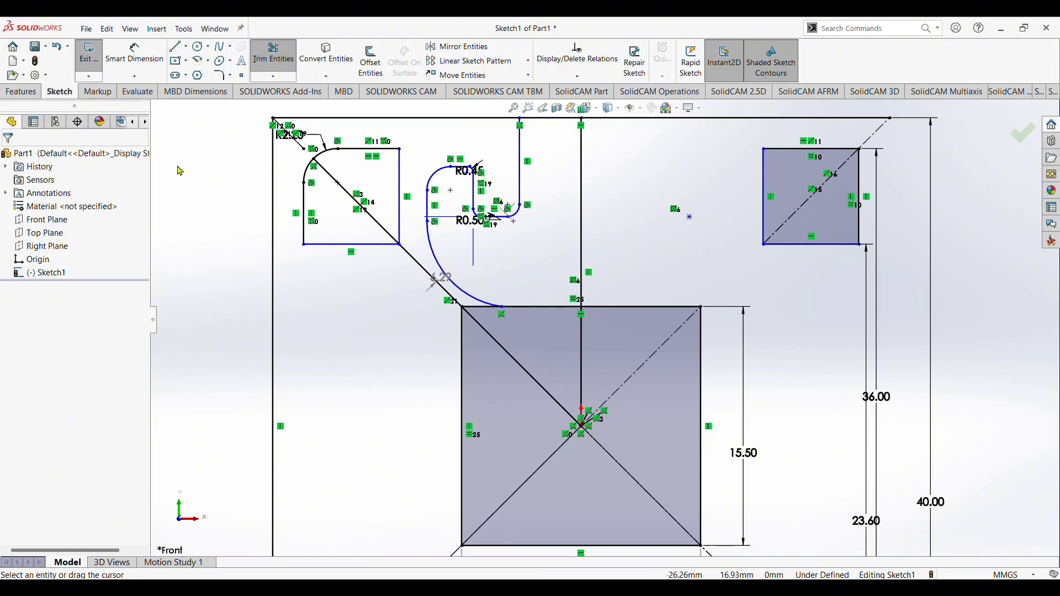
{"action": "key", "text": "Escape"}
- Delete the 6.29 diagonal-to-arc dimension, then re-add it between the diagonal and the arc
{"action": "left_click", "coordinate": [439, 280]}
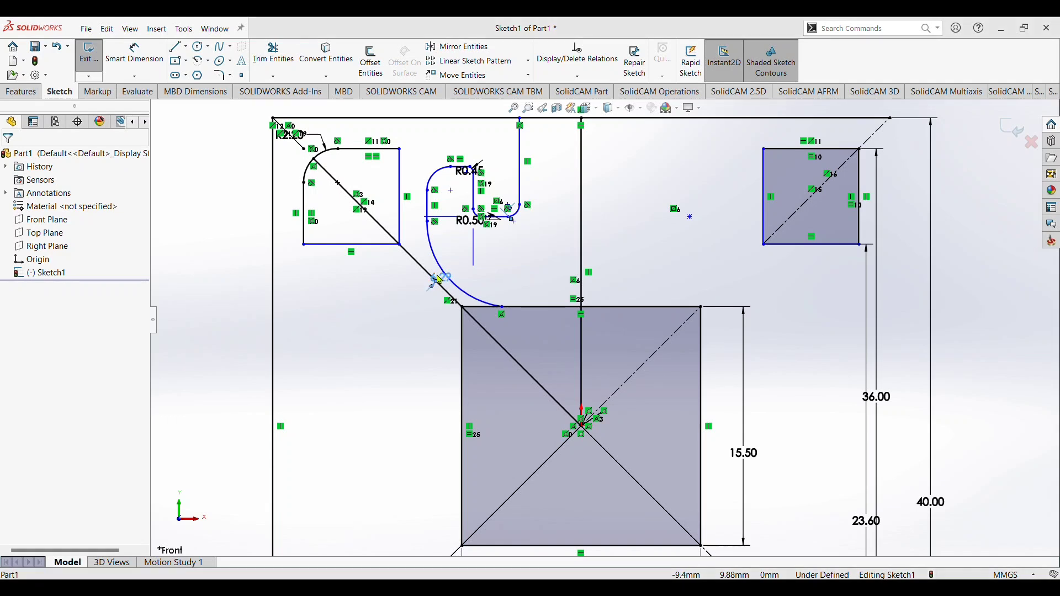
{"action": "scroll", "coordinate": [441, 282], "scroll_direction": "down", "scroll_amount": 5}
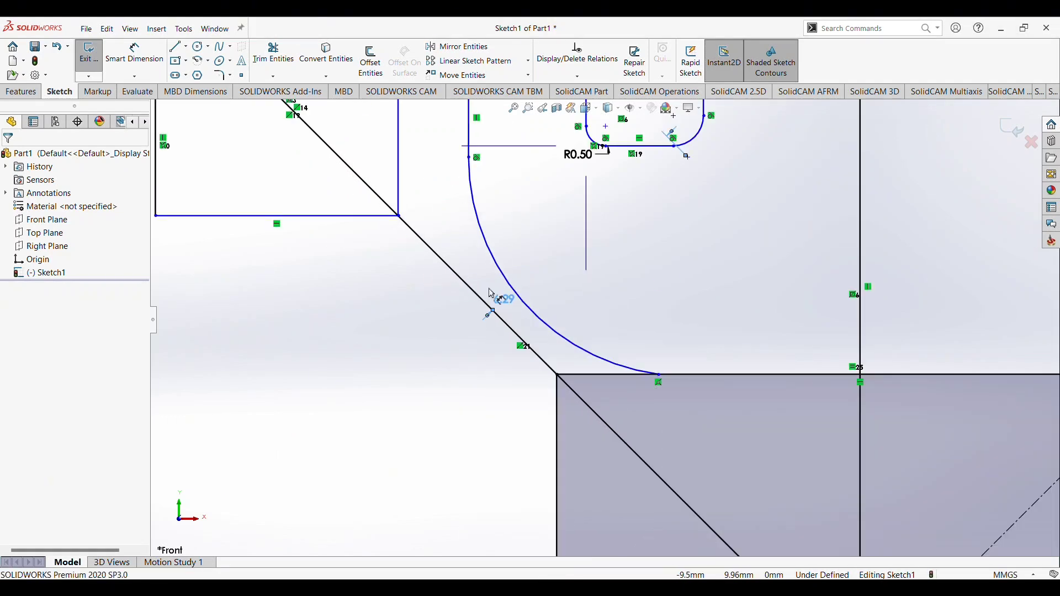
{"action": "key", "text": "Delete"}
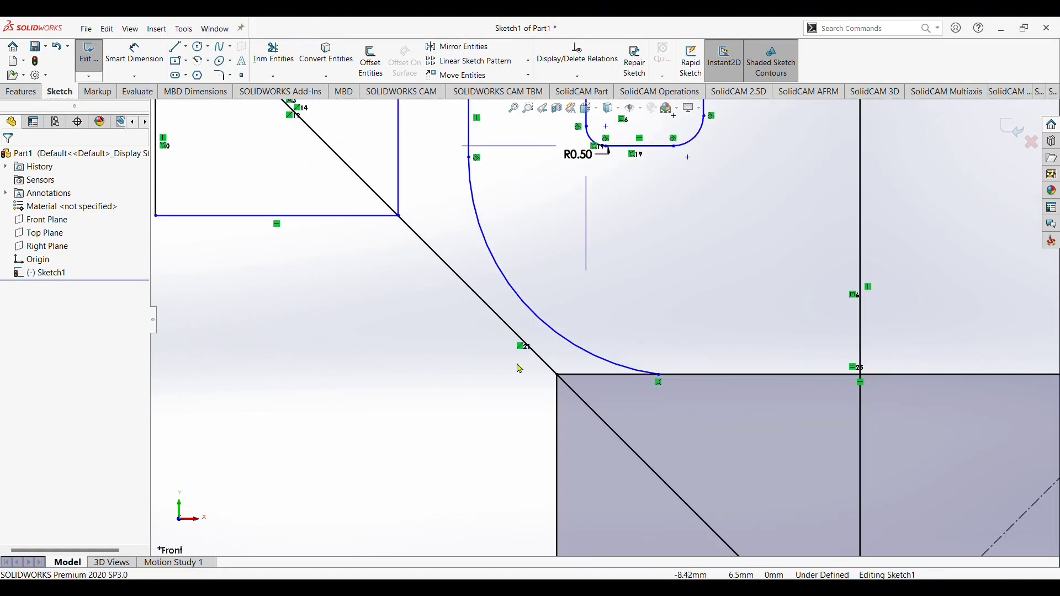
{"action": "key", "text": "d"}
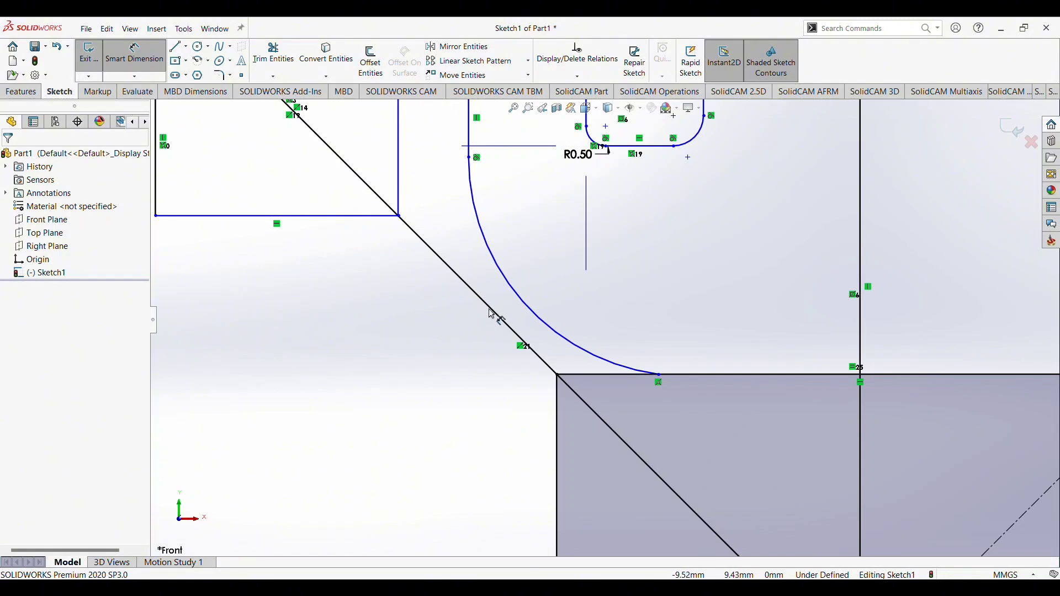
{"action": "left_click", "coordinate": [496, 313]}
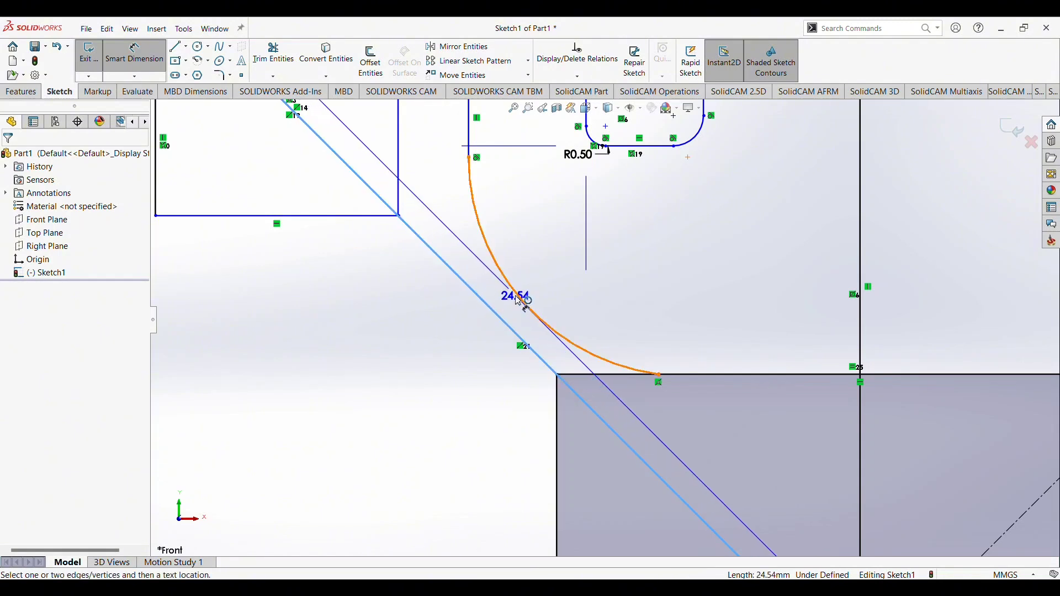
{"action": "left_click", "coordinate": [518, 299]}
{"action": "left_click", "coordinate": [509, 308]}
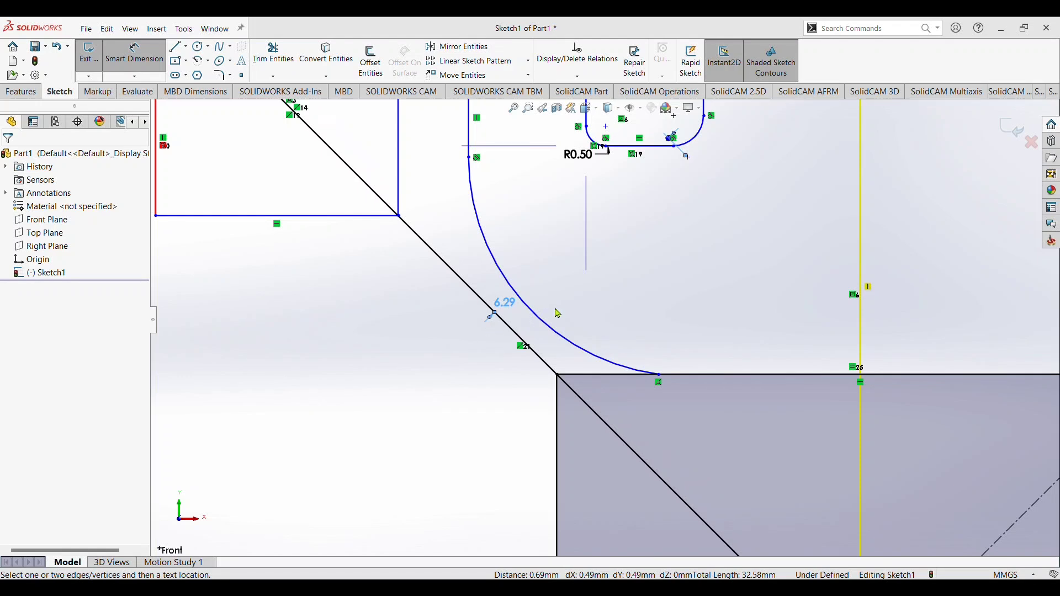
- Cancel editing the 6.29 value, then delete the over-defining dimension
{"action": "double_click", "coordinate": [508, 304]}
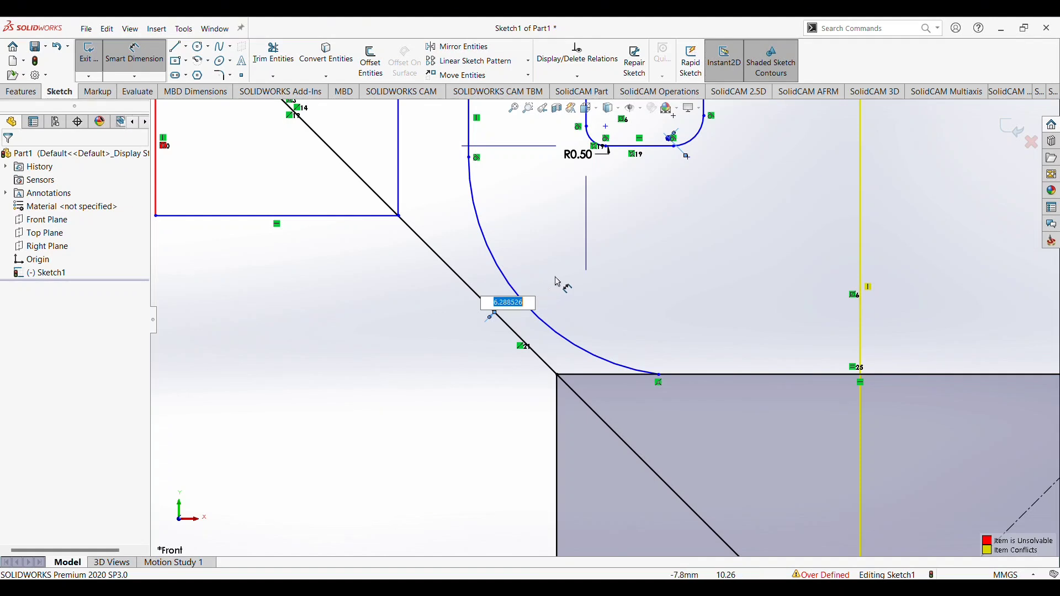
{"action": "key", "text": "BackSpace"}
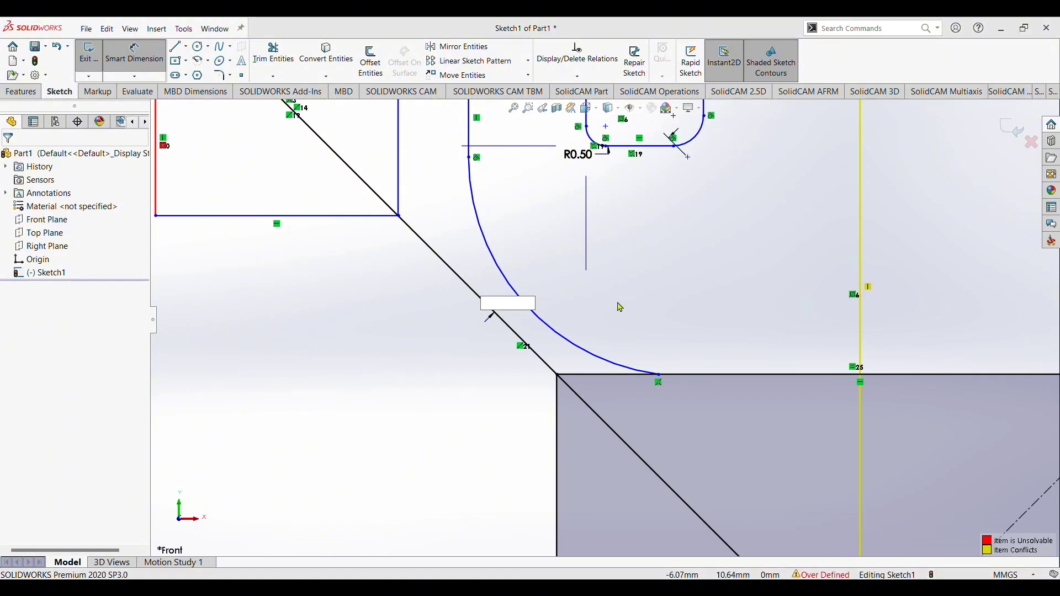
{"action": "key", "text": "Escape"}
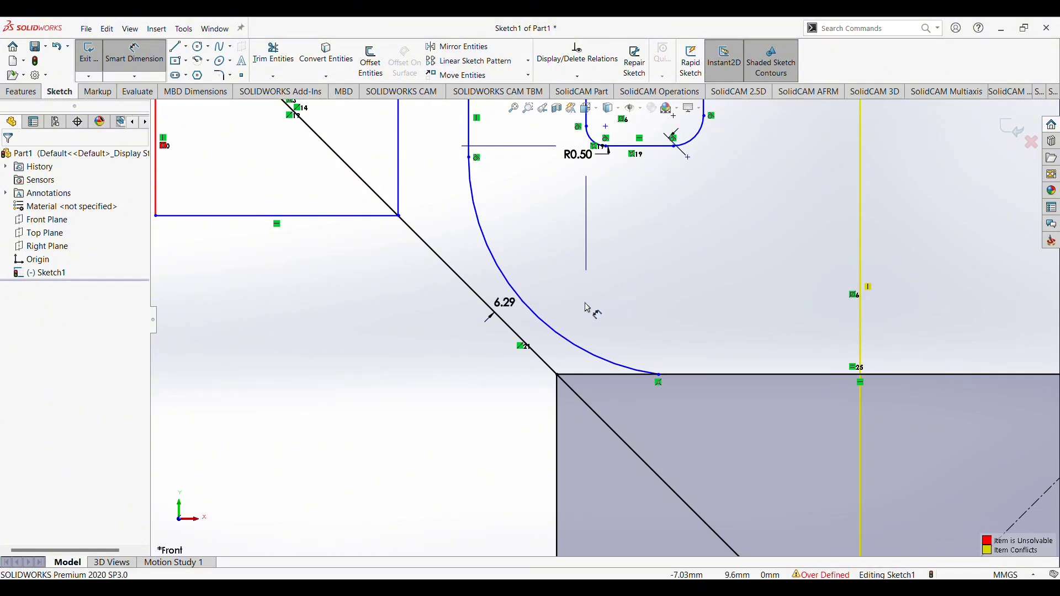
{"action": "key", "text": "Escape"}
{"action": "left_click", "coordinate": [505, 303]}
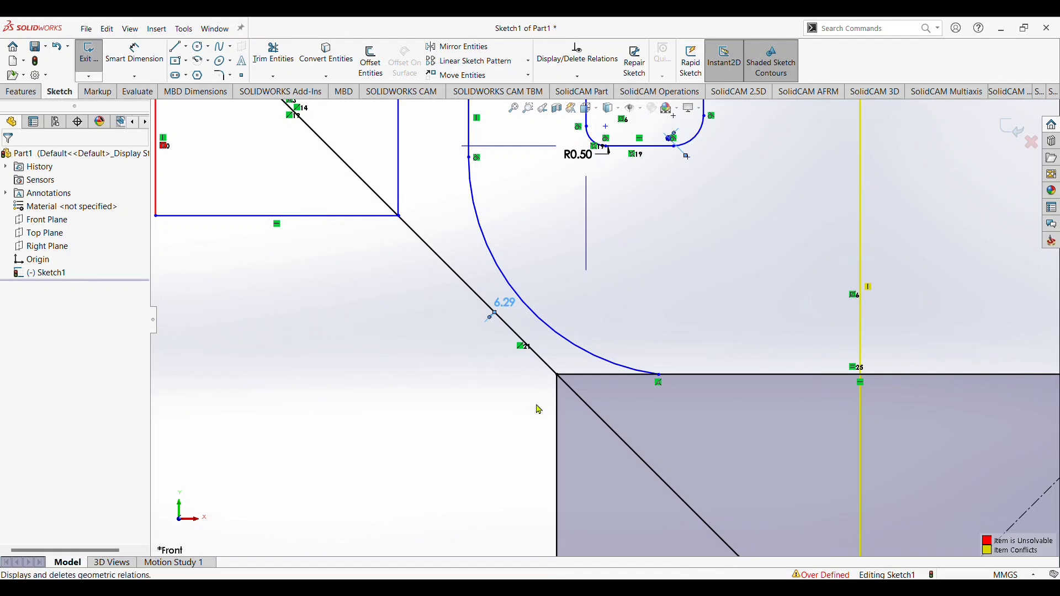
{"action": "key", "text": "Delete"}
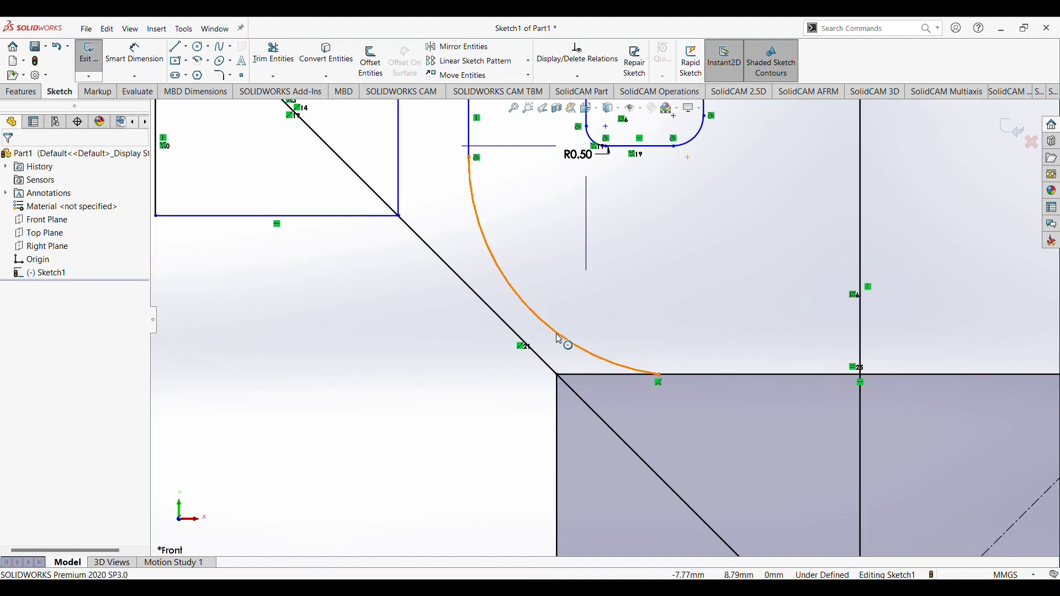
- Delete the large left arc and start a short tangent arc off the hook's lower end
{"action": "left_click", "coordinate": [559, 339]}
{"action": "key", "text": "Delete"}
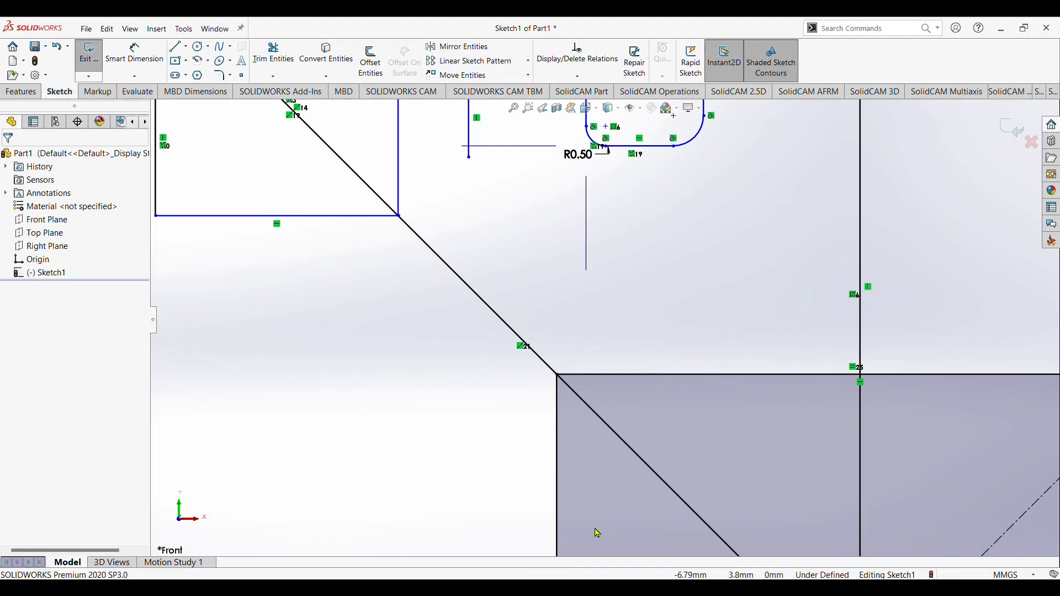
{"action": "left_click", "coordinate": [175, 47]}
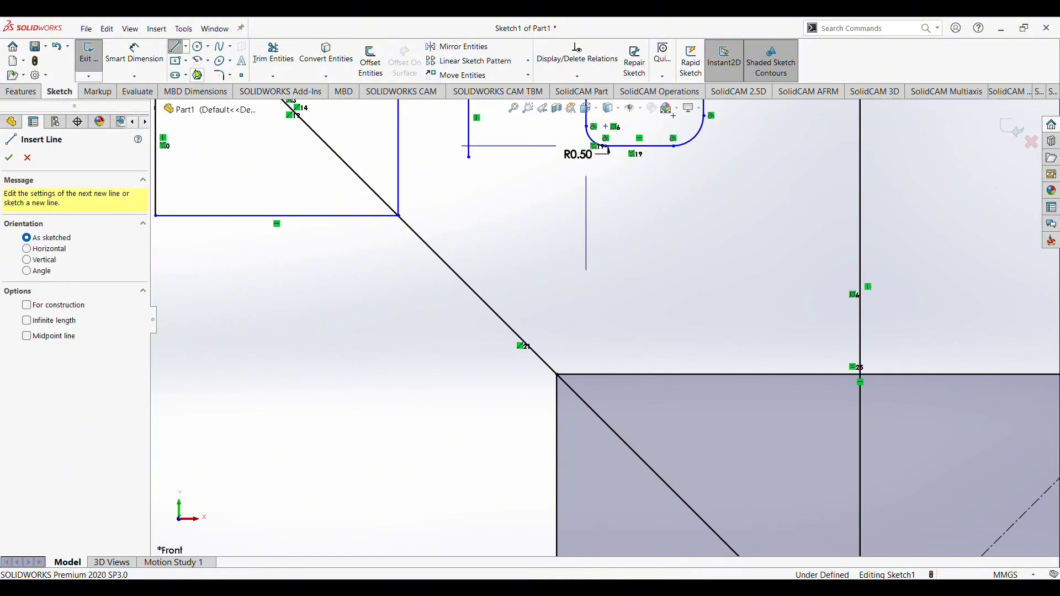
{"action": "left_click", "coordinate": [469, 158]}
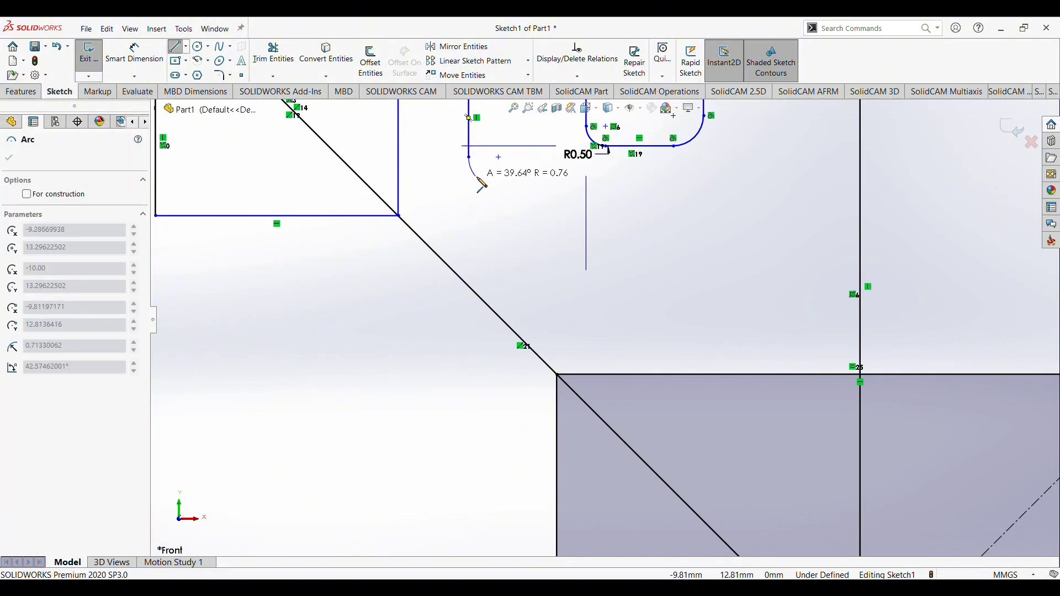
{"action": "left_click", "coordinate": [477, 175]}
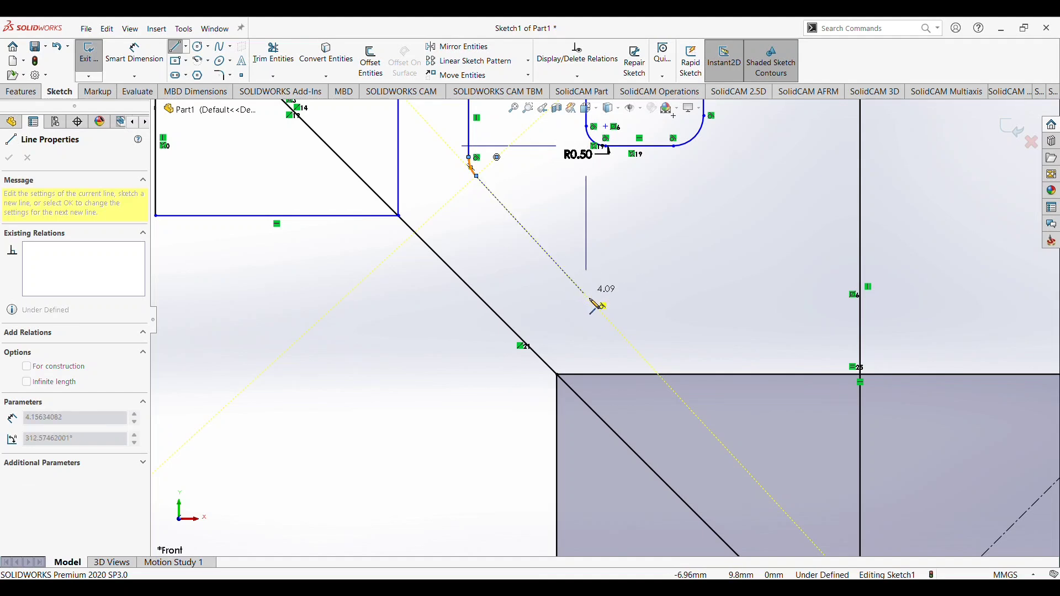
- Draw a slanted segment down that ends in a tangent arc on the square's top edge
{"action": "left_click", "coordinate": [640, 355]}
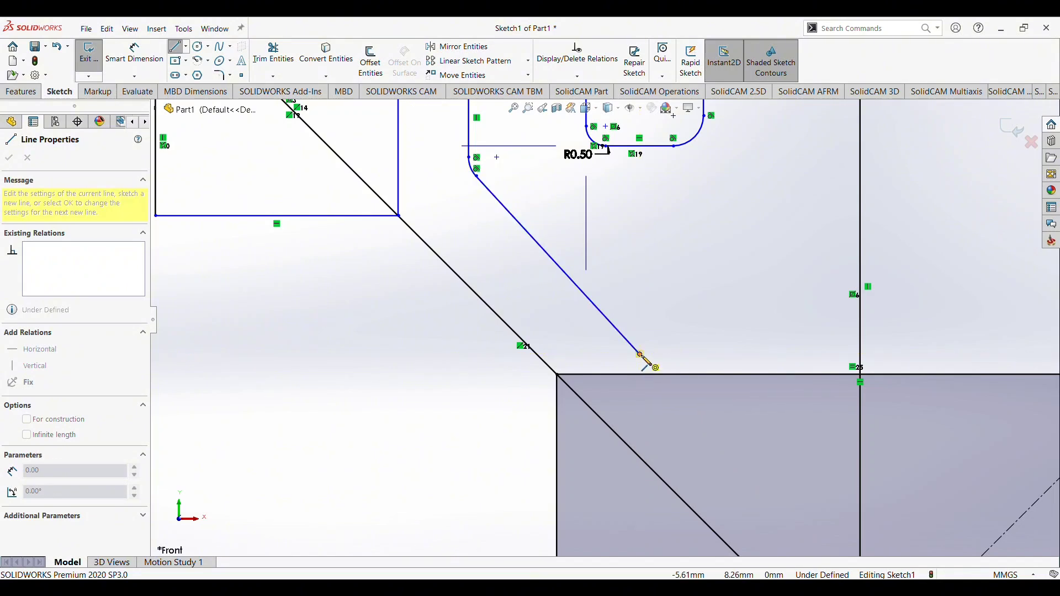
{"action": "left_click", "coordinate": [674, 378]}
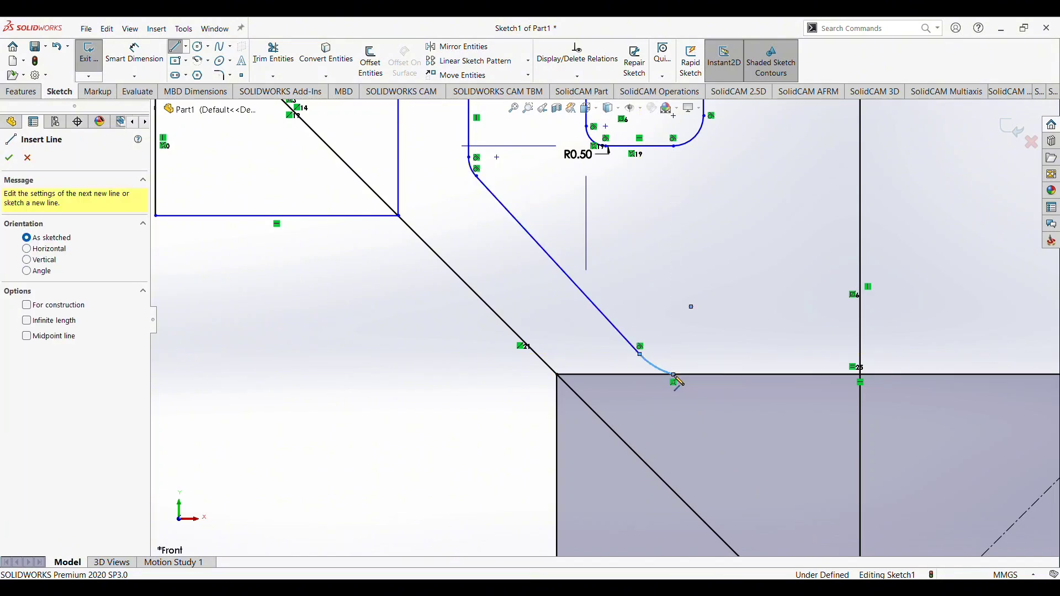
{"action": "key", "text": "Escape"}
{"action": "left_click", "coordinate": [178, 48]}
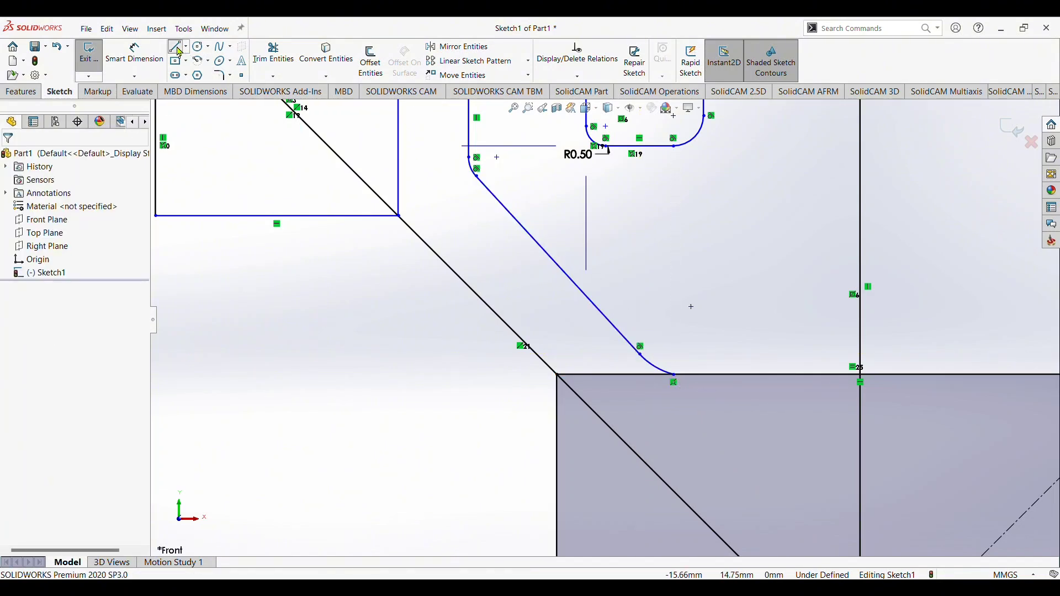
{"action": "left_click", "coordinate": [29, 159]}
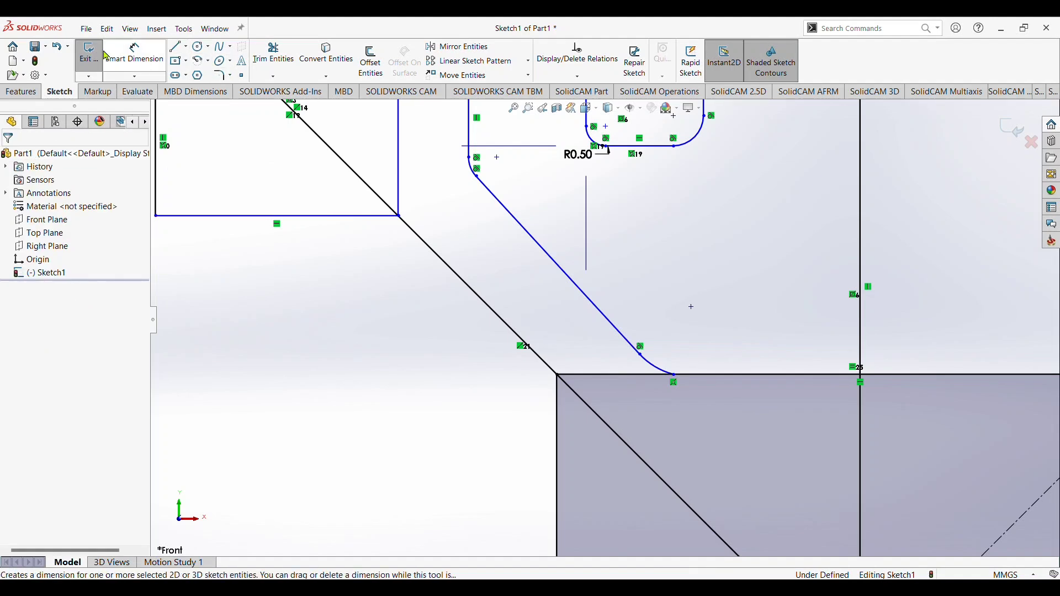
- Dimension the small arc at the slanted line's top as R0.71
{"action": "left_click", "coordinate": [126, 56]}
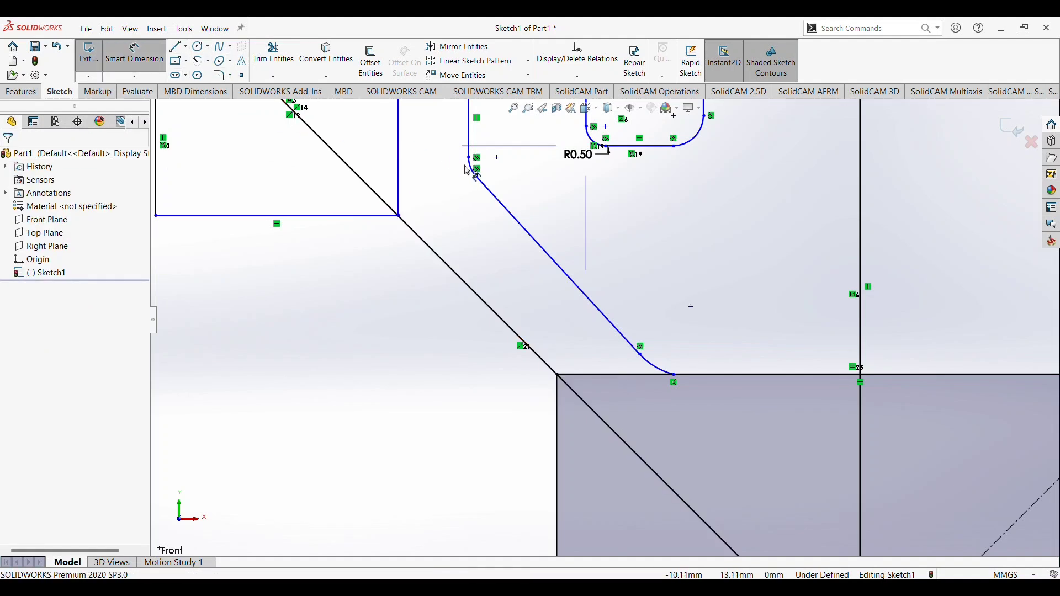
{"action": "left_click", "coordinate": [473, 171]}
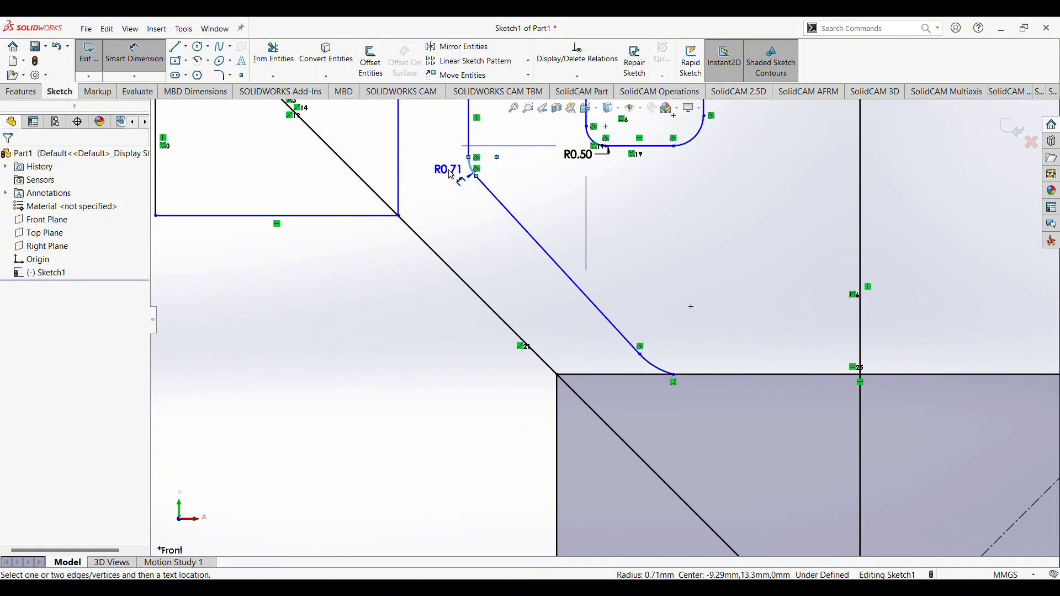
{"action": "left_click", "coordinate": [450, 172]}
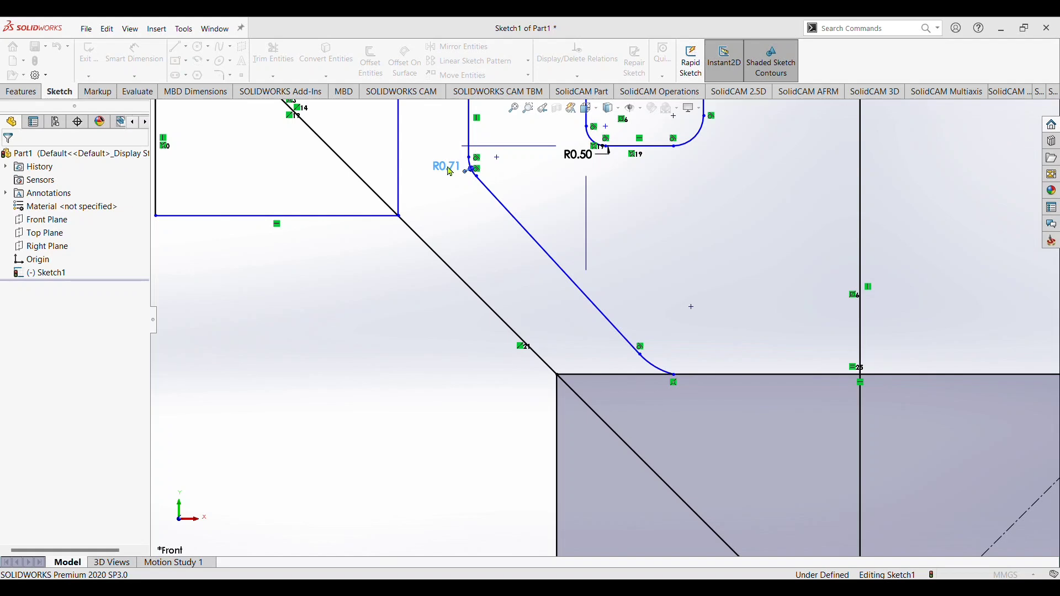
{"action": "key", "text": "Return"}
{"action": "scroll", "coordinate": [606, 320], "scroll_direction": "up", "scroll_amount": 4}
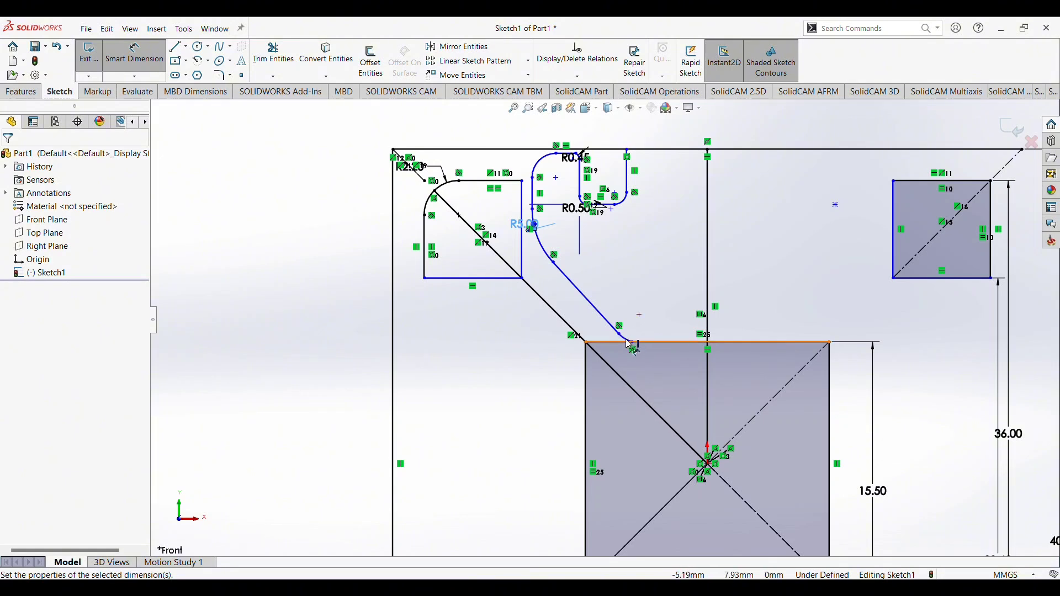
{"action": "left_click", "coordinate": [601, 313]}
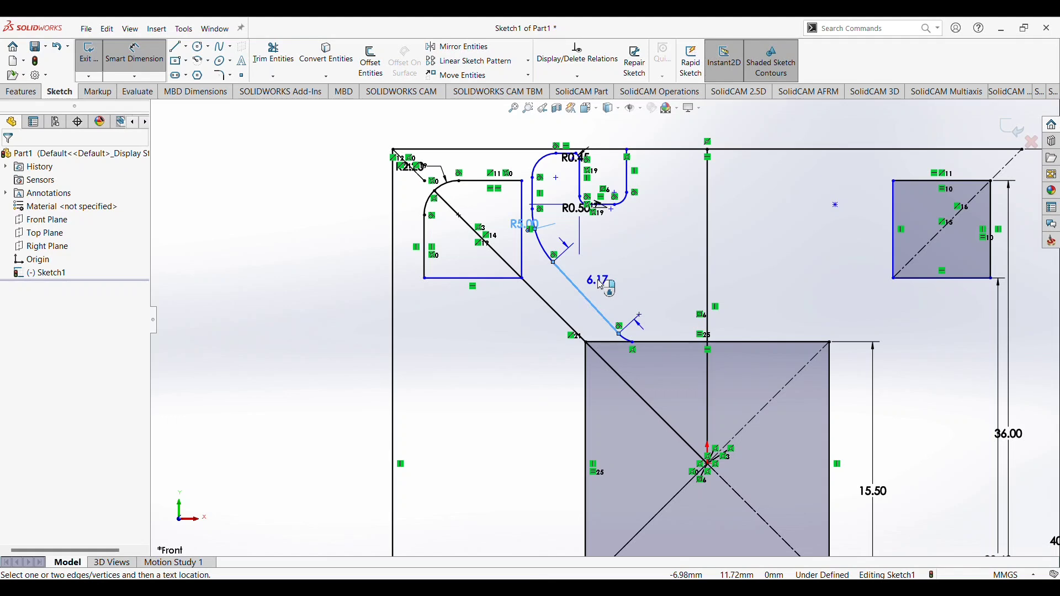
{"action": "key", "text": "Escape"}
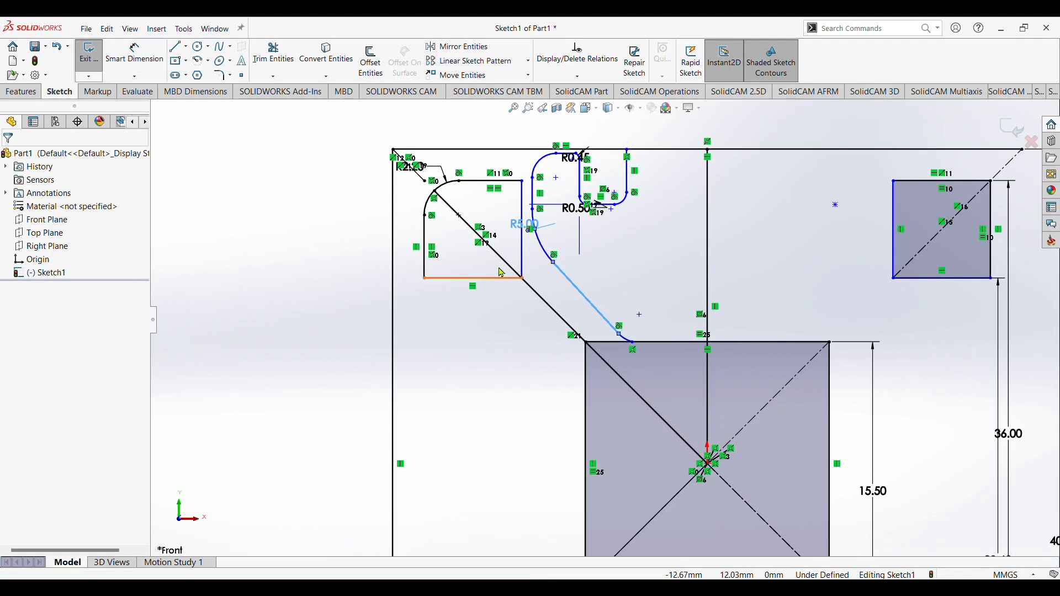
- Undo the R0.71 dimension, the hook's lower arc and its slanted line
{"action": "key", "text": "ctrl+z"}
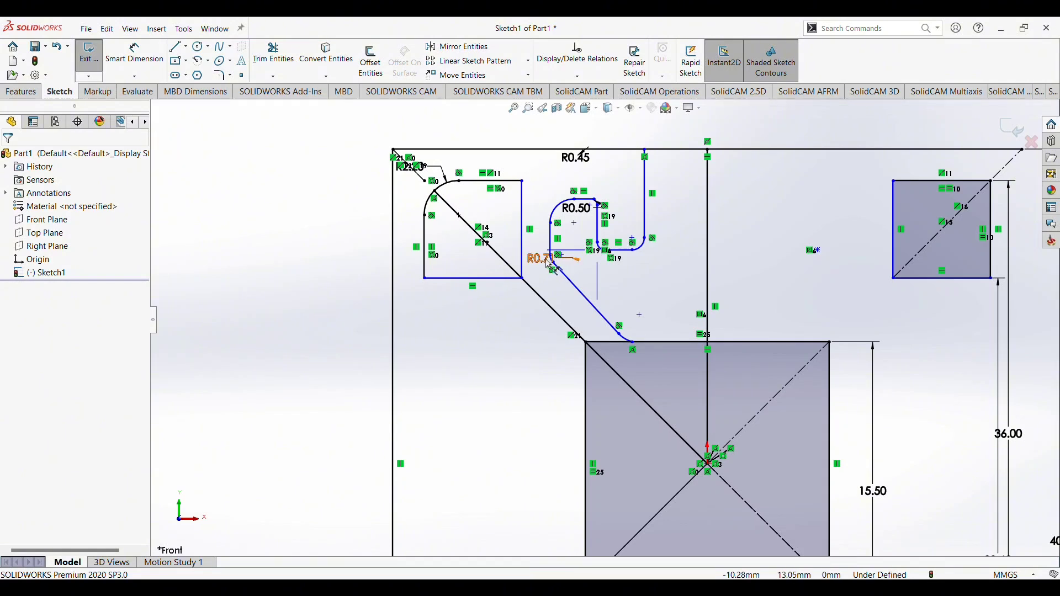
{"action": "left_click", "coordinate": [557, 262]}
{"action": "key", "text": "ctrl+z"}
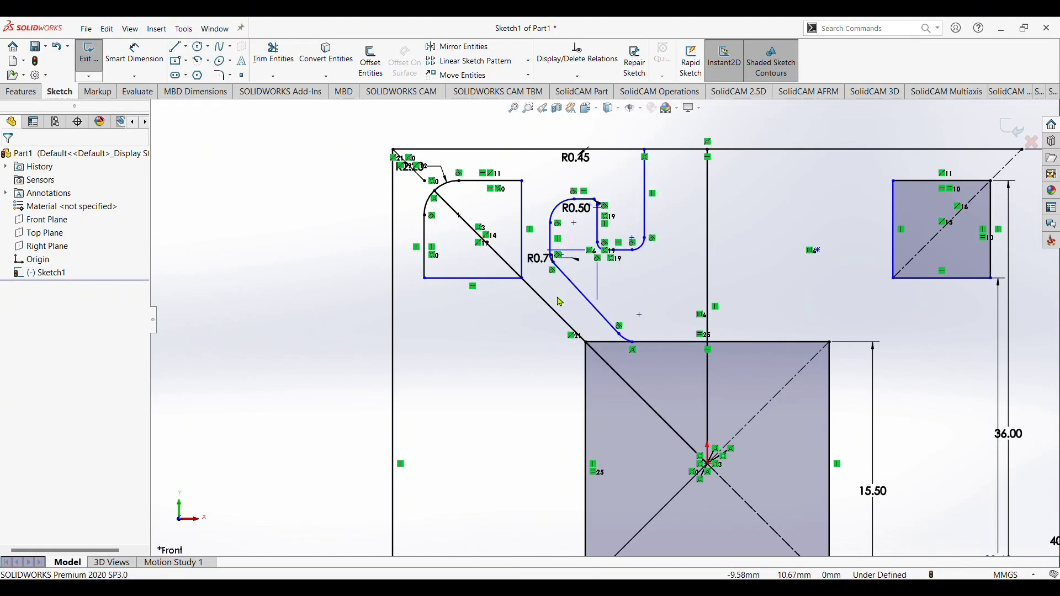
{"action": "key", "text": "ctrl+z"}
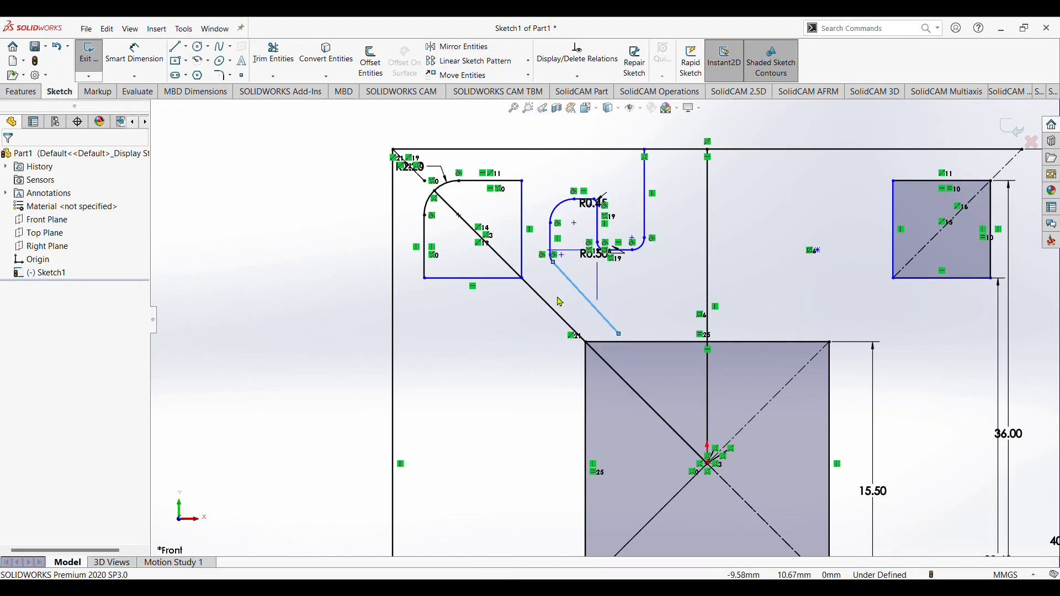
{"action": "key", "text": "ctrl+z"}
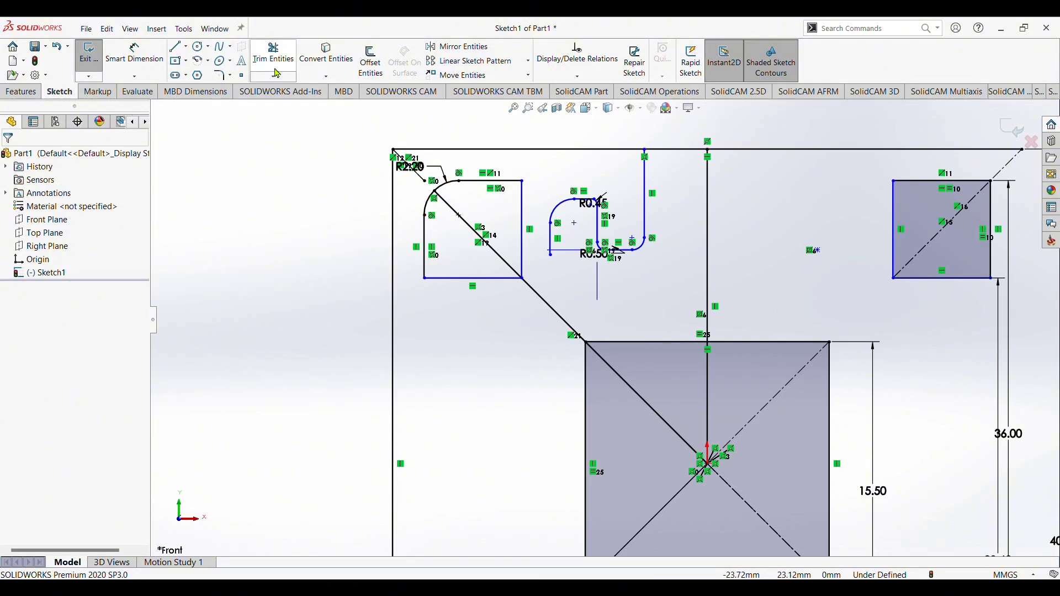
- Draw a straight slanted line from the hook's lower end to the lower square's top edge
{"action": "left_click", "coordinate": [175, 46]}
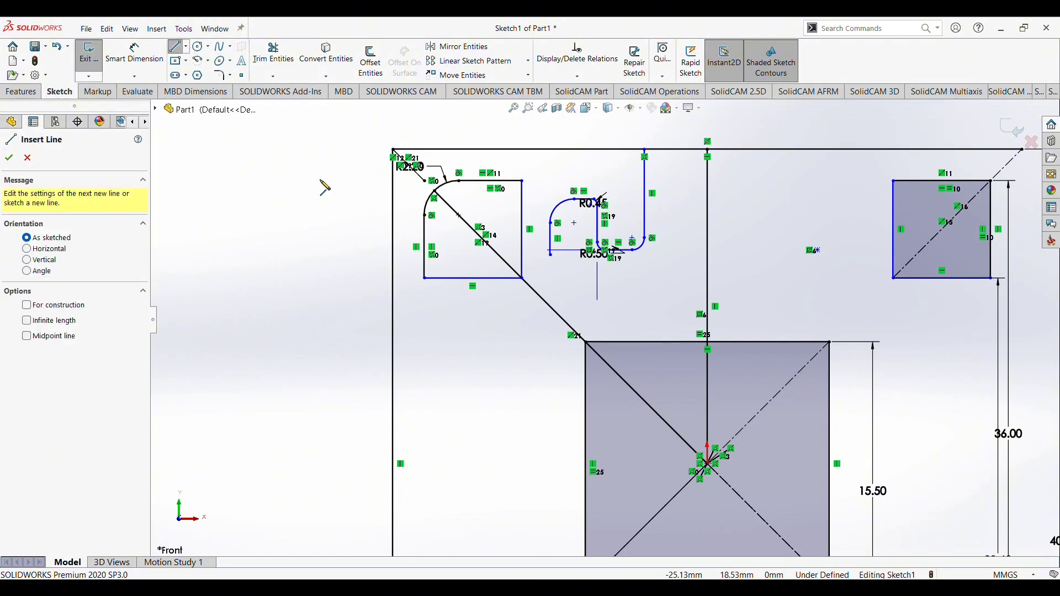
{"action": "left_click", "coordinate": [551, 254]}
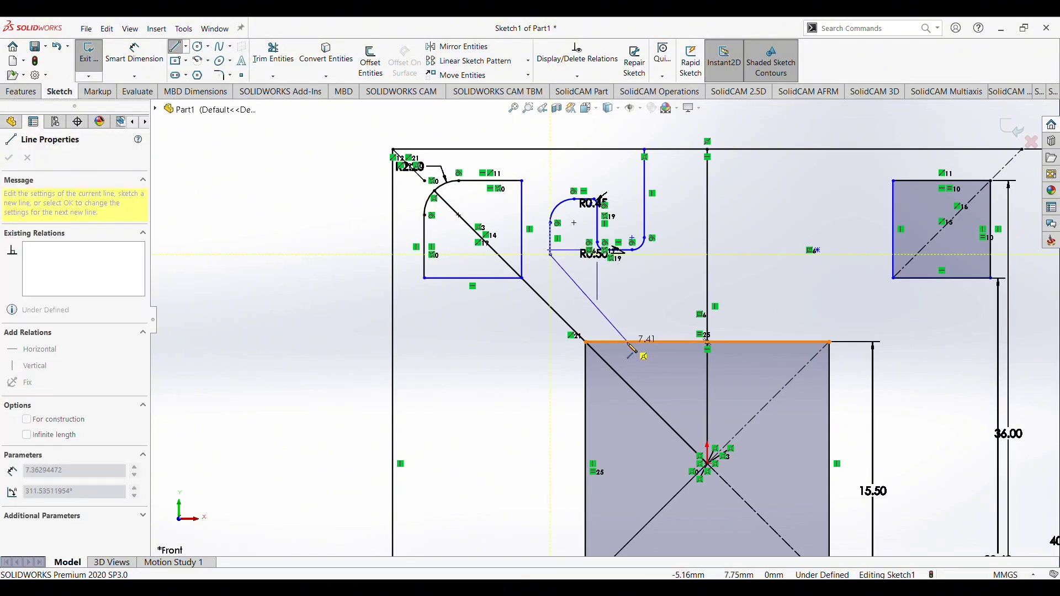
{"action": "left_click", "coordinate": [626, 343]}
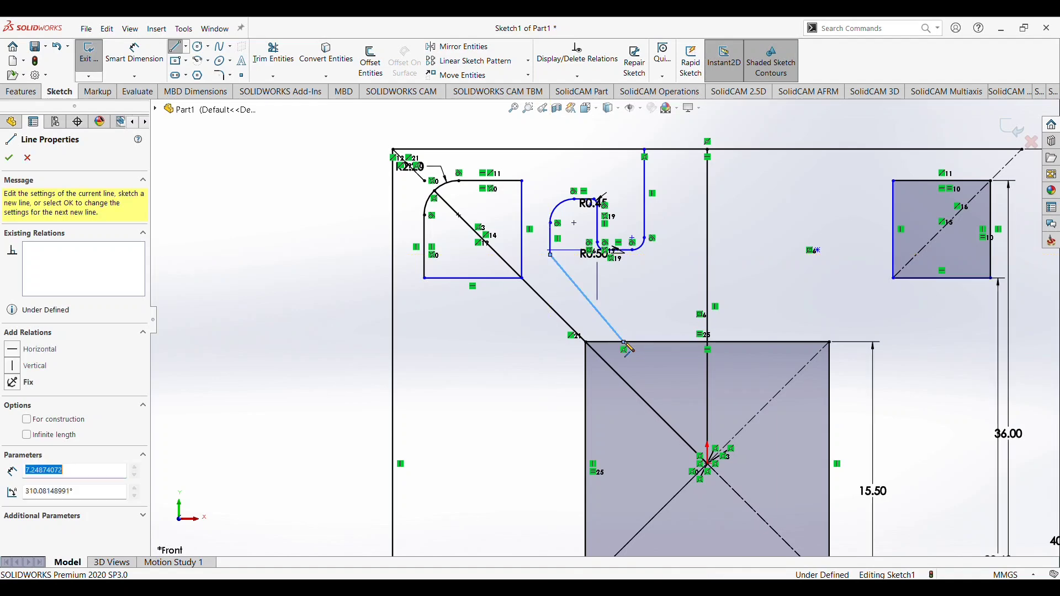
{"action": "key", "text": "Escape"}
- Add a 5 mm sketch fillet at the slanted line's upper corner
{"action": "left_click", "coordinate": [222, 75]}
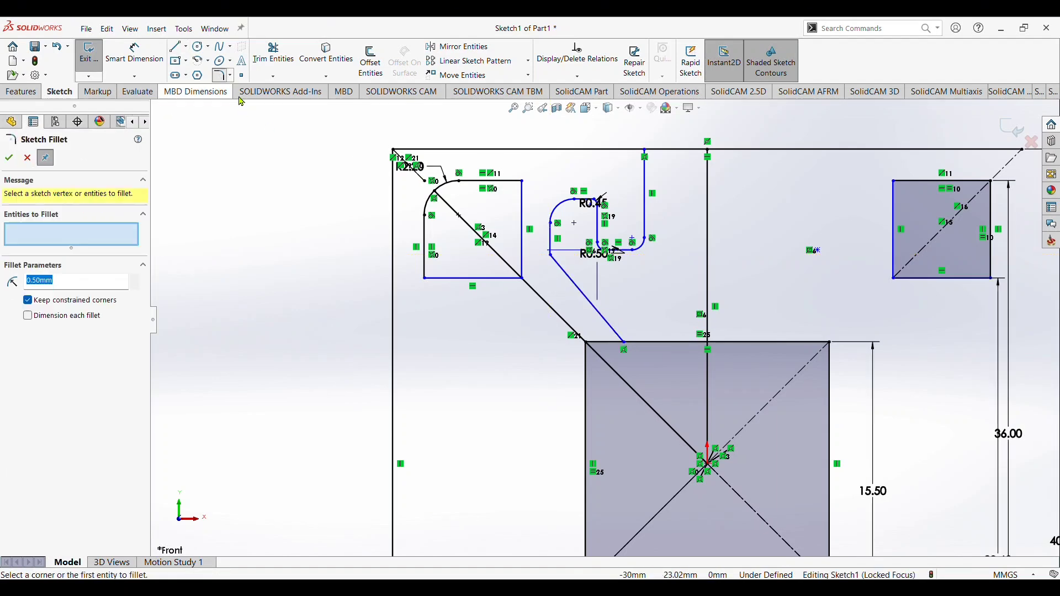
{"action": "scroll", "coordinate": [553, 249], "scroll_direction": "down", "scroll_amount": 3}
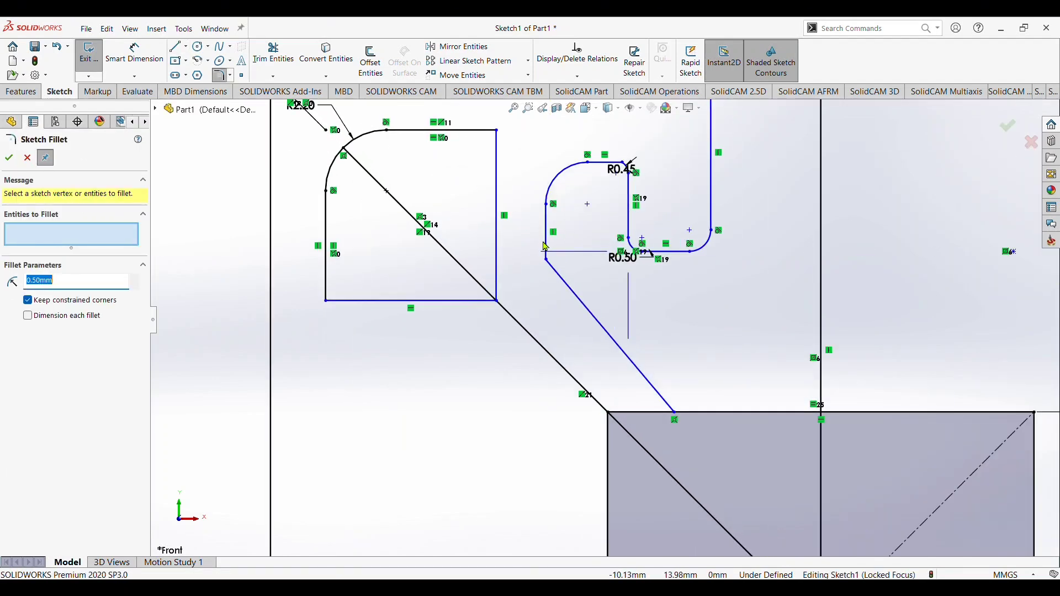
{"action": "left_click", "coordinate": [551, 264]}
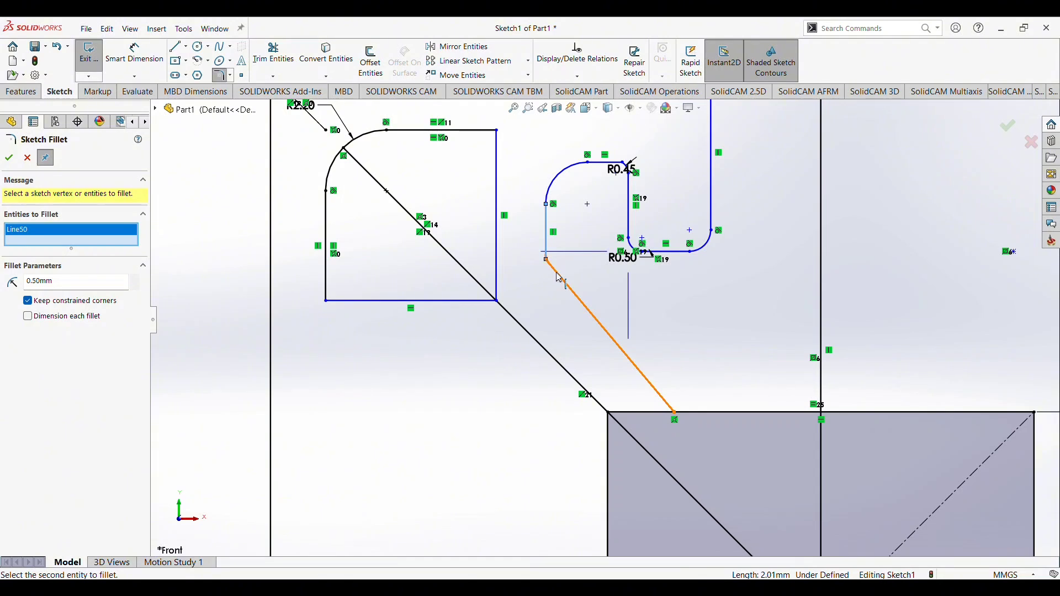
{"action": "left_click", "coordinate": [559, 276]}
{"action": "left_click_drag", "start_coordinate": [76, 284], "coordinate": [11, 285]}
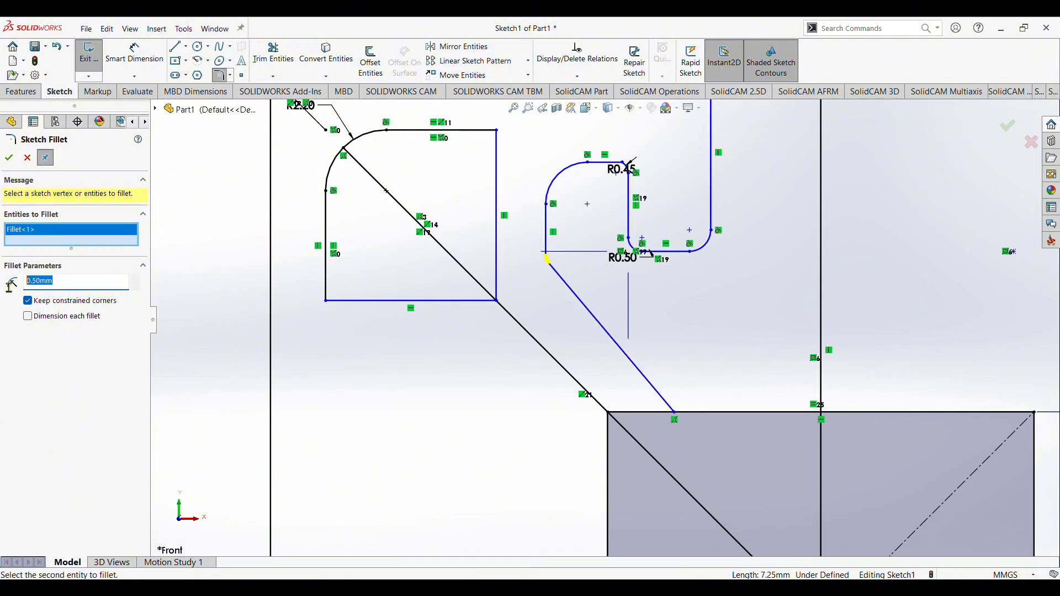
{"action": "type", "text": "5"}
{"action": "key", "text": "Return"}
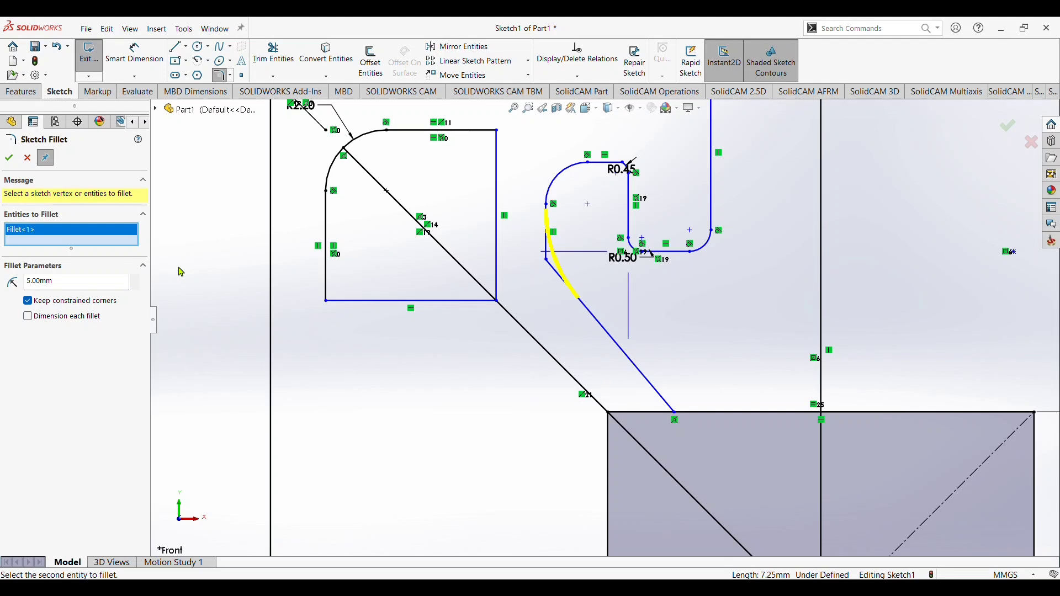
{"action": "left_click", "coordinate": [9, 158]}
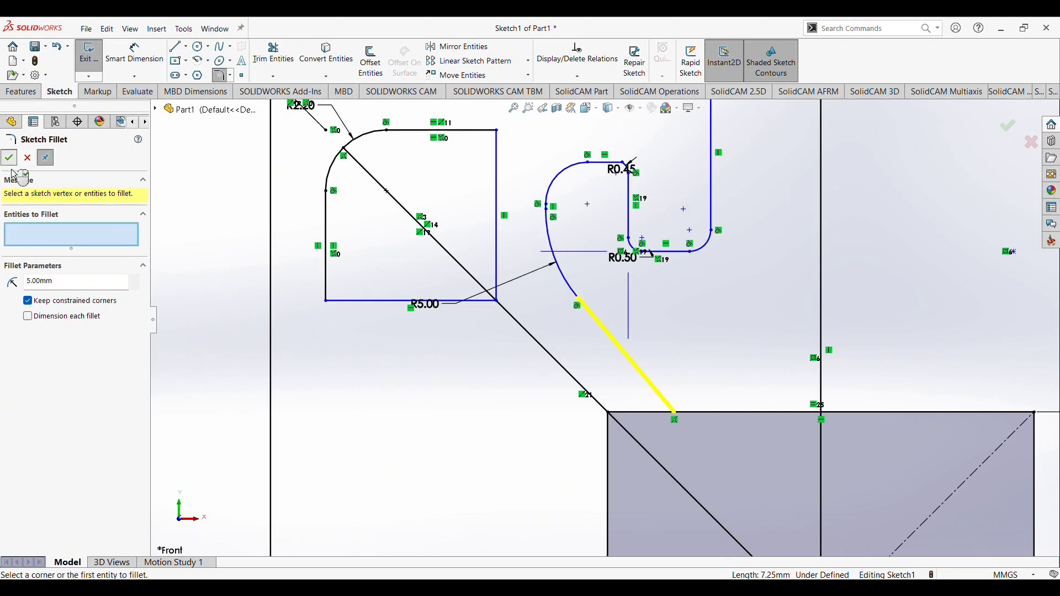
- Try a second fillet where the slanted line meets the square's top edge, then cancel it
{"action": "left_click", "coordinate": [651, 391]}
{"action": "left_click", "coordinate": [712, 413]}
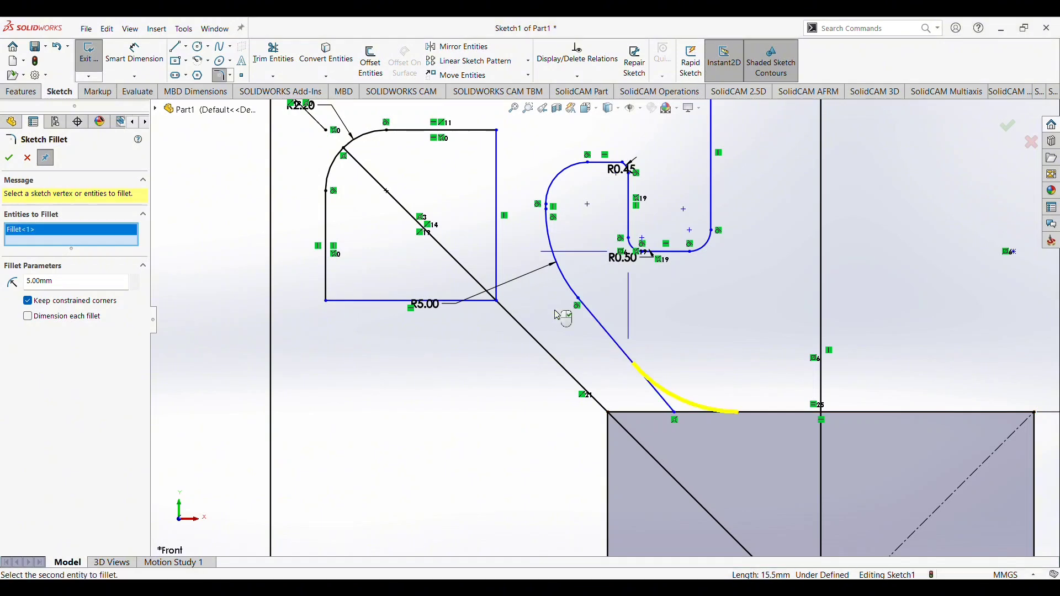
{"action": "left_click", "coordinate": [9, 158]}
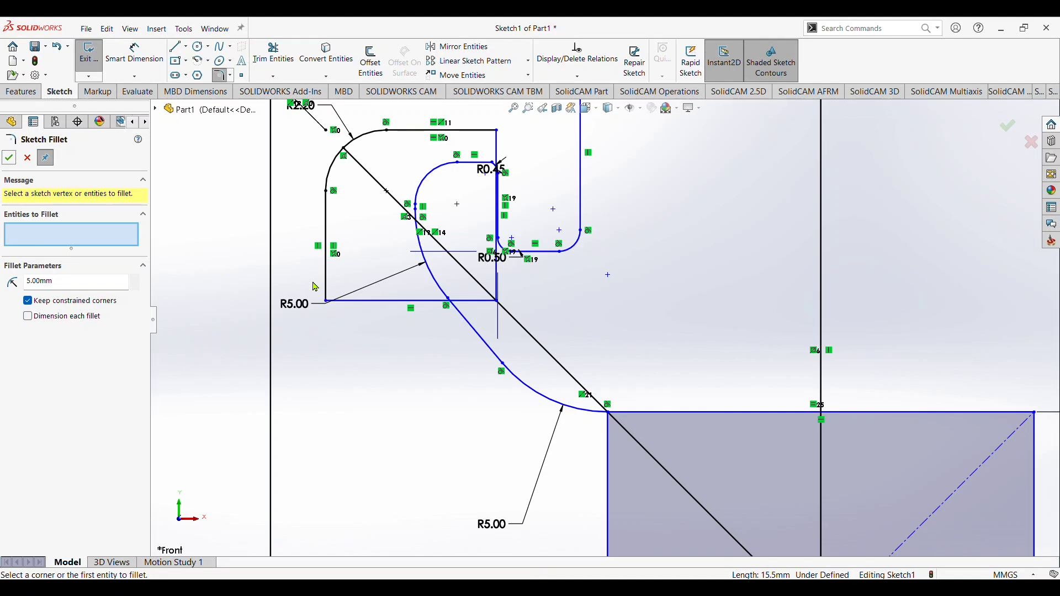
{"action": "key", "text": "Escape"}
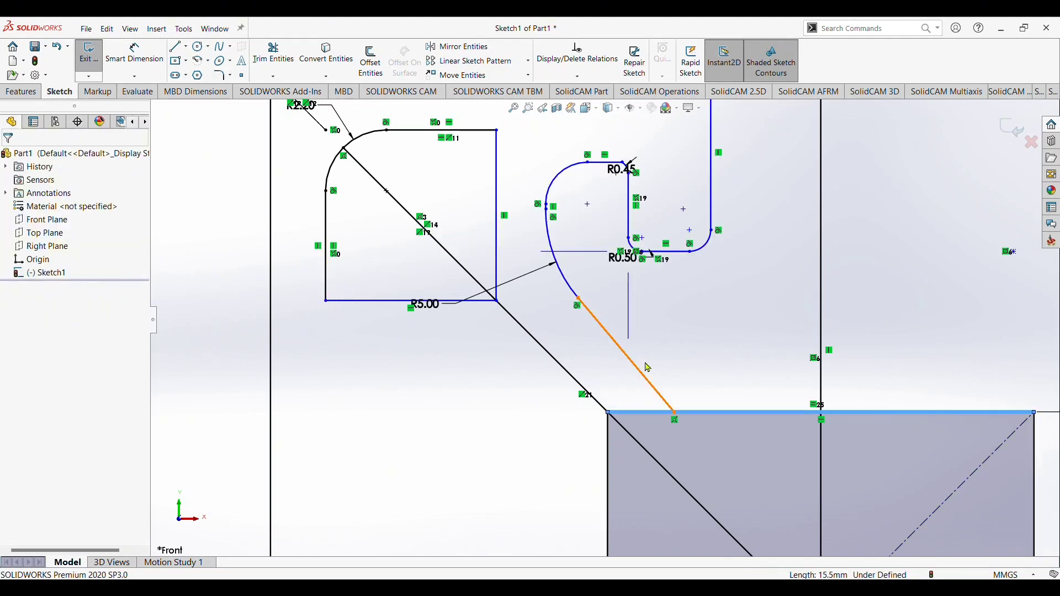
- Retry the lower fillet, then delete the hook's lower slanted line instead
{"action": "left_click", "coordinate": [650, 387]}
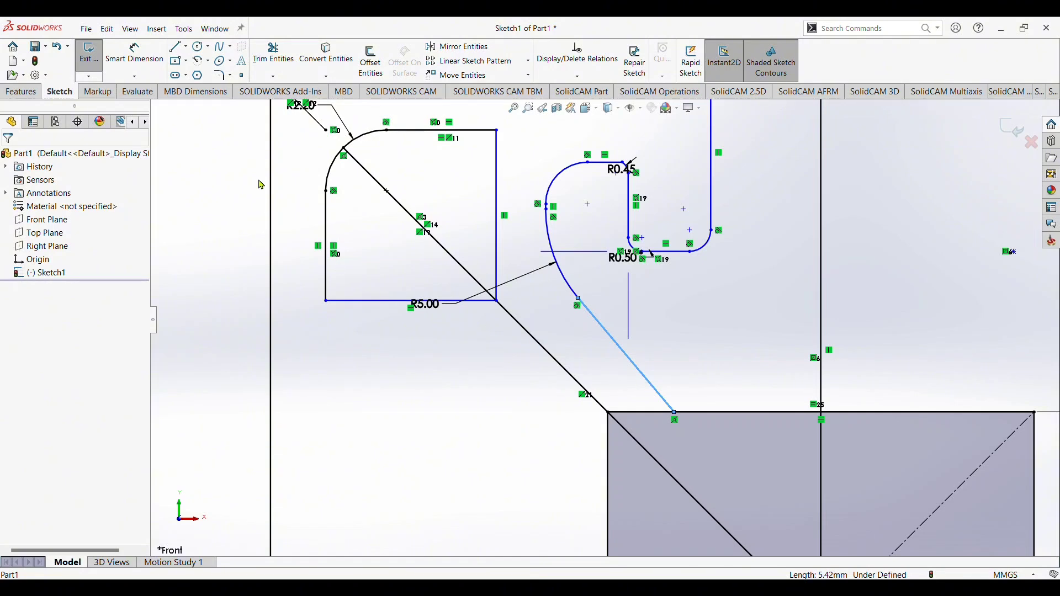
{"action": "left_click", "coordinate": [223, 75]}
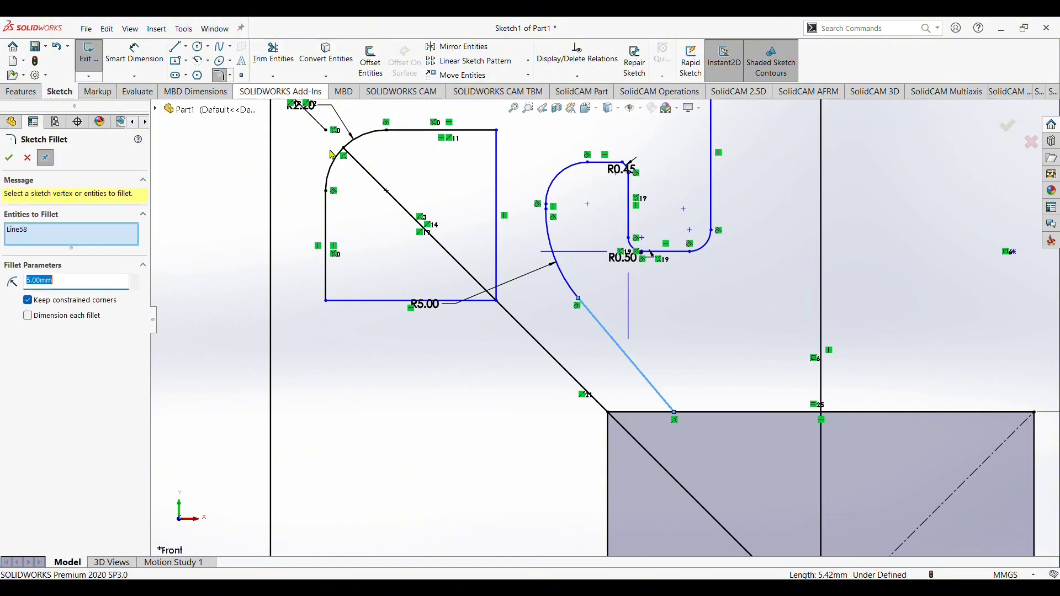
{"action": "left_click", "coordinate": [700, 413]}
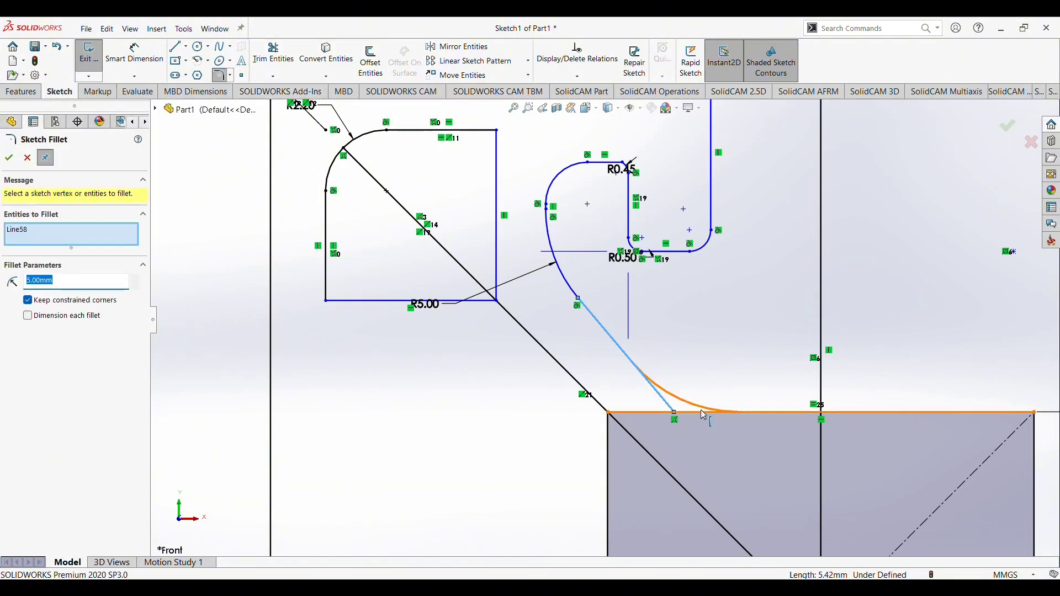
{"action": "left_click", "coordinate": [609, 320]}
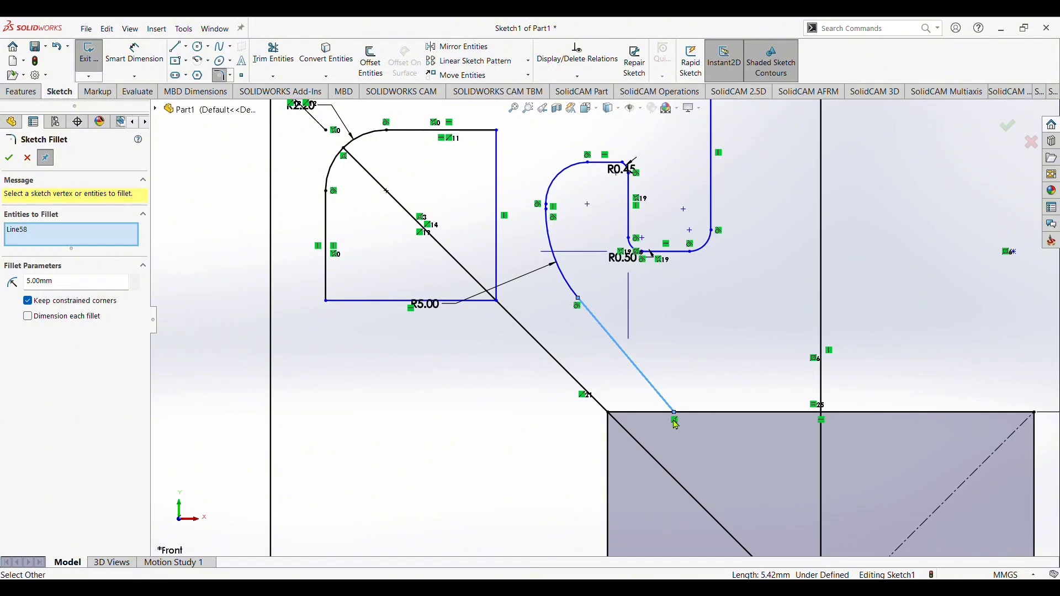
{"action": "key", "text": "Escape"}
{"action": "key", "text": "Escape"}
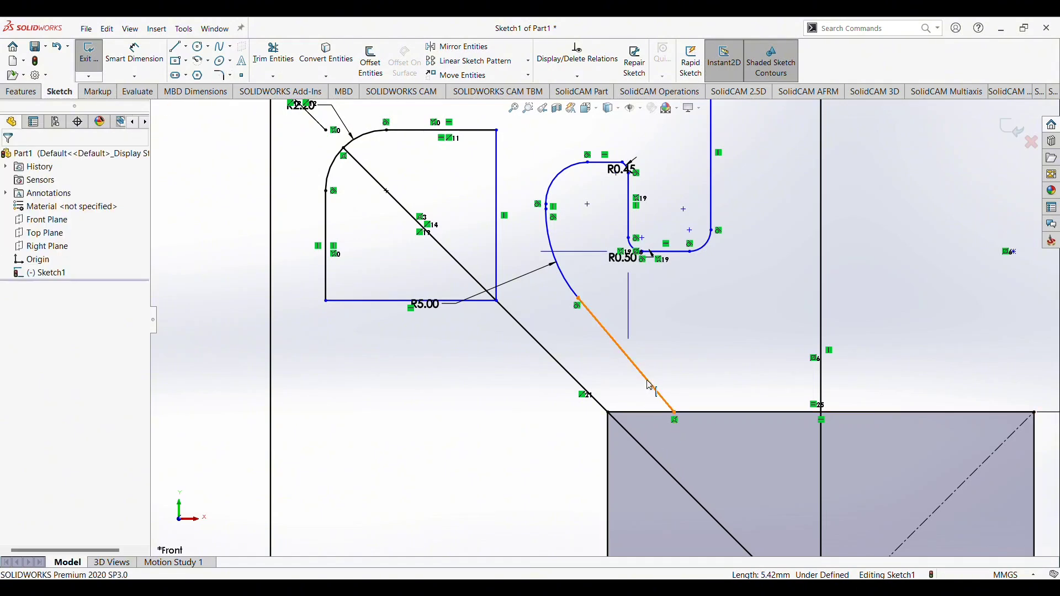
{"action": "left_click", "coordinate": [650, 386]}
{"action": "key", "text": "Delete"}
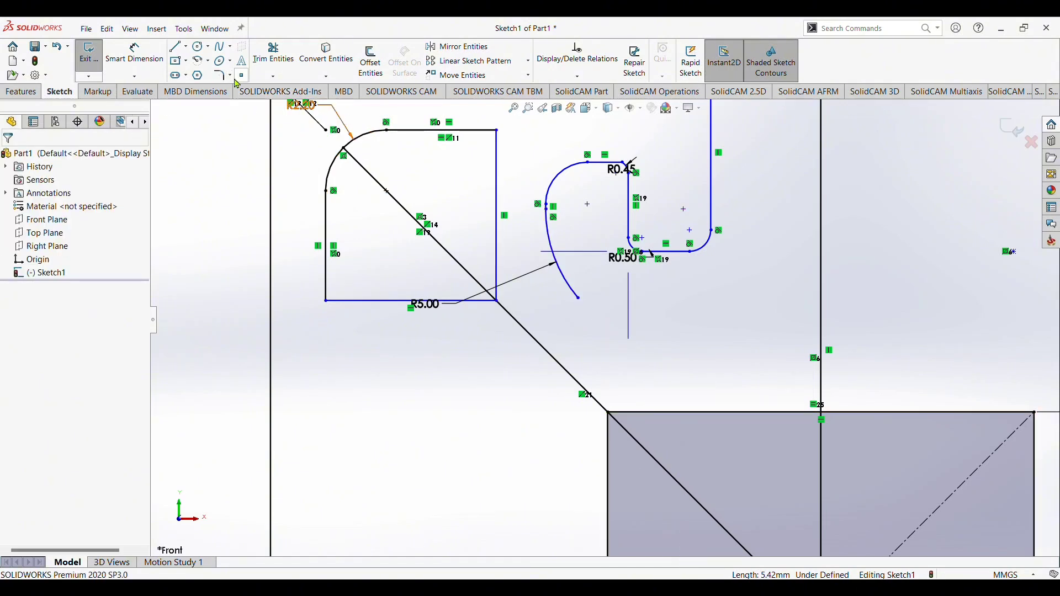
- Abandon a new line and step back to restore the curve and its 6.29 dimension
{"action": "left_click", "coordinate": [176, 46]}
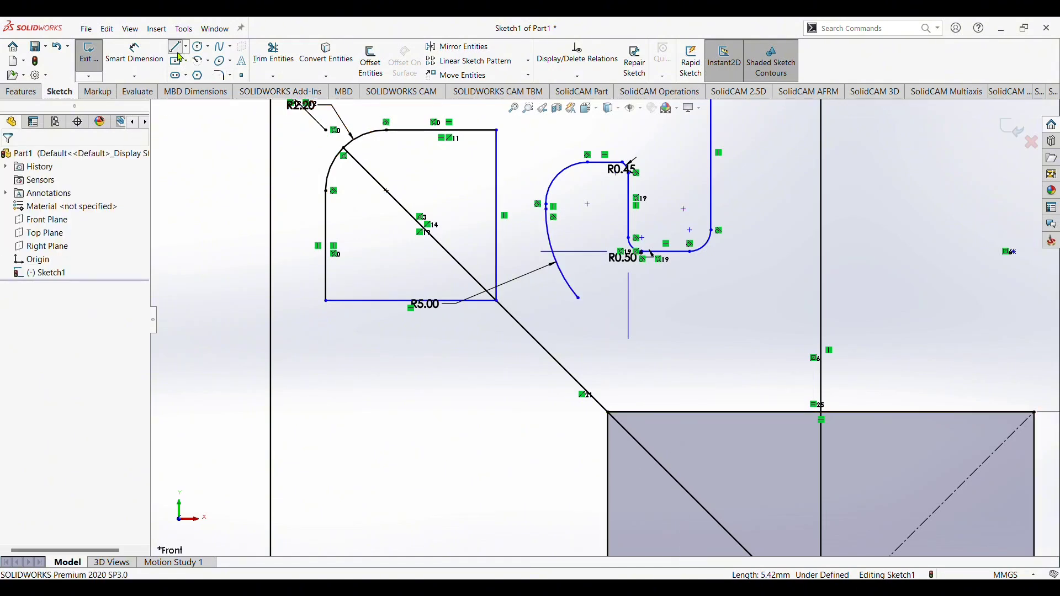
{"action": "left_click", "coordinate": [580, 299]}
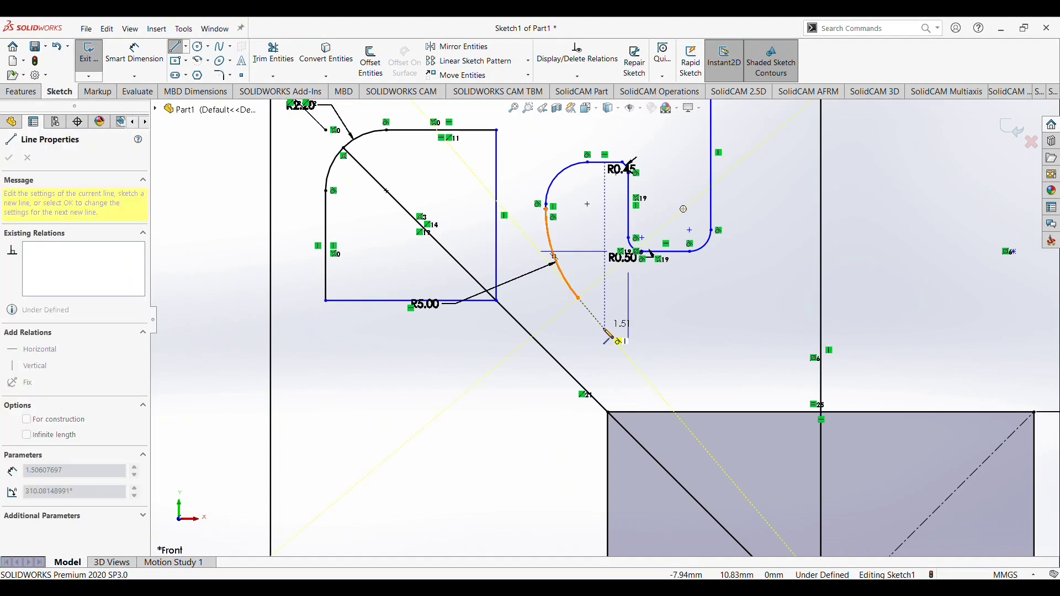
{"action": "key", "text": "Escape"}
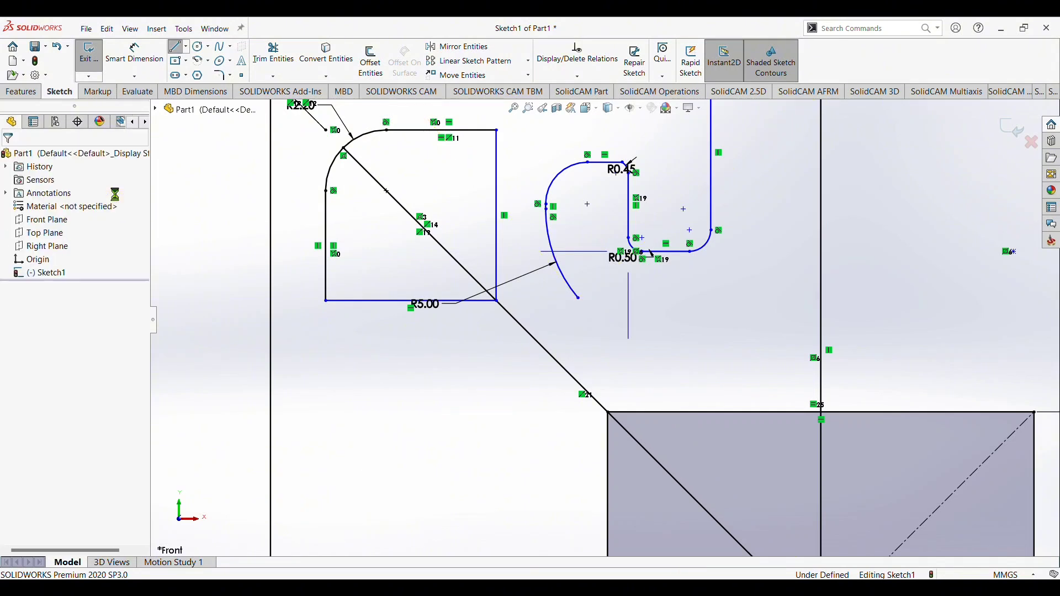
{"action": "key", "text": "ctrl+z"}
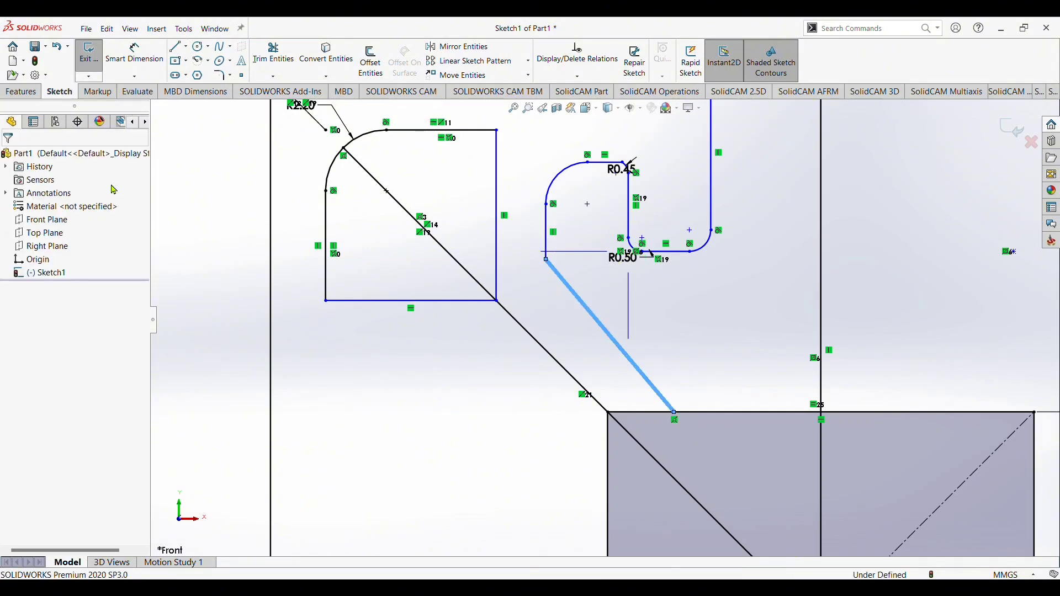
{"action": "key", "text": "Delete"}
{"action": "key", "text": "ctrl+z"}
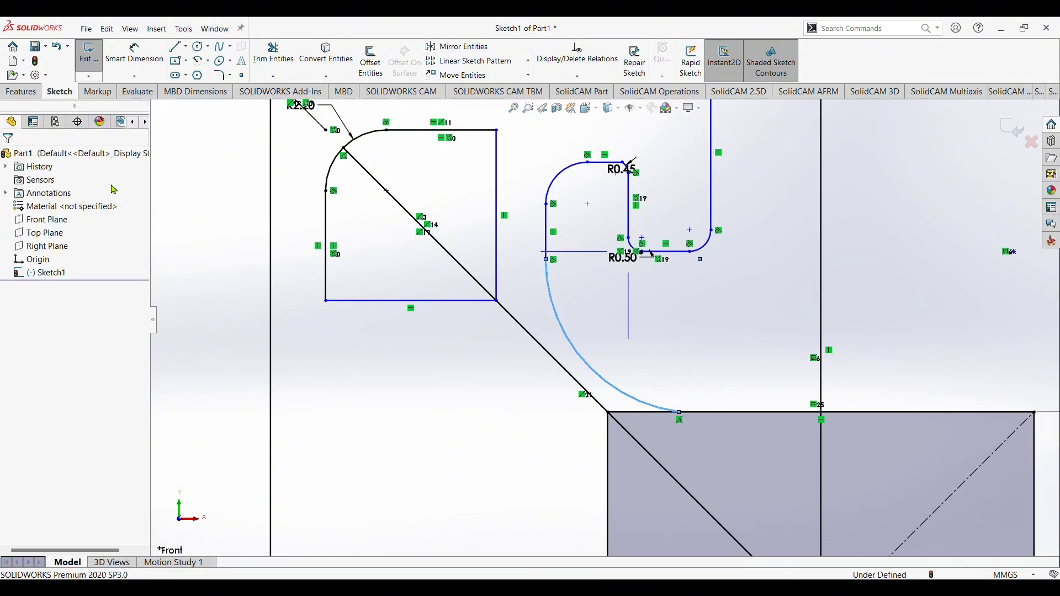
{"action": "key", "text": "ctrl+z"}
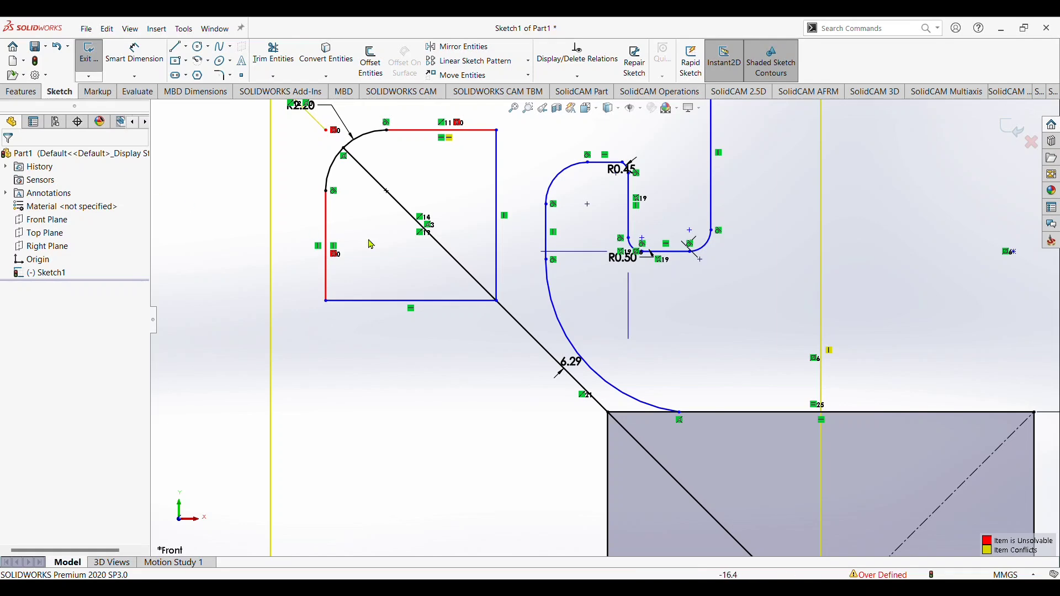
{"action": "scroll", "coordinate": [608, 320], "scroll_direction": "up", "scroll_amount": 1}
{"action": "scroll", "coordinate": [608, 320], "scroll_direction": "up", "scroll_amount": 2}
{"action": "scroll", "coordinate": [713, 334], "scroll_direction": "down", "scroll_amount": 1}
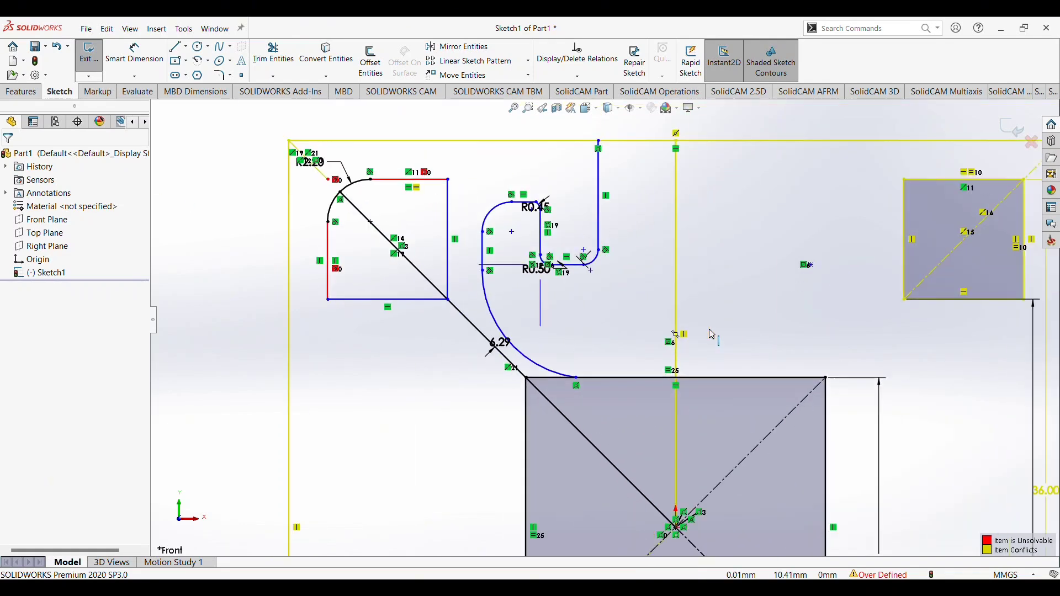
{"action": "scroll", "coordinate": [701, 364], "scroll_direction": "up", "scroll_amount": 1}
{"action": "scroll", "coordinate": [690, 386], "scroll_direction": "up", "scroll_amount": 1}
{"action": "scroll", "coordinate": [683, 400], "scroll_direction": "down", "scroll_amount": 1}
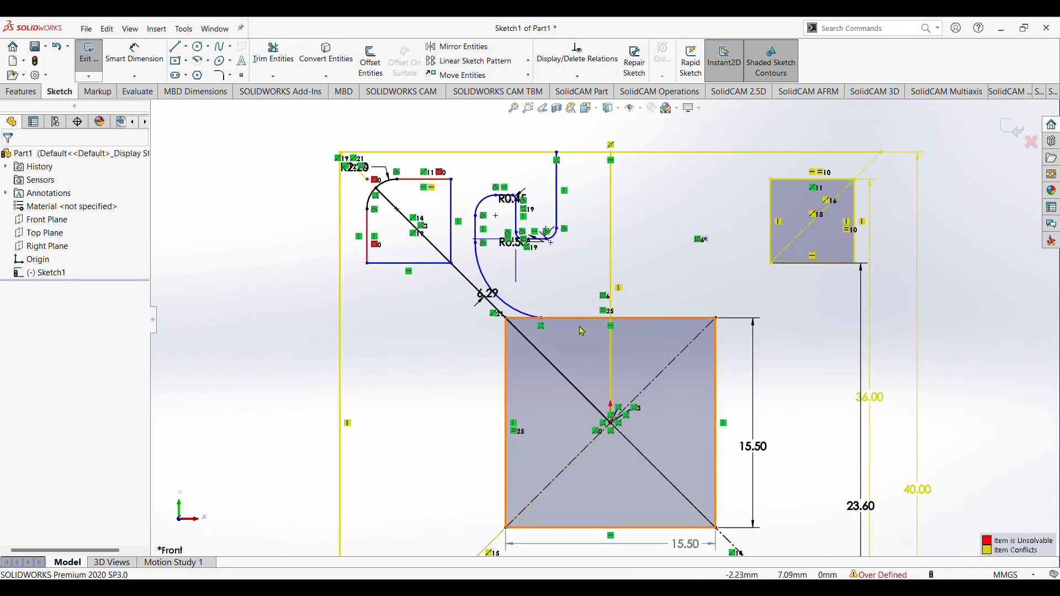
{"action": "scroll", "coordinate": [572, 326], "scroll_direction": "down", "scroll_amount": 2}
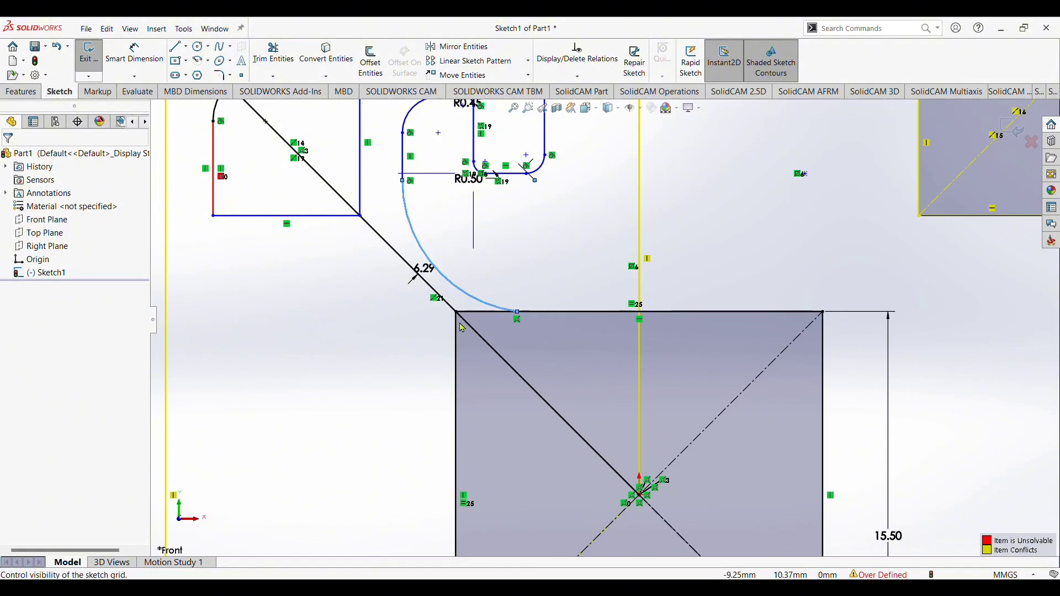
- Delete the conflicting curve and sketch a tangent arc, slanted line and tangent arc onto the square's top edge
{"action": "key", "text": "Delete"}
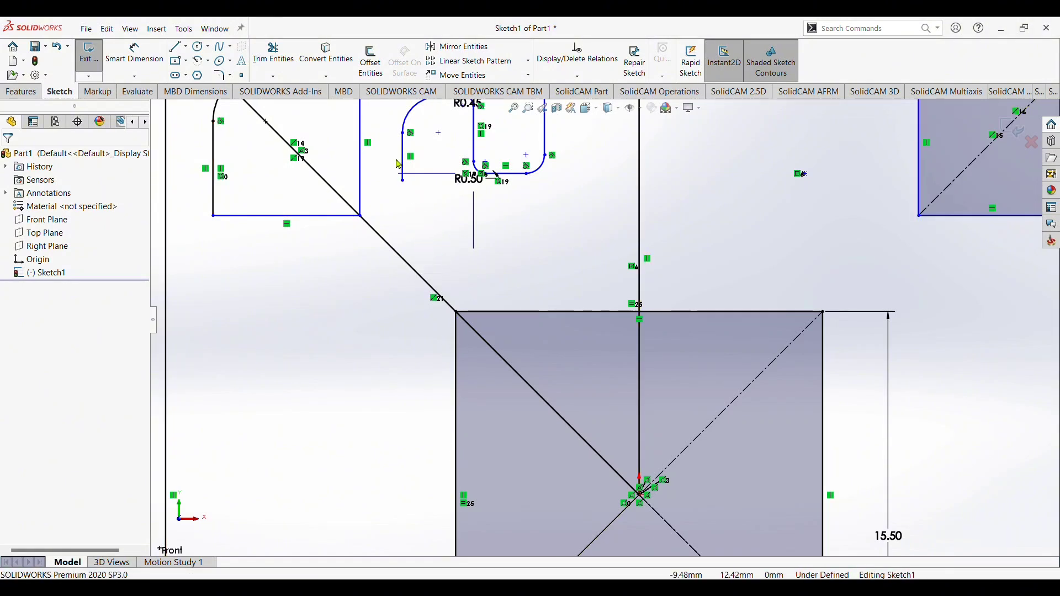
{"action": "left_click", "coordinate": [176, 48]}
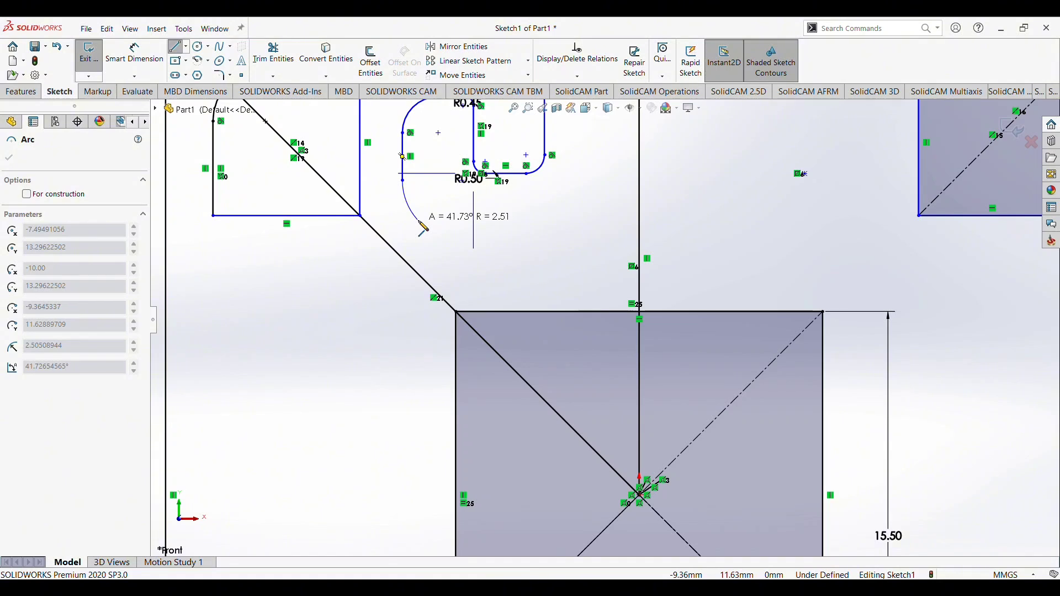
{"action": "left_click", "coordinate": [418, 220]}
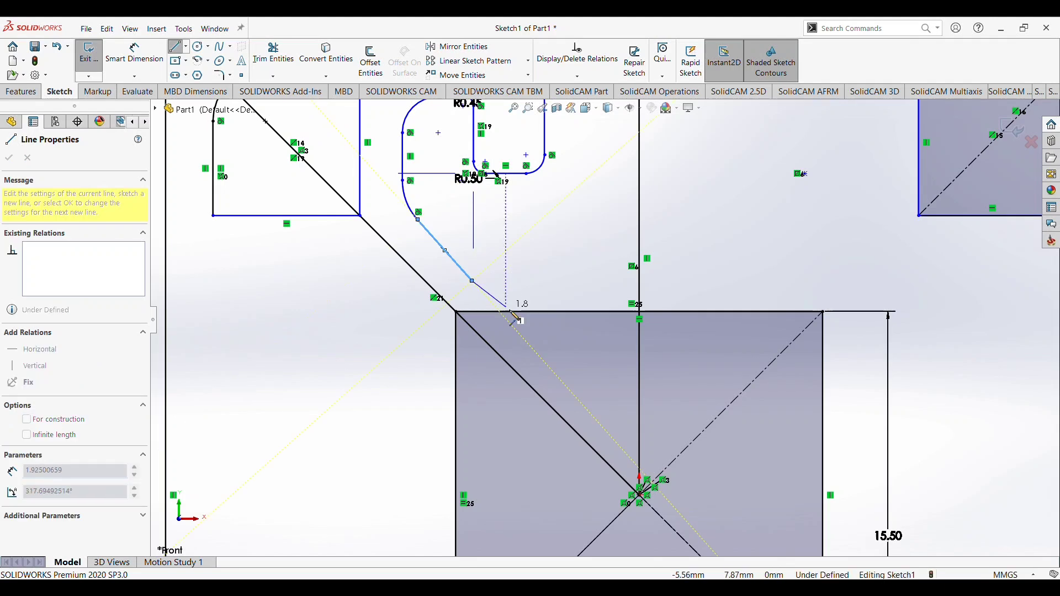
{"action": "left_click", "coordinate": [473, 281]}
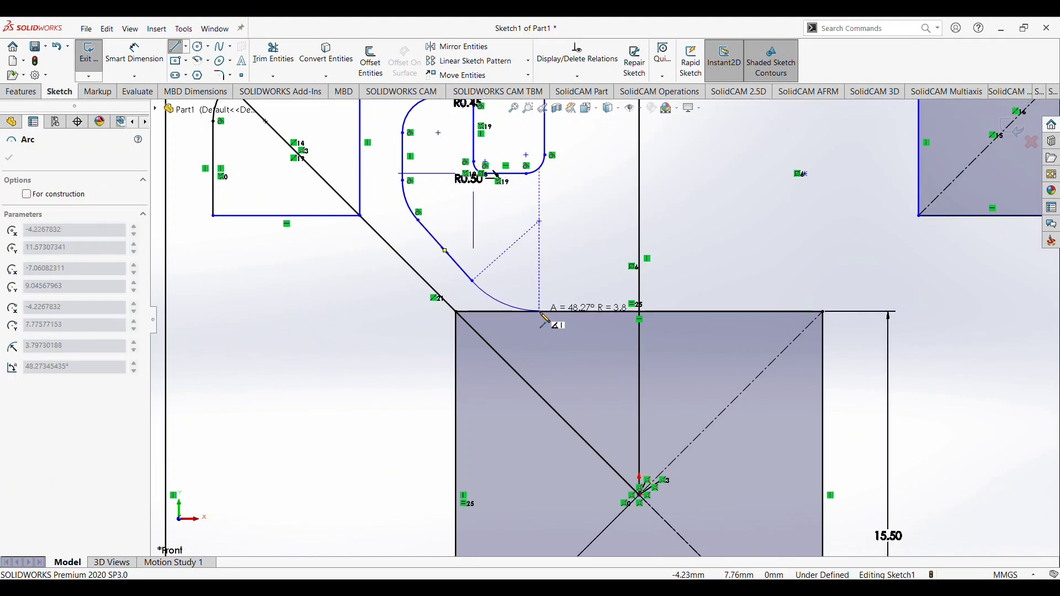
{"action": "left_click", "coordinate": [542, 313]}
{"action": "key", "text": "Escape"}
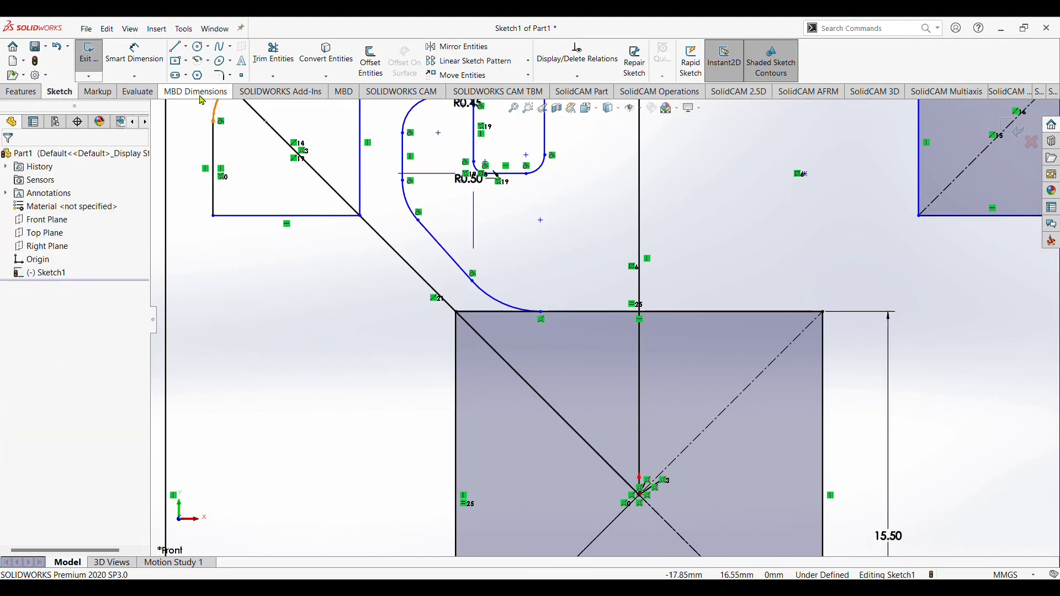
{"action": "left_click", "coordinate": [134, 55]}
- Set the upper curve radius to 5 mm and add a radius dimension to the lower curve
{"action": "left_click", "coordinate": [406, 204]}
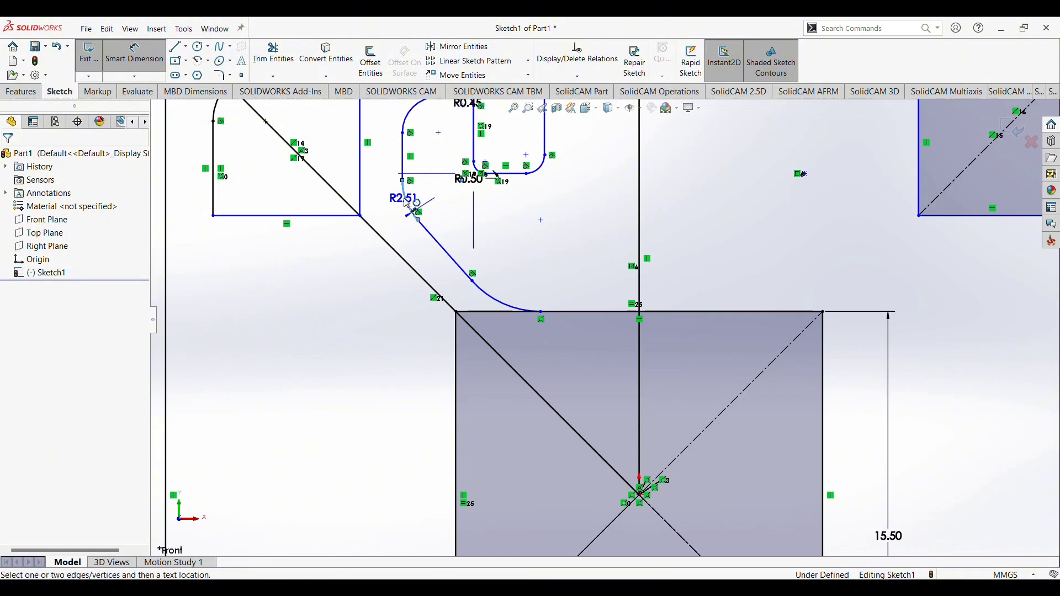
{"action": "left_click", "coordinate": [405, 204]}
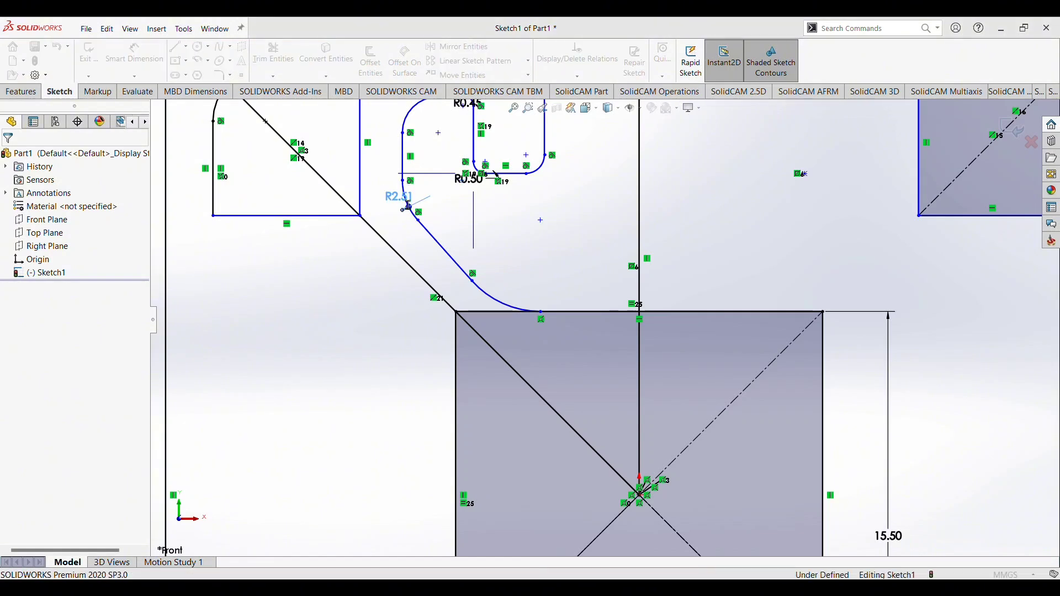
{"action": "type", "text": "5"}
{"action": "key", "text": "Return"}
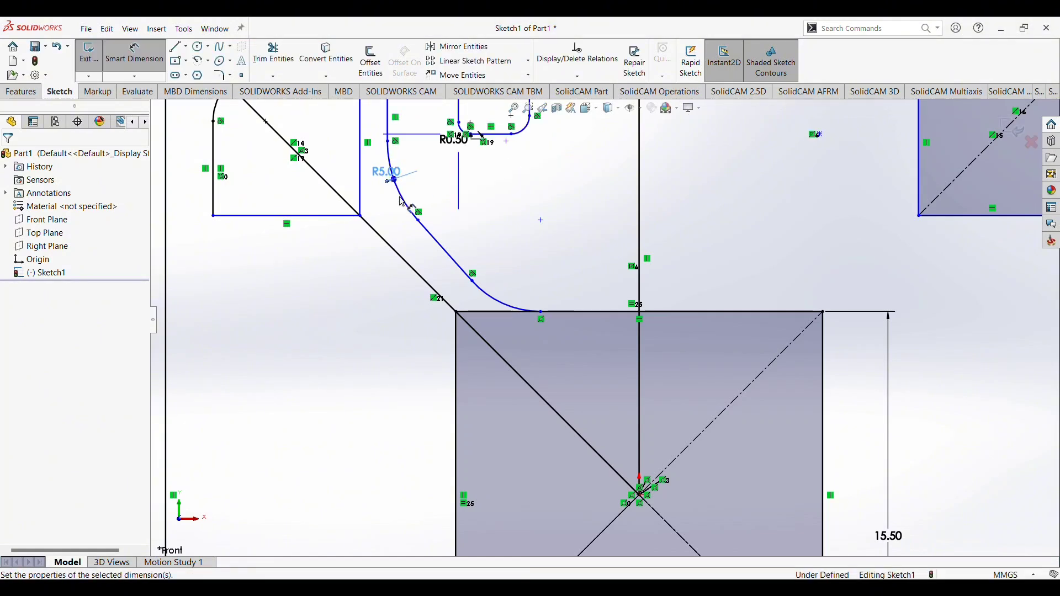
{"action": "left_click", "coordinate": [496, 301]}
{"action": "left_click", "coordinate": [512, 277]}
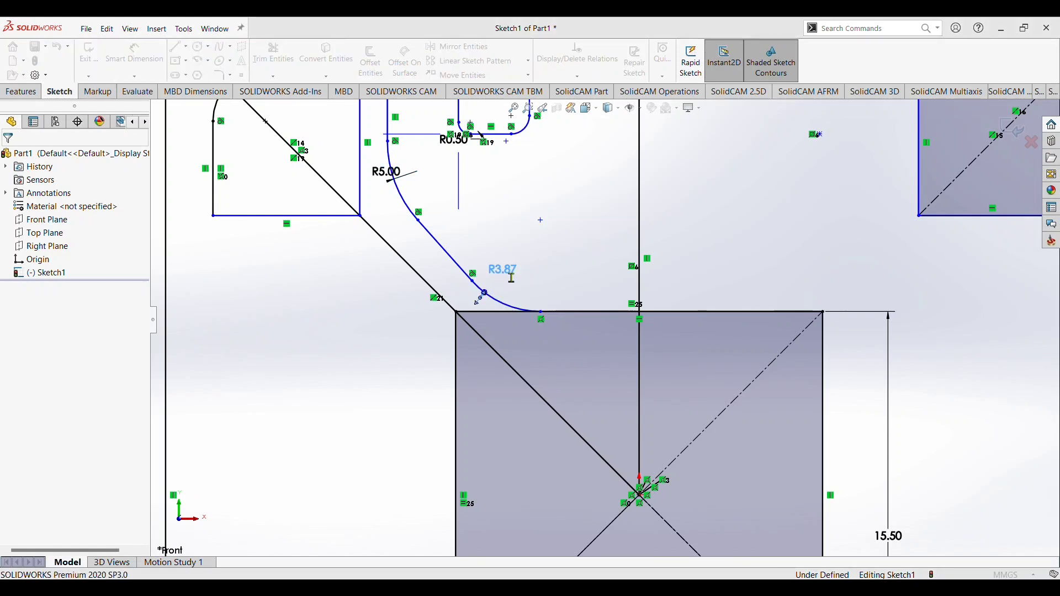
{"action": "type", "text": "5"}
{"action": "key", "text": "Return"}
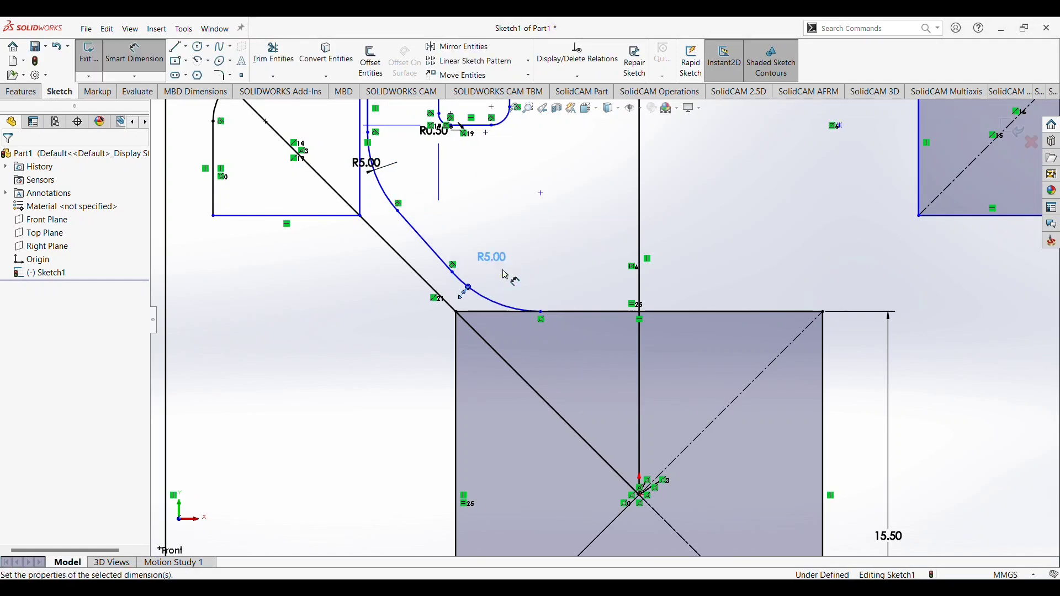
{"action": "scroll", "coordinate": [514, 259], "scroll_direction": "up", "scroll_amount": 3}
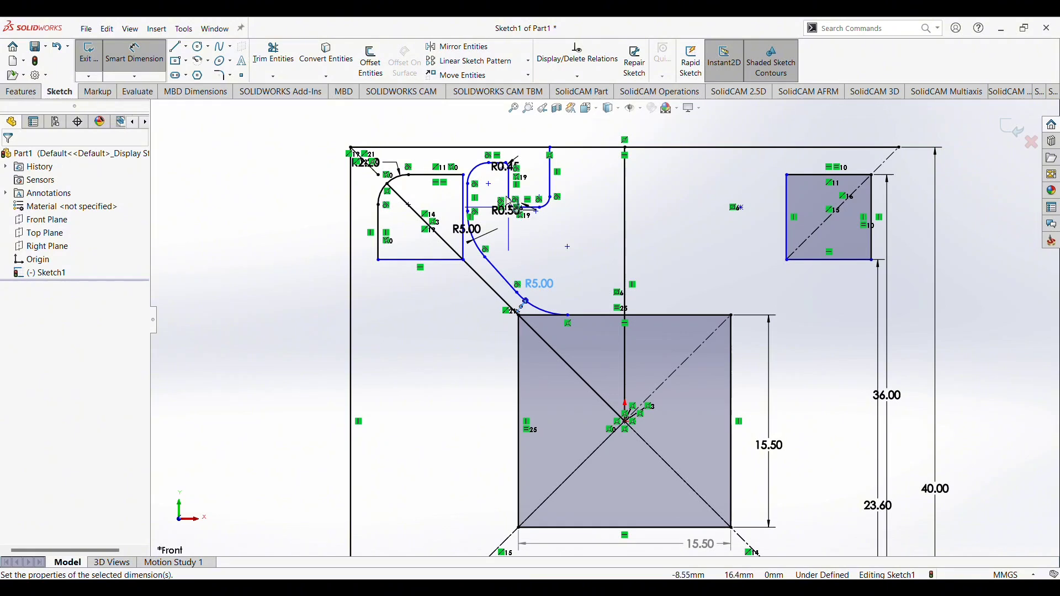
{"action": "scroll", "coordinate": [506, 200], "scroll_direction": "down", "scroll_amount": 2}
{"action": "scroll", "coordinate": [505, 200], "scroll_direction": "down", "scroll_amount": 1}
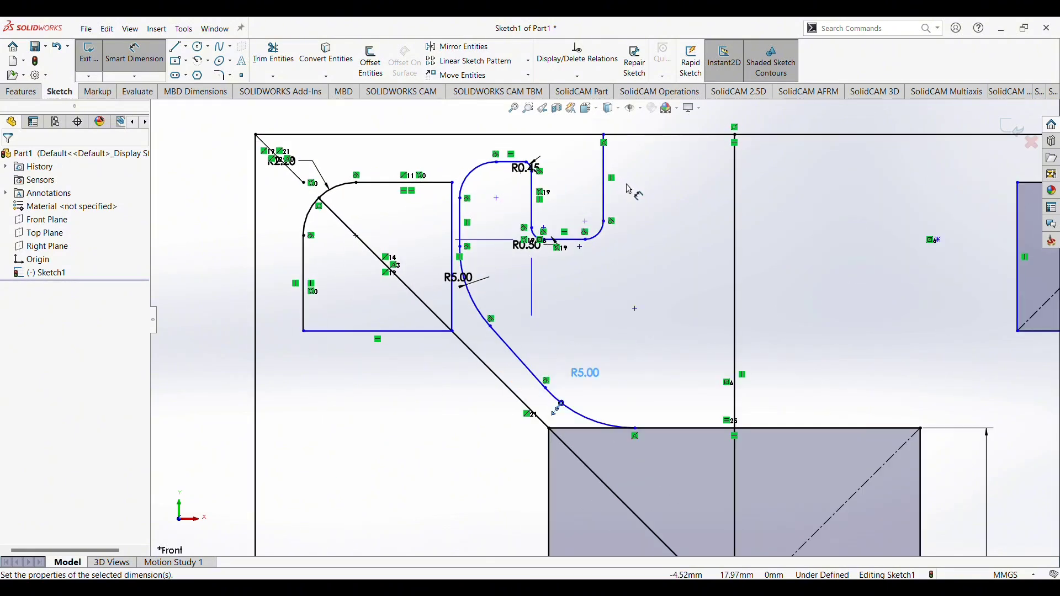
- Dimension the hook's right side 4 mm from the vertical centreline, then undo that change
{"action": "left_click", "coordinate": [606, 190]}
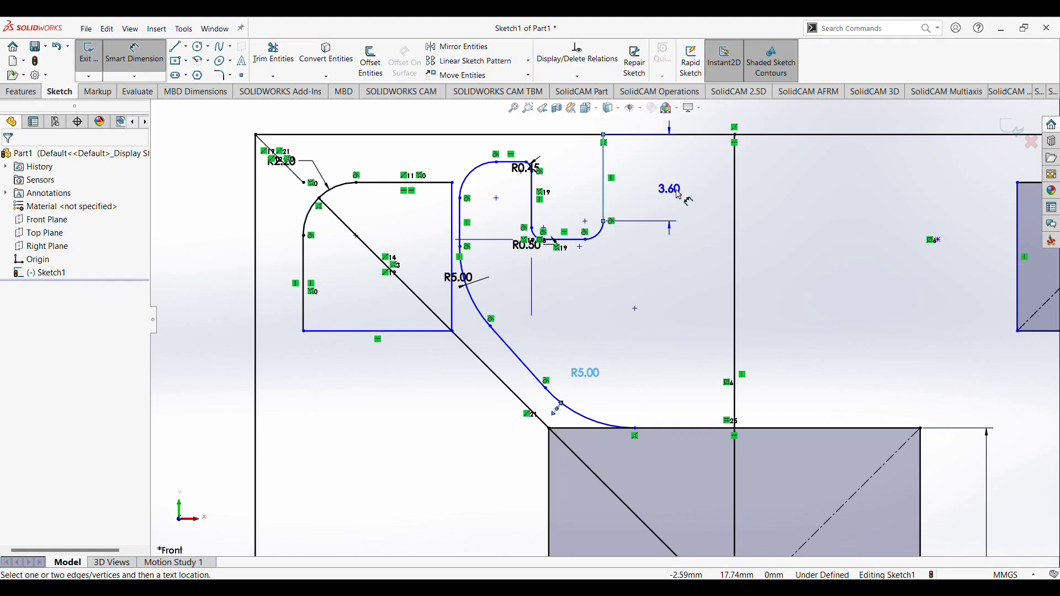
{"action": "left_click", "coordinate": [736, 211]}
{"action": "left_click", "coordinate": [684, 188]}
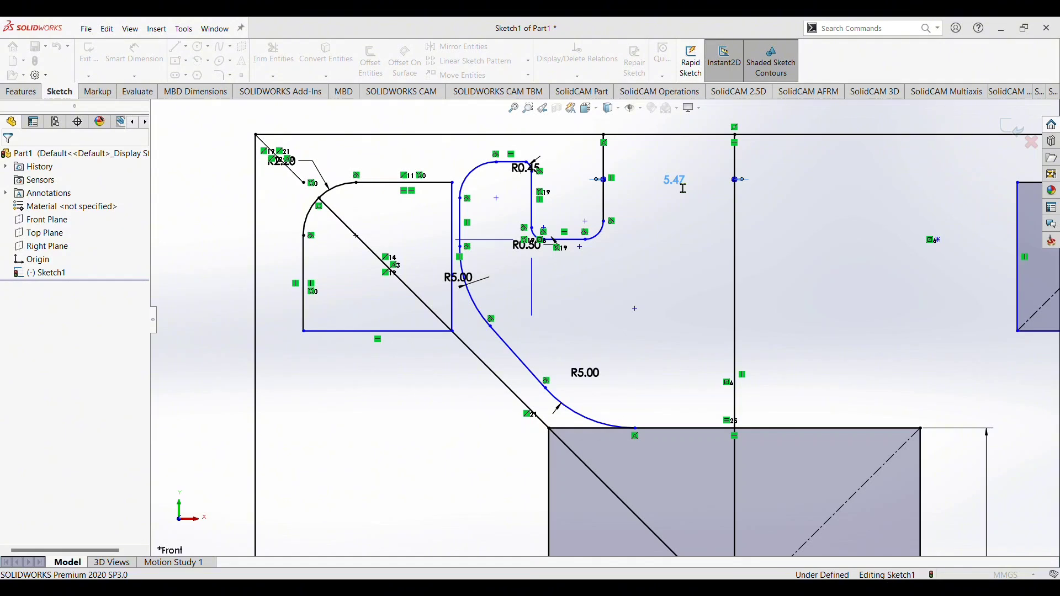
{"action": "type", "text": "4"}
{"action": "key", "text": "Return"}
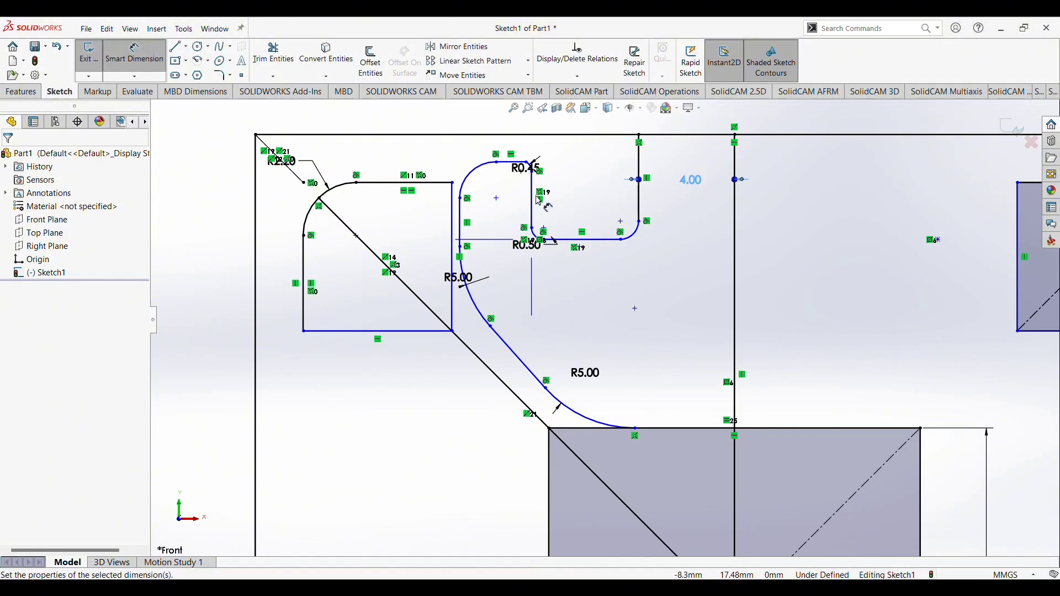
{"action": "left_click", "coordinate": [690, 181]}
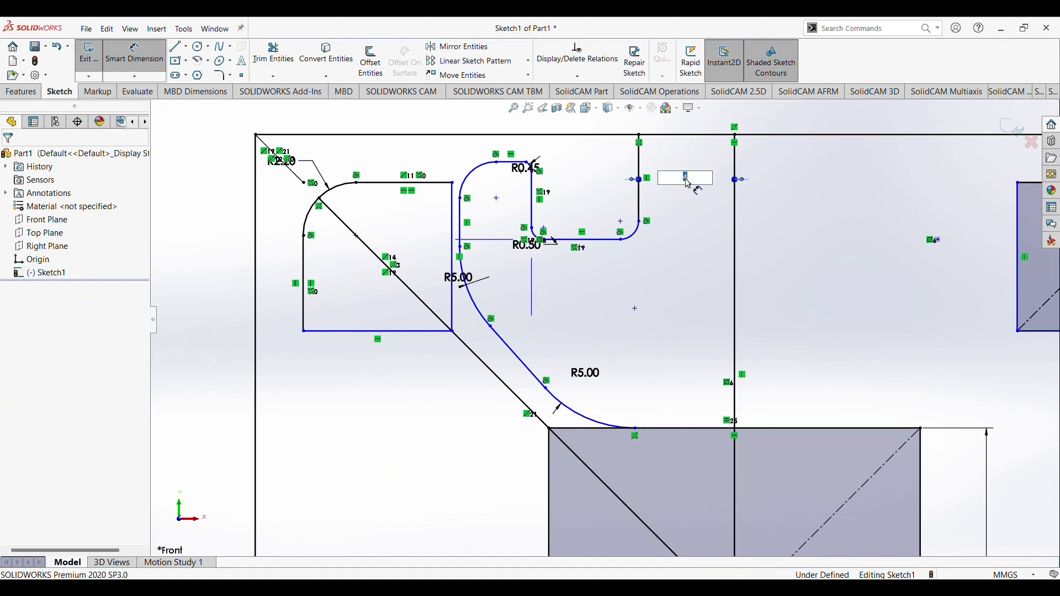
{"action": "key", "text": "BackSpace"}
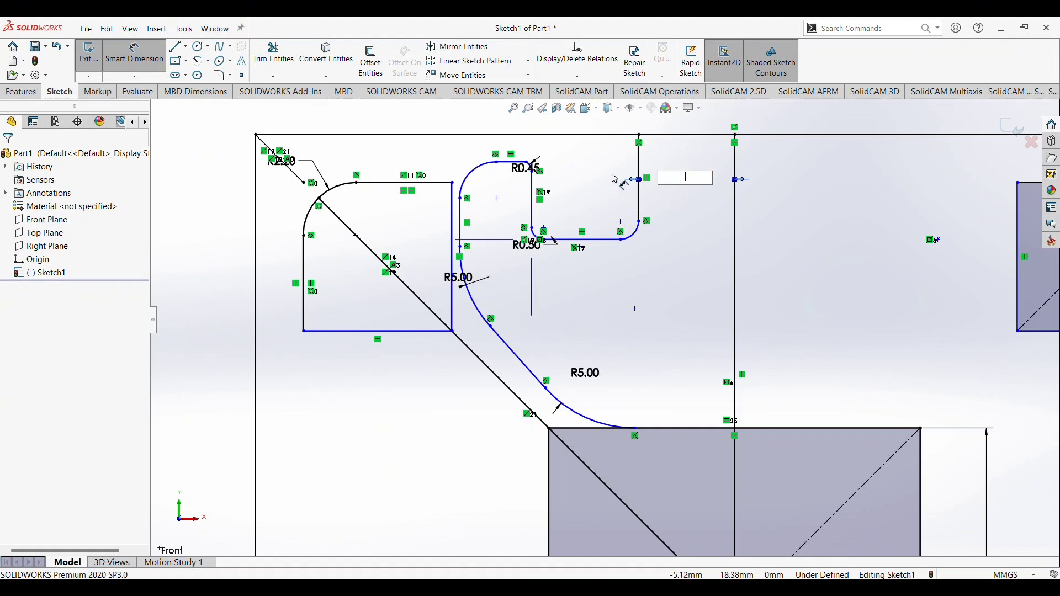
{"action": "key", "text": "Escape"}
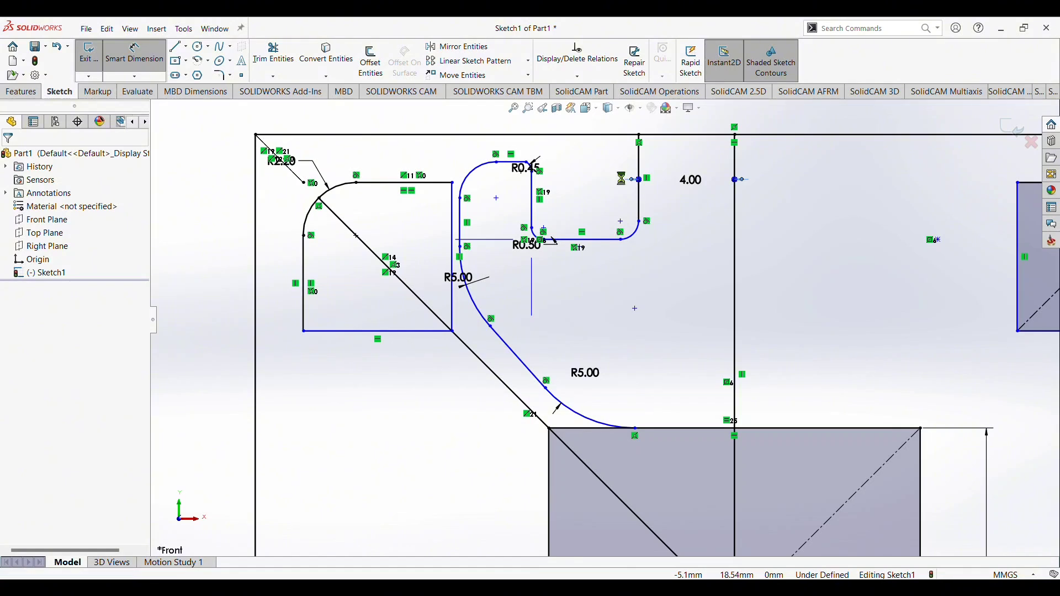
{"action": "key", "text": "ctrl+z"}
{"action": "key", "text": "ctrl+z"}
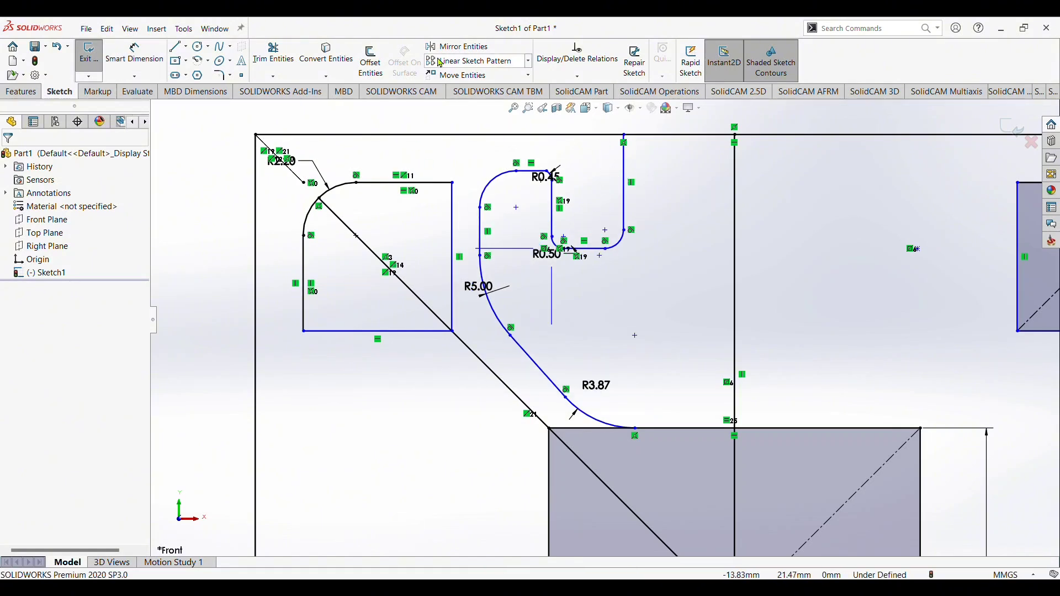
- Start Mirror Entities with the vertical centreline as the mirror axis
{"action": "left_click", "coordinate": [458, 46]}
{"action": "key", "text": "Tab"}
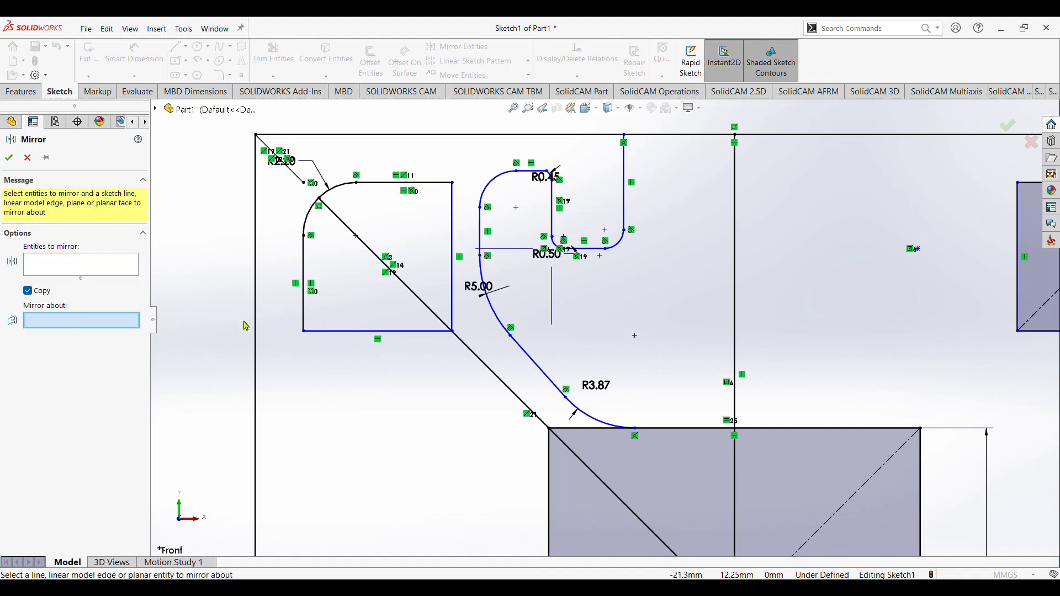
{"action": "left_click", "coordinate": [736, 321]}
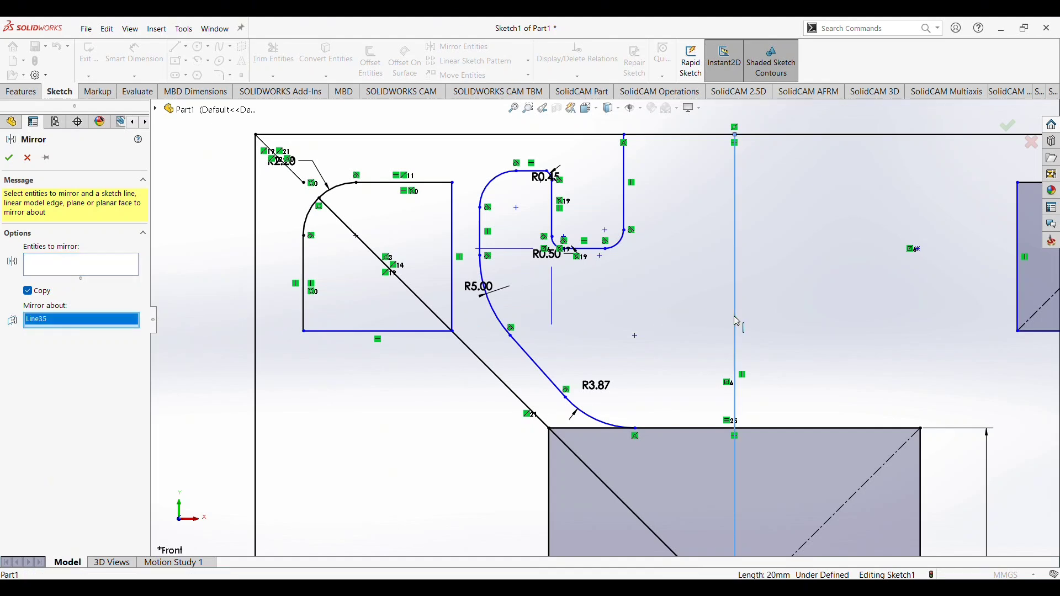
{"action": "left_click", "coordinate": [83, 265]}
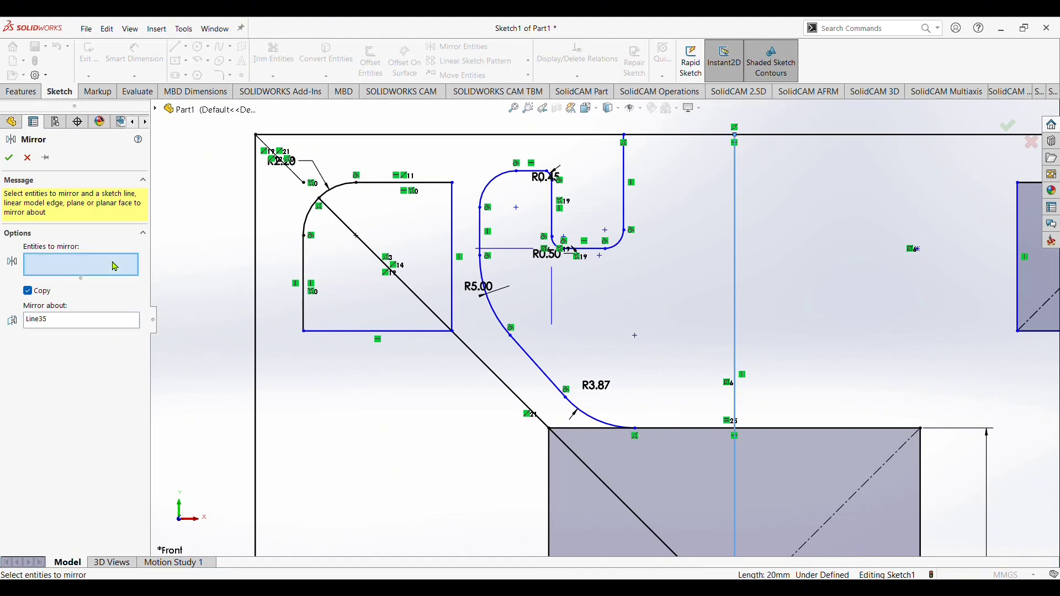
- Select all of the hook's arcs and lines and mirror them to the right side
{"action": "left_click", "coordinate": [585, 415]}
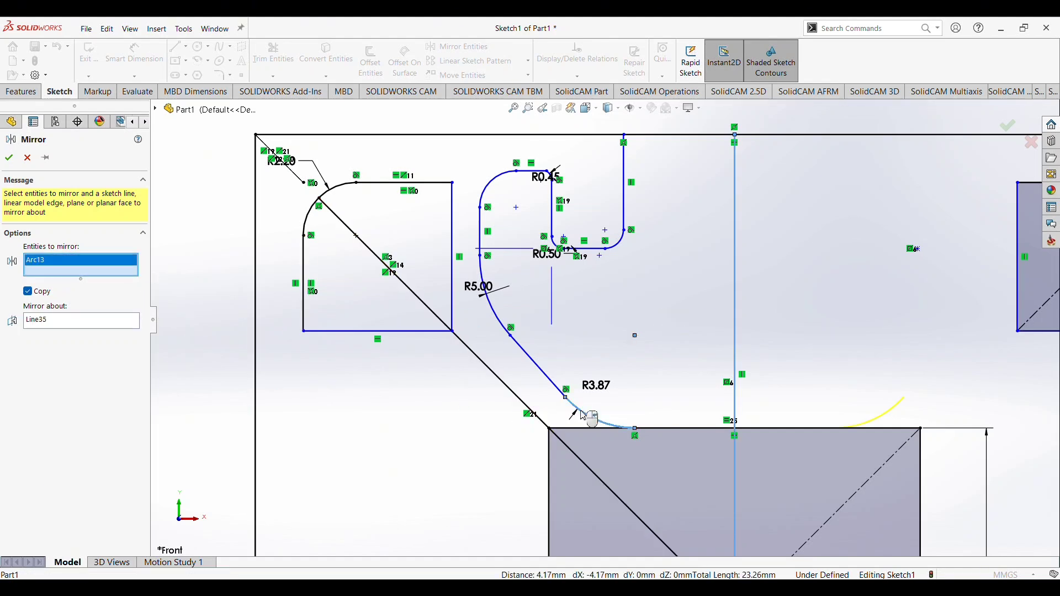
{"action": "left_click", "coordinate": [557, 388]}
{"action": "left_click", "coordinate": [498, 320]}
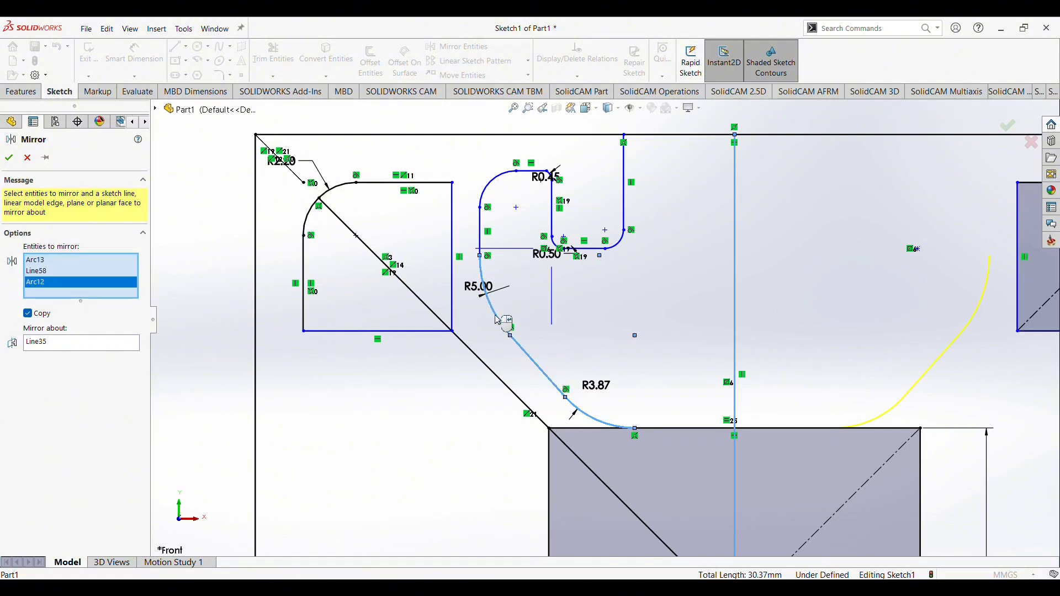
{"action": "left_click", "coordinate": [484, 245]}
{"action": "left_click", "coordinate": [491, 188]}
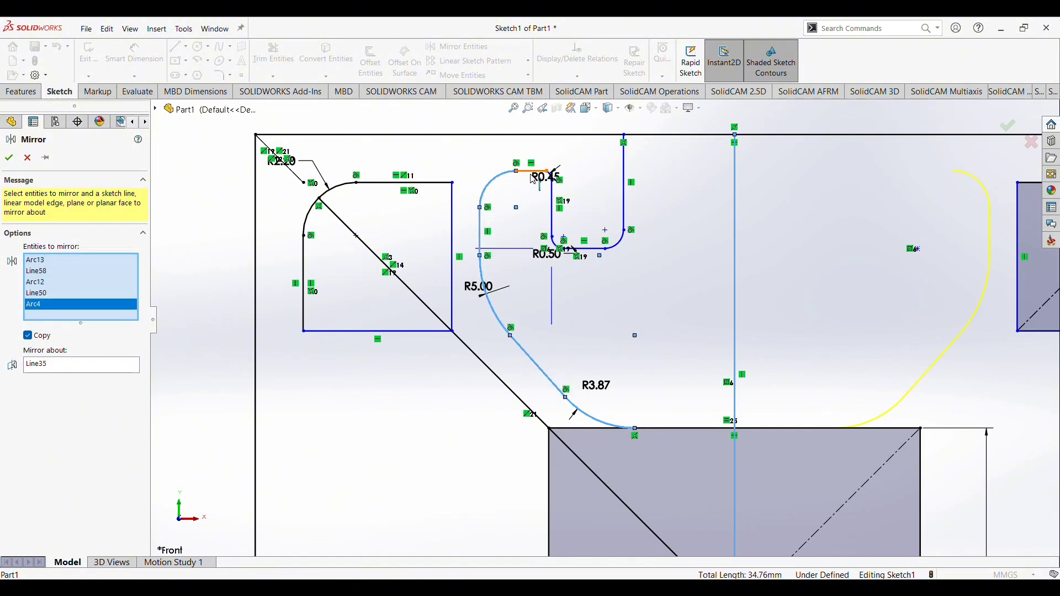
{"action": "left_click", "coordinate": [534, 174]}
{"action": "left_click", "coordinate": [553, 215]}
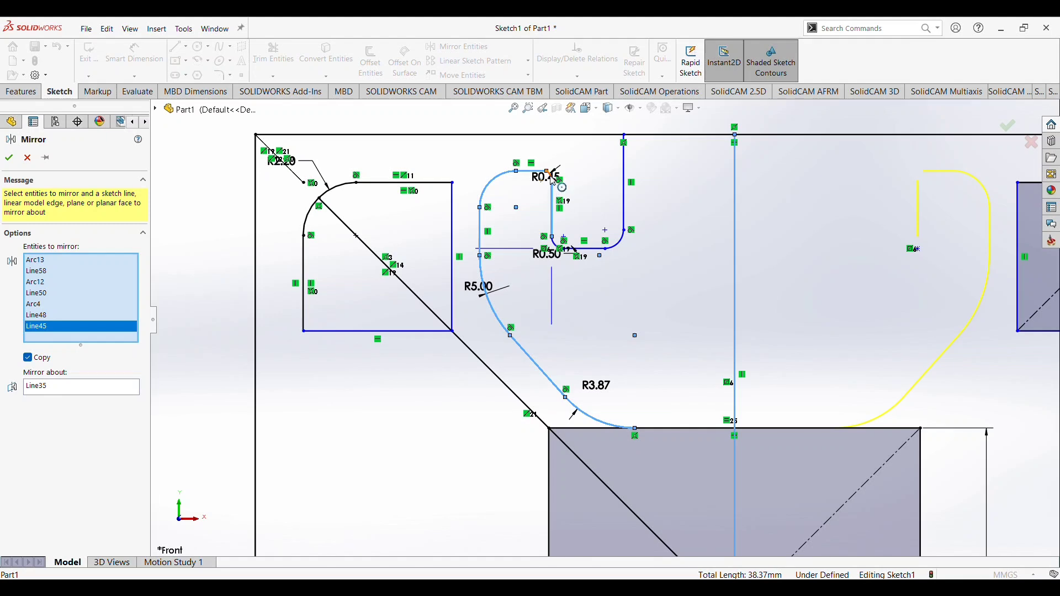
{"action": "left_click", "coordinate": [554, 178]}
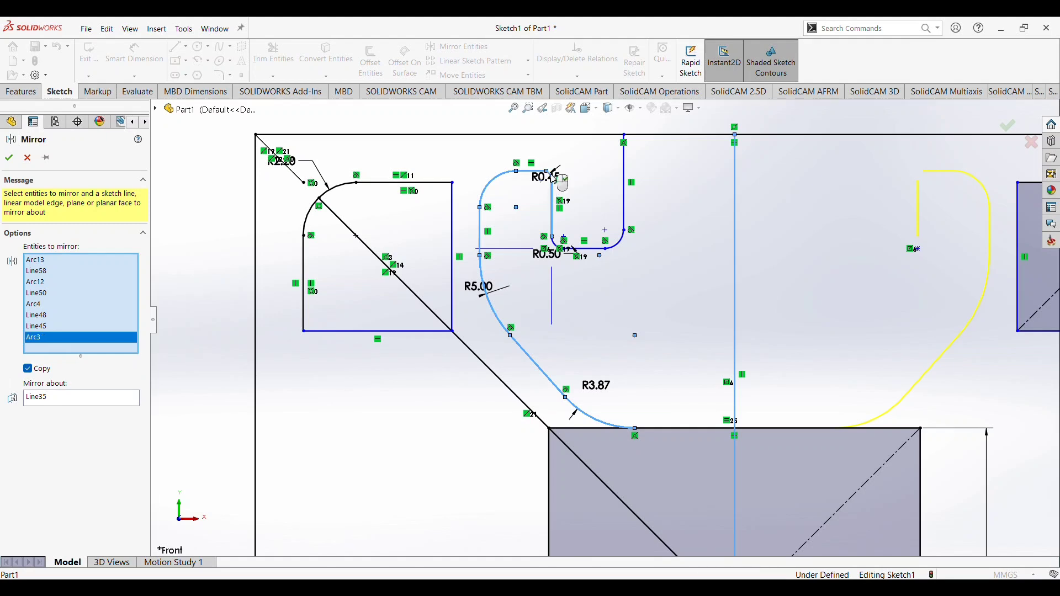
{"action": "left_click", "coordinate": [558, 247]}
{"action": "left_click", "coordinate": [594, 249]}
{"action": "left_click", "coordinate": [620, 243]}
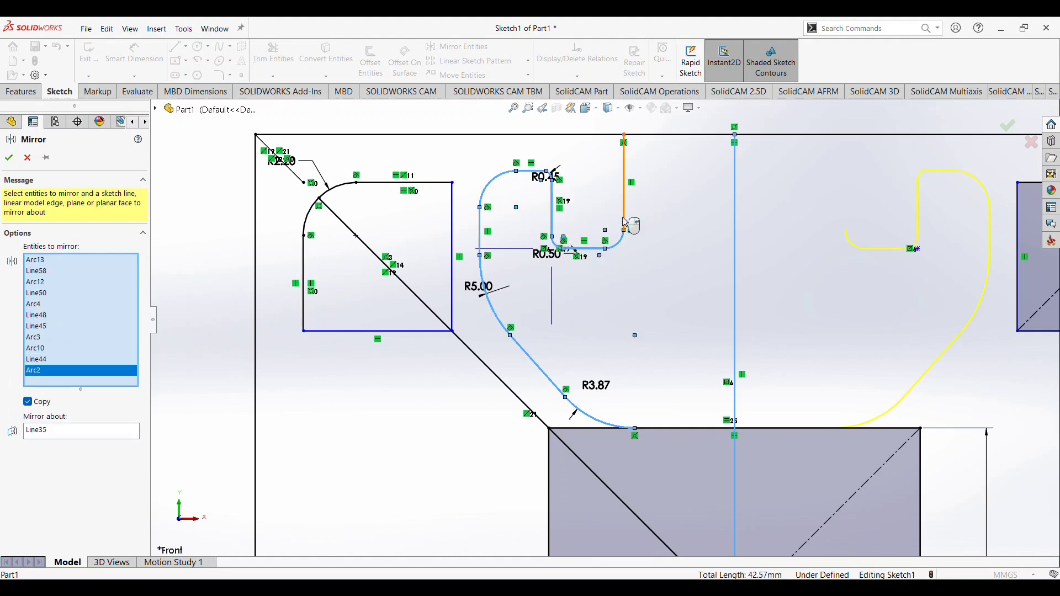
{"action": "left_click", "coordinate": [626, 224]}
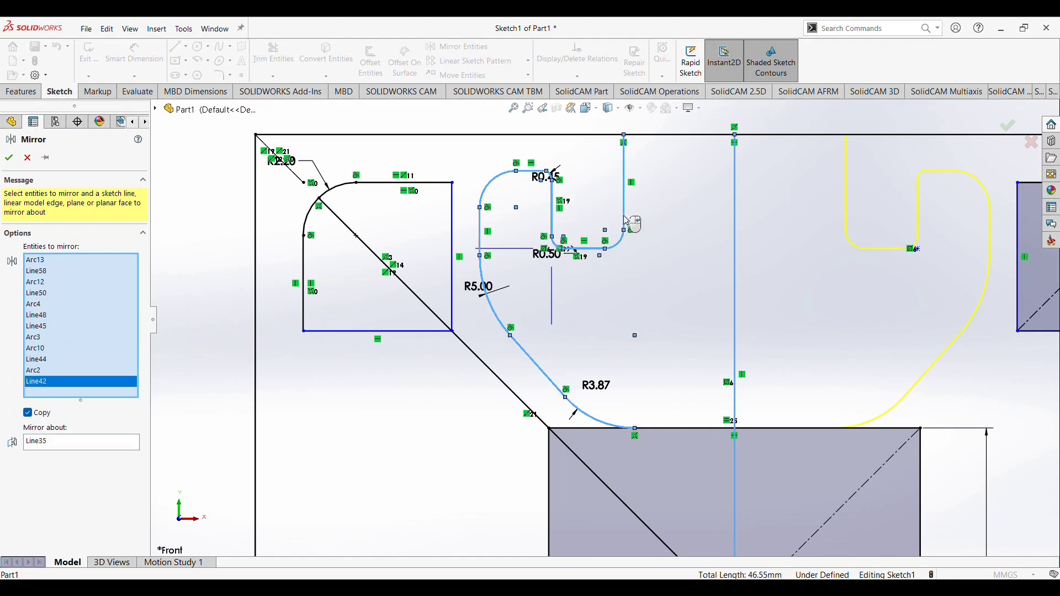
{"action": "left_click", "coordinate": [14, 159]}
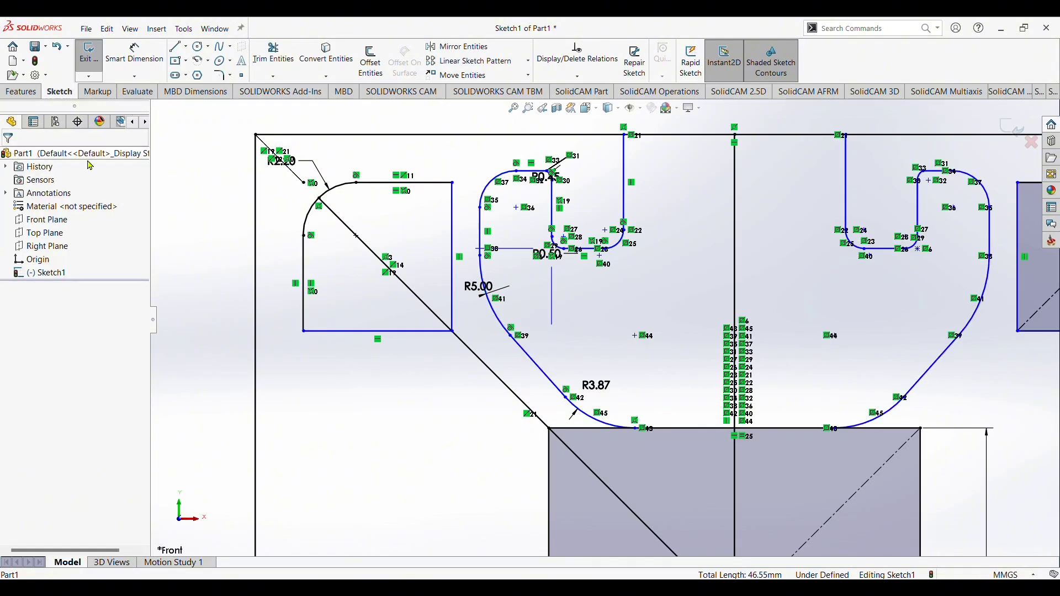
- Dimension the gap between the two hooks' uprights as 8 mm
{"action": "left_click", "coordinate": [147, 61]}
{"action": "left_click", "coordinate": [625, 218]}
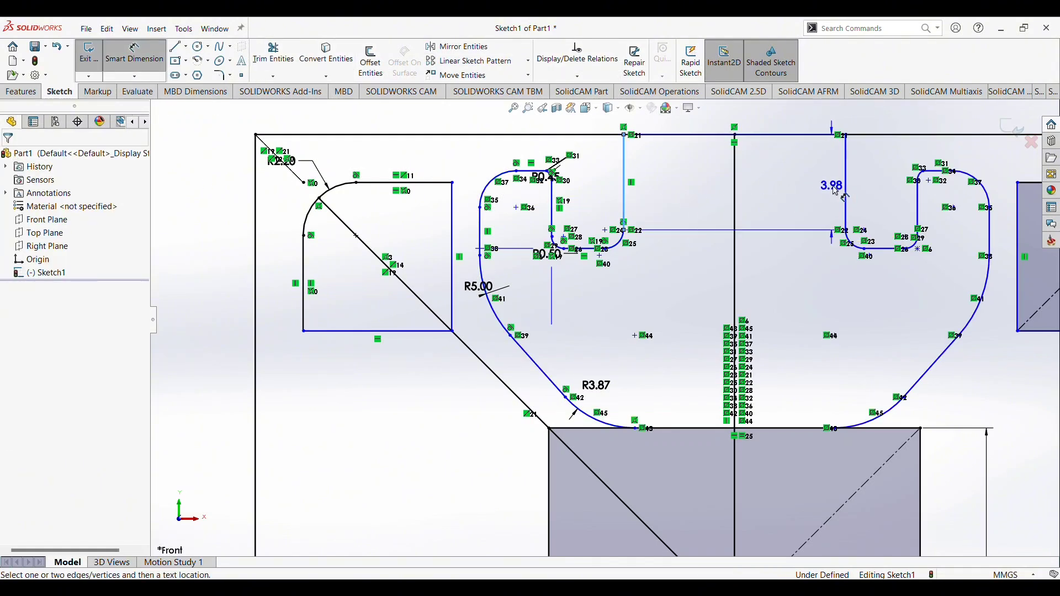
{"action": "left_click", "coordinate": [846, 200]}
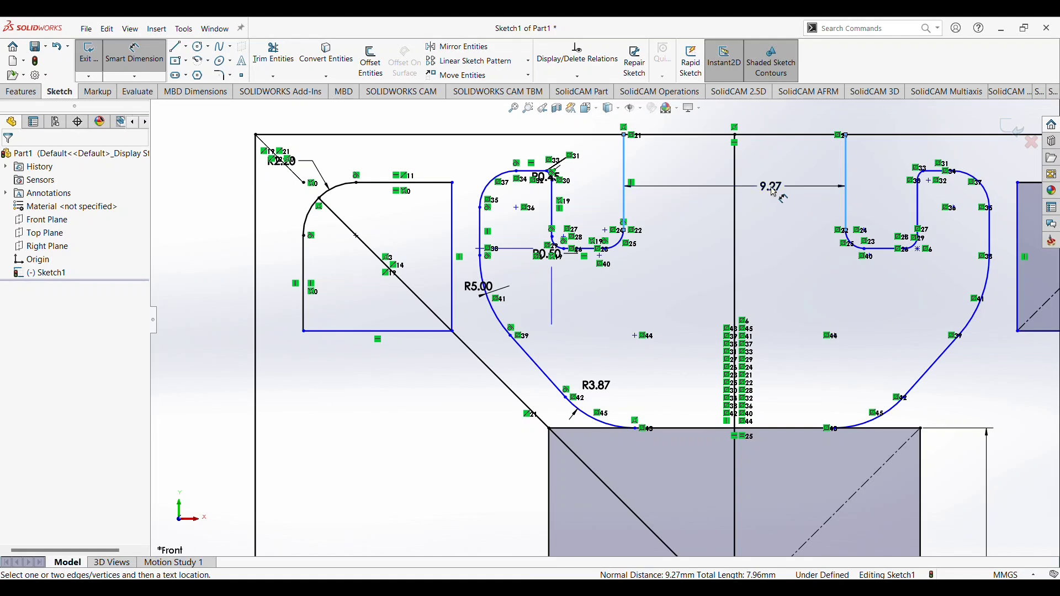
{"action": "left_click", "coordinate": [776, 193]}
{"action": "type", "text": "8"}
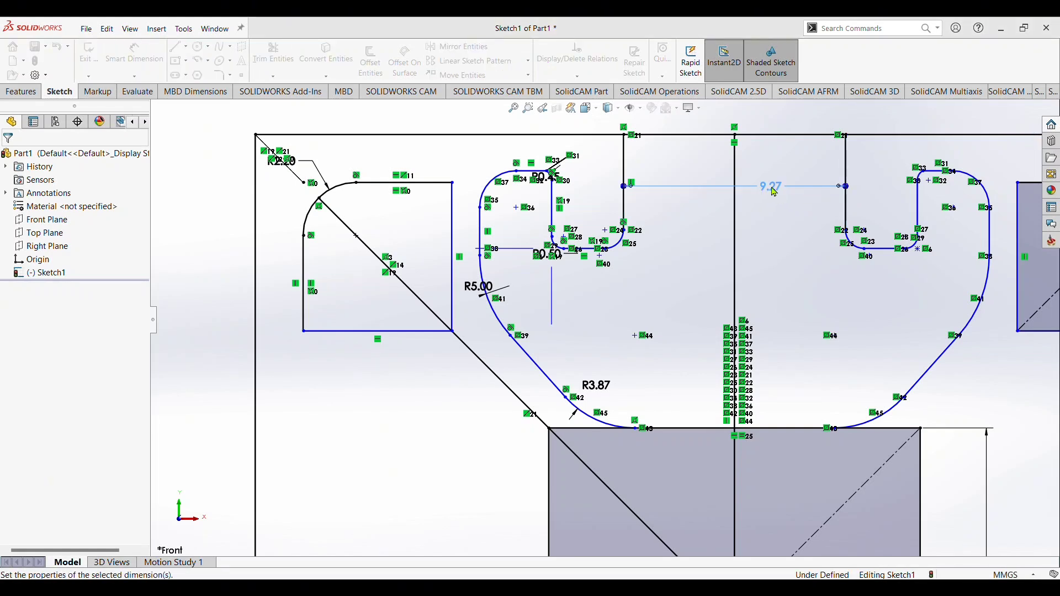
{"action": "key", "text": "Return"}
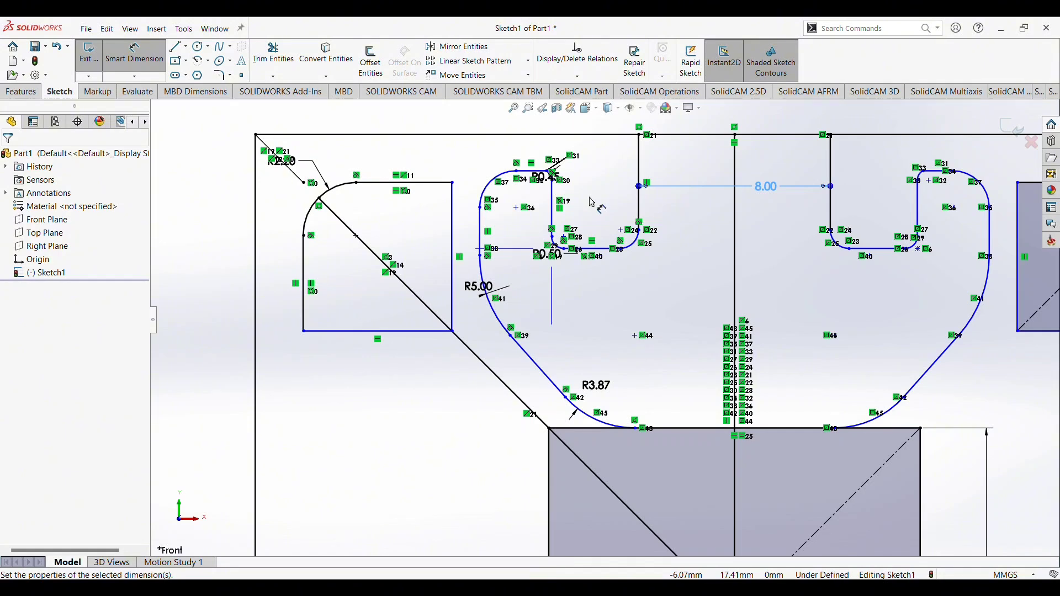
- Dimension the hooks' inner sides 14 mm apart and their outer sides 20 mm overall
{"action": "left_click", "coordinate": [552, 209]}
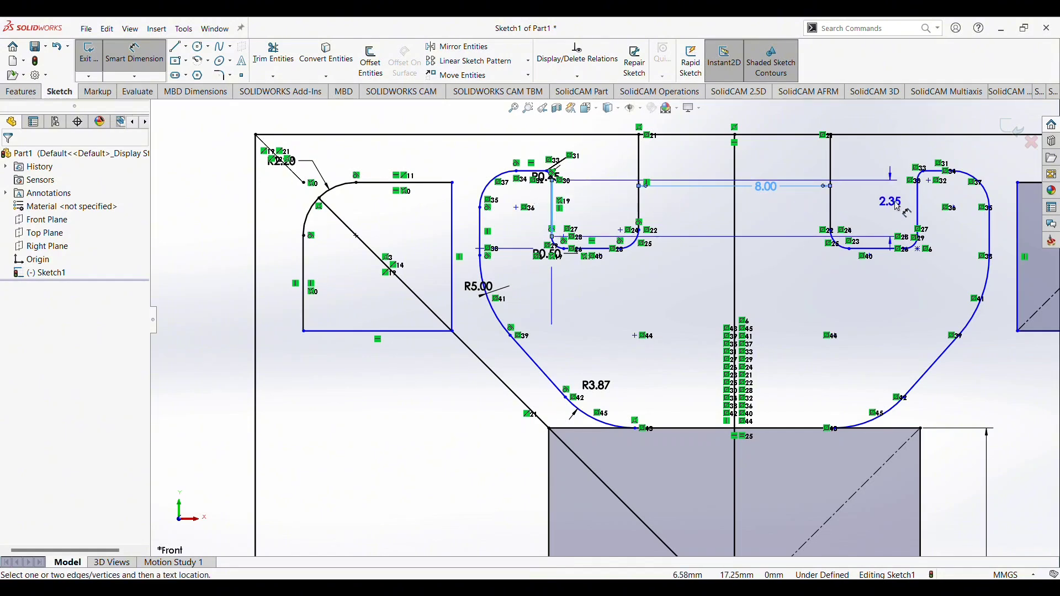
{"action": "left_click", "coordinate": [918, 213]}
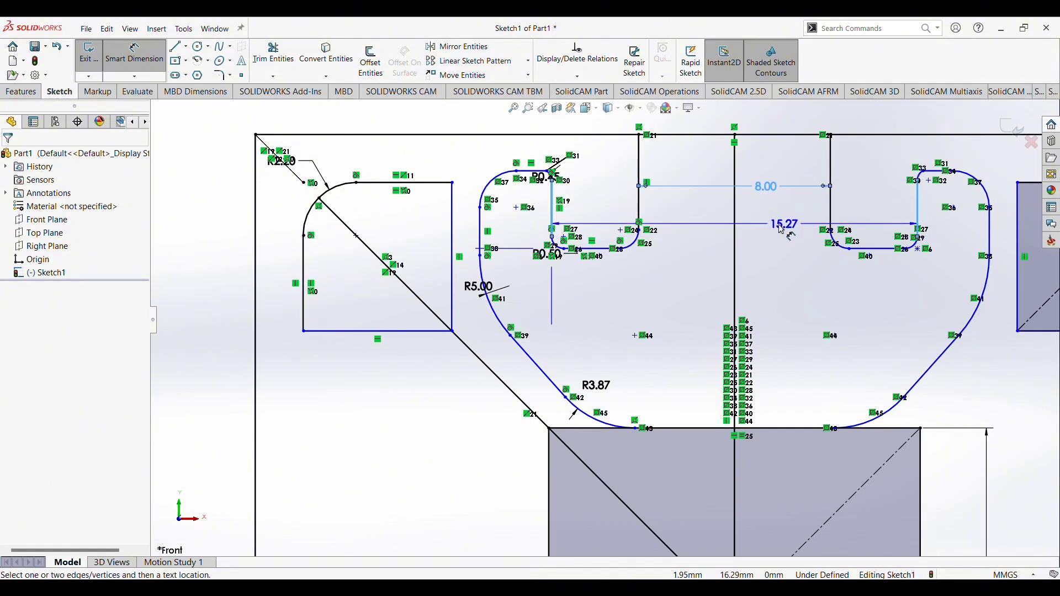
{"action": "left_click", "coordinate": [784, 230]}
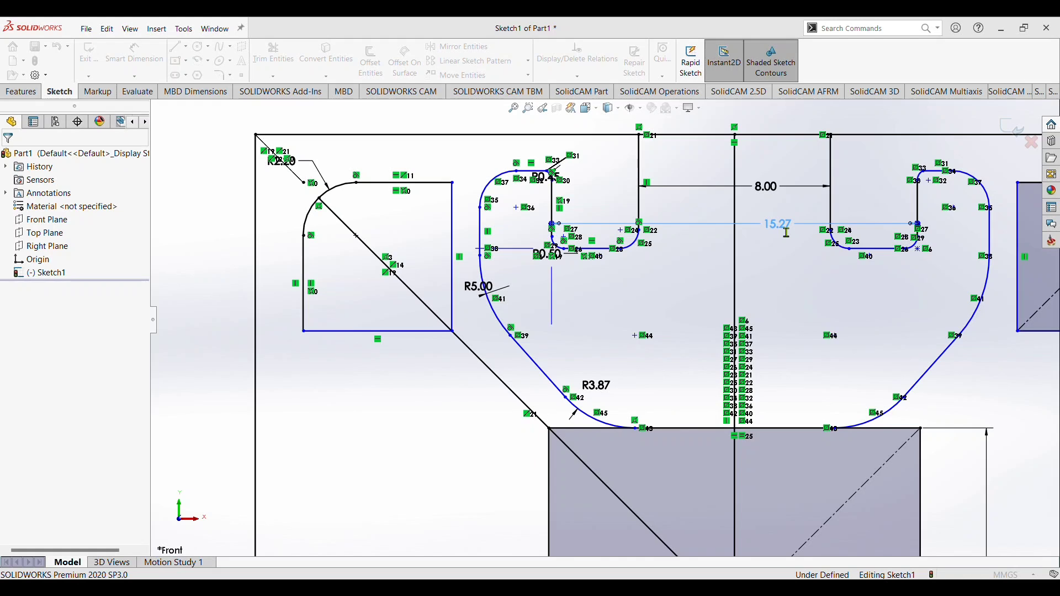
{"action": "type", "text": "14"}
{"action": "key", "text": "Return"}
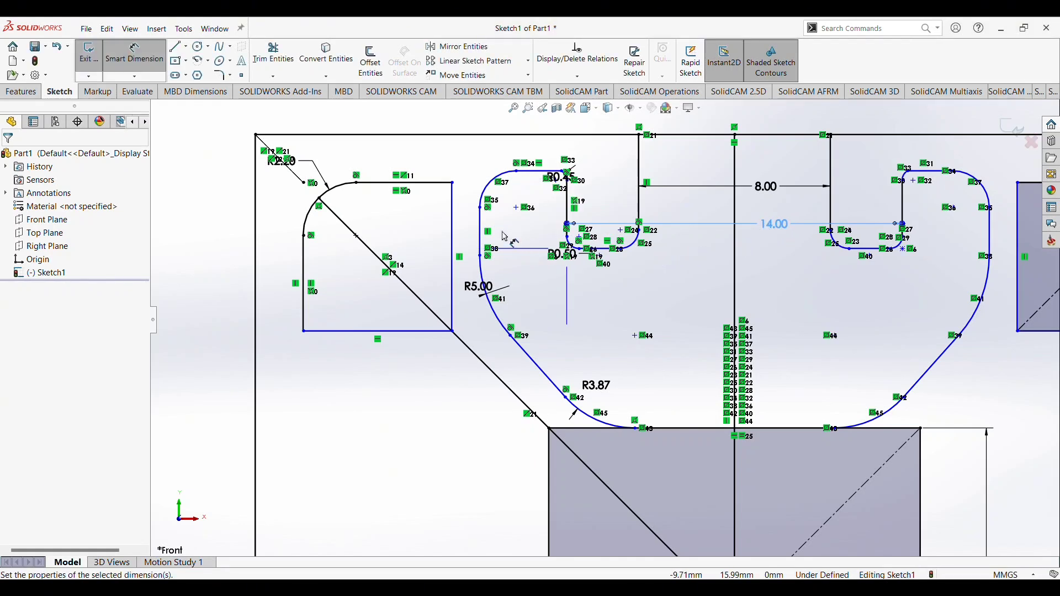
{"action": "left_click", "coordinate": [481, 232]}
{"action": "left_click", "coordinate": [989, 232]}
{"action": "left_click", "coordinate": [784, 270]}
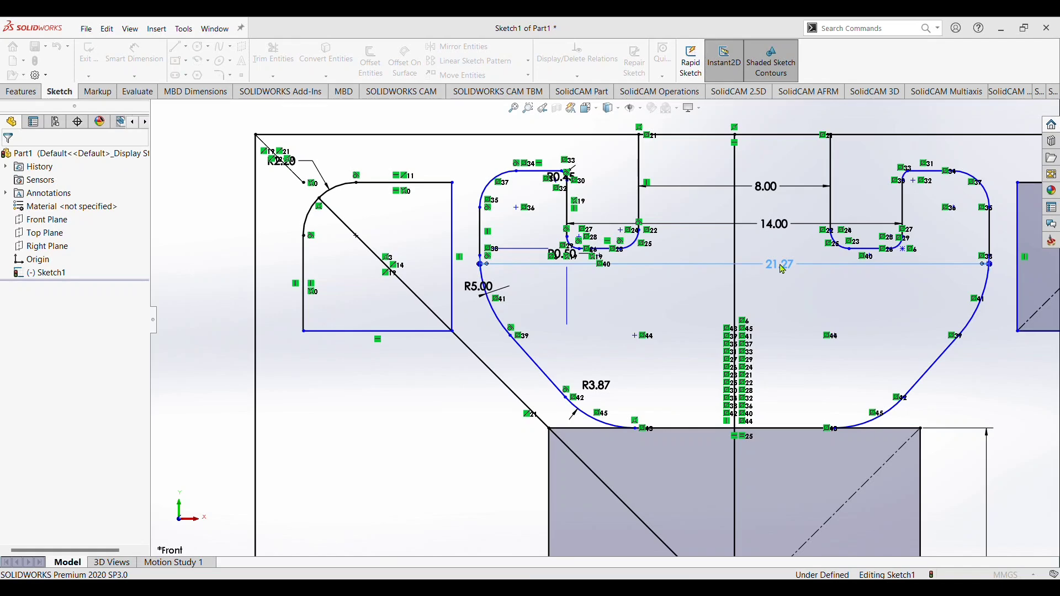
{"action": "type", "text": "20"}
{"action": "key", "text": "Return"}
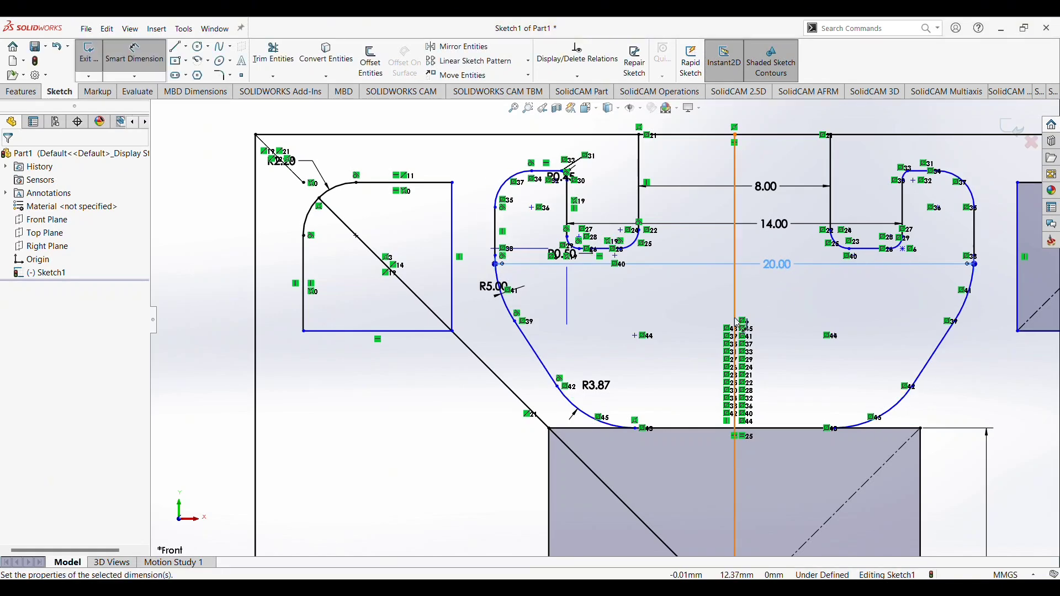
- Draw a vertical line down from the square's centre
{"action": "scroll", "coordinate": [751, 422], "scroll_direction": "up", "scroll_amount": 3}
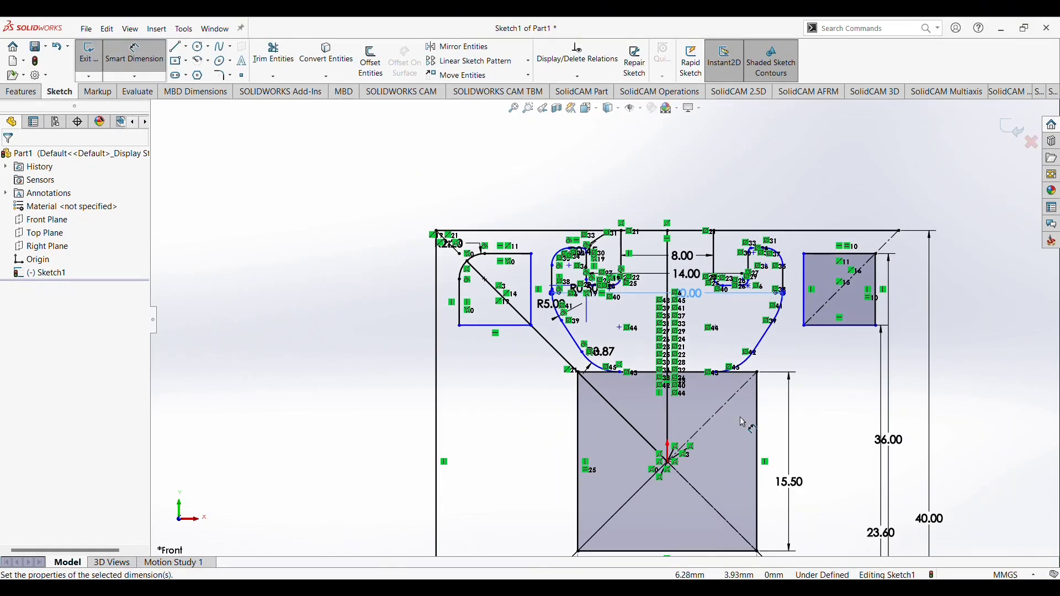
{"action": "scroll", "coordinate": [745, 433], "scroll_direction": "down", "scroll_amount": 2}
{"action": "scroll", "coordinate": [742, 440], "scroll_direction": "up", "scroll_amount": 1}
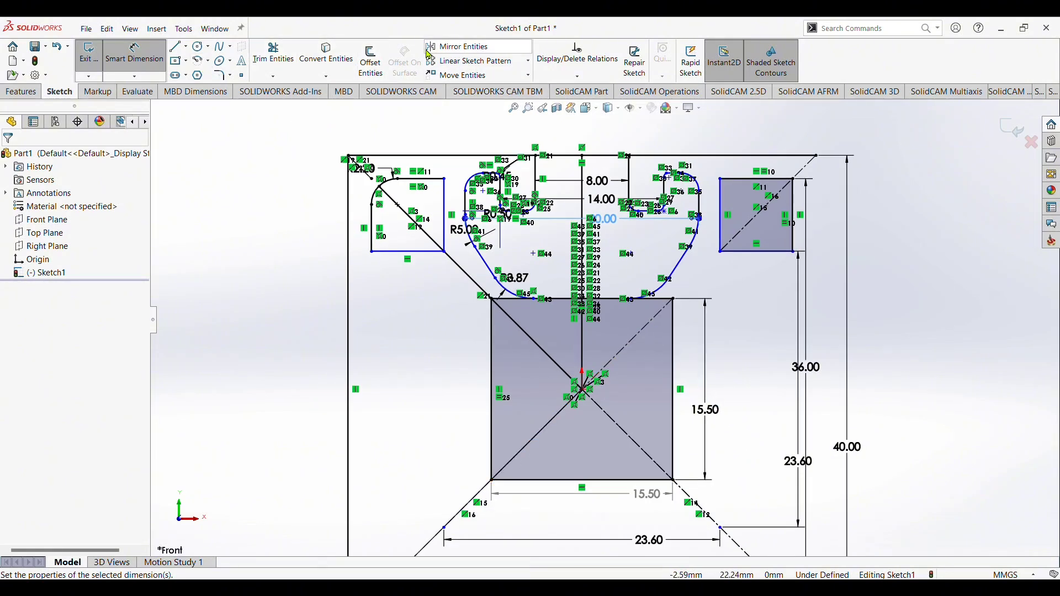
{"action": "left_click", "coordinate": [459, 46]}
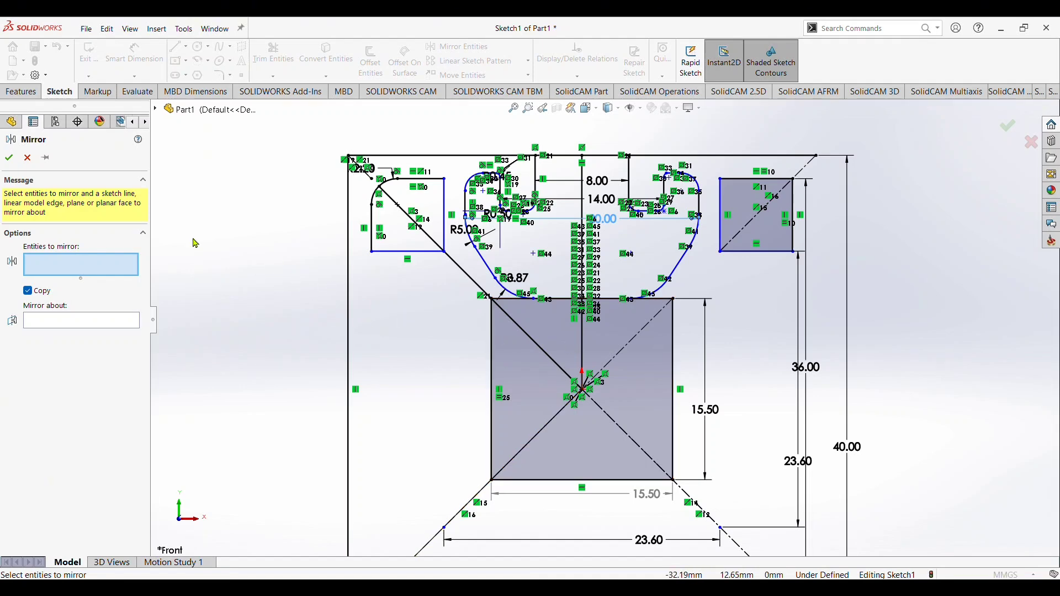
{"action": "left_click", "coordinate": [27, 157]}
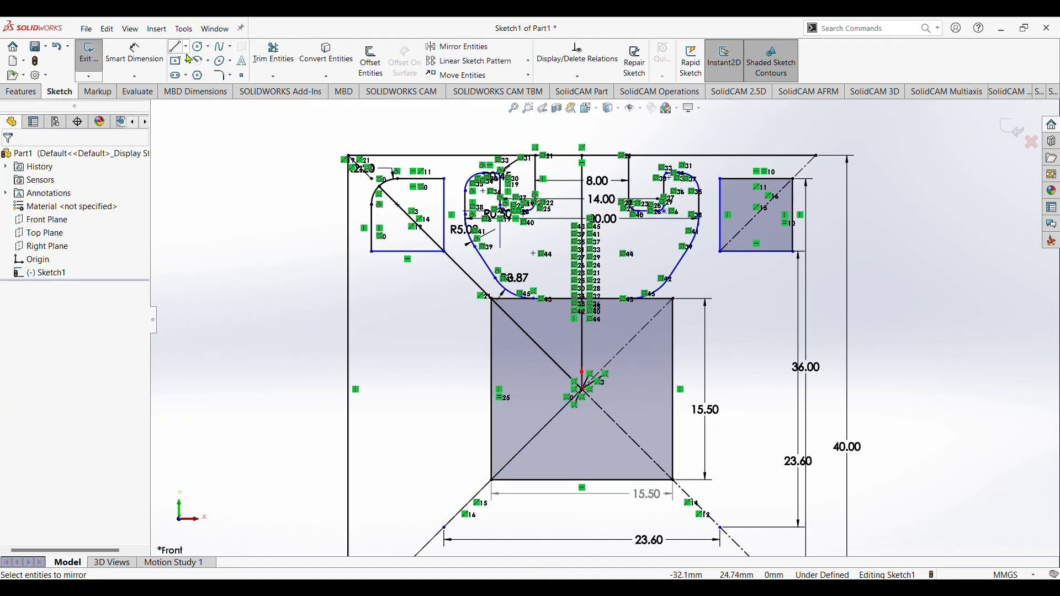
{"action": "left_click", "coordinate": [175, 47]}
{"action": "scroll", "coordinate": [592, 330], "scroll_direction": "up", "scroll_amount": 3}
{"action": "scroll", "coordinate": [587, 454], "scroll_direction": "down", "scroll_amount": 3}
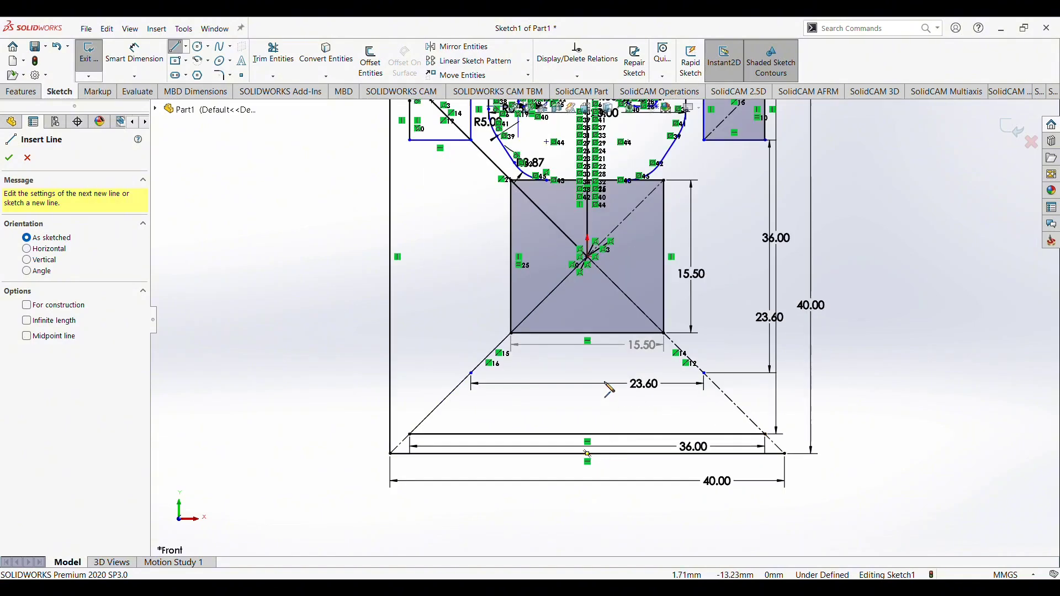
{"action": "left_click", "coordinate": [588, 454]}
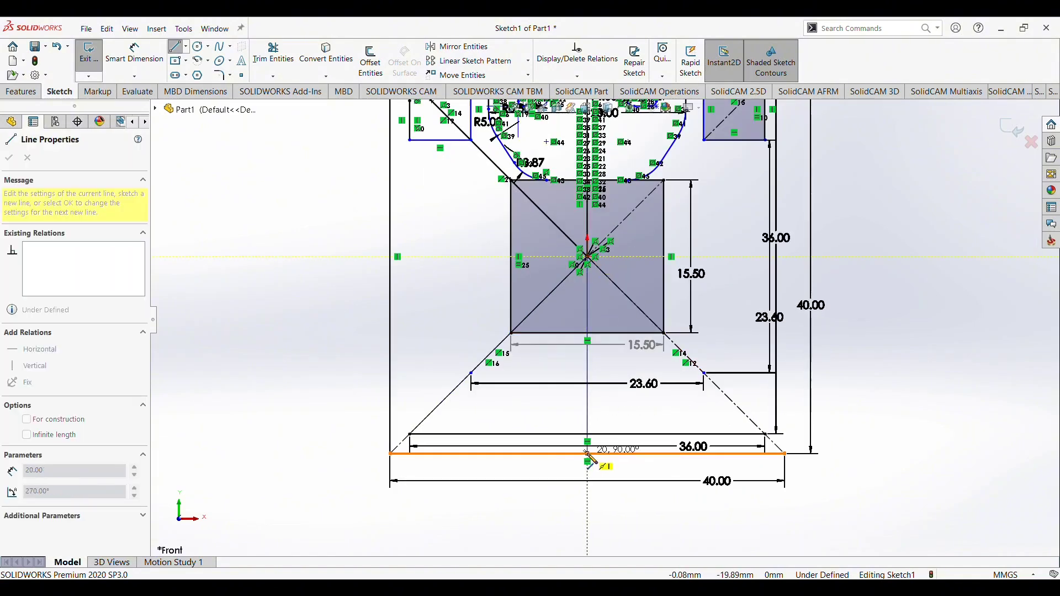
{"action": "key", "text": "Escape"}
{"action": "key", "text": "Escape"}
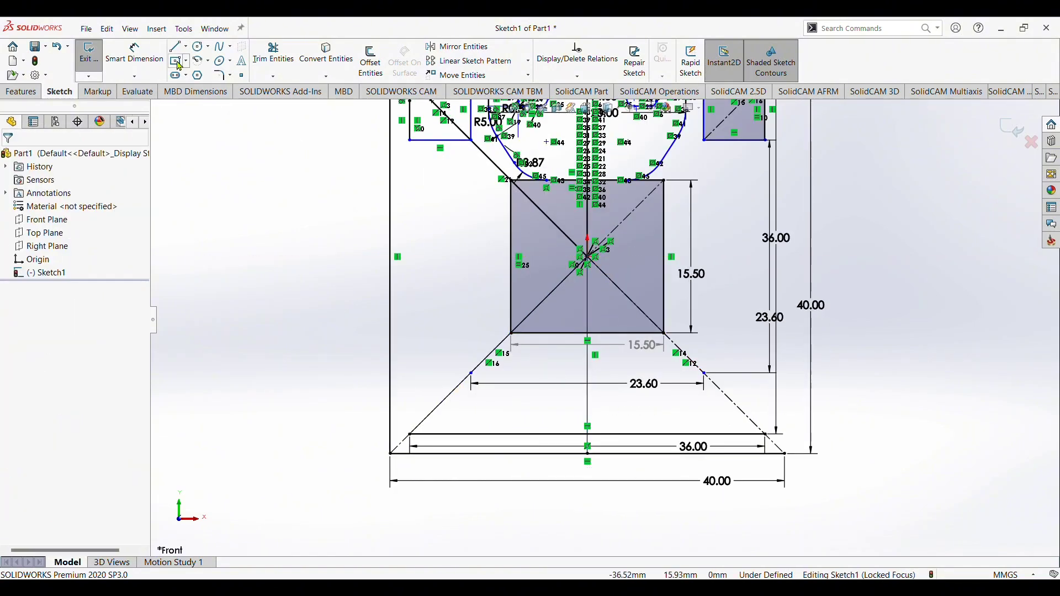
- Draw a horizontal line from the sketch's left edge through the square's centre
{"action": "left_click", "coordinate": [457, 48]}
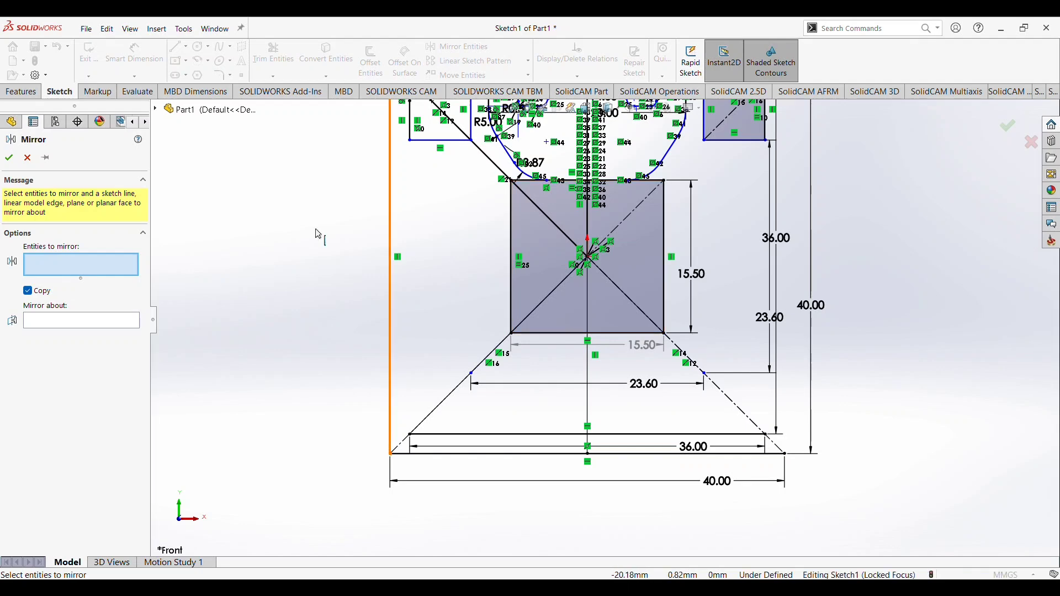
{"action": "left_click", "coordinate": [25, 159]}
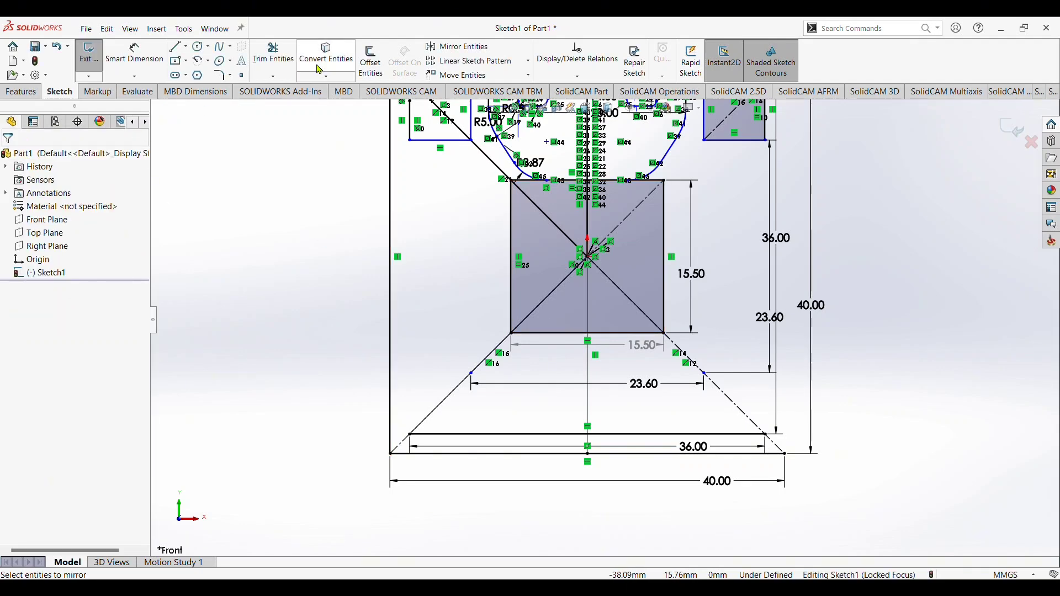
{"action": "left_click", "coordinate": [176, 47]}
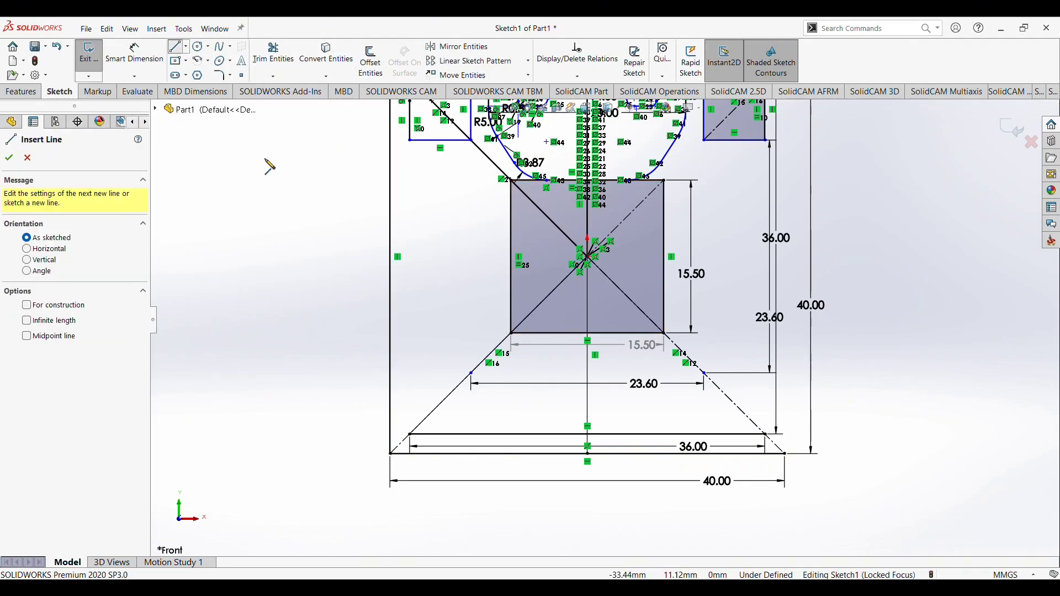
{"action": "left_click", "coordinate": [391, 257]}
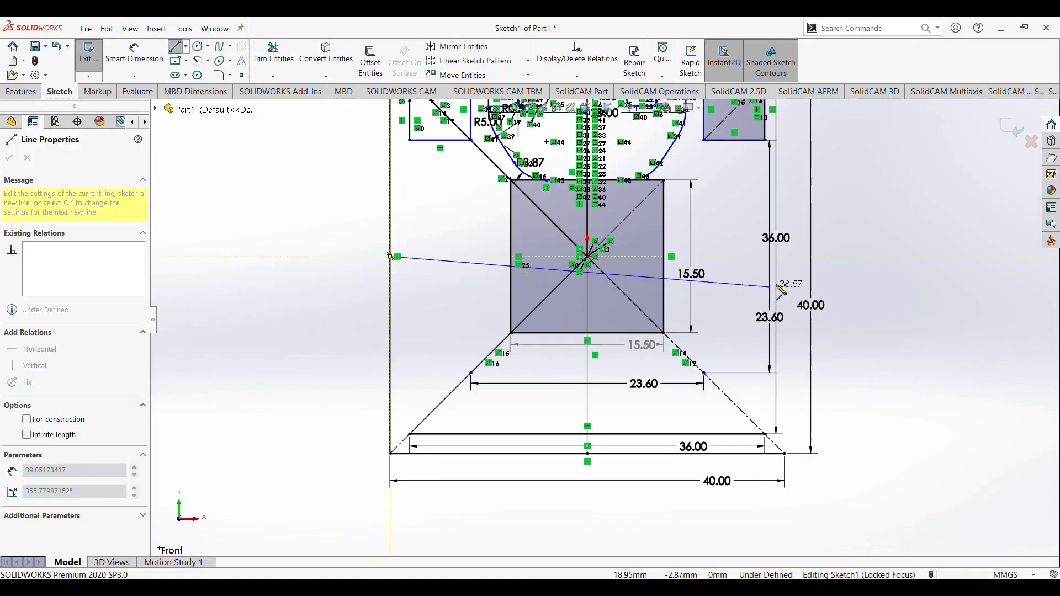
{"action": "left_click", "coordinate": [778, 257]}
{"action": "key", "text": "Escape"}
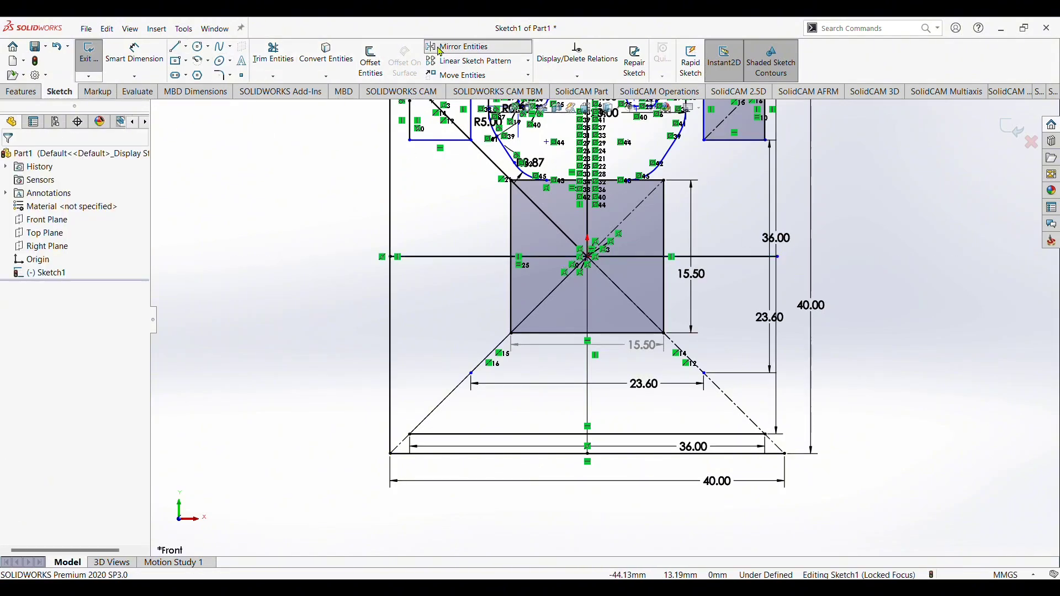
{"action": "left_click", "coordinate": [459, 46]}
- Set the horizontal centre line as mirror axis and select the left hook's lines and arcs
{"action": "left_click", "coordinate": [122, 318]}
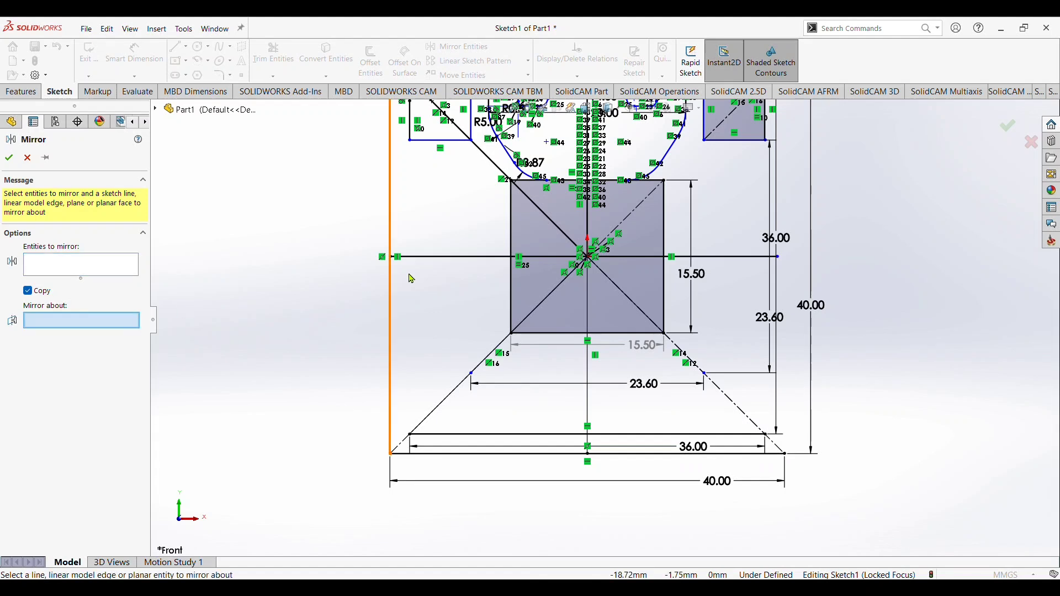
{"action": "left_click", "coordinate": [497, 256]}
{"action": "left_click", "coordinate": [94, 264]}
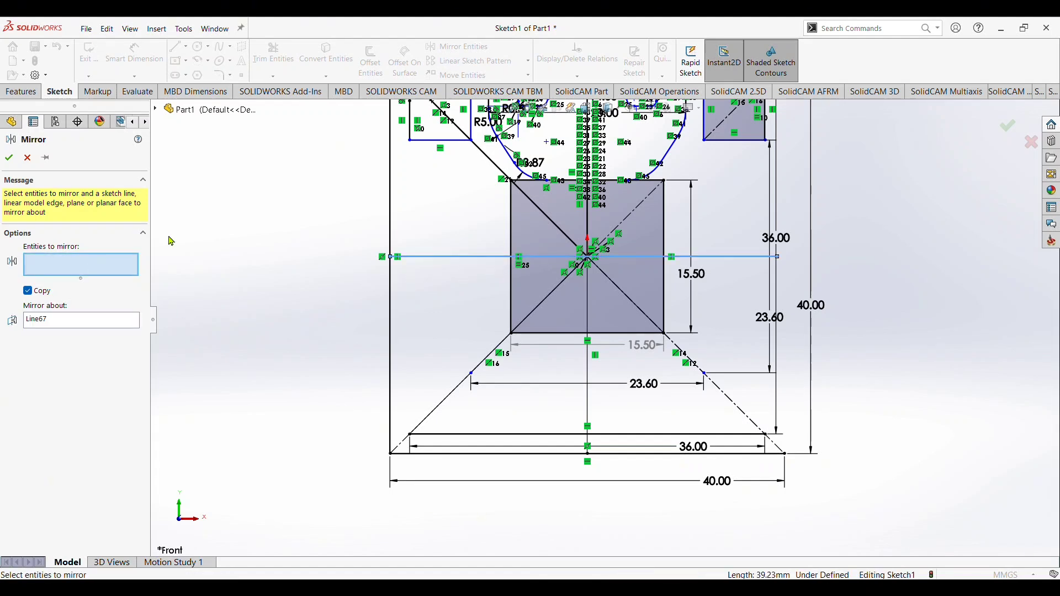
{"action": "left_click", "coordinate": [515, 162]}
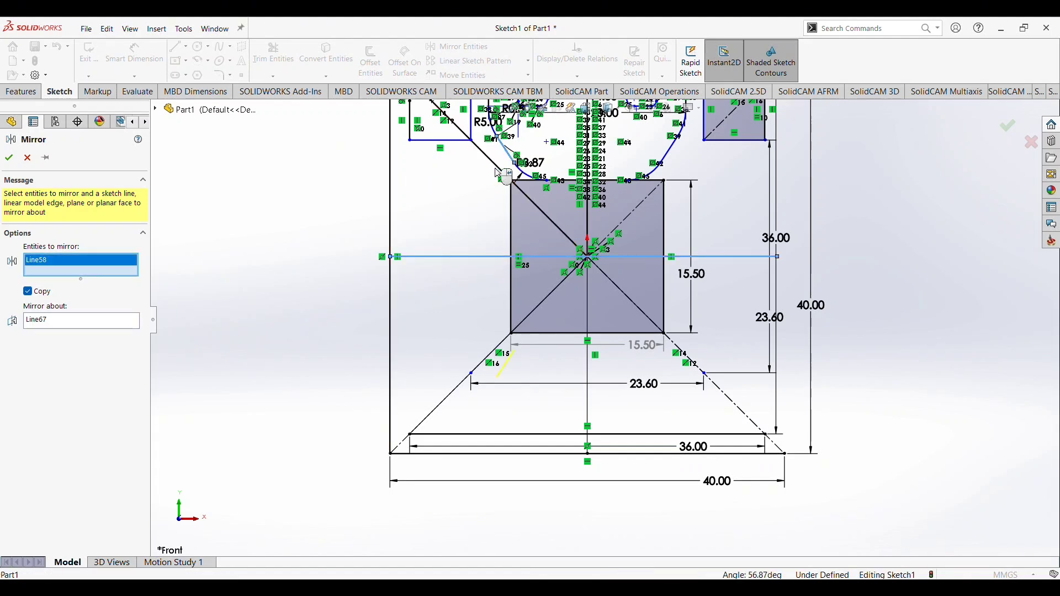
{"action": "left_click", "coordinate": [530, 178]}
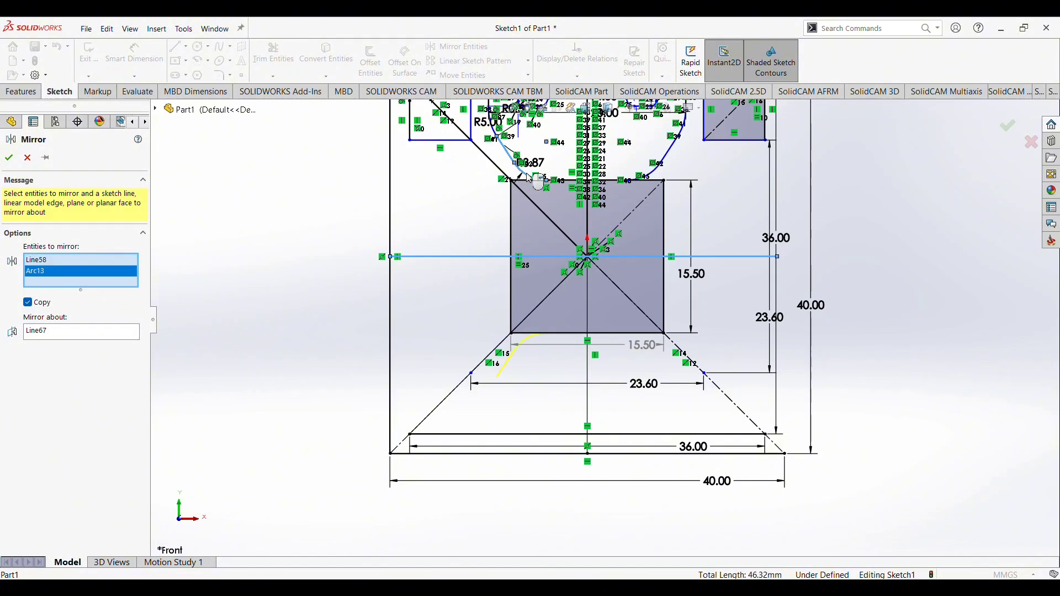
{"action": "scroll", "coordinate": [534, 182], "scroll_direction": "down", "scroll_amount": 1}
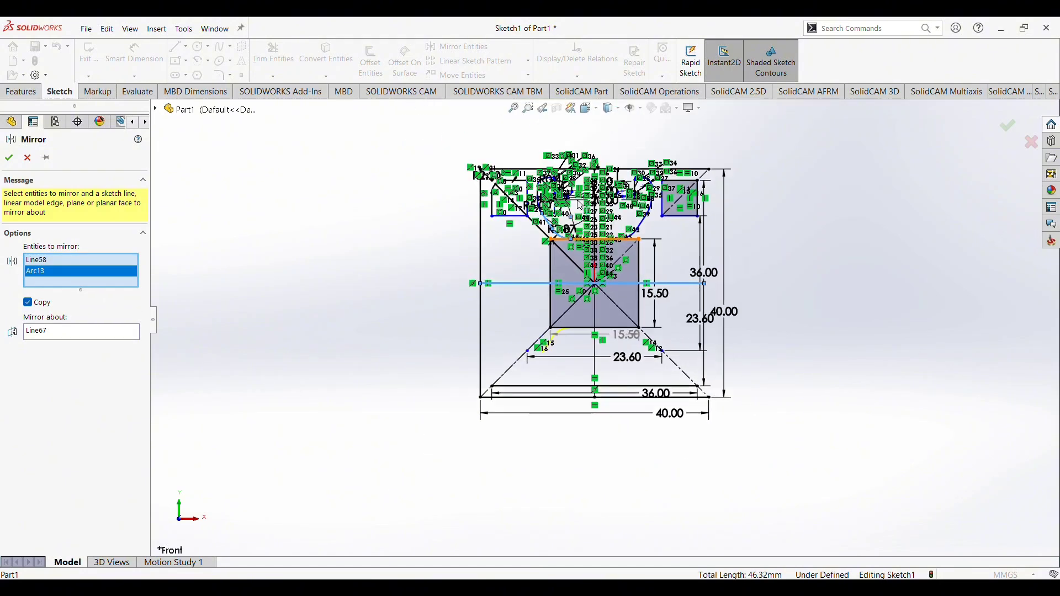
{"action": "scroll", "coordinate": [558, 204], "scroll_direction": "down", "scroll_amount": 1}
{"action": "scroll", "coordinate": [586, 224], "scroll_direction": "down", "scroll_amount": 1}
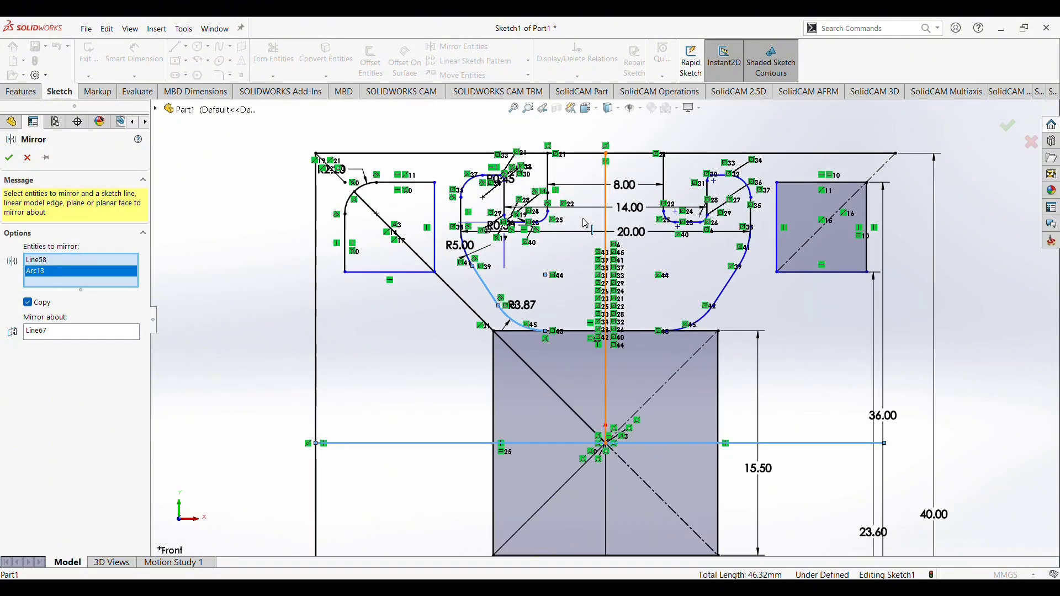
{"action": "scroll", "coordinate": [568, 207], "scroll_direction": "down", "scroll_amount": 1}
{"action": "scroll", "coordinate": [566, 202], "scroll_direction": "down", "scroll_amount": 1}
{"action": "left_click", "coordinate": [393, 291]}
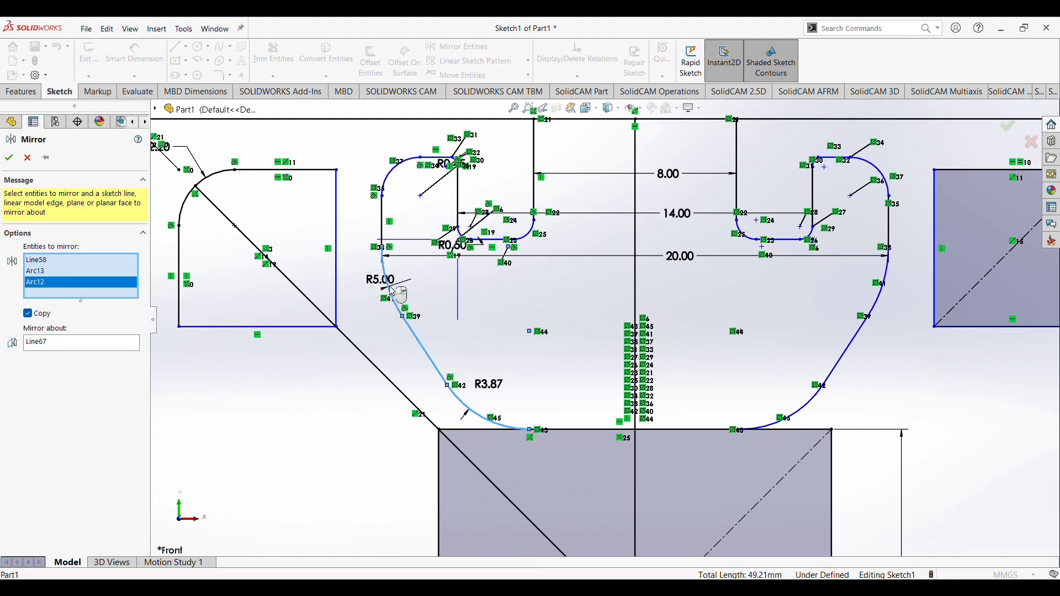
{"action": "left_click", "coordinate": [386, 234]}
{"action": "left_click", "coordinate": [392, 176]}
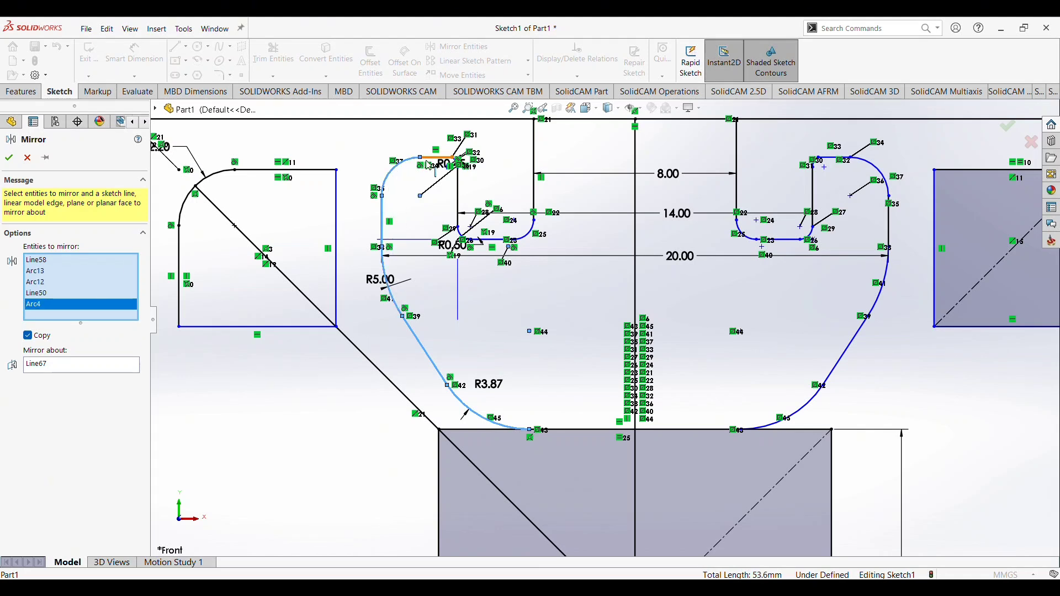
{"action": "left_click", "coordinate": [433, 160]}
{"action": "left_click", "coordinate": [459, 205]}
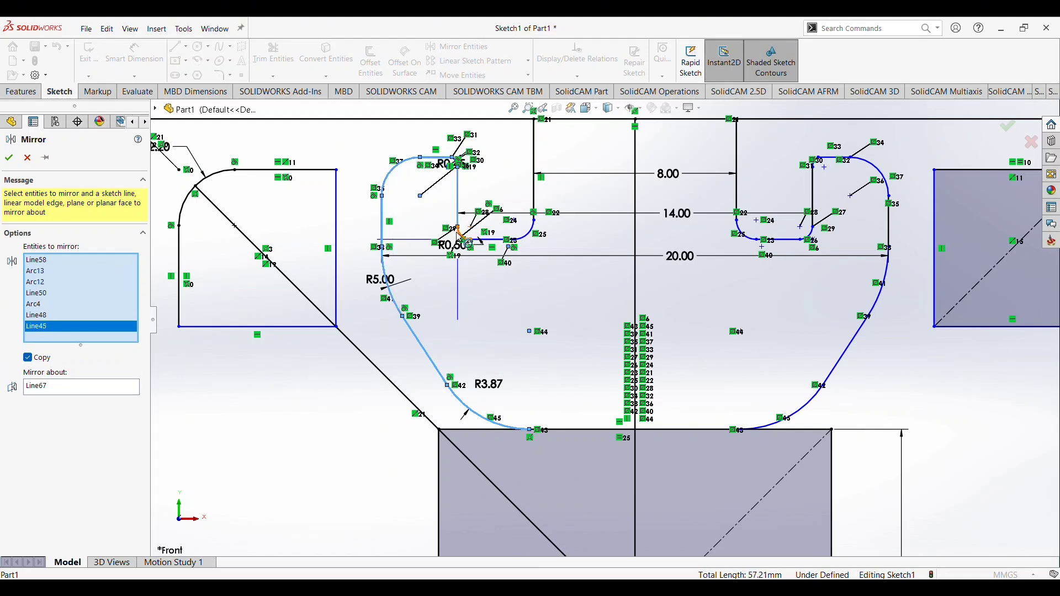
{"action": "left_click", "coordinate": [468, 241]}
{"action": "left_click", "coordinate": [497, 243]}
{"action": "left_click", "coordinate": [529, 232]}
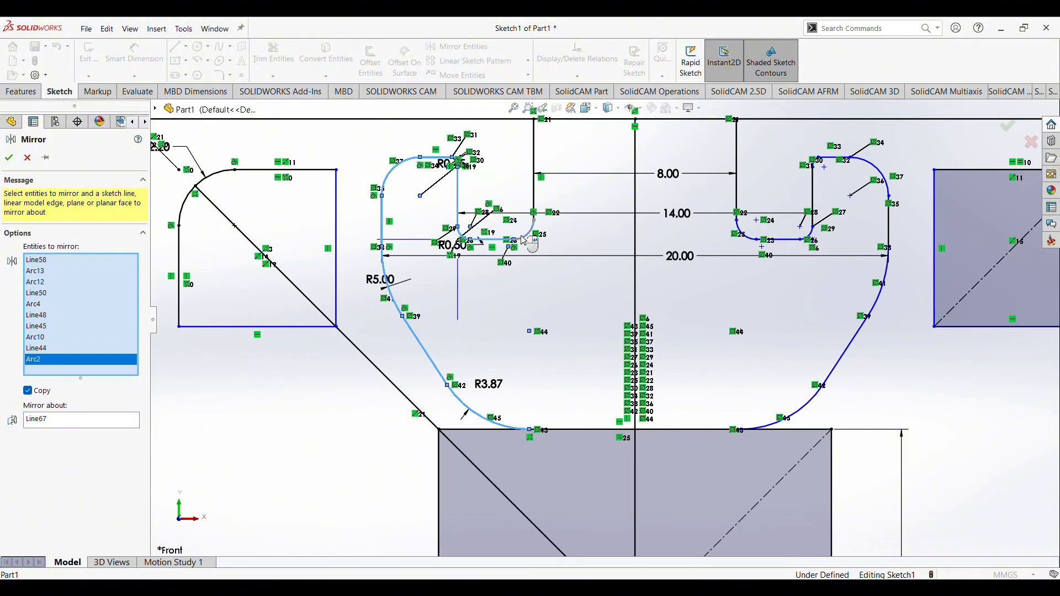
{"action": "left_click", "coordinate": [534, 196]}
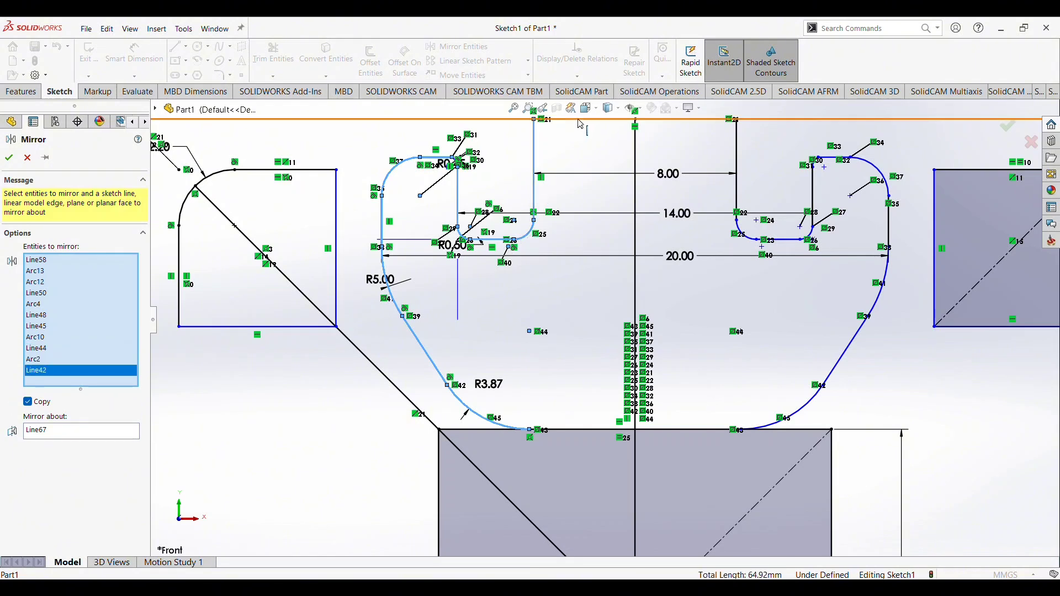
- Add the right inner hook's lines and corner arcs to the mirror set
{"action": "left_click", "coordinate": [743, 170]}
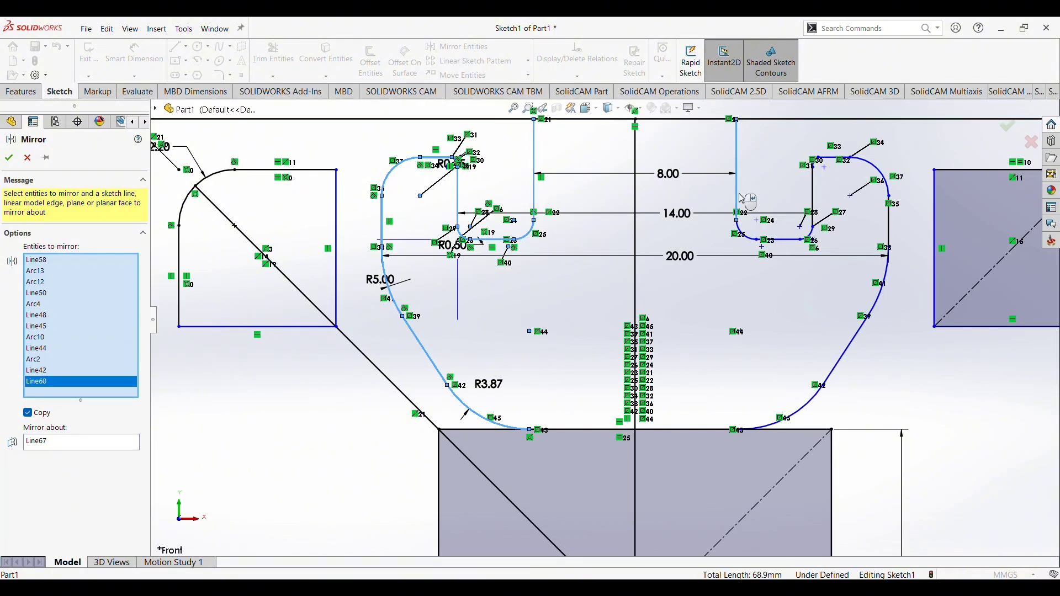
{"action": "left_click", "coordinate": [742, 235]}
{"action": "left_click", "coordinate": [784, 241]}
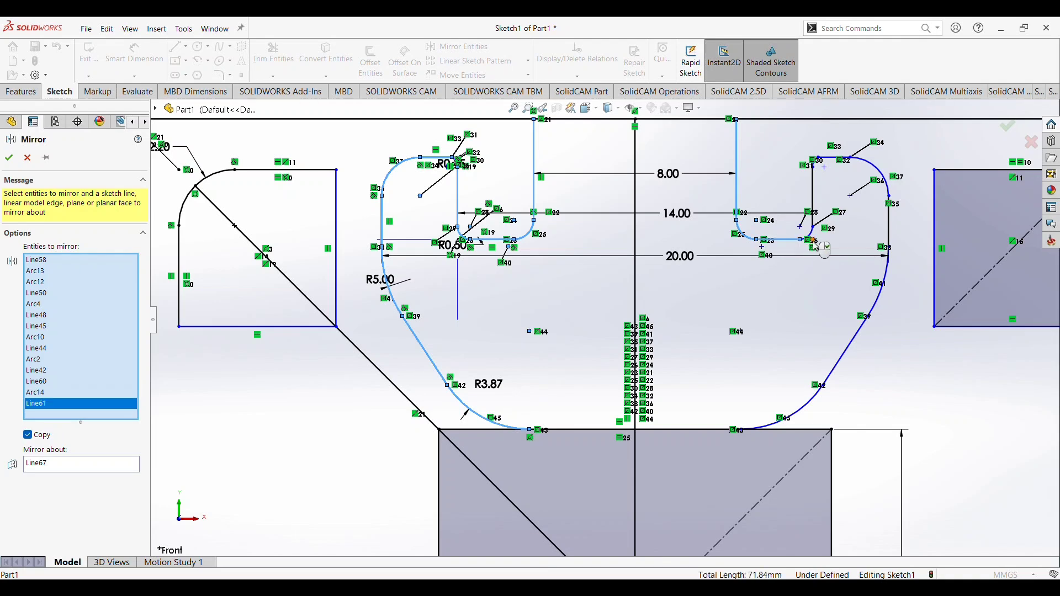
{"action": "left_click", "coordinate": [813, 235]}
{"action": "left_click", "coordinate": [813, 215]}
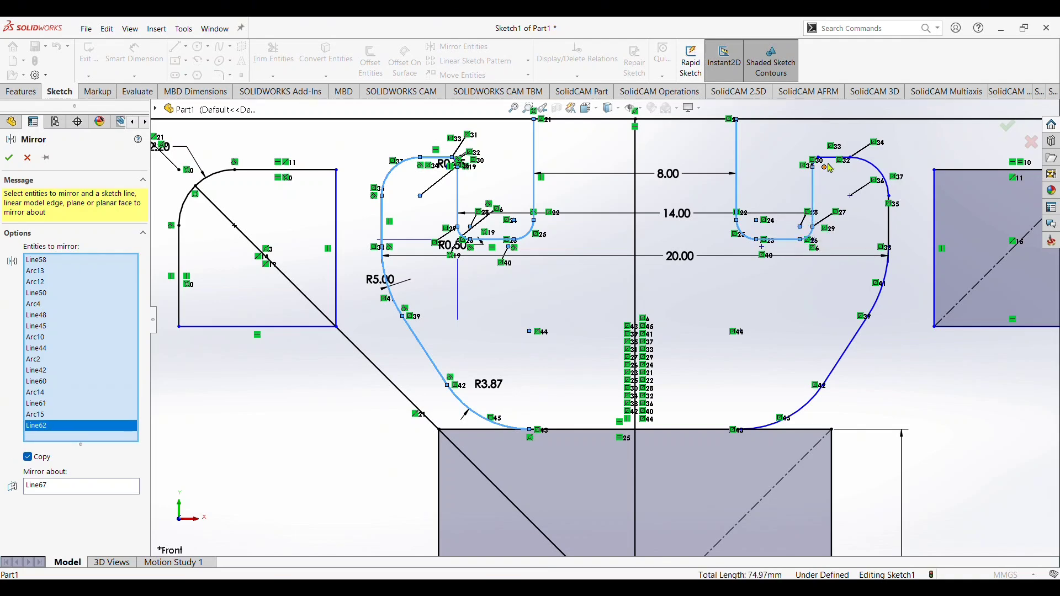
{"action": "left_click", "coordinate": [835, 163]}
{"action": "scroll", "coordinate": [818, 176], "scroll_direction": "down", "scroll_amount": 5}
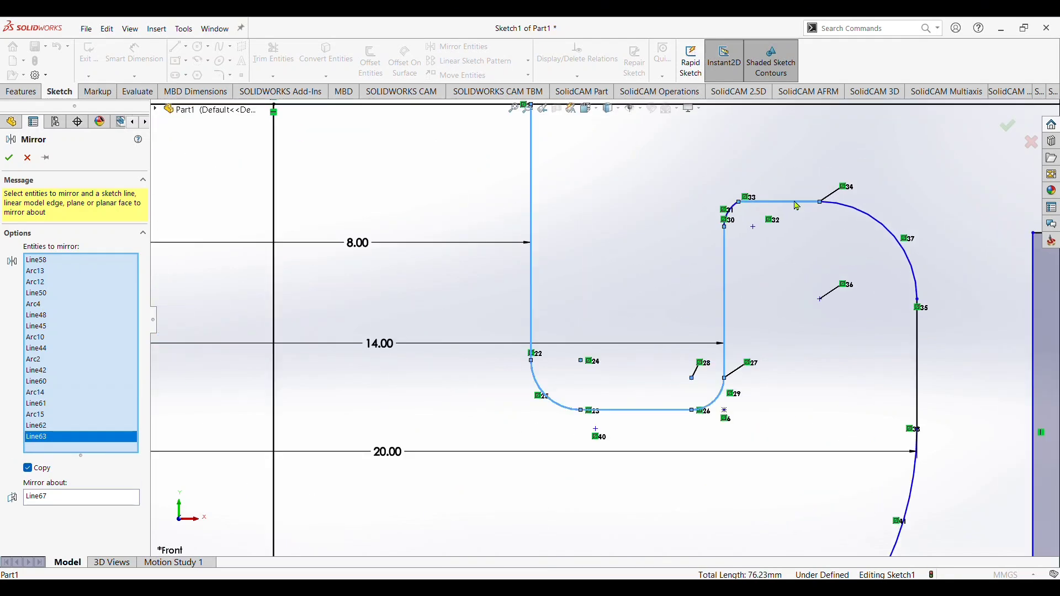
{"action": "left_click", "coordinate": [735, 211]}
{"action": "scroll", "coordinate": [746, 218], "scroll_direction": "up", "scroll_amount": 3}
{"action": "scroll", "coordinate": [750, 221], "scroll_direction": "up", "scroll_amount": 2}
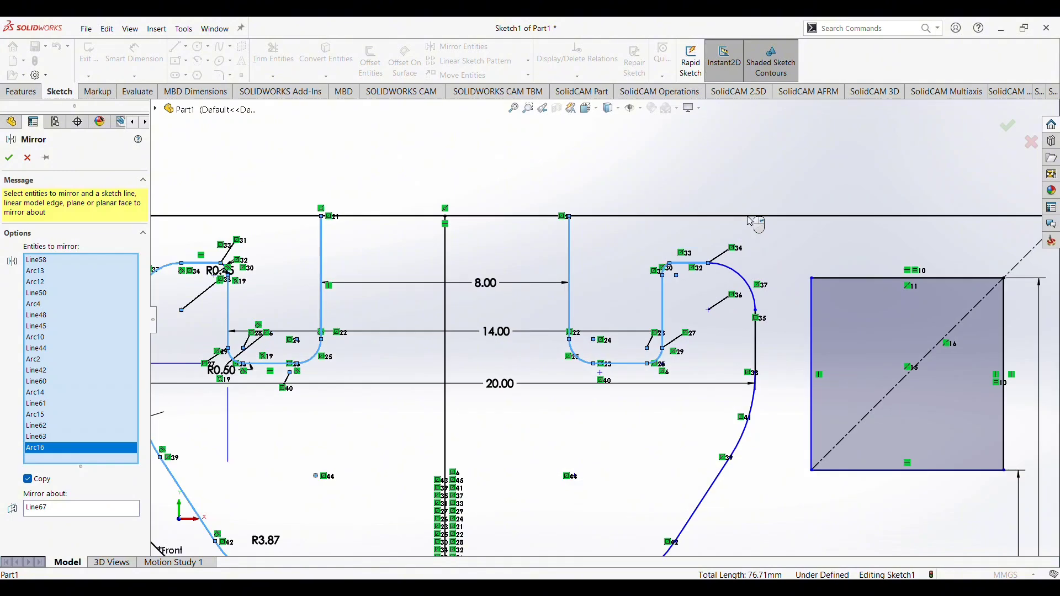
{"action": "scroll", "coordinate": [359, 265], "scroll_direction": "down", "scroll_amount": 3}
{"action": "scroll", "coordinate": [359, 266], "scroll_direction": "down", "scroll_amount": 3}
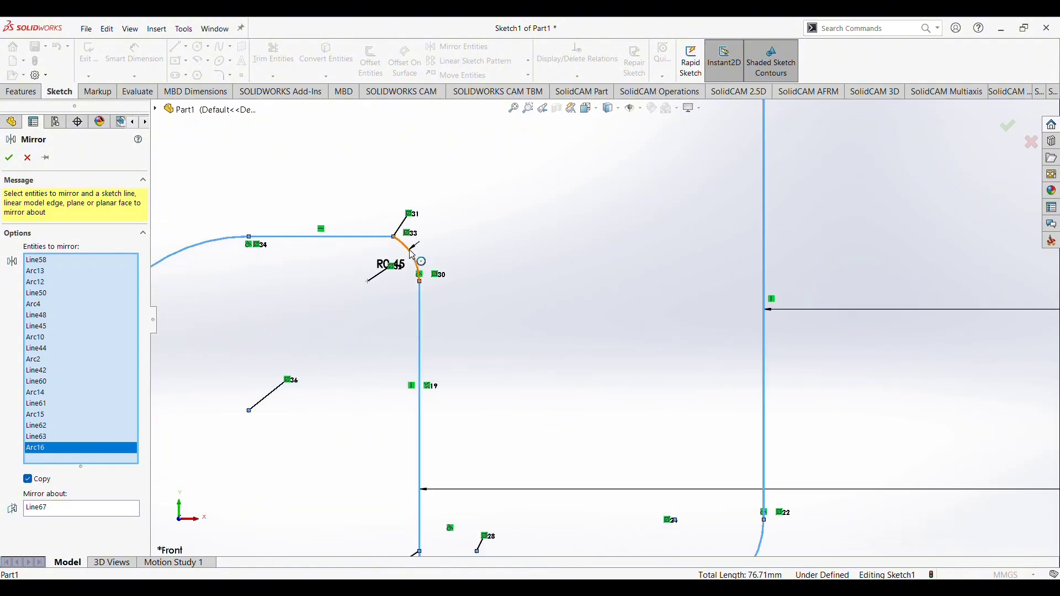
- Add the R0.45 arc and the profile's remaining right-side lines and arcs
{"action": "left_click", "coordinate": [413, 256]}
{"action": "scroll", "coordinate": [518, 295], "scroll_direction": "up", "scroll_amount": 3}
{"action": "scroll", "coordinate": [607, 309], "scroll_direction": "up", "scroll_amount": 2}
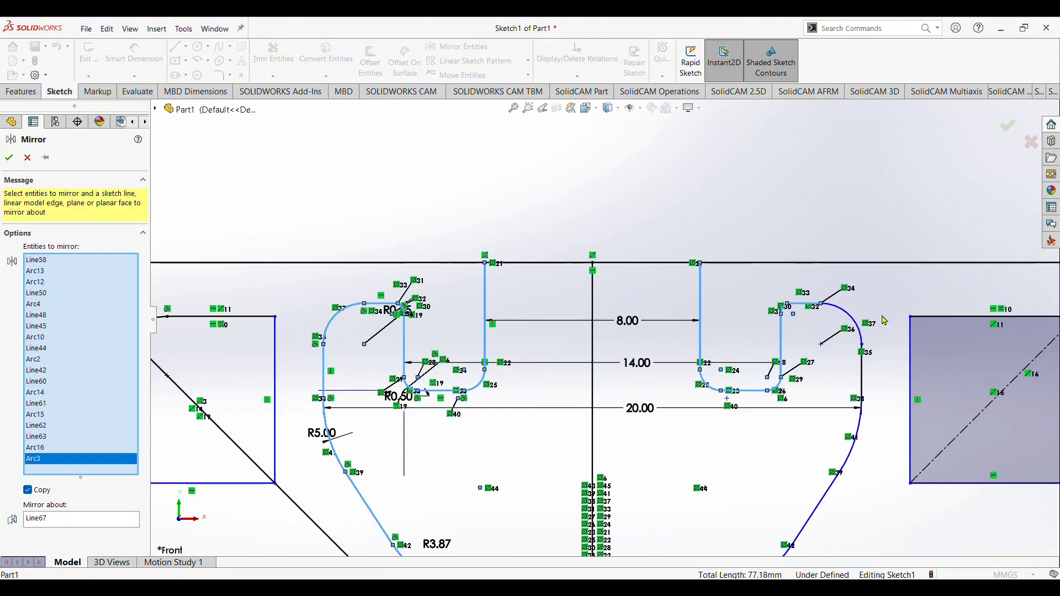
{"action": "left_click", "coordinate": [847, 325]}
{"action": "scroll", "coordinate": [842, 334], "scroll_direction": "up", "scroll_amount": 3}
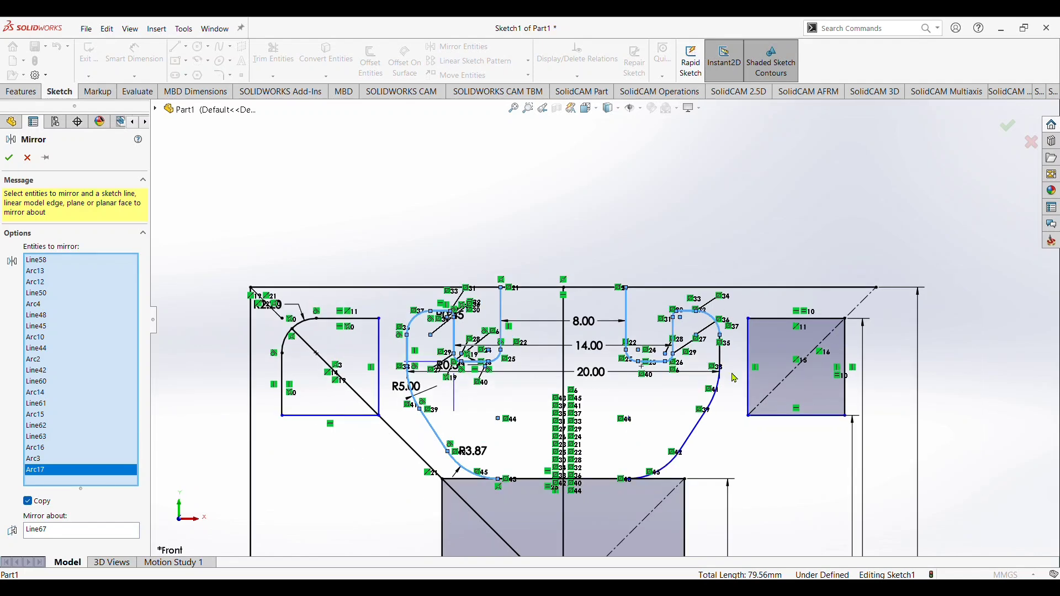
{"action": "scroll", "coordinate": [735, 379], "scroll_direction": "down", "scroll_amount": 3}
{"action": "left_click", "coordinate": [676, 315]}
{"action": "scroll", "coordinate": [645, 394], "scroll_direction": "up", "scroll_amount": 2}
{"action": "scroll", "coordinate": [645, 394], "scroll_direction": "up", "scroll_amount": 1}
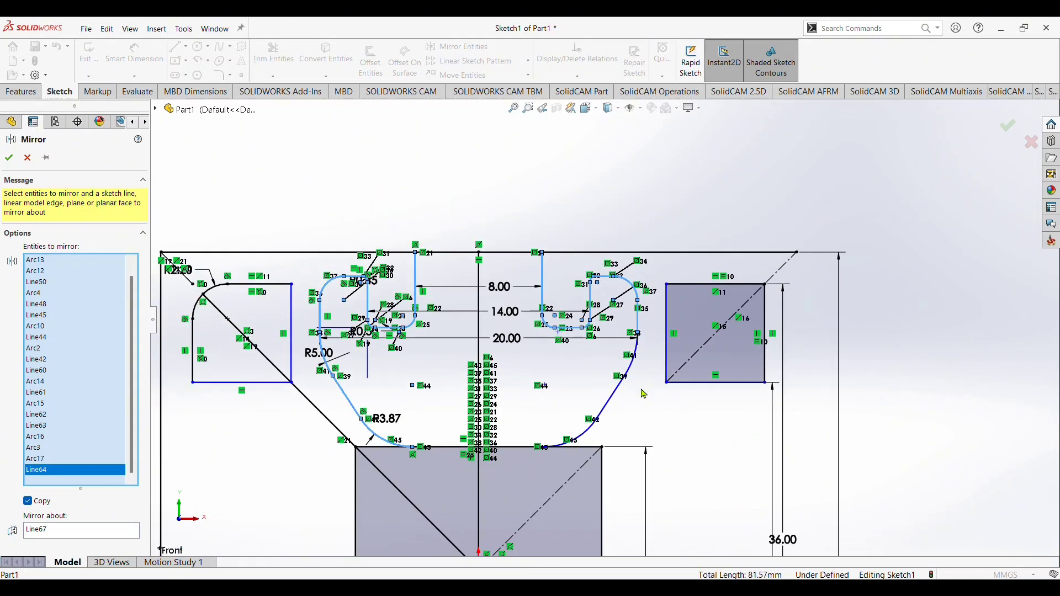
{"action": "left_click", "coordinate": [615, 401]}
{"action": "left_click", "coordinate": [634, 369]}
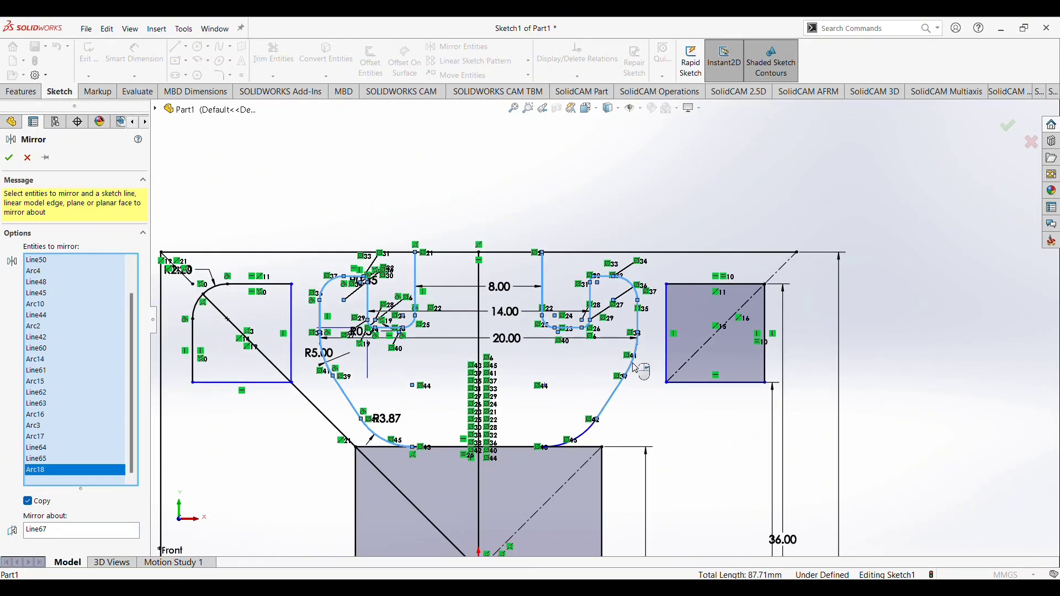
{"action": "left_click", "coordinate": [582, 439]}
{"action": "scroll", "coordinate": [582, 441], "scroll_direction": "up", "scroll_amount": 2}
{"action": "scroll", "coordinate": [581, 441], "scroll_direction": "up", "scroll_amount": 1}
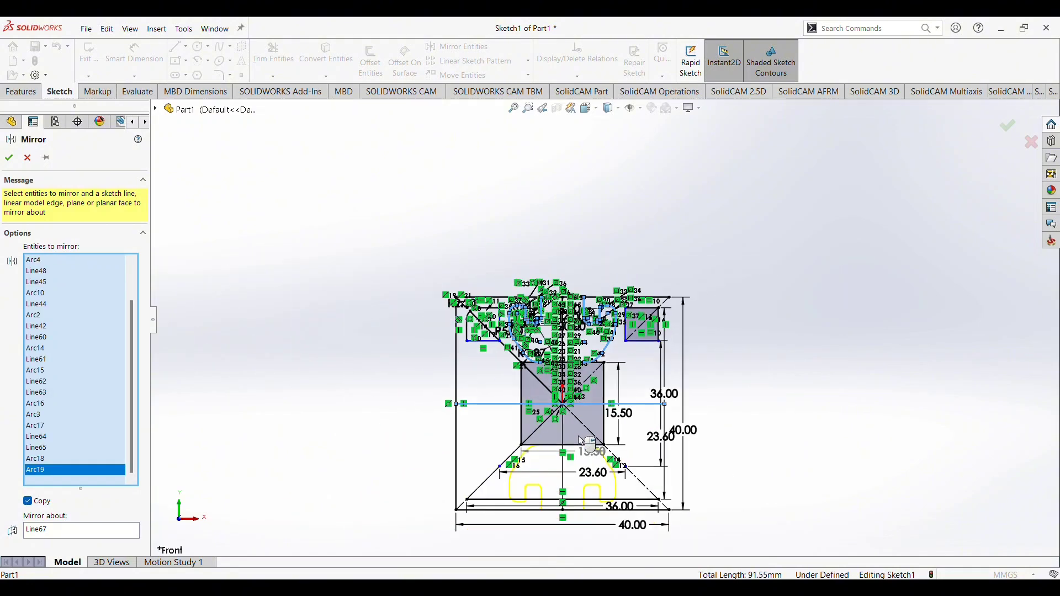
{"action": "scroll", "coordinate": [581, 441], "scroll_direction": "down", "scroll_amount": 1}
{"action": "scroll", "coordinate": [582, 440], "scroll_direction": "down", "scroll_amount": 2}
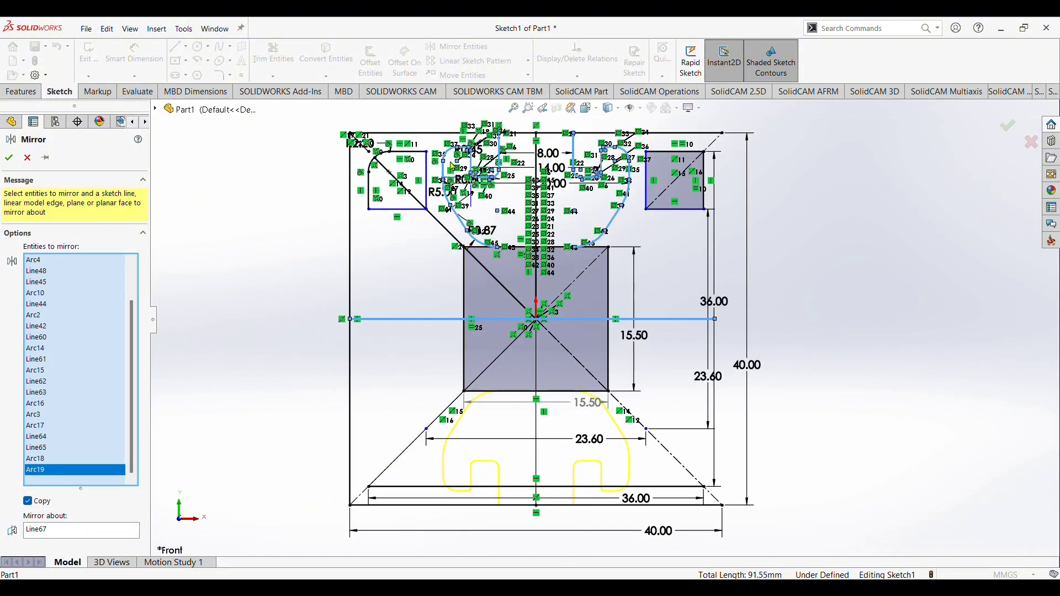
- Apply the horizontal mirror, then start a mirror about the diagonal line with the first corner entities
{"action": "left_click", "coordinate": [9, 160]}
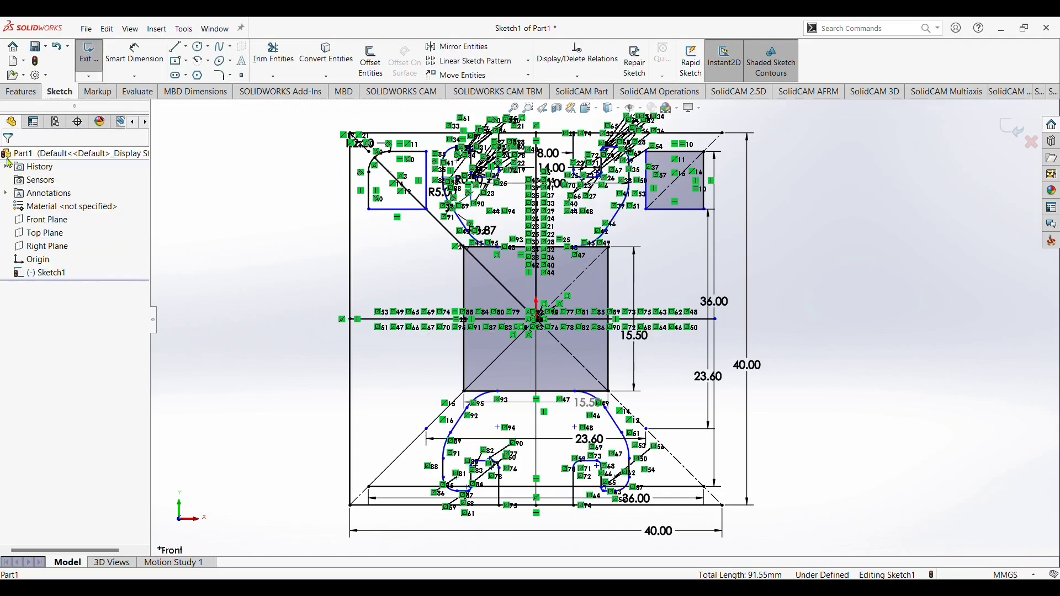
{"action": "left_click", "coordinate": [442, 48]}
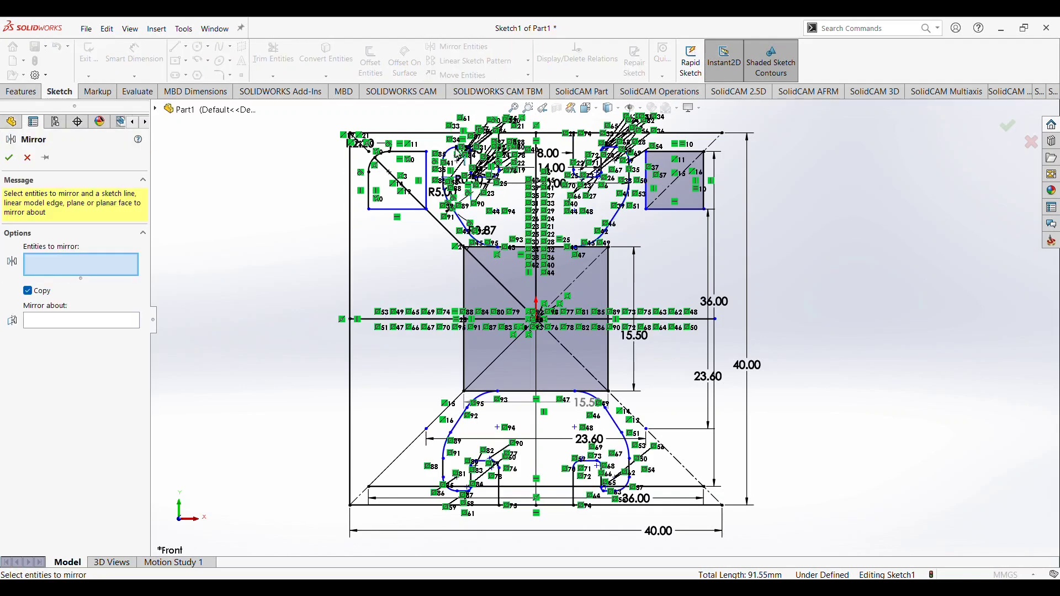
{"action": "scroll", "coordinate": [504, 298], "scroll_direction": "down", "scroll_amount": 1}
{"action": "scroll", "coordinate": [505, 298], "scroll_direction": "down", "scroll_amount": 2}
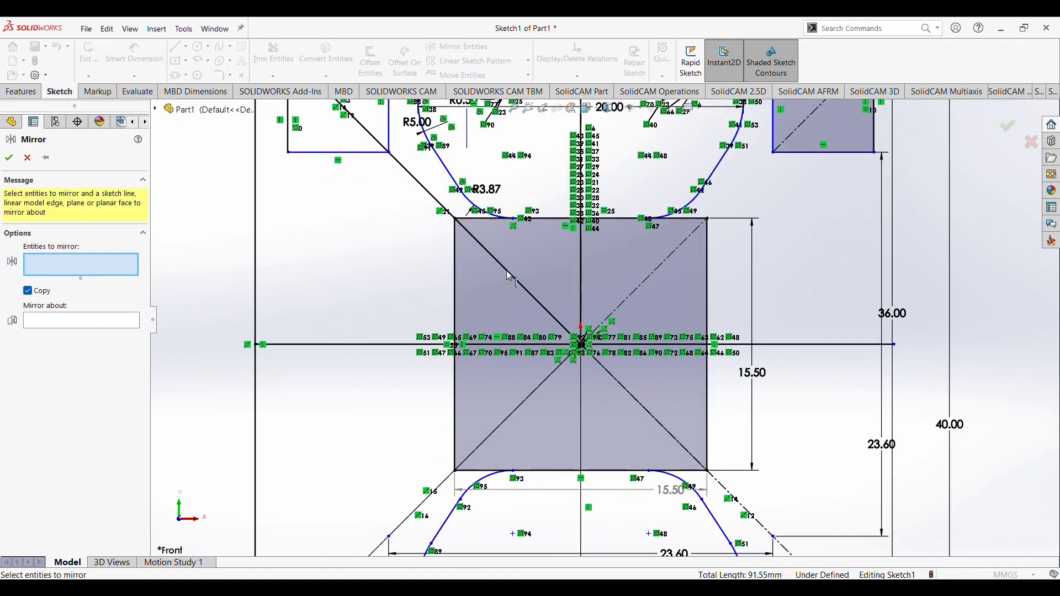
{"action": "left_click", "coordinate": [137, 323]}
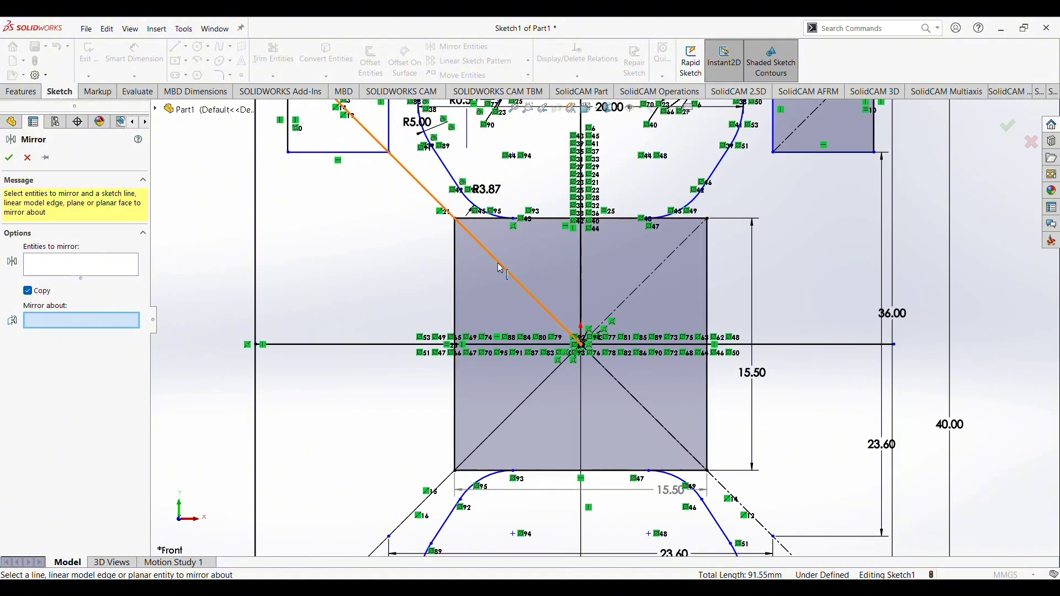
{"action": "left_click", "coordinate": [499, 262]}
{"action": "left_click", "coordinate": [111, 272]}
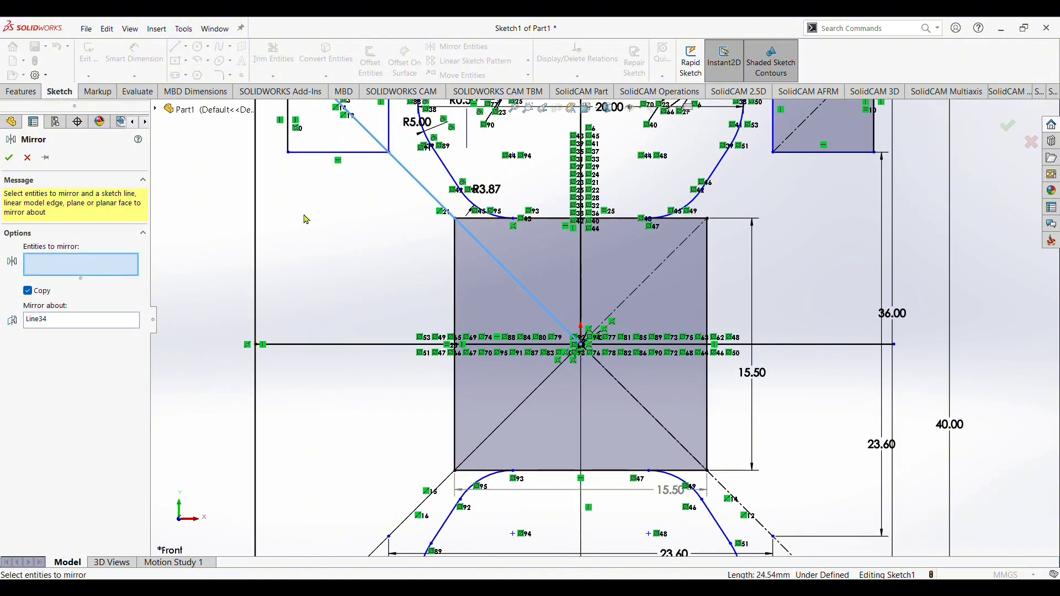
{"action": "left_click", "coordinate": [450, 175]}
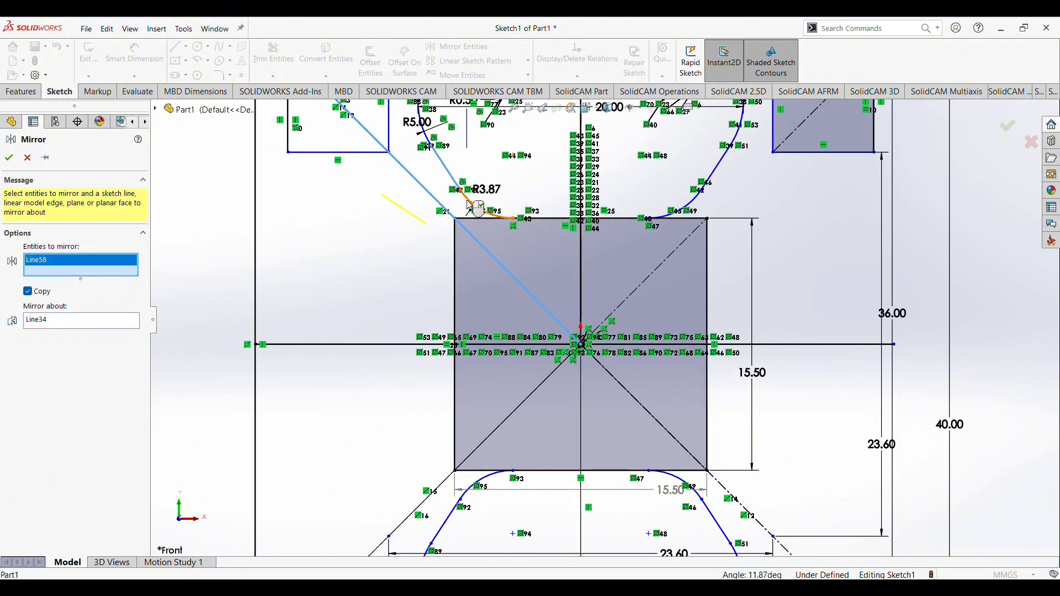
{"action": "left_click", "coordinate": [454, 179]}
- Add the hook's arcs and lines, including the R0.45 and R0.50 corners, to the mirror set
{"action": "scroll", "coordinate": [605, 321], "scroll_direction": "up", "scroll_amount": 3}
{"action": "scroll", "coordinate": [505, 208], "scroll_direction": "down", "scroll_amount": 3}
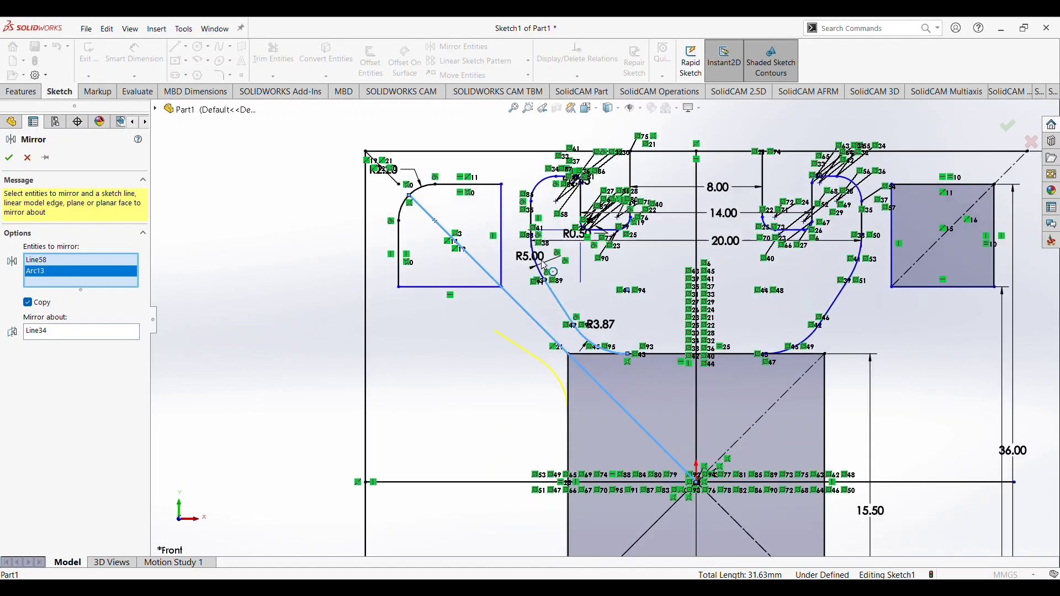
{"action": "scroll", "coordinate": [506, 208], "scroll_direction": "down", "scroll_amount": 2}
{"action": "left_click", "coordinate": [551, 287]}
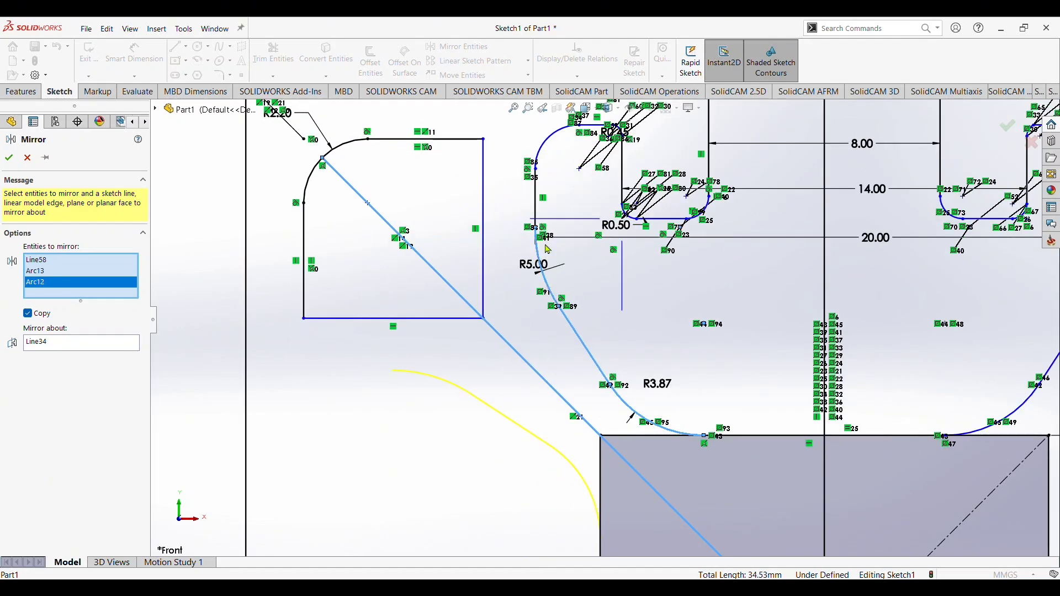
{"action": "left_click", "coordinate": [540, 203]}
{"action": "left_click", "coordinate": [545, 145]}
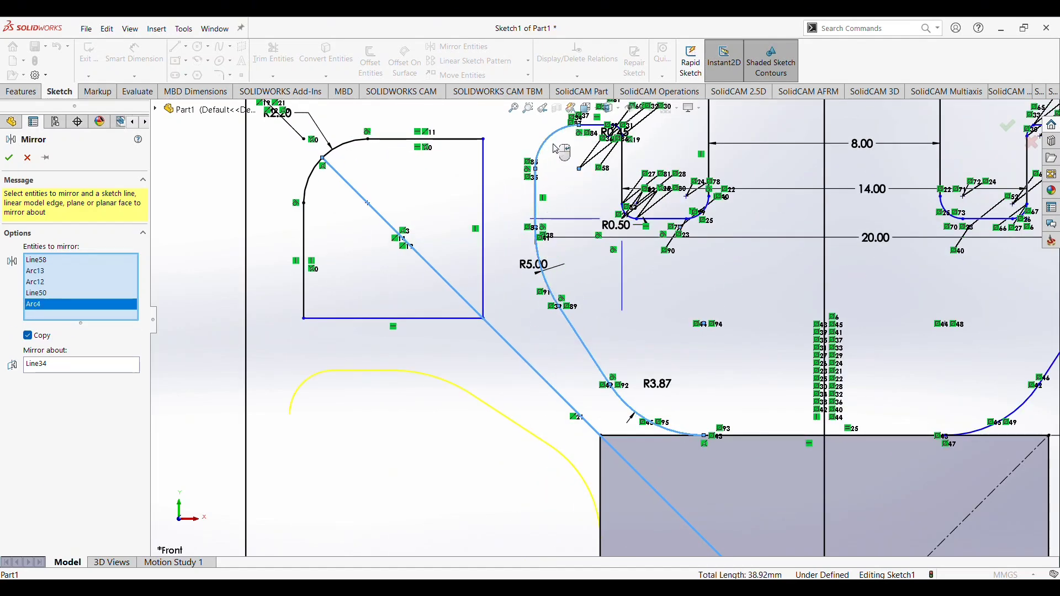
{"action": "left_click", "coordinate": [599, 131]}
{"action": "scroll", "coordinate": [607, 138], "scroll_direction": "down", "scroll_amount": 3}
{"action": "left_click", "coordinate": [617, 161]}
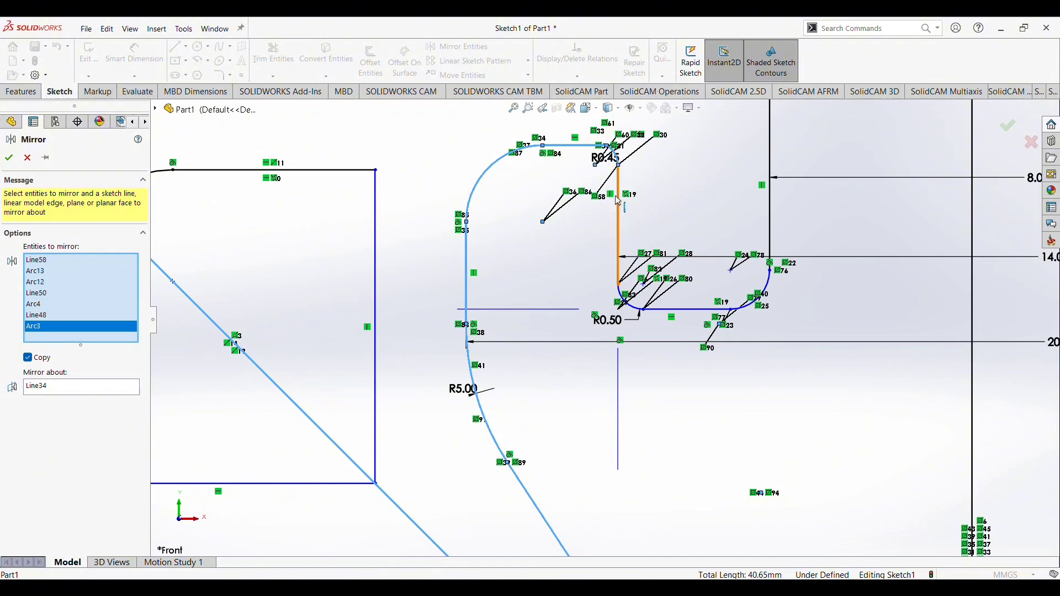
{"action": "left_click", "coordinate": [618, 202]}
{"action": "left_click", "coordinate": [626, 302]}
{"action": "left_click", "coordinate": [672, 311]}
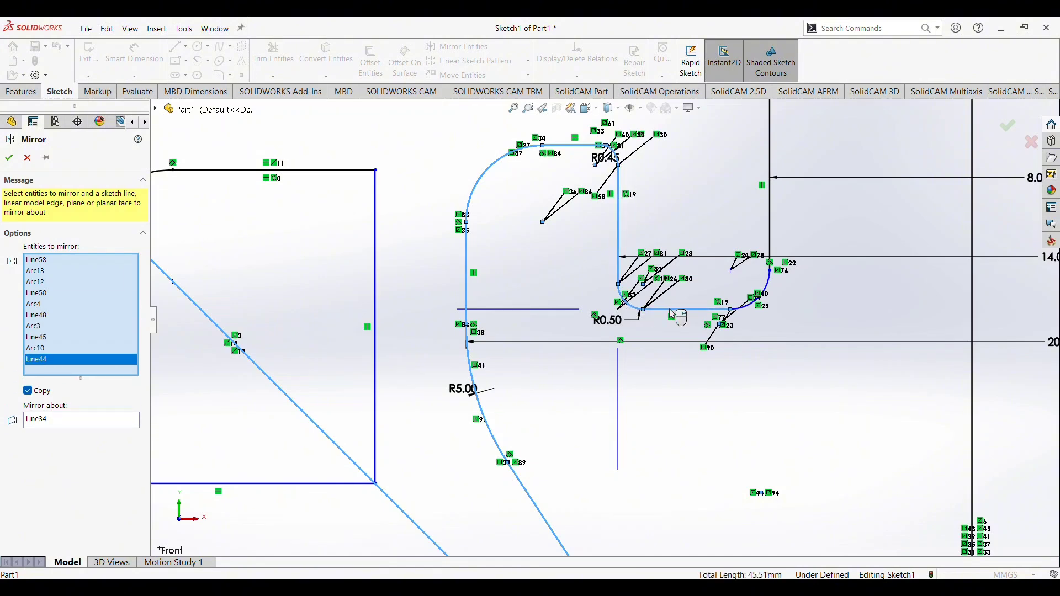
{"action": "left_click", "coordinate": [752, 305]}
{"action": "left_click", "coordinate": [771, 249]}
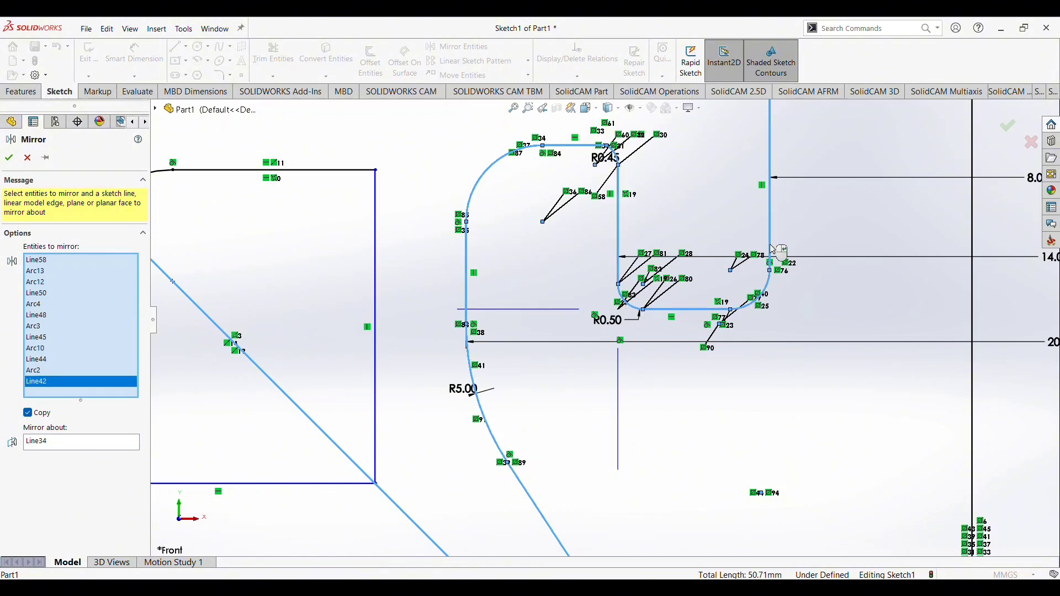
{"action": "scroll", "coordinate": [774, 251], "scroll_direction": "up", "scroll_amount": 3}
{"action": "scroll", "coordinate": [746, 260], "scroll_direction": "up", "scroll_amount": 2}
{"action": "scroll", "coordinate": [679, 279], "scroll_direction": "down", "scroll_amount": 4}
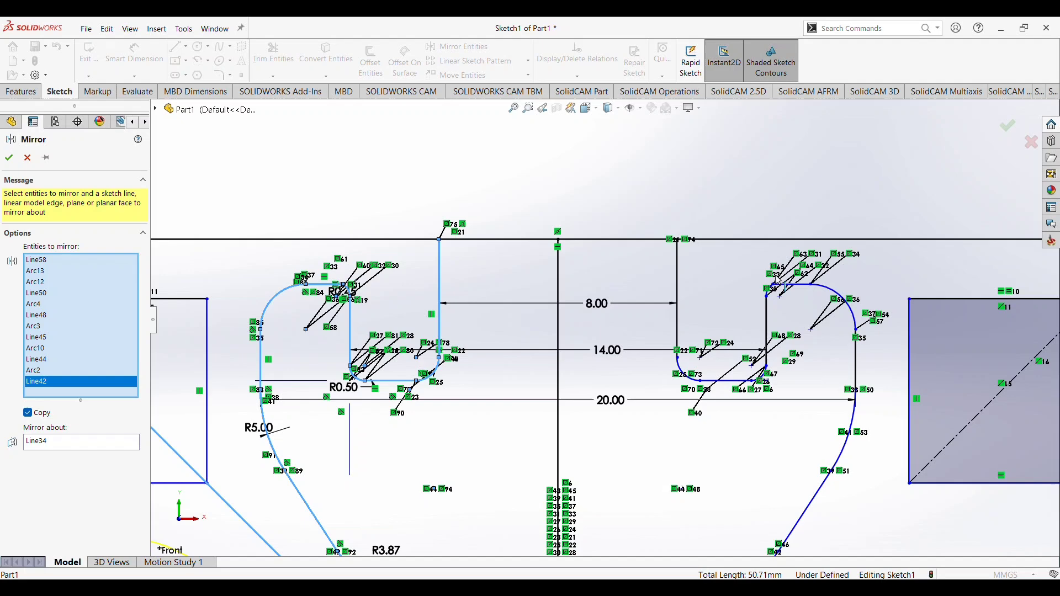
- Add the right hook's lines and corner arcs, from the 8.00 line to its outer side
{"action": "left_click", "coordinate": [679, 279]}
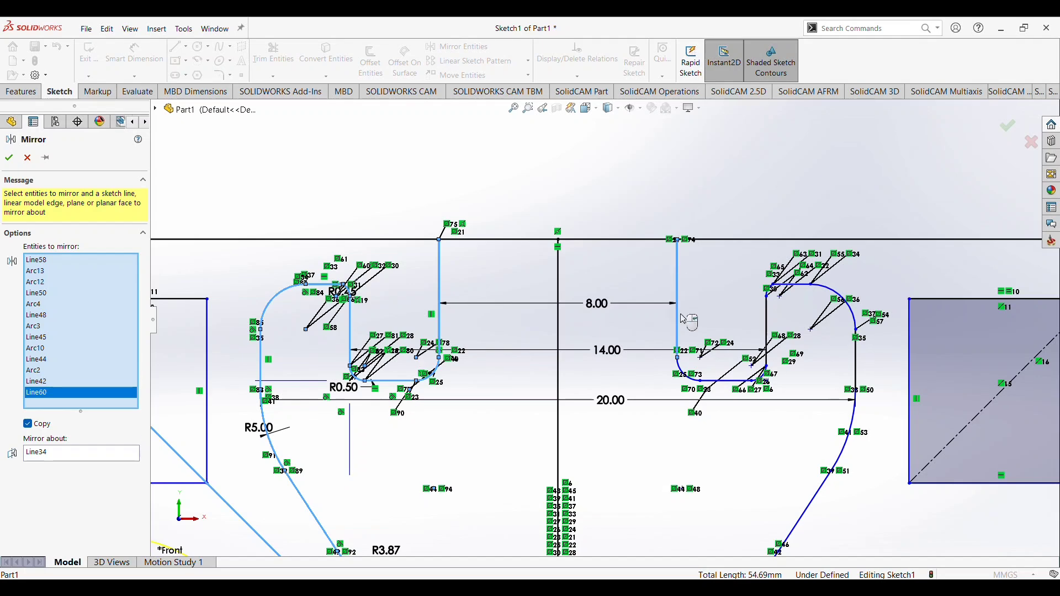
{"action": "left_click", "coordinate": [688, 378]}
{"action": "left_click", "coordinate": [734, 381]}
{"action": "scroll", "coordinate": [778, 387], "scroll_direction": "down", "scroll_amount": 1}
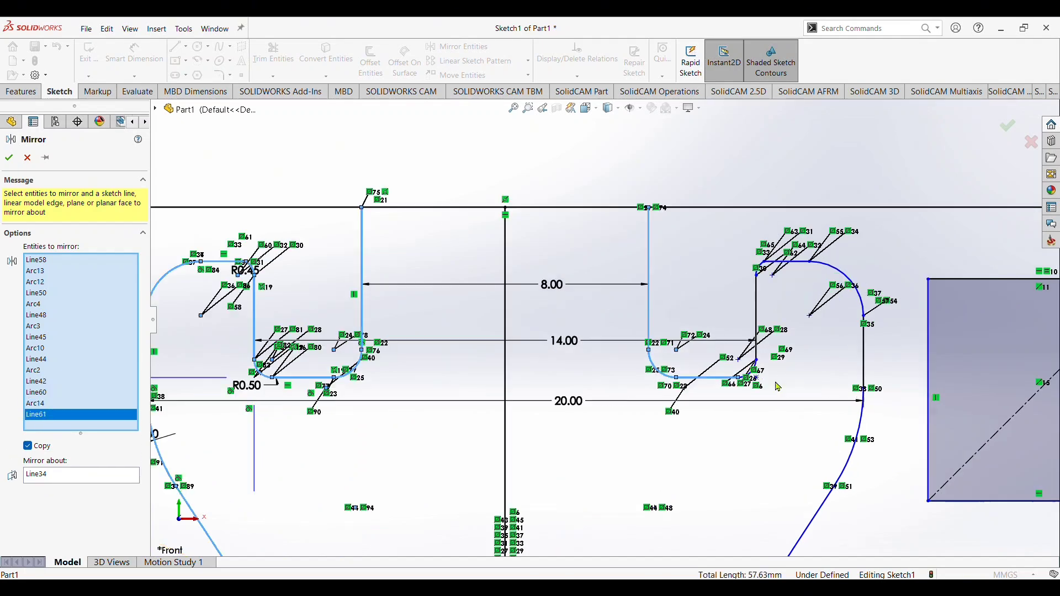
{"action": "scroll", "coordinate": [779, 387], "scroll_direction": "down", "scroll_amount": 2}
{"action": "left_click", "coordinate": [728, 360]}
{"action": "left_click", "coordinate": [732, 296]}
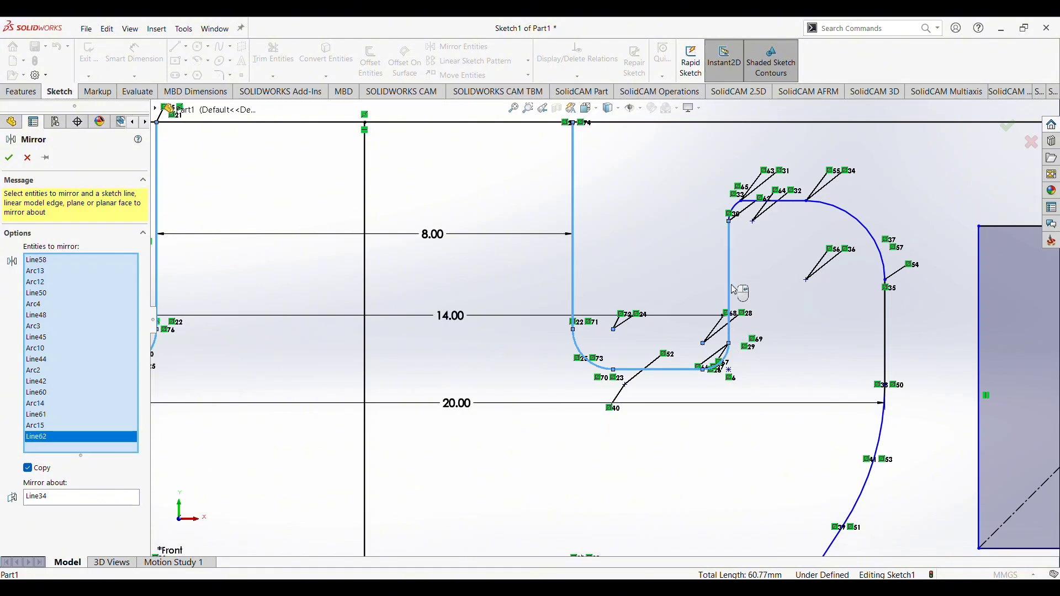
{"action": "left_click", "coordinate": [738, 212]}
{"action": "left_click", "coordinate": [771, 202]}
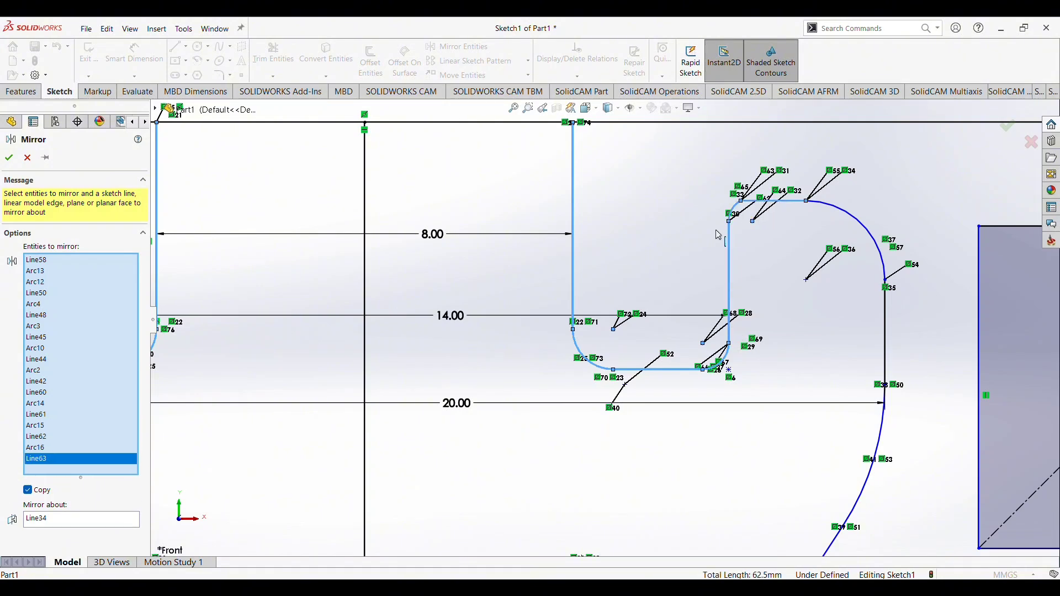
{"action": "left_click", "coordinate": [863, 224]}
{"action": "scroll", "coordinate": [895, 292], "scroll_direction": "up", "scroll_amount": 1}
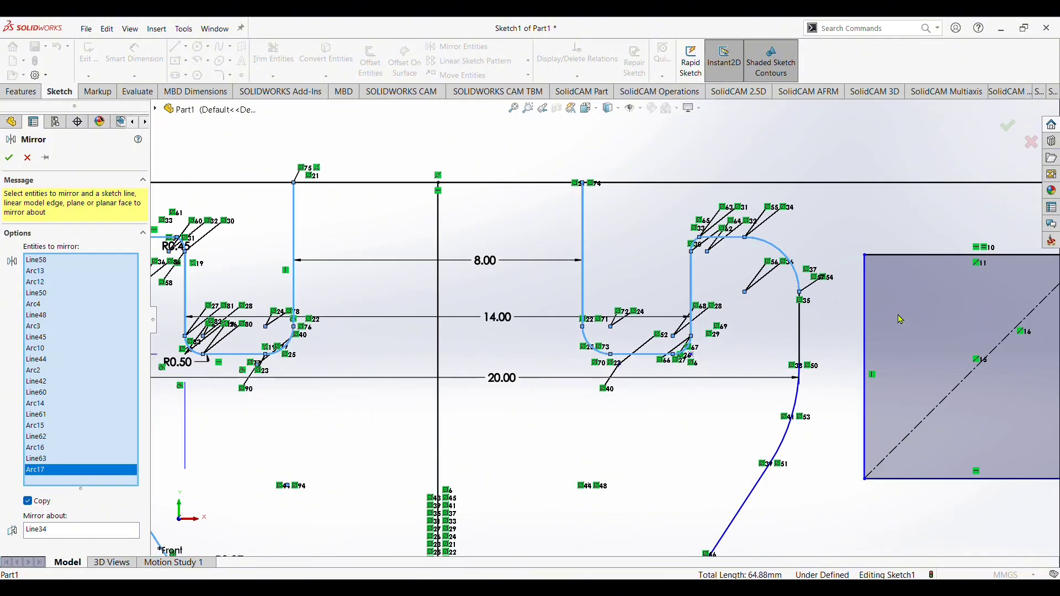
{"action": "scroll", "coordinate": [796, 337], "scroll_direction": "up", "scroll_amount": 2}
{"action": "scroll", "coordinate": [686, 338], "scroll_direction": "down", "scroll_amount": 2}
{"action": "left_click", "coordinate": [641, 346]}
{"action": "scroll", "coordinate": [651, 348], "scroll_direction": "up", "scroll_amount": 1}
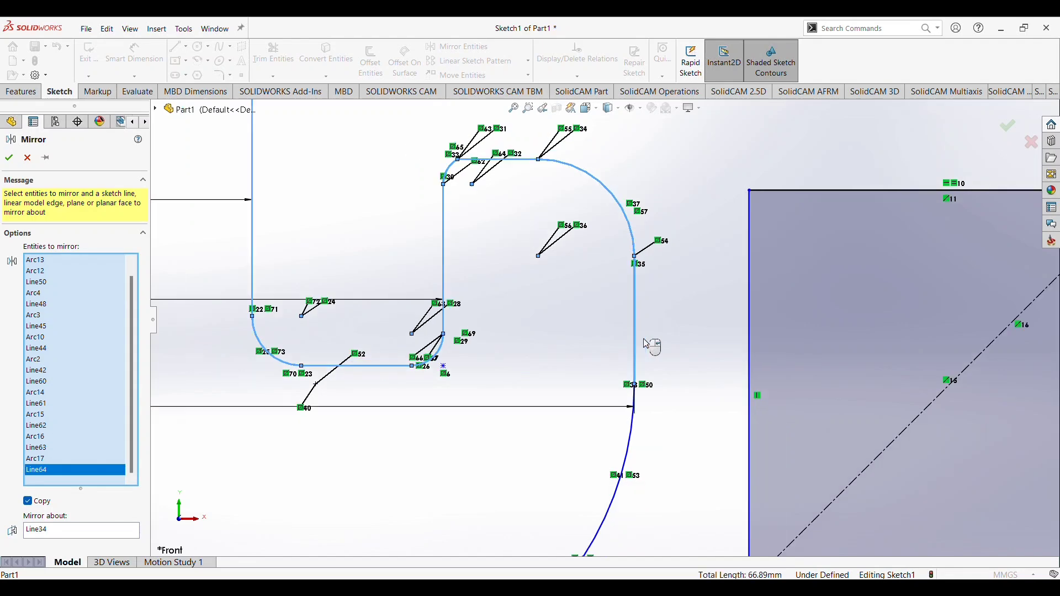
{"action": "scroll", "coordinate": [659, 362], "scroll_direction": "up", "scroll_amount": 2}
{"action": "scroll", "coordinate": [659, 362], "scroll_direction": "down", "scroll_amount": 1}
{"action": "scroll", "coordinate": [635, 364], "scroll_direction": "down", "scroll_amount": 1}
- Add the final curved arc, slanted line and arc meeting the square, and confirm
{"action": "left_click", "coordinate": [603, 361]}
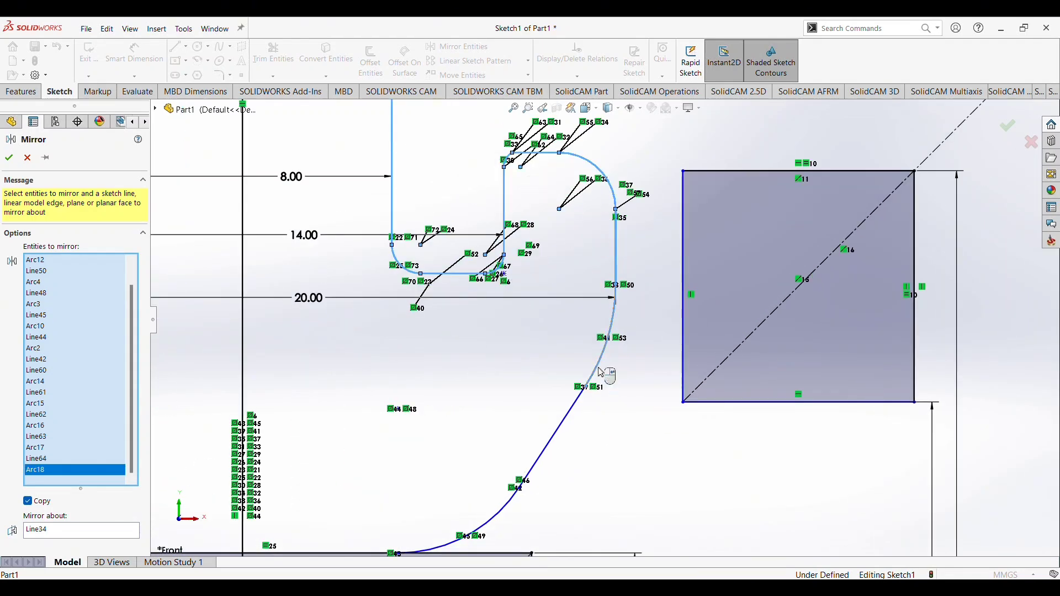
{"action": "left_click", "coordinate": [574, 424]}
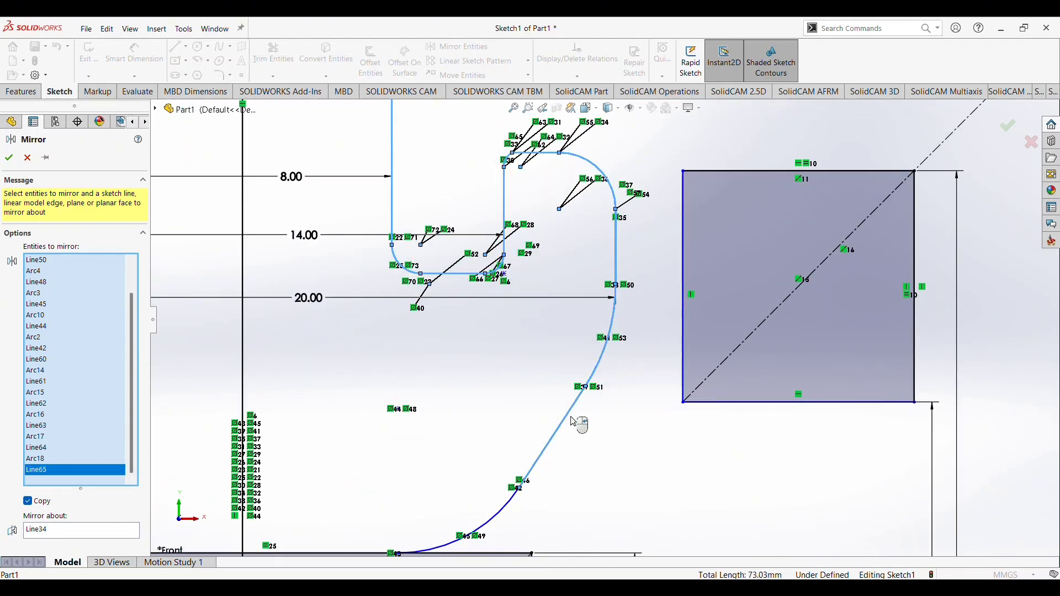
{"action": "scroll", "coordinate": [575, 421], "scroll_direction": "up", "scroll_amount": 3}
{"action": "scroll", "coordinate": [545, 426], "scroll_direction": "down", "scroll_amount": 2}
{"action": "left_click", "coordinate": [552, 401]}
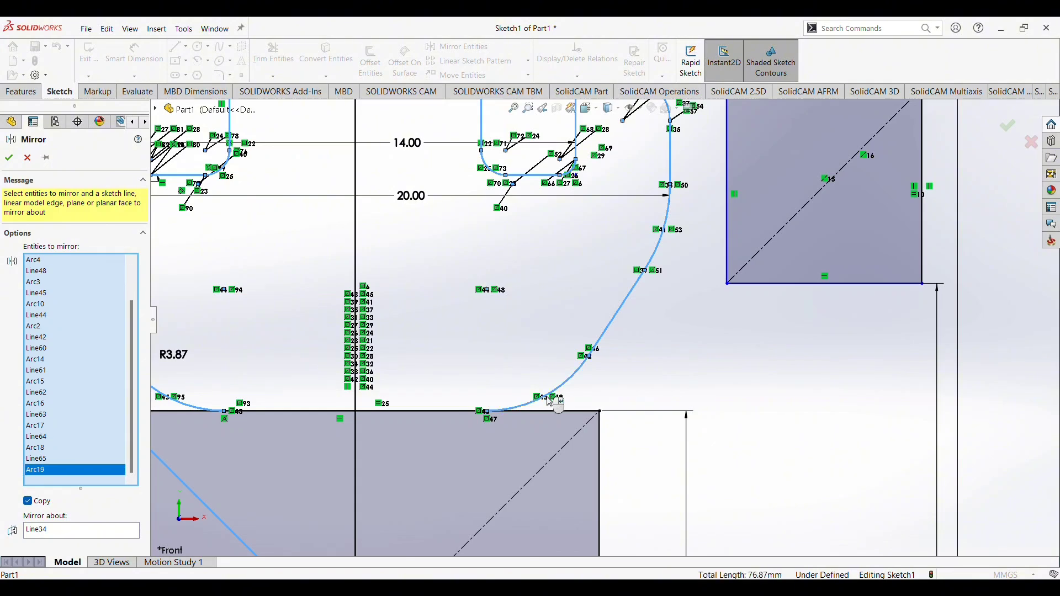
{"action": "scroll", "coordinate": [547, 406], "scroll_direction": "up", "scroll_amount": 3}
{"action": "scroll", "coordinate": [547, 407], "scroll_direction": "up", "scroll_amount": 1}
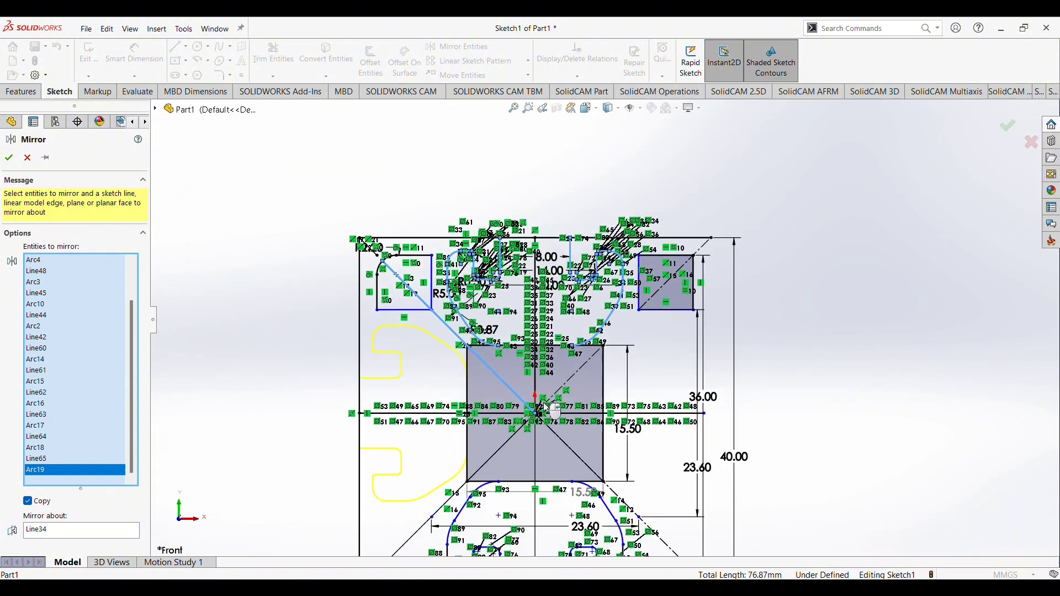
{"action": "left_click", "coordinate": [9, 160]}
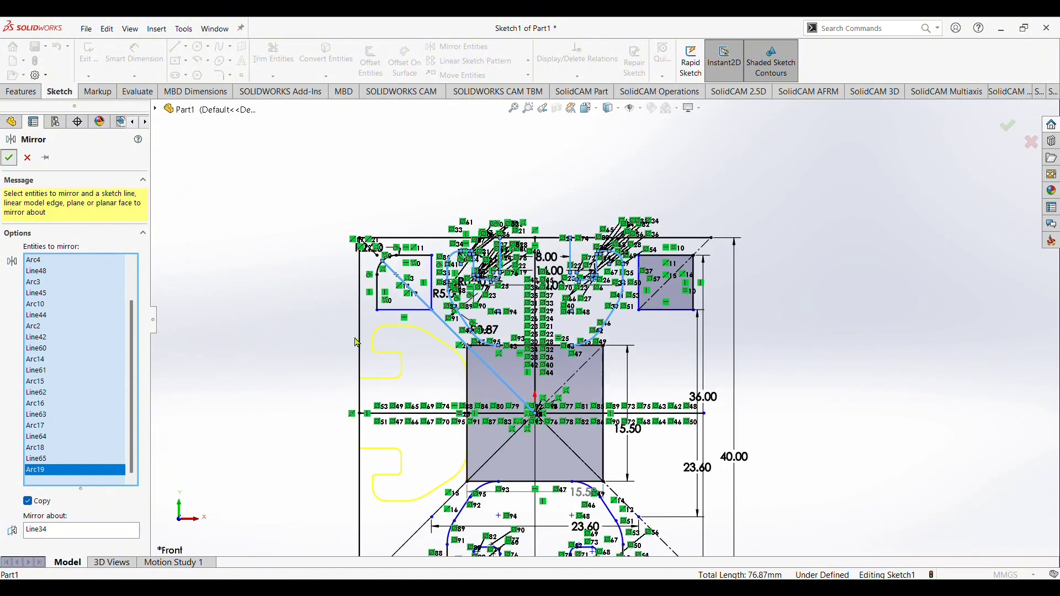
- Finish the diagonal mirror and zoom to check the hook copy on the square's left side
{"action": "left_click", "coordinate": [9, 159]}
{"action": "scroll", "coordinate": [544, 376], "scroll_direction": "up", "scroll_amount": 2}
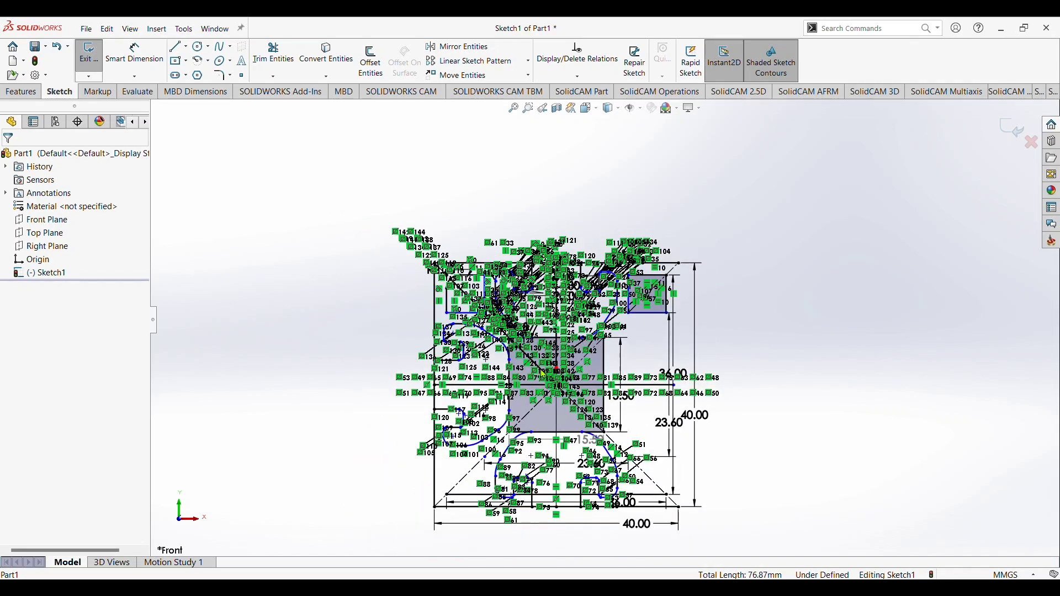
{"action": "scroll", "coordinate": [625, 413], "scroll_direction": "down", "scroll_amount": 2}
{"action": "scroll", "coordinate": [493, 283], "scroll_direction": "down", "scroll_amount": 1}
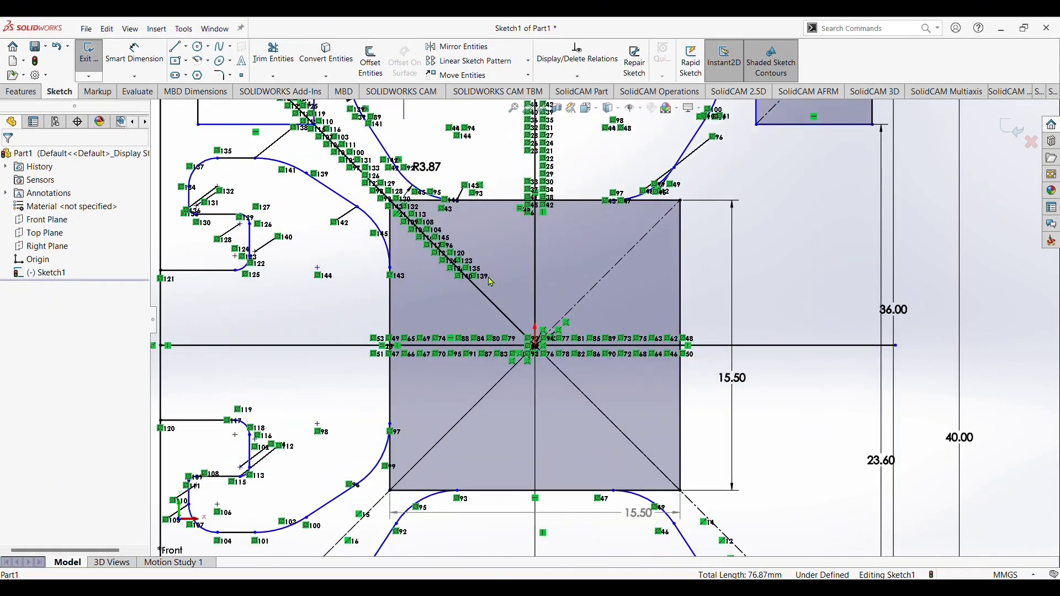
{"action": "scroll", "coordinate": [493, 283], "scroll_direction": "up", "scroll_amount": 1}
{"action": "scroll", "coordinate": [493, 282], "scroll_direction": "up", "scroll_amount": 2}
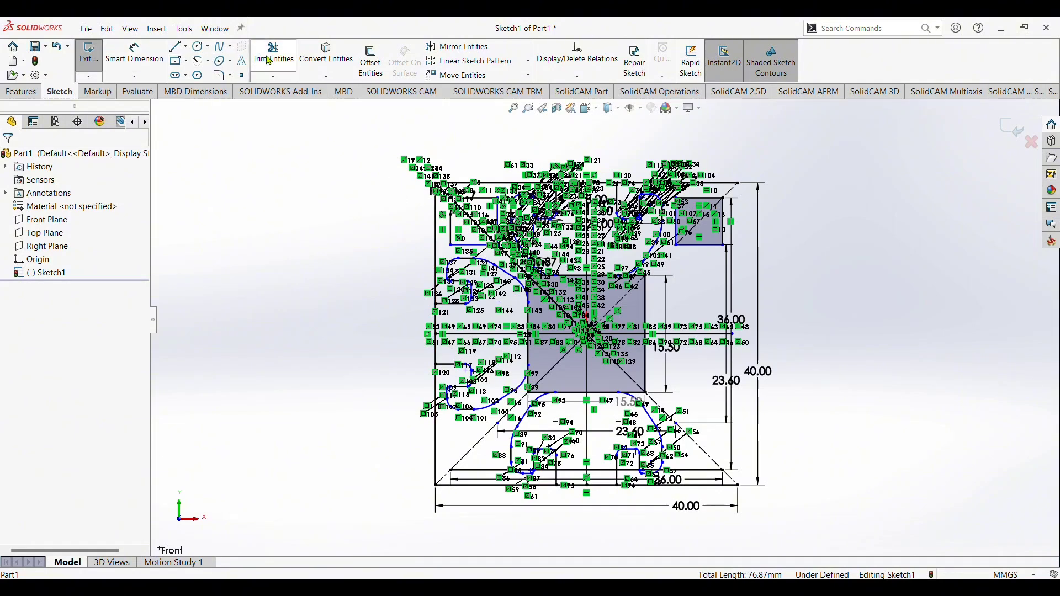
- Start Smart Dimension for adding sketch dimensions
{"action": "left_click", "coordinate": [134, 55]}
{"action": "scroll", "coordinate": [473, 351], "scroll_direction": "down", "scroll_amount": 1}
{"action": "scroll", "coordinate": [496, 374], "scroll_direction": "down", "scroll_amount": 2}
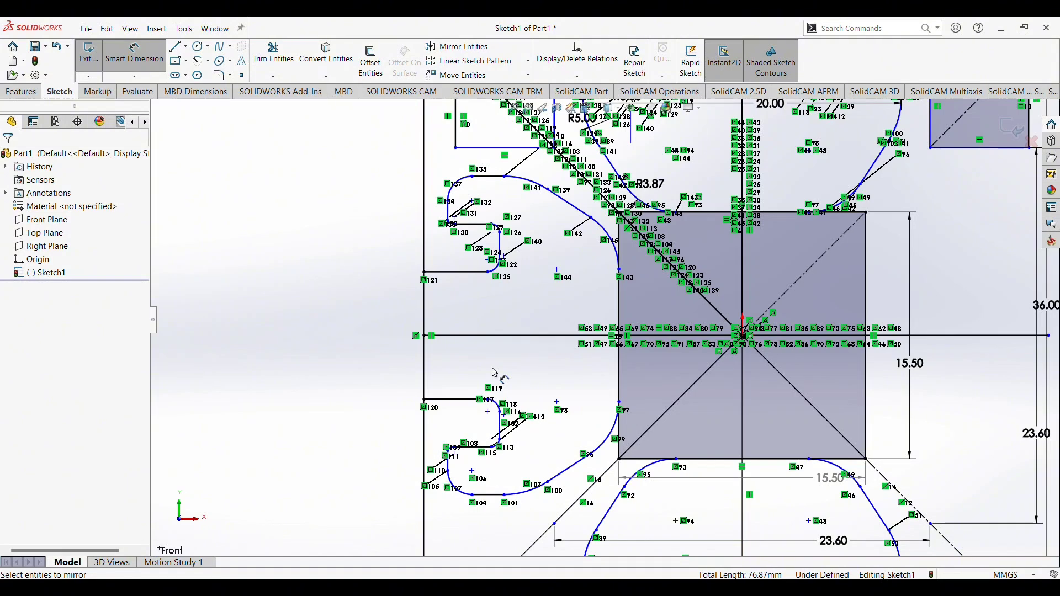
- Pick a sketch entity for a dimension, then cancel the dimension in progress
{"action": "scroll", "coordinate": [551, 264], "scroll_direction": "up", "scroll_amount": 3}
{"action": "scroll", "coordinate": [613, 166], "scroll_direction": "down", "scroll_amount": 3}
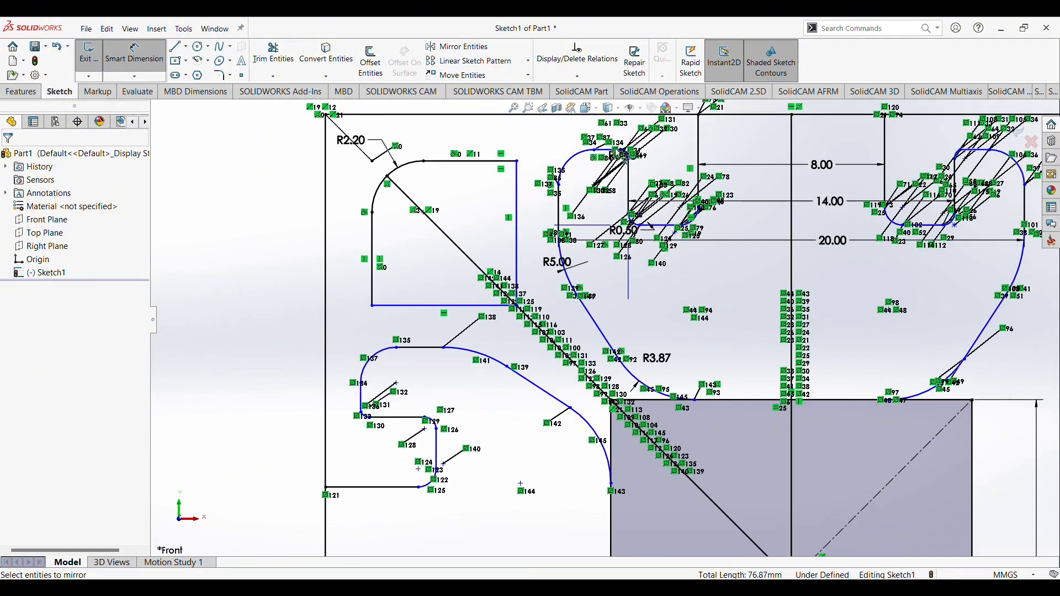
{"action": "scroll", "coordinate": [613, 166], "scroll_direction": "down", "scroll_amount": 2}
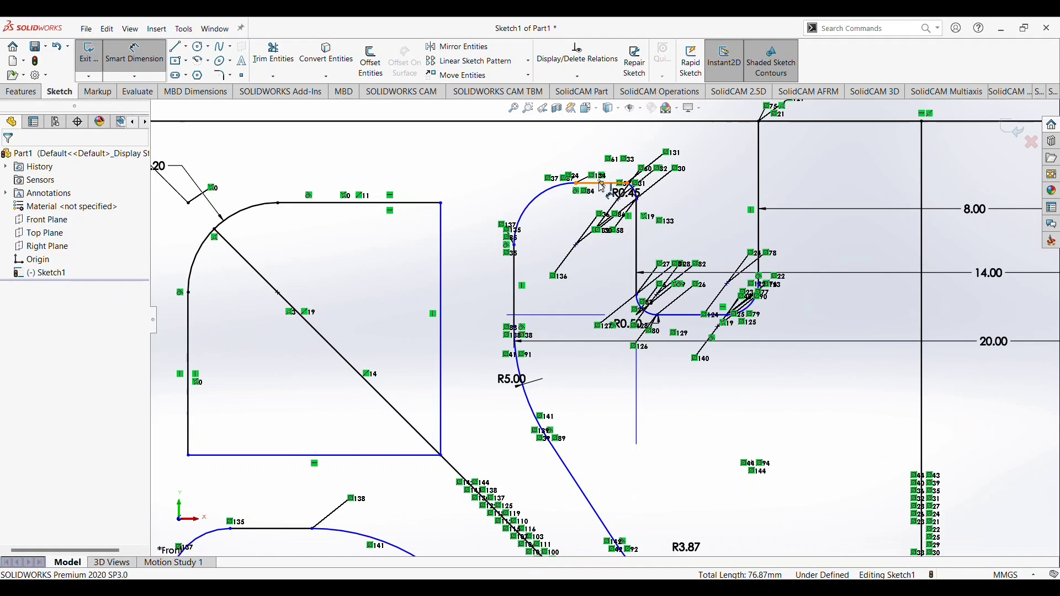
{"action": "scroll", "coordinate": [602, 320], "scroll_direction": "up", "scroll_amount": 4}
{"action": "scroll", "coordinate": [602, 320], "scroll_direction": "up", "scroll_amount": 3}
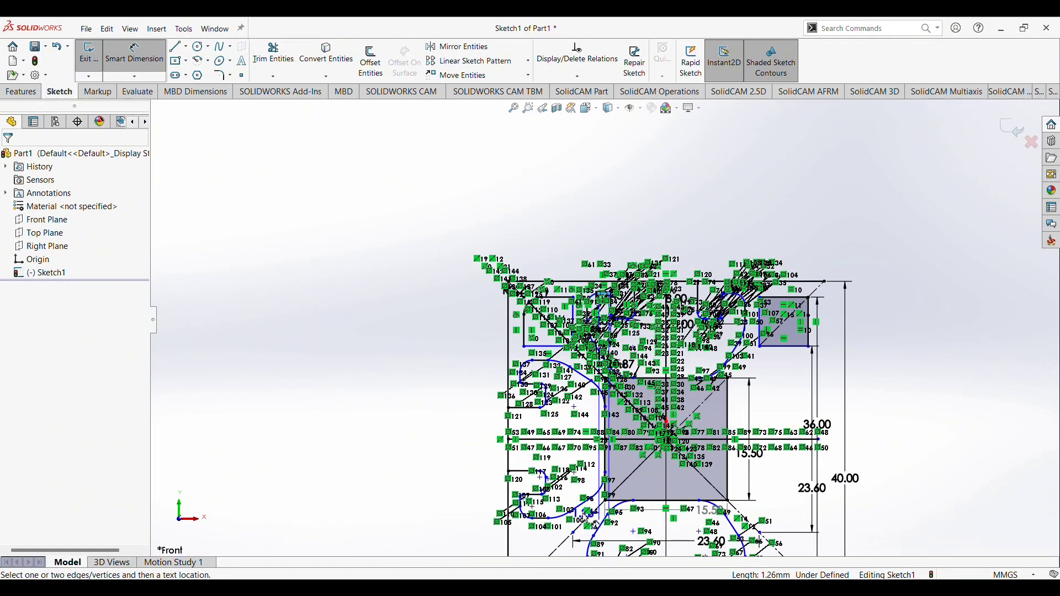
{"action": "scroll", "coordinate": [564, 375], "scroll_direction": "down", "scroll_amount": 3}
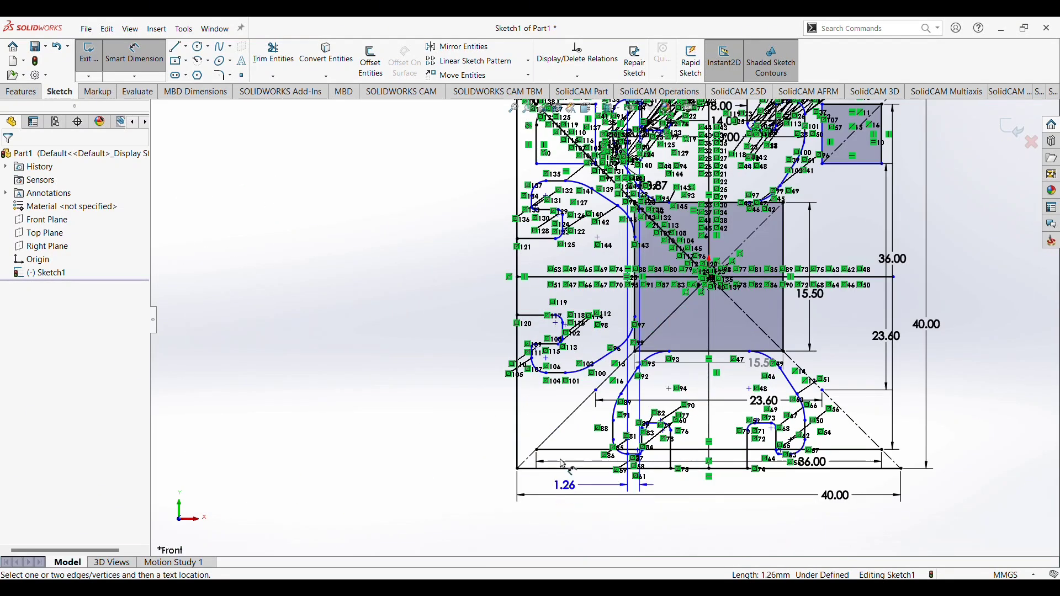
{"action": "left_click", "coordinate": [564, 376]}
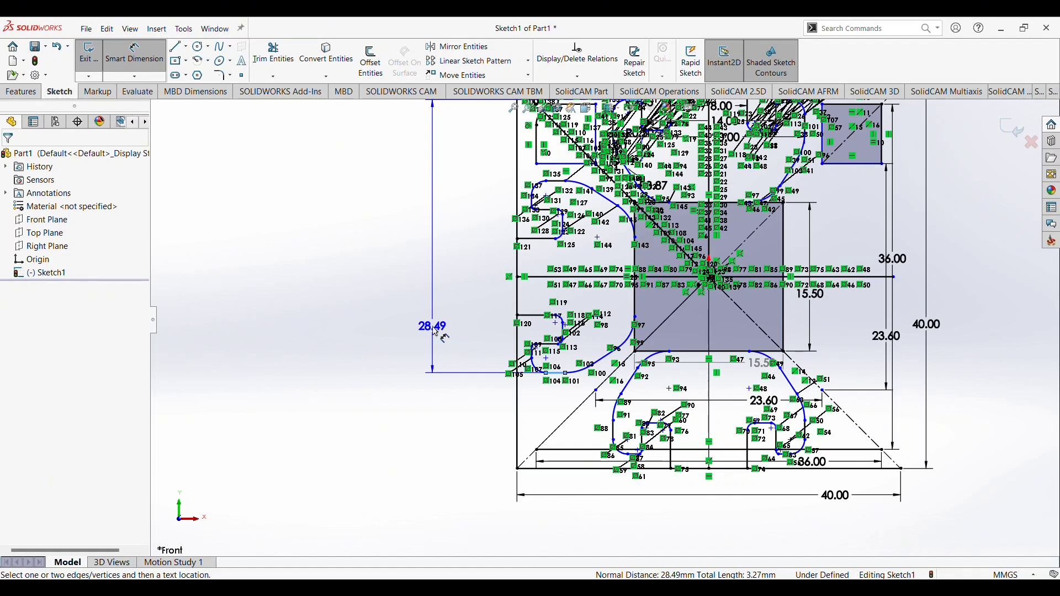
{"action": "key", "text": "Escape"}
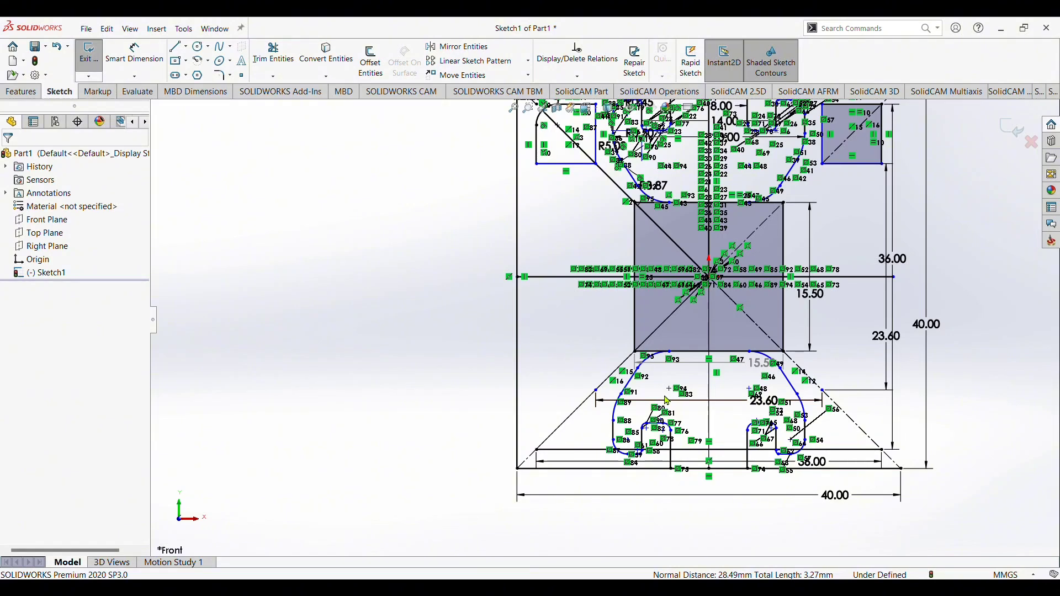
- Place a 36.97 Smart Dimension on the short slot edge, left of the profile
{"action": "scroll", "coordinate": [674, 376], "scroll_direction": "up", "scroll_amount": 2}
{"action": "scroll", "coordinate": [618, 253], "scroll_direction": "down", "scroll_amount": 3}
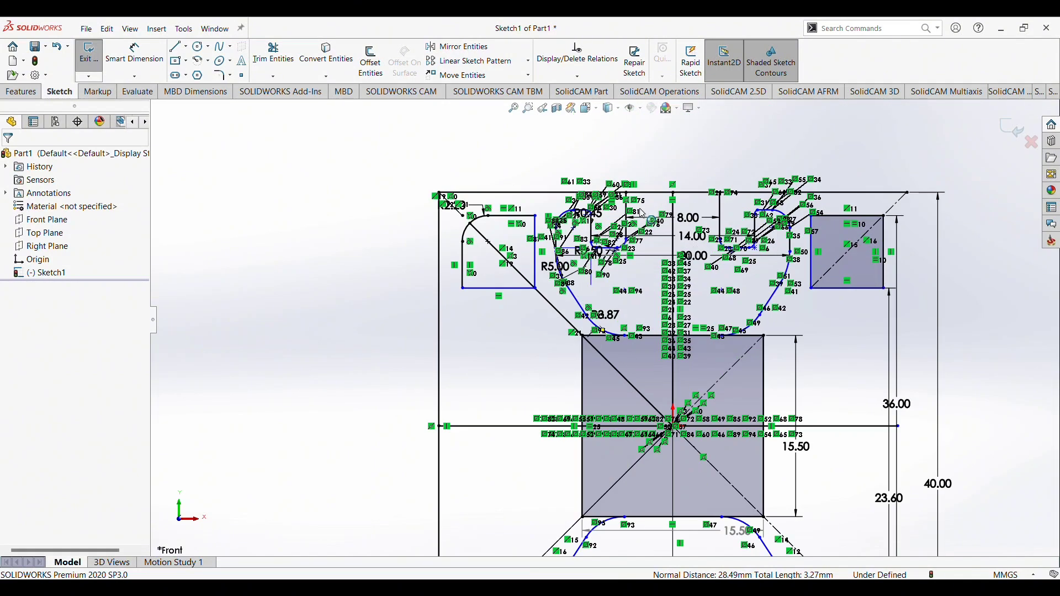
{"action": "scroll", "coordinate": [618, 254], "scroll_direction": "down", "scroll_amount": 3}
{"action": "scroll", "coordinate": [602, 249], "scroll_direction": "down", "scroll_amount": 3}
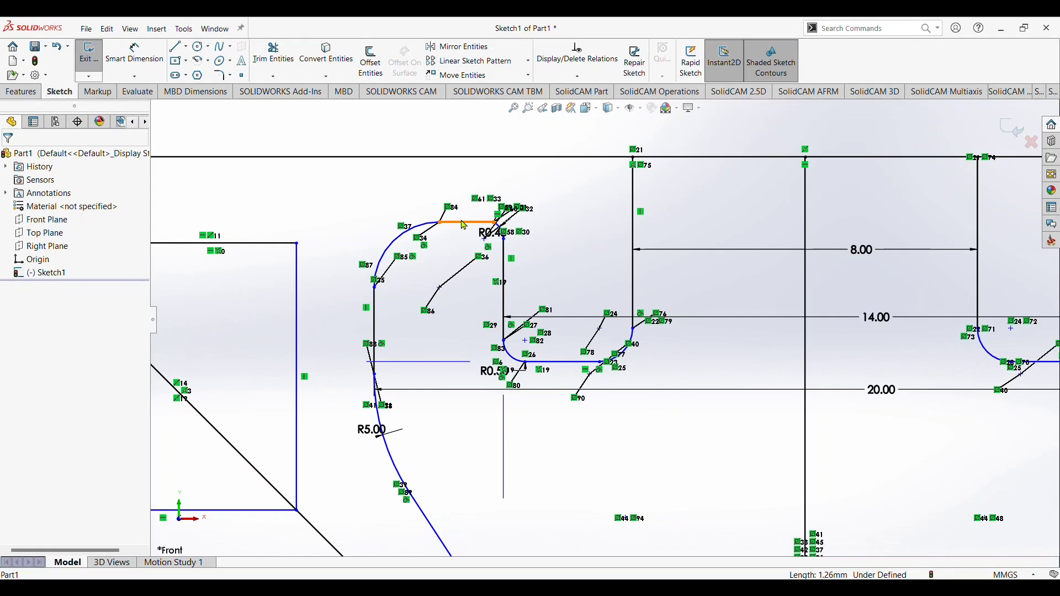
{"action": "scroll", "coordinate": [493, 247], "scroll_direction": "up", "scroll_amount": 3}
{"action": "scroll", "coordinate": [494, 247], "scroll_direction": "up", "scroll_amount": 3}
{"action": "scroll", "coordinate": [611, 500], "scroll_direction": "up", "scroll_amount": 1}
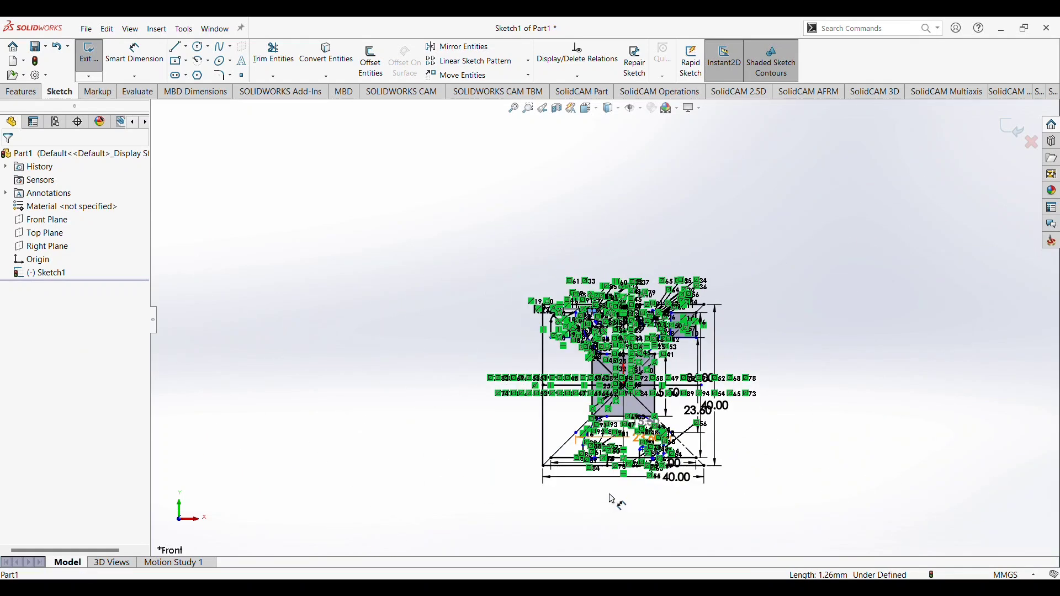
{"action": "scroll", "coordinate": [604, 478], "scroll_direction": "down", "scroll_amount": 2}
{"action": "scroll", "coordinate": [600, 441], "scroll_direction": "down", "scroll_amount": 3}
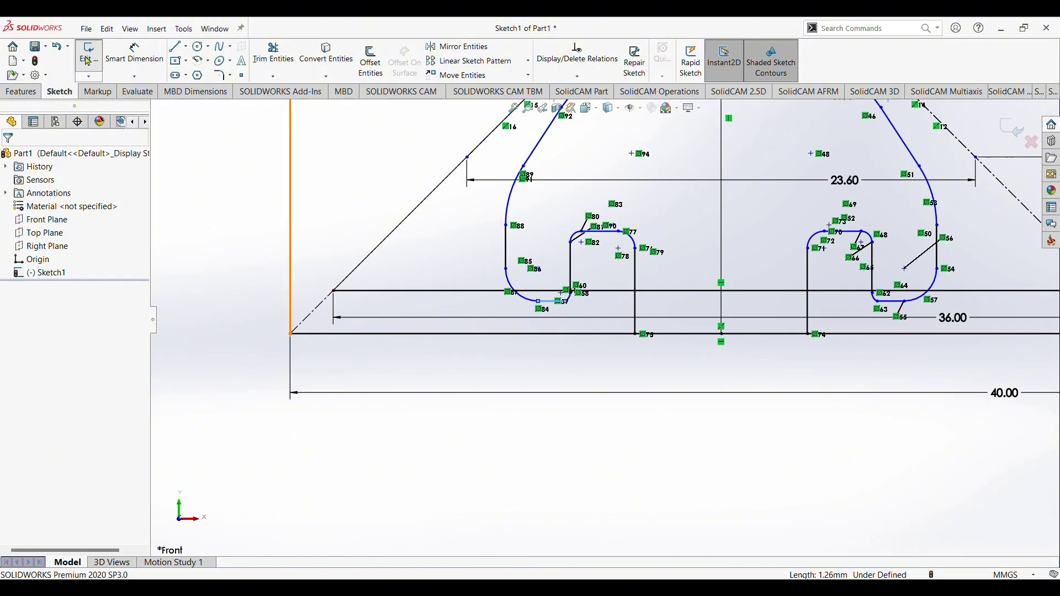
{"action": "left_click", "coordinate": [131, 62]}
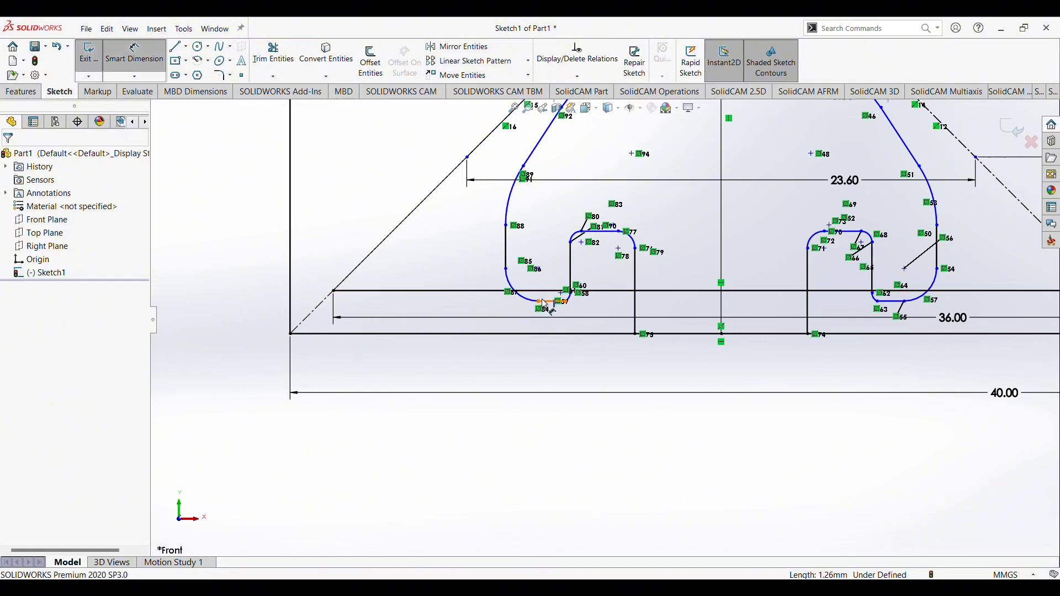
{"action": "scroll", "coordinate": [545, 305], "scroll_direction": "up", "scroll_amount": 2}
{"action": "scroll", "coordinate": [545, 305], "scroll_direction": "up", "scroll_amount": 2}
{"action": "scroll", "coordinate": [579, 194], "scroll_direction": "up", "scroll_amount": 2}
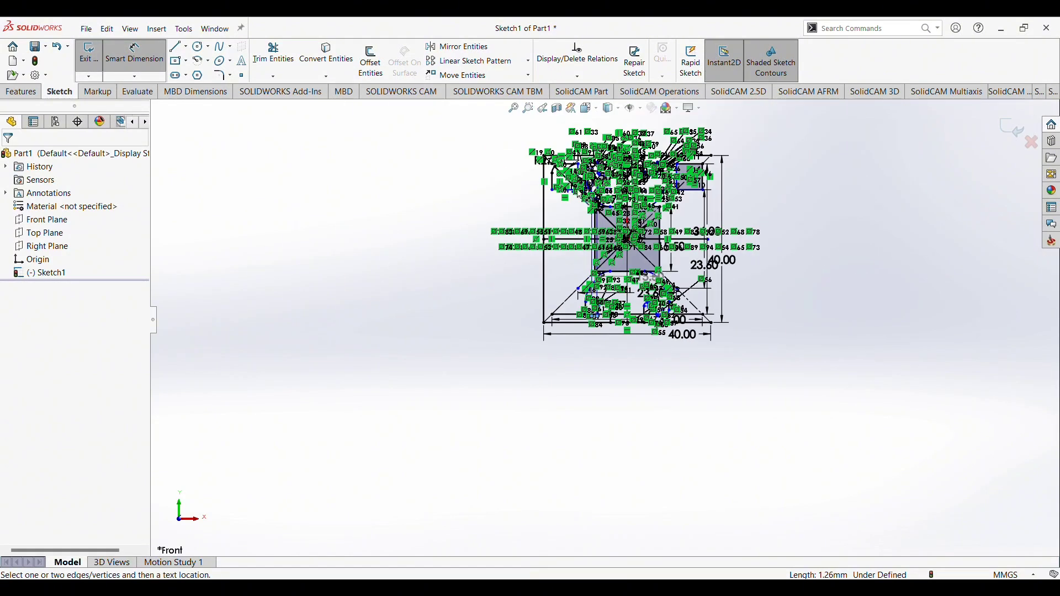
{"action": "scroll", "coordinate": [579, 194], "scroll_direction": "down", "scroll_amount": 1}
{"action": "scroll", "coordinate": [585, 227], "scroll_direction": "down", "scroll_amount": 2}
{"action": "scroll", "coordinate": [593, 265], "scroll_direction": "down", "scroll_amount": 2}
{"action": "scroll", "coordinate": [598, 285], "scroll_direction": "down", "scroll_amount": 2}
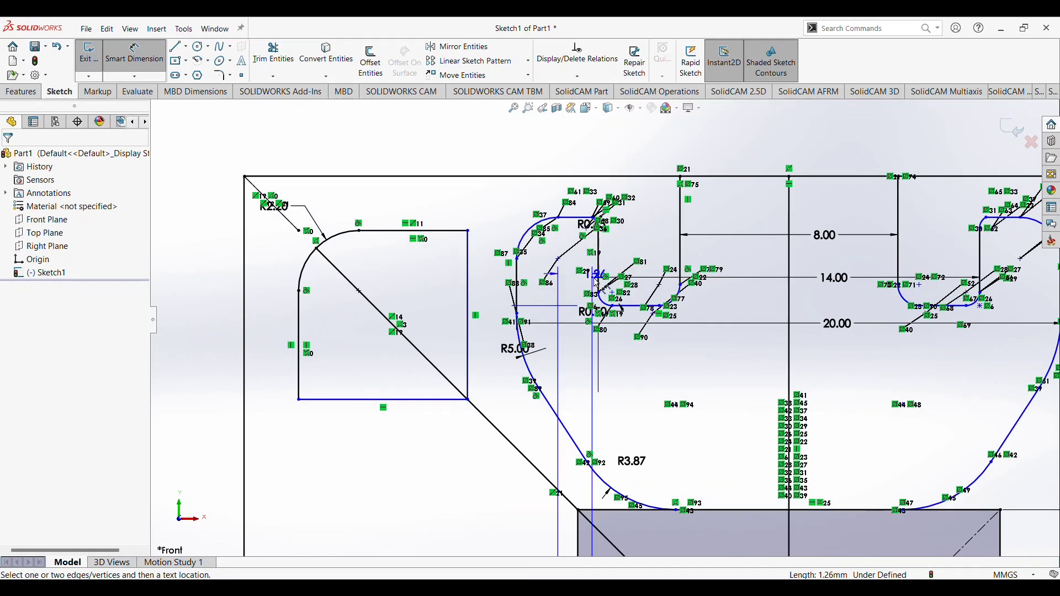
{"action": "left_click", "coordinate": [580, 219]}
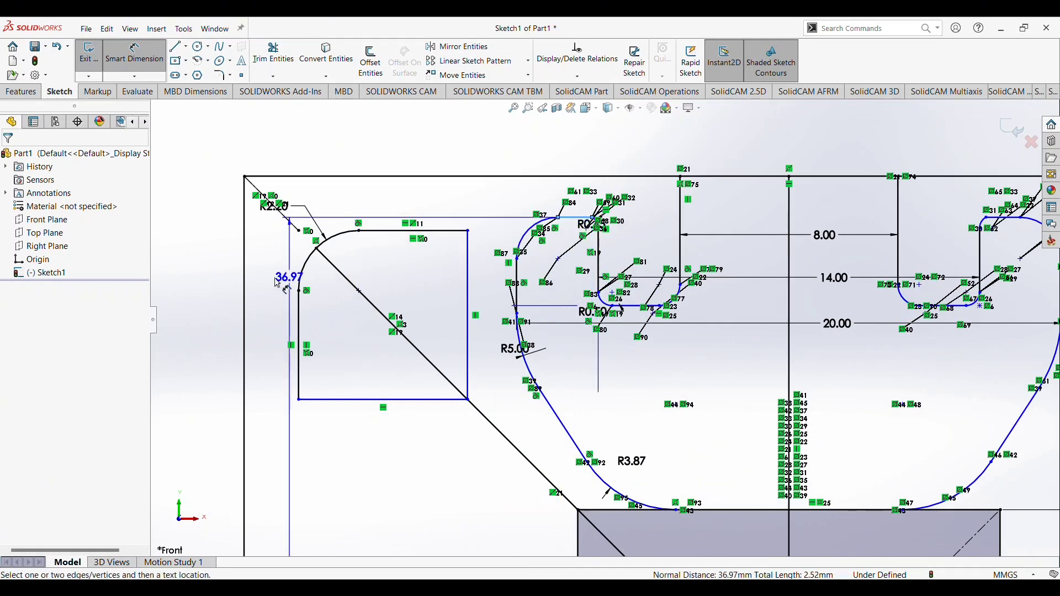
{"action": "left_click", "coordinate": [213, 282]}
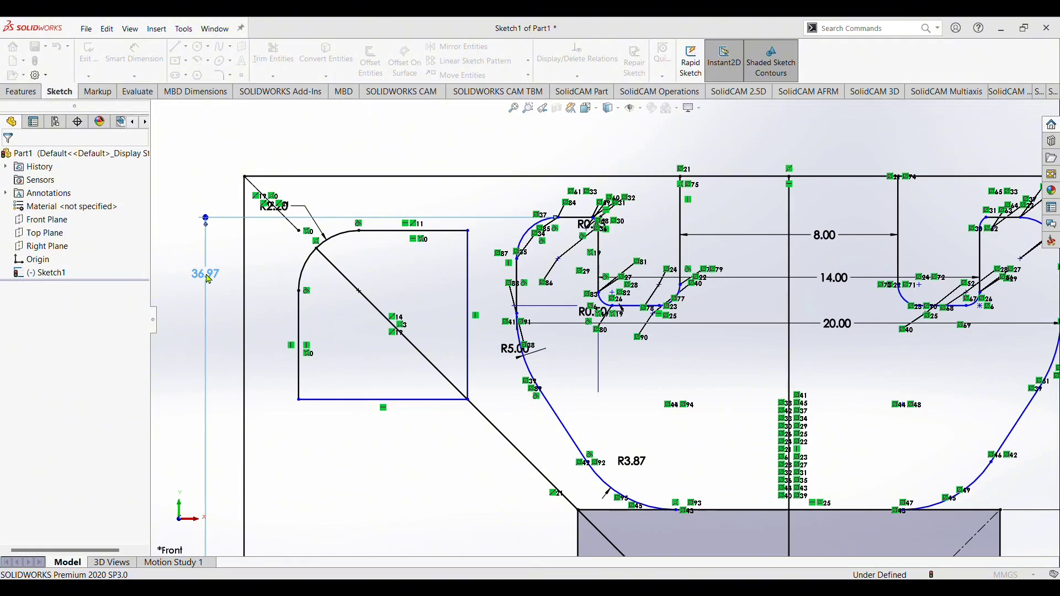
- Try 31 mm, revert to 36.97, then delete that dimension
{"action": "type", "text": "31"}
{"action": "key", "text": "Return"}
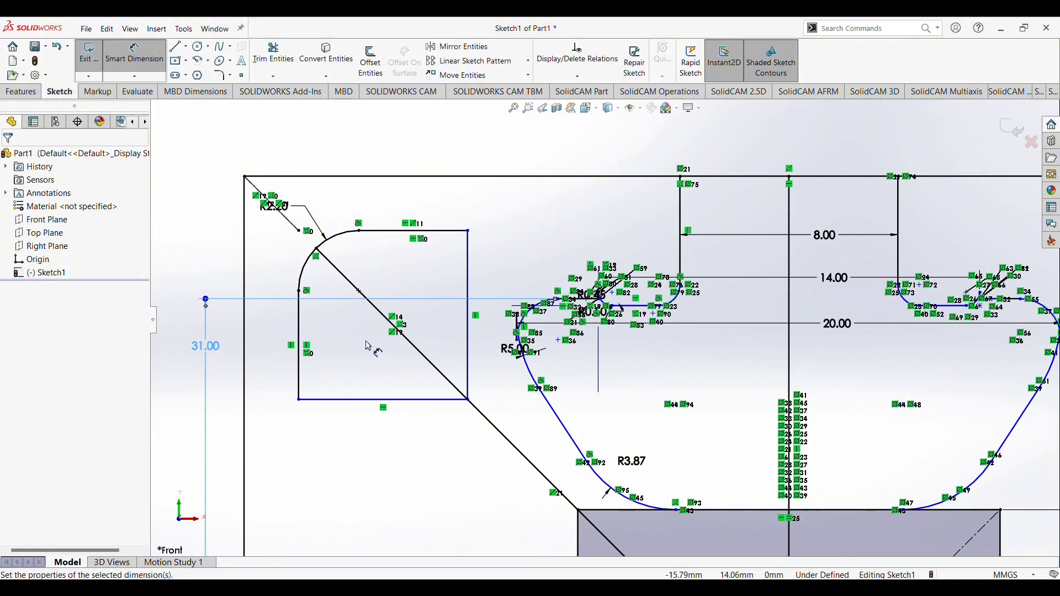
{"action": "scroll", "coordinate": [585, 374], "scroll_direction": "up", "scroll_amount": 3}
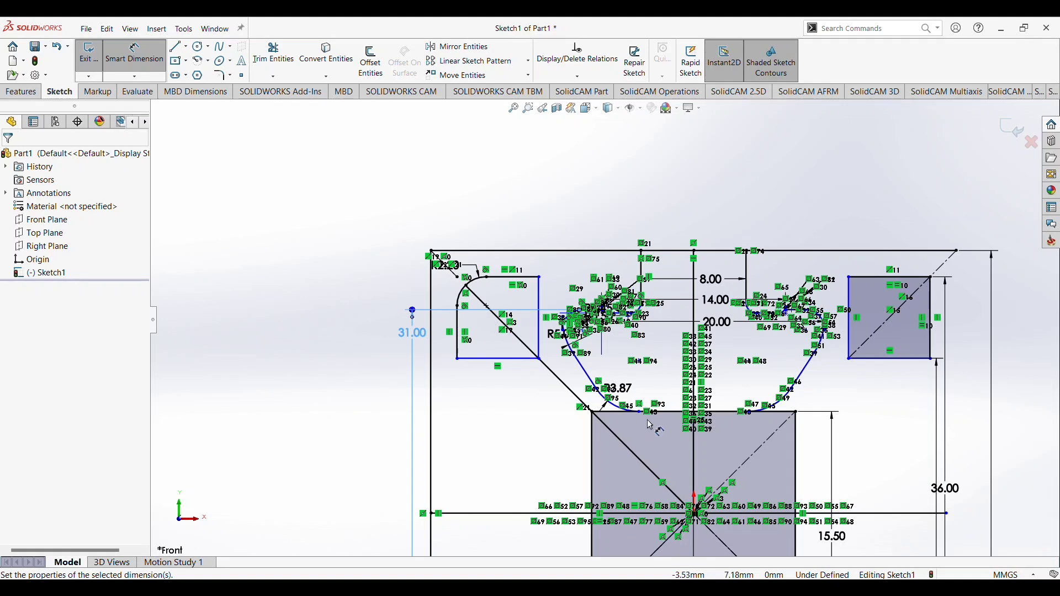
{"action": "key", "text": "Escape"}
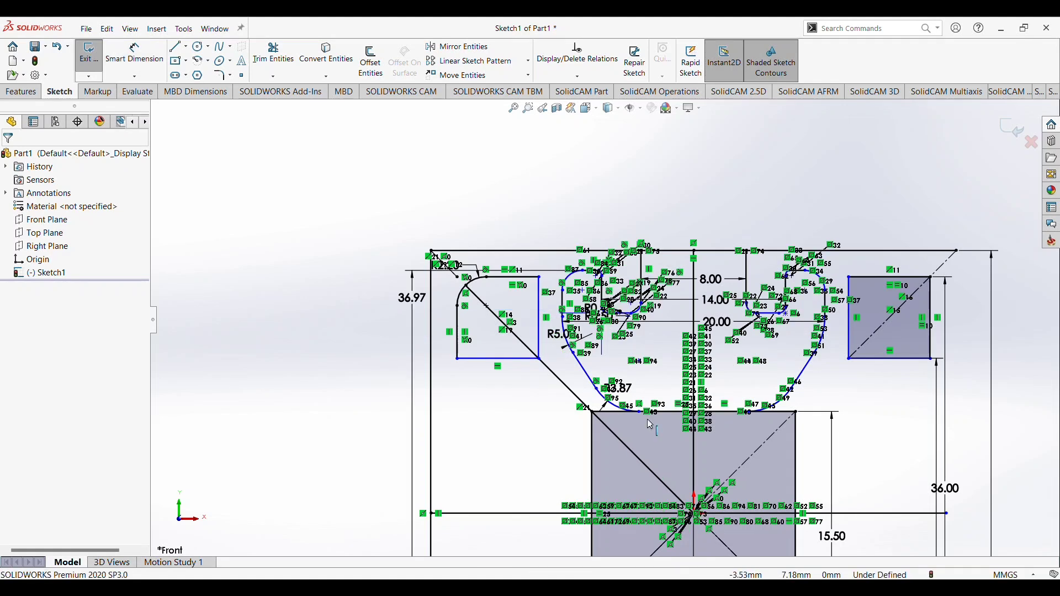
{"action": "left_click", "coordinate": [414, 319]}
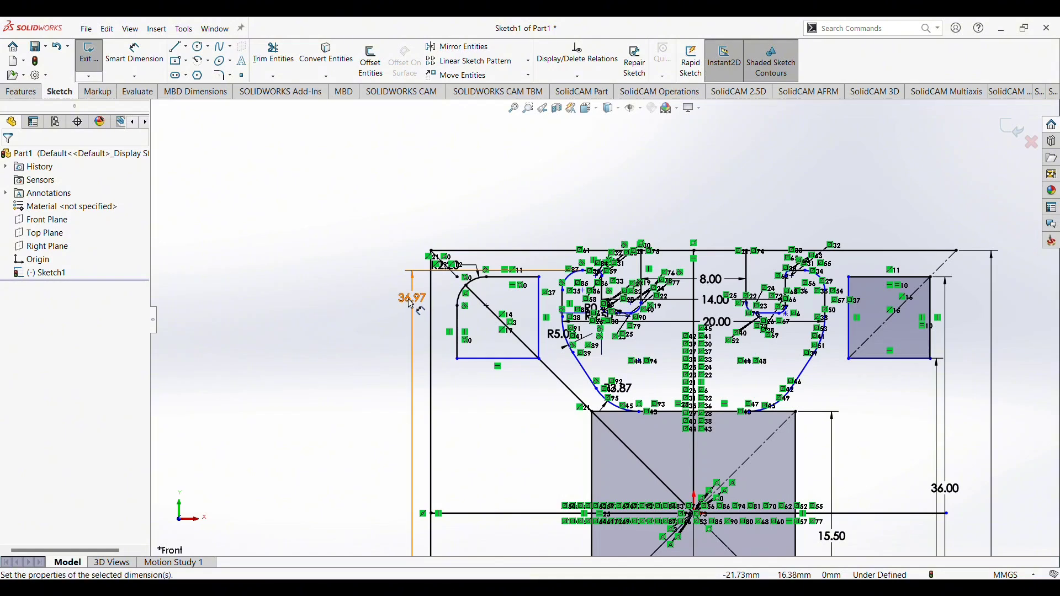
{"action": "key", "text": "Delete"}
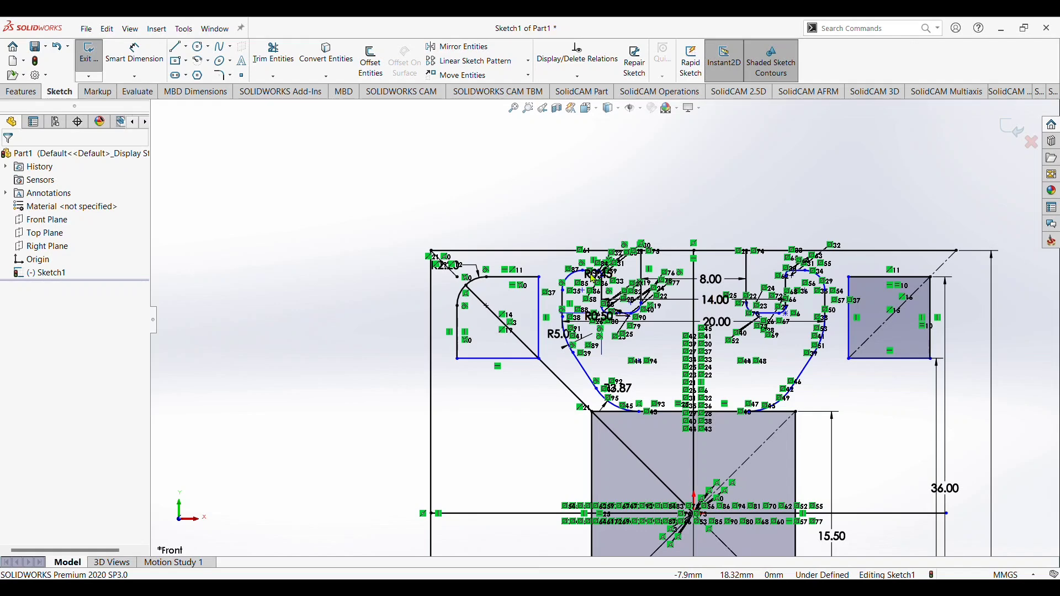
- Dimension the short slot edge on the left side as 36.00 mm
{"action": "scroll", "coordinate": [610, 299], "scroll_direction": "down", "scroll_amount": 3}
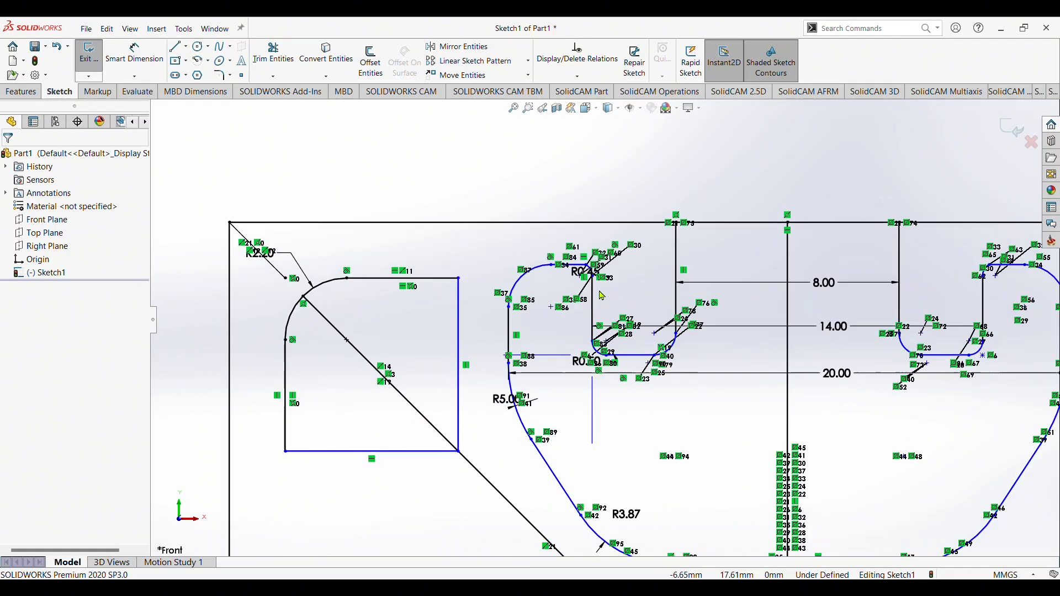
{"action": "scroll", "coordinate": [610, 299], "scroll_direction": "down", "scroll_amount": 3}
{"action": "left_click", "coordinate": [135, 58]}
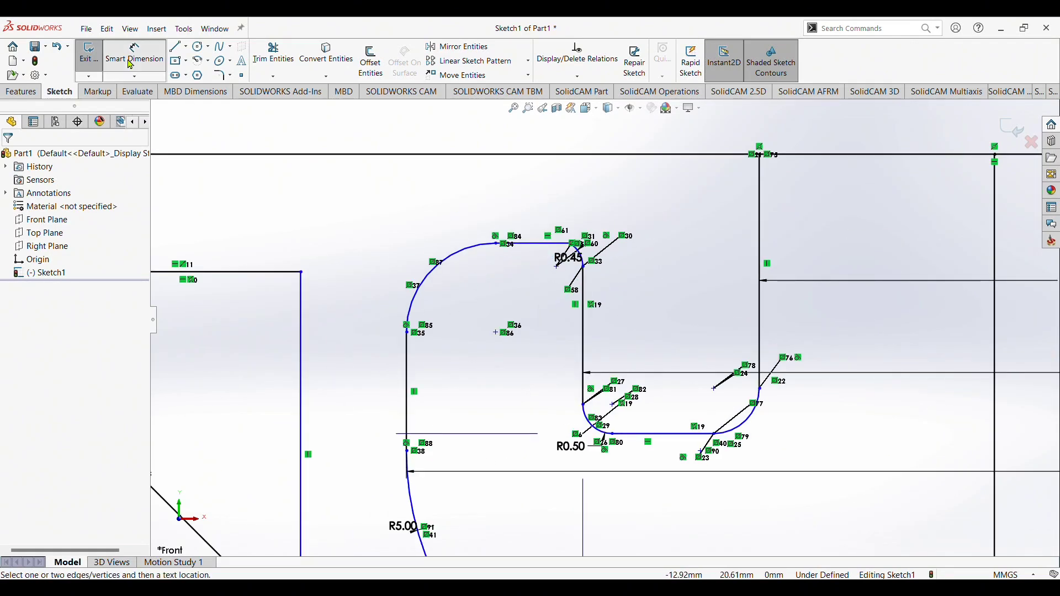
{"action": "scroll", "coordinate": [529, 248], "scroll_direction": "up", "scroll_amount": 2}
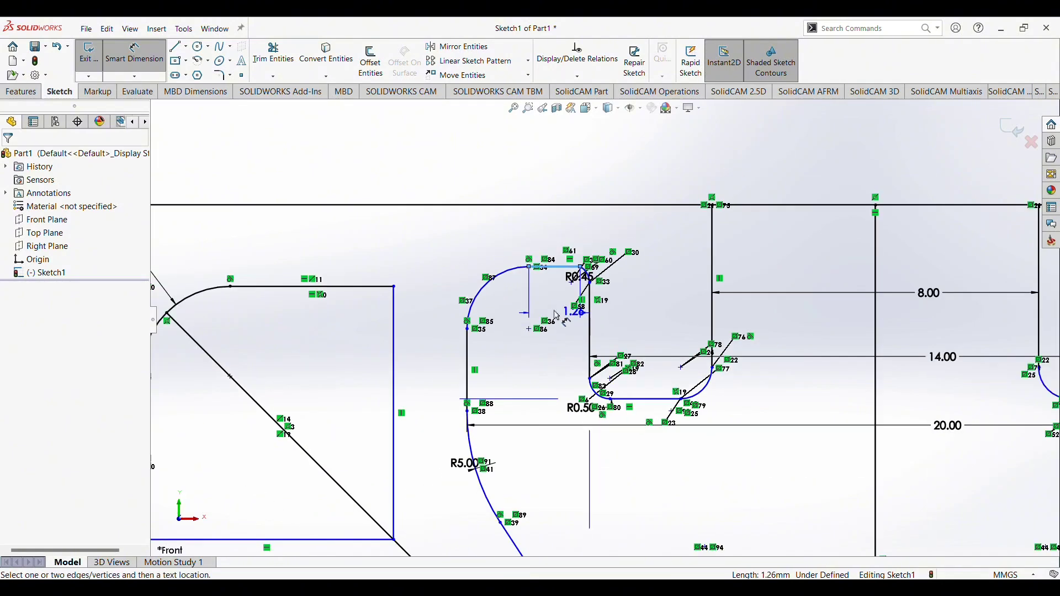
{"action": "scroll", "coordinate": [529, 248], "scroll_direction": "up", "scroll_amount": 3}
{"action": "scroll", "coordinate": [615, 426], "scroll_direction": "up", "scroll_amount": 3}
{"action": "scroll", "coordinate": [616, 426], "scroll_direction": "up", "scroll_amount": 3}
{"action": "scroll", "coordinate": [630, 467], "scroll_direction": "down", "scroll_amount": 3}
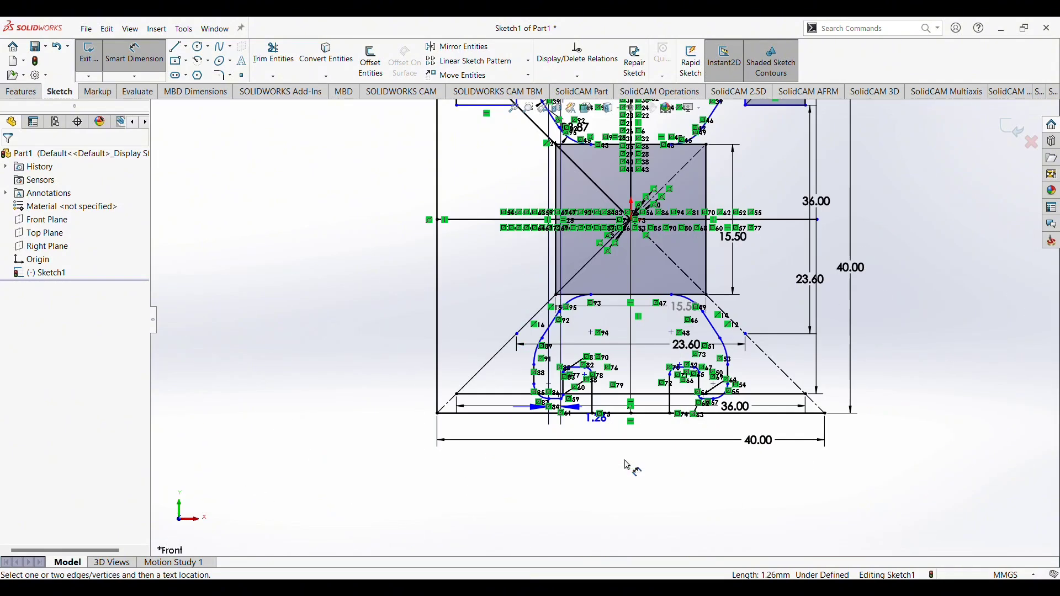
{"action": "scroll", "coordinate": [629, 466], "scroll_direction": "down", "scroll_amount": 3}
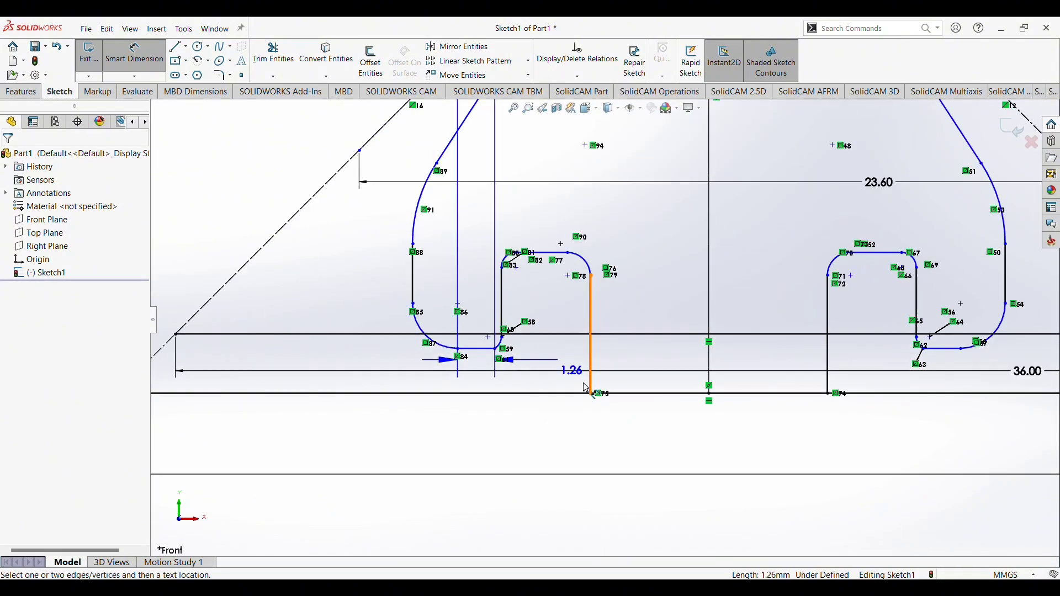
{"action": "left_click", "coordinate": [476, 349]}
{"action": "scroll", "coordinate": [477, 352], "scroll_direction": "up", "scroll_amount": 3}
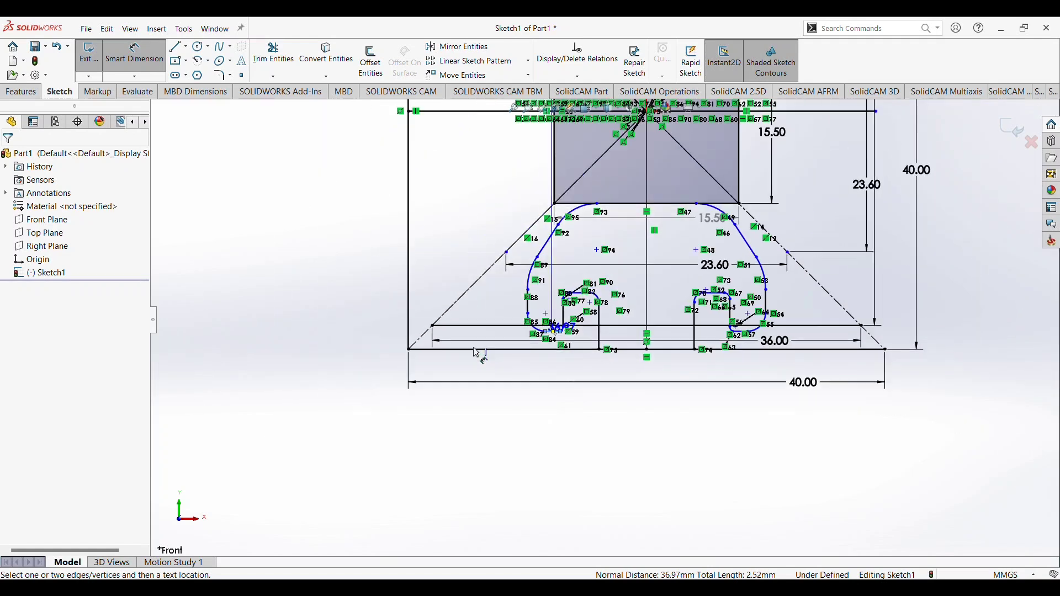
{"action": "scroll", "coordinate": [477, 352], "scroll_direction": "up", "scroll_amount": 1}
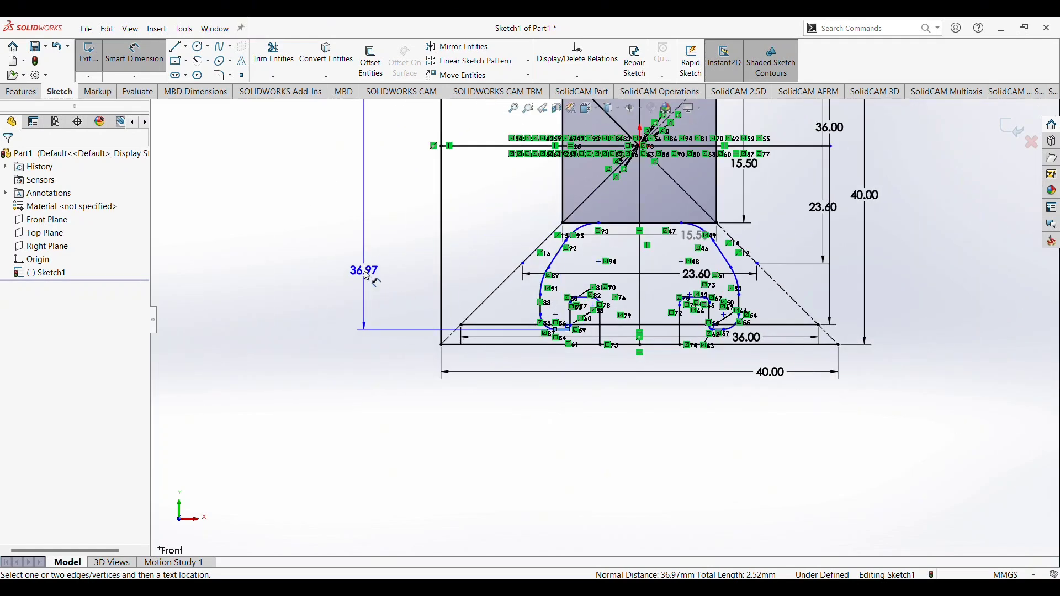
{"action": "left_click", "coordinate": [368, 277]}
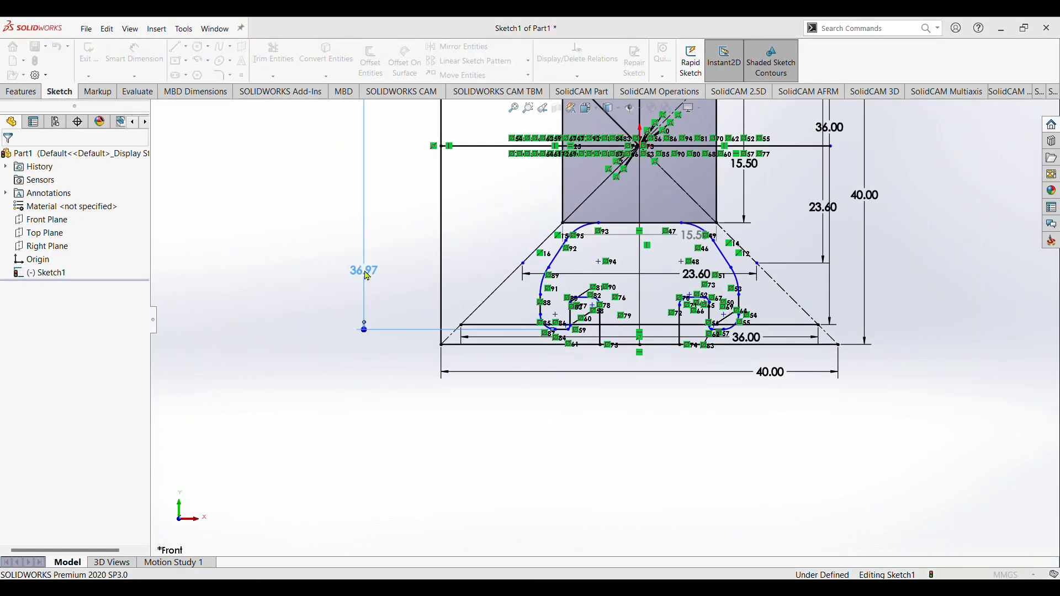
{"action": "key", "text": "Return"}
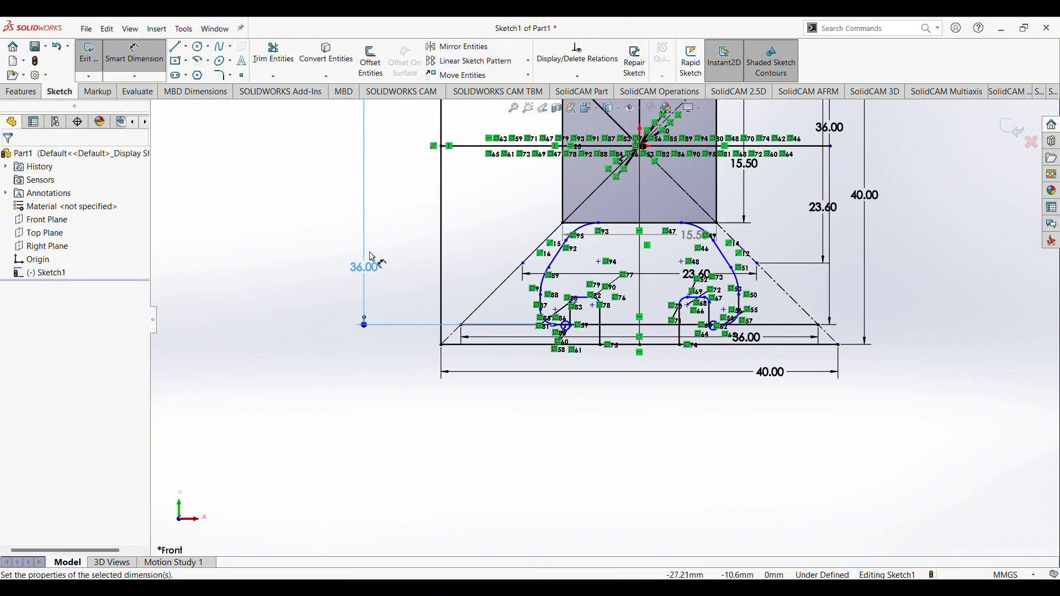
{"action": "scroll", "coordinate": [502, 203], "scroll_direction": "up", "scroll_amount": 2}
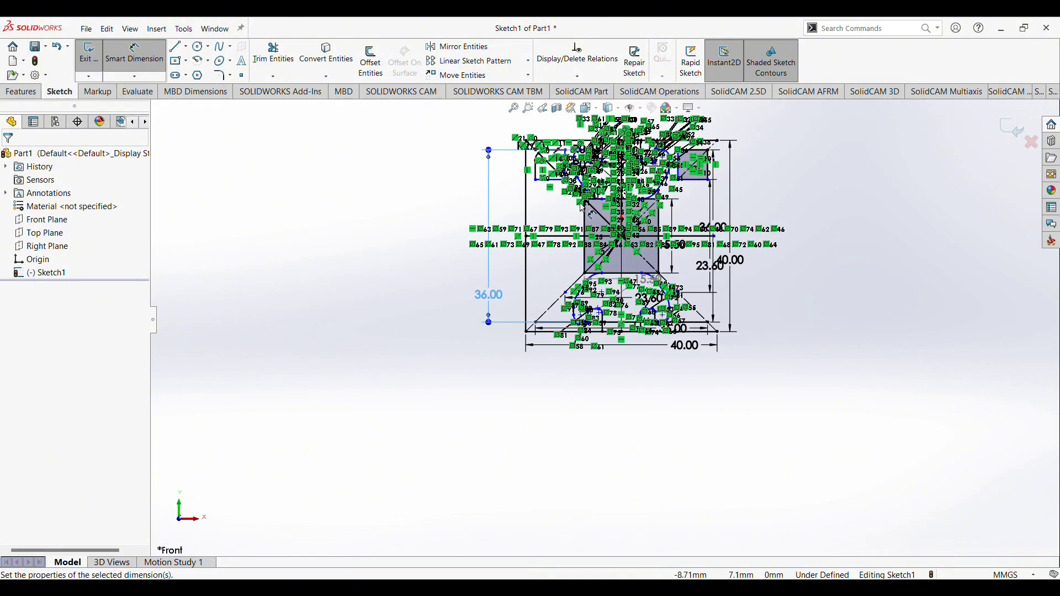
{"action": "scroll", "coordinate": [590, 196], "scroll_direction": "down", "scroll_amount": 2}
{"action": "scroll", "coordinate": [596, 198], "scroll_direction": "down", "scroll_amount": 3}
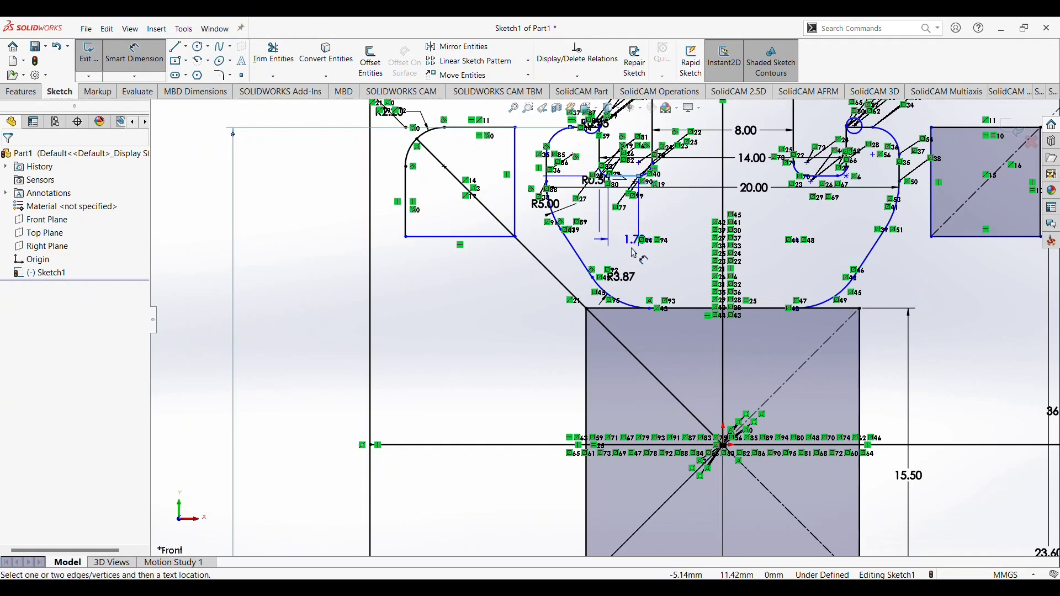
- Dimension the short lower slot line at 31.00 mm, changed from 30.49
{"action": "scroll", "coordinate": [635, 276], "scroll_direction": "up", "scroll_amount": 3}
{"action": "scroll", "coordinate": [636, 298], "scroll_direction": "up", "scroll_amount": 2}
{"action": "scroll", "coordinate": [638, 320], "scroll_direction": "down", "scroll_amount": 2}
{"action": "scroll", "coordinate": [635, 353], "scroll_direction": "down", "scroll_amount": 3}
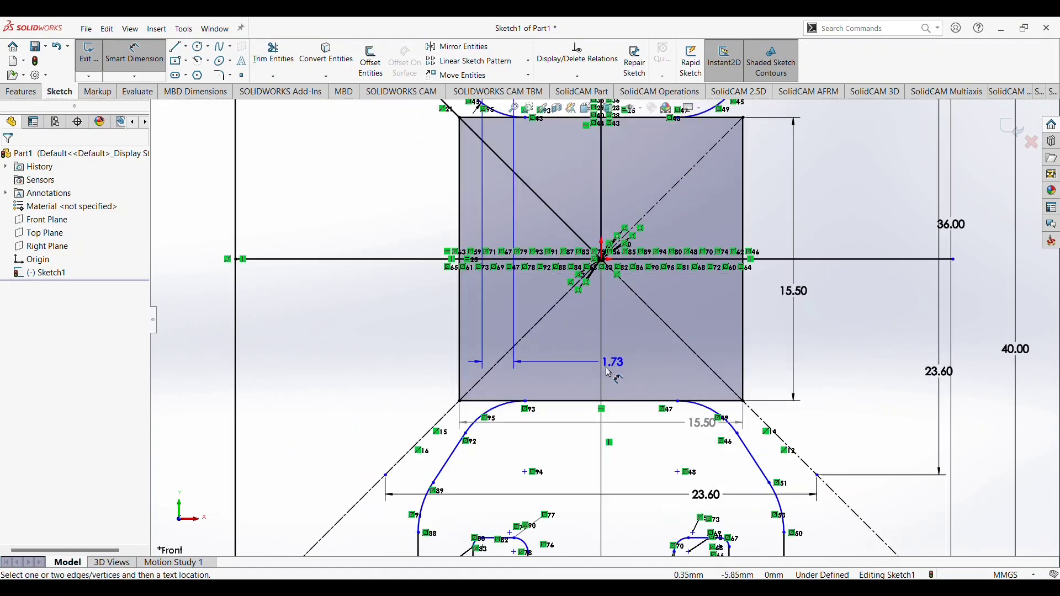
{"action": "left_click", "coordinate": [508, 537]}
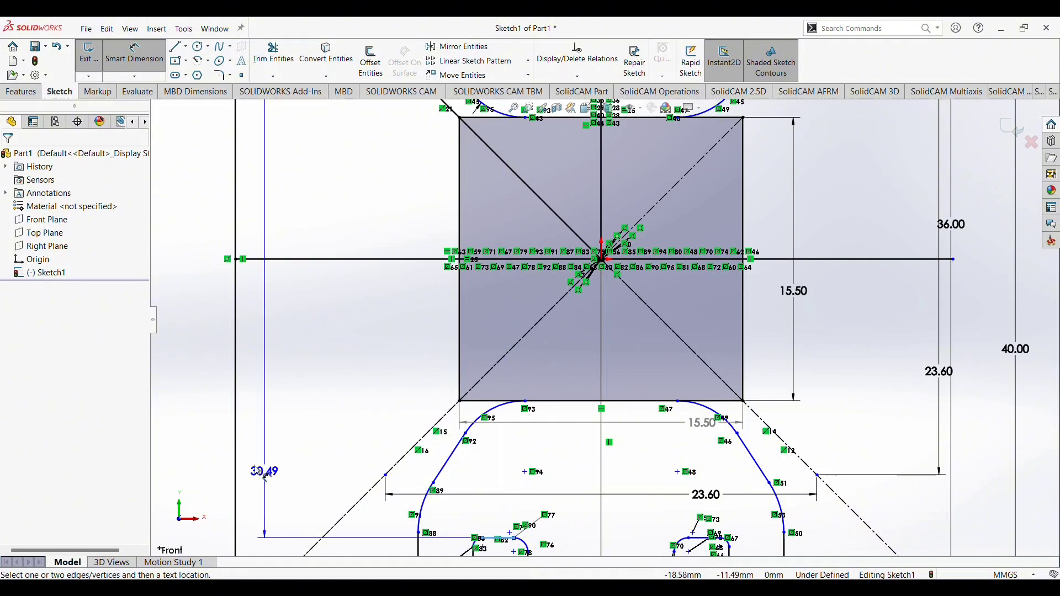
{"action": "left_click", "coordinate": [196, 422]}
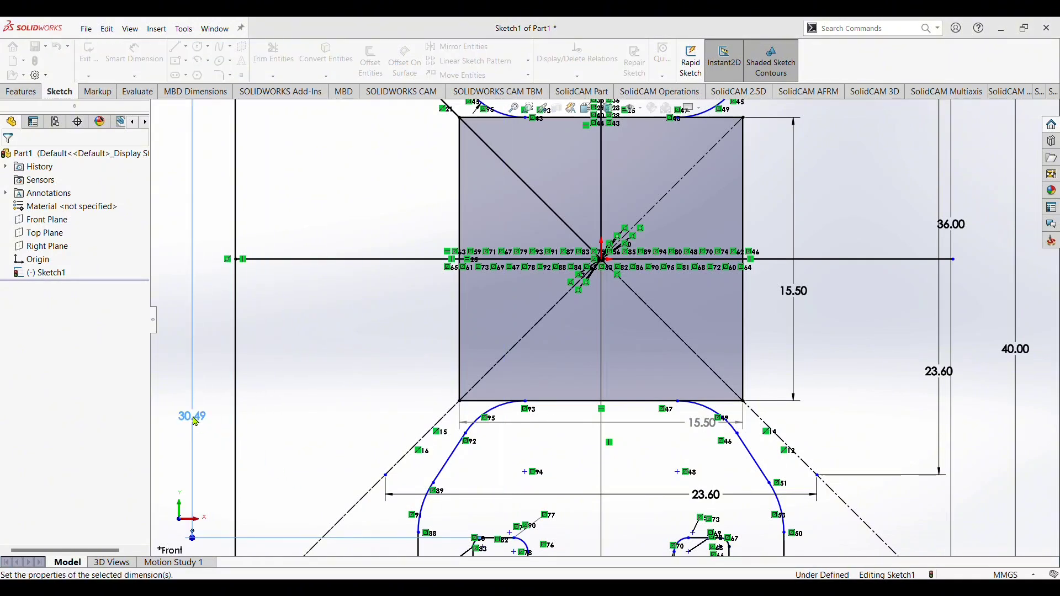
{"action": "type", "text": "31"}
{"action": "key", "text": "Return"}
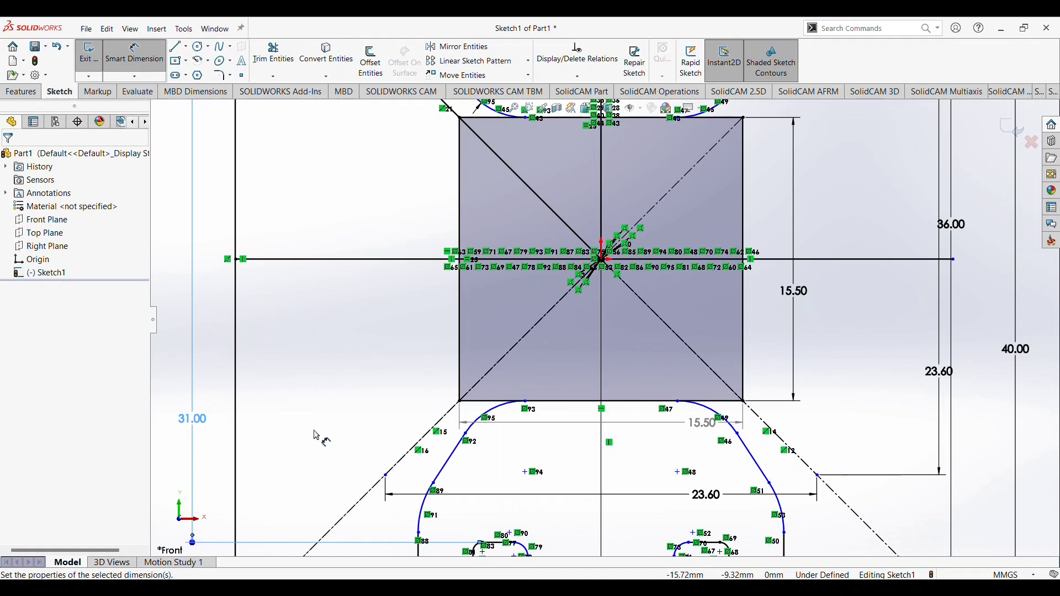
- Fit the sketch in view and pick the bottom edge for a 40.00 dimension
{"action": "key", "text": "f"}
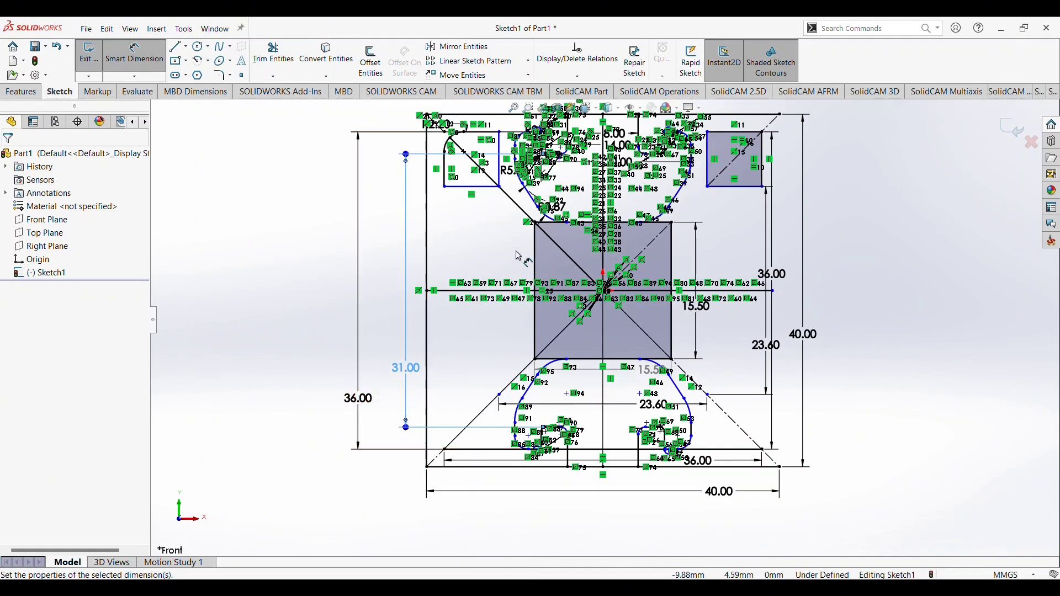
{"action": "scroll", "coordinate": [544, 226], "scroll_direction": "down", "scroll_amount": 3}
{"action": "scroll", "coordinate": [552, 207], "scroll_direction": "up", "scroll_amount": 3}
{"action": "scroll", "coordinate": [581, 200], "scroll_direction": "down", "scroll_amount": 3}
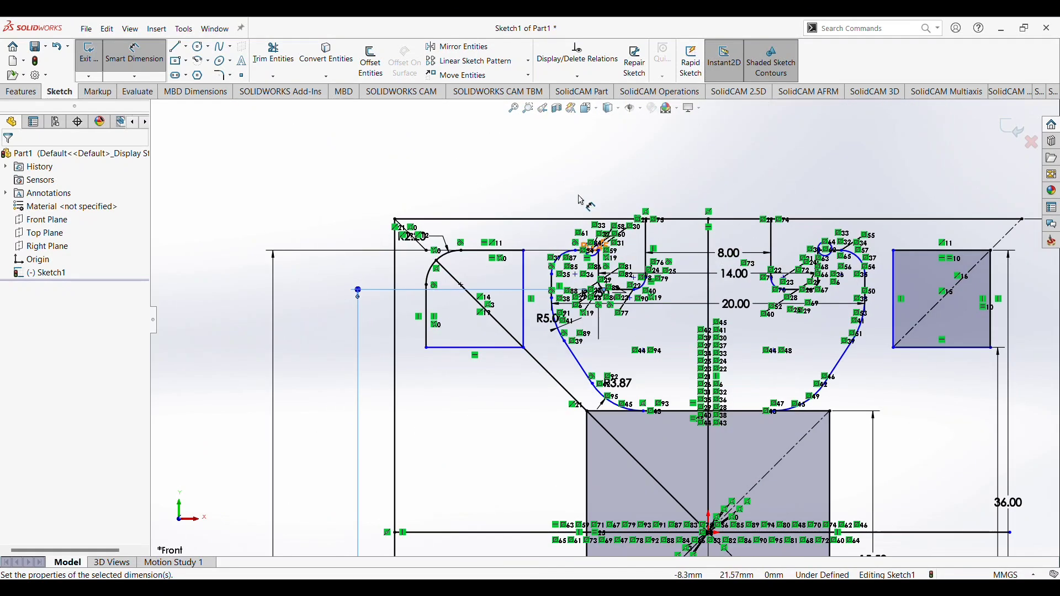
{"action": "scroll", "coordinate": [606, 319], "scroll_direction": "up", "scroll_amount": 3}
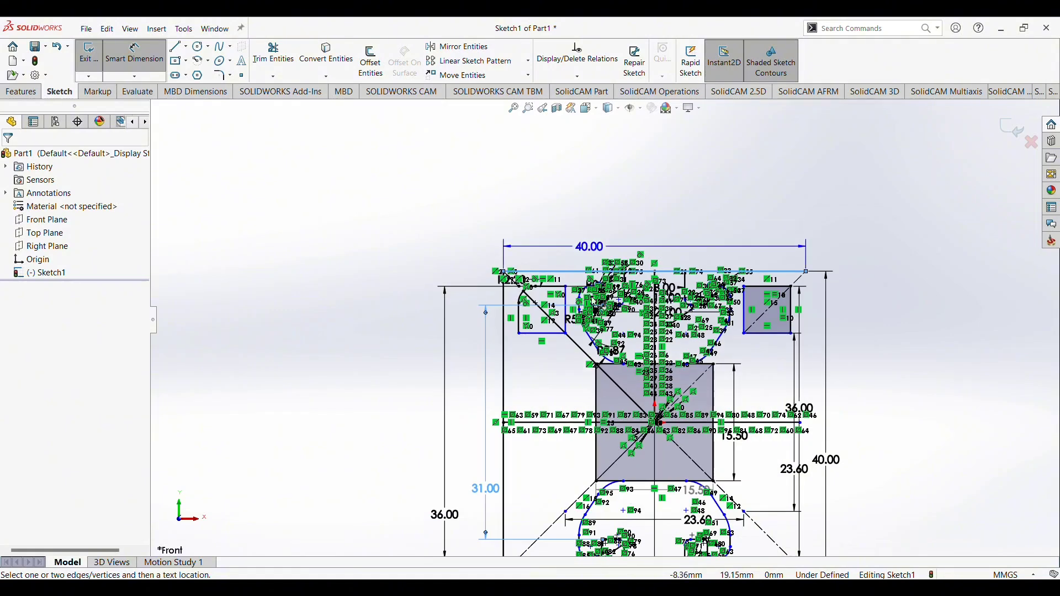
{"action": "scroll", "coordinate": [602, 471], "scroll_direction": "up", "scroll_amount": 2}
{"action": "scroll", "coordinate": [594, 436], "scroll_direction": "down", "scroll_amount": 3}
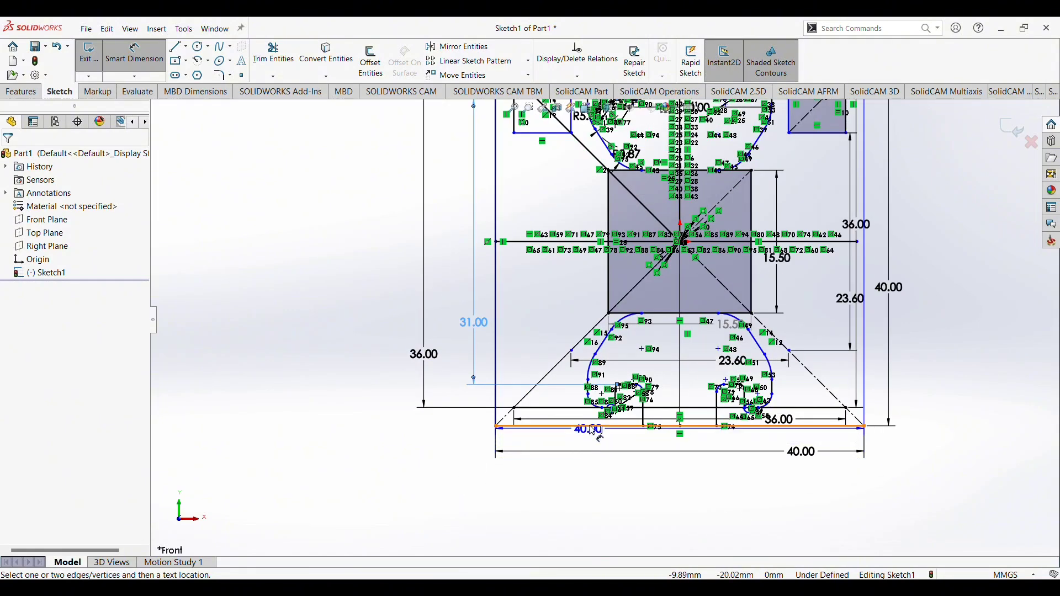
{"action": "left_click", "coordinate": [594, 426]}
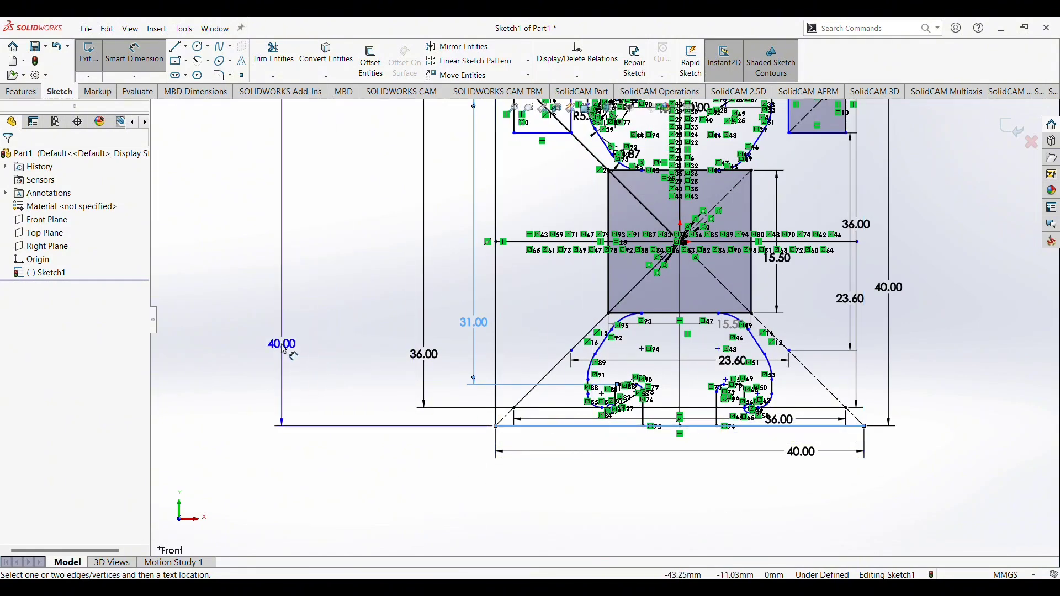
{"action": "scroll", "coordinate": [353, 337], "scroll_direction": "up", "scroll_amount": 2}
- Dismiss the conflicting 40.00 dimension and stop dimensioning
{"action": "scroll", "coordinate": [381, 332], "scroll_direction": "up", "scroll_amount": 1}
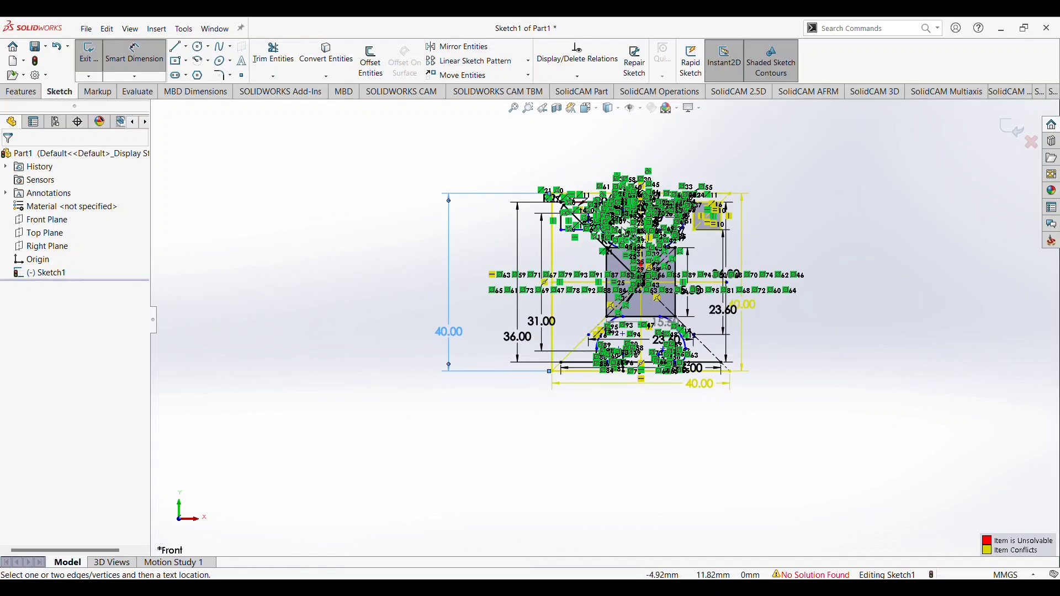
{"action": "scroll", "coordinate": [369, 396], "scroll_direction": "down", "scroll_amount": 1}
{"action": "scroll", "coordinate": [634, 229], "scroll_direction": "down", "scroll_amount": 3}
{"action": "scroll", "coordinate": [635, 221], "scroll_direction": "down", "scroll_amount": 1}
{"action": "scroll", "coordinate": [636, 213], "scroll_direction": "down", "scroll_amount": 2}
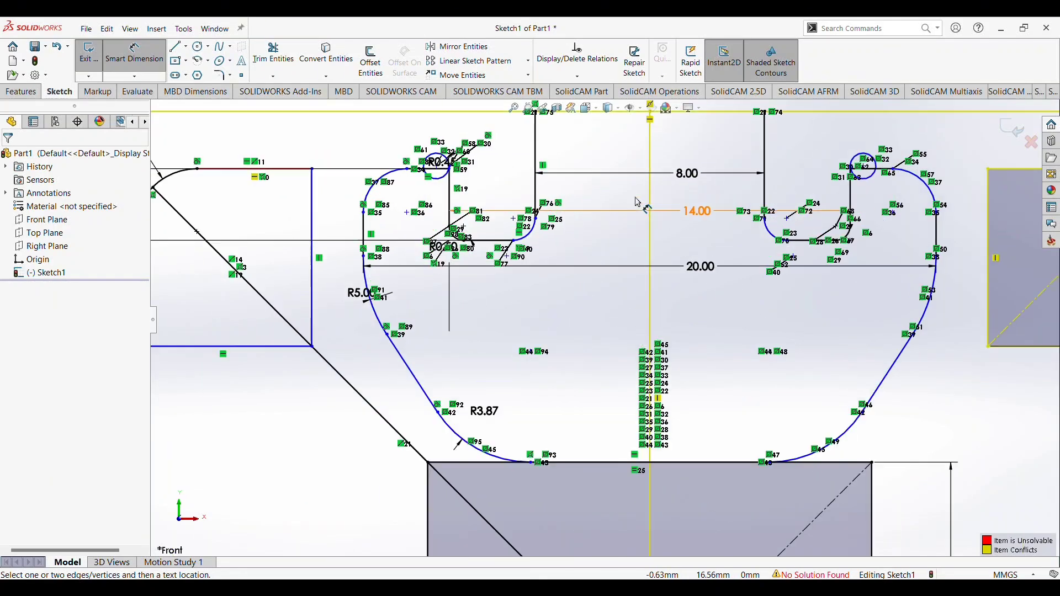
{"action": "scroll", "coordinate": [638, 203], "scroll_direction": "down", "scroll_amount": 2}
{"action": "scroll", "coordinate": [407, 177], "scroll_direction": "down", "scroll_amount": 2}
{"action": "scroll", "coordinate": [408, 179], "scroll_direction": "down", "scroll_amount": 3}
{"action": "scroll", "coordinate": [407, 180], "scroll_direction": "up", "scroll_amount": 2}
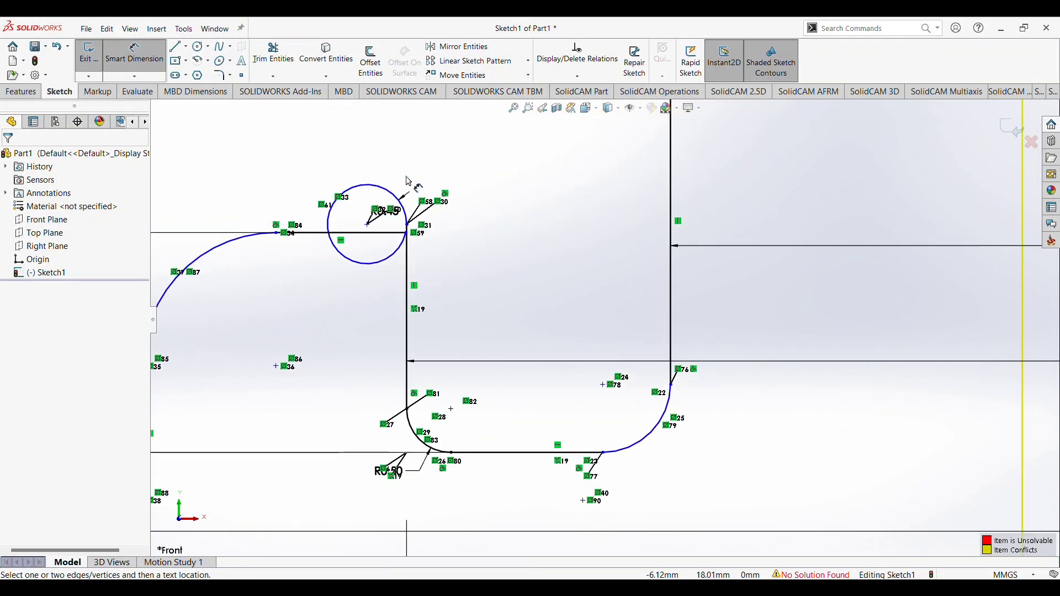
{"action": "scroll", "coordinate": [436, 216], "scroll_direction": "up", "scroll_amount": 1}
{"action": "scroll", "coordinate": [457, 267], "scroll_direction": "down", "scroll_amount": 4}
{"action": "scroll", "coordinate": [608, 343], "scroll_direction": "up", "scroll_amount": 2}
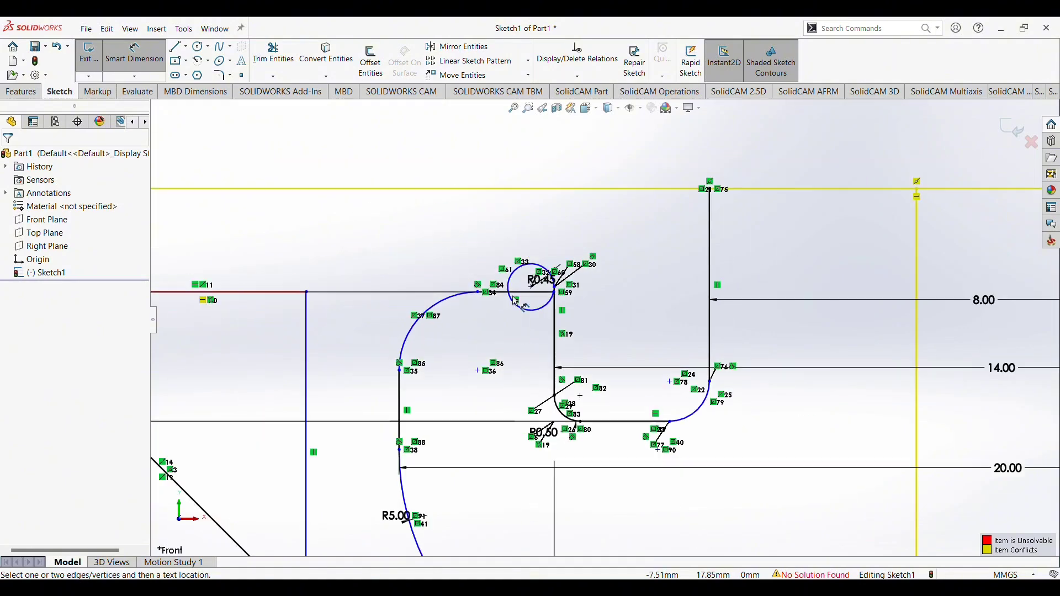
{"action": "scroll", "coordinate": [663, 415], "scroll_direction": "up", "scroll_amount": 2}
{"action": "scroll", "coordinate": [668, 469], "scroll_direction": "up", "scroll_amount": 2}
{"action": "scroll", "coordinate": [668, 474], "scroll_direction": "up", "scroll_amount": 1}
{"action": "middle_click_drag", "start_coordinate": [668, 473], "coordinate": [663, 342], "text": "ctrl"}
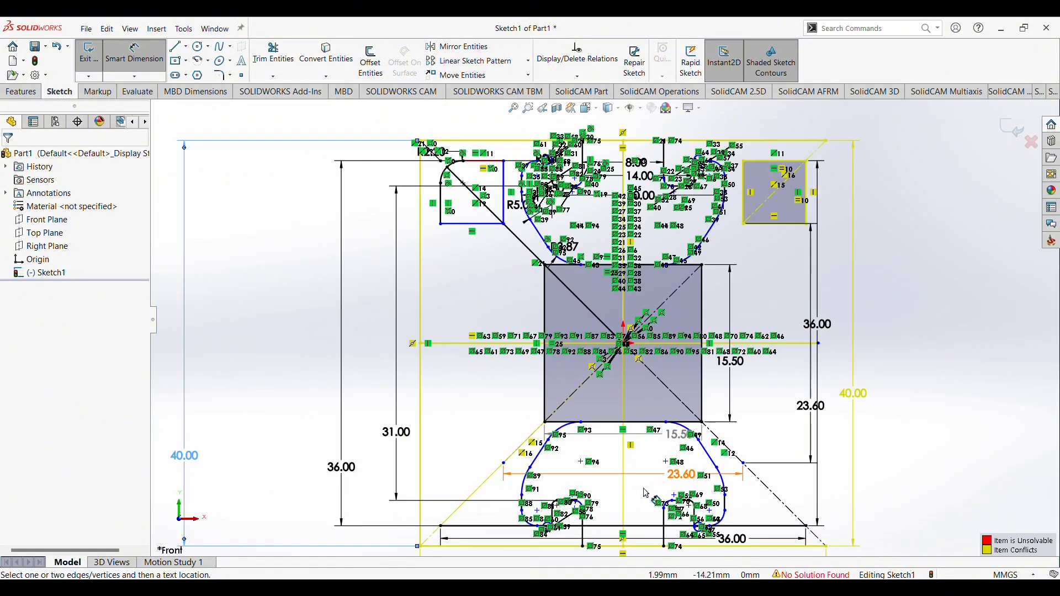
{"action": "scroll", "coordinate": [636, 442], "scroll_direction": "down", "scroll_amount": 2}
{"action": "scroll", "coordinate": [552, 486], "scroll_direction": "down", "scroll_amount": 2}
{"action": "scroll", "coordinate": [480, 491], "scroll_direction": "down", "scroll_amount": 3}
{"action": "scroll", "coordinate": [480, 492], "scroll_direction": "down", "scroll_amount": 1}
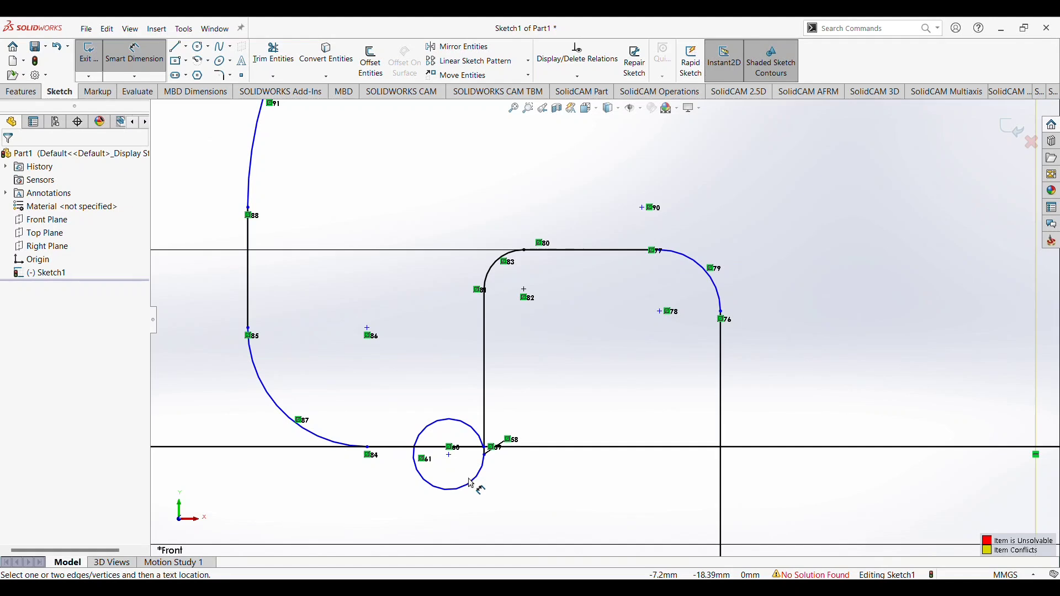
{"action": "scroll", "coordinate": [470, 483], "scroll_direction": "down", "scroll_amount": 1}
{"action": "scroll", "coordinate": [466, 475], "scroll_direction": "down", "scroll_amount": 2}
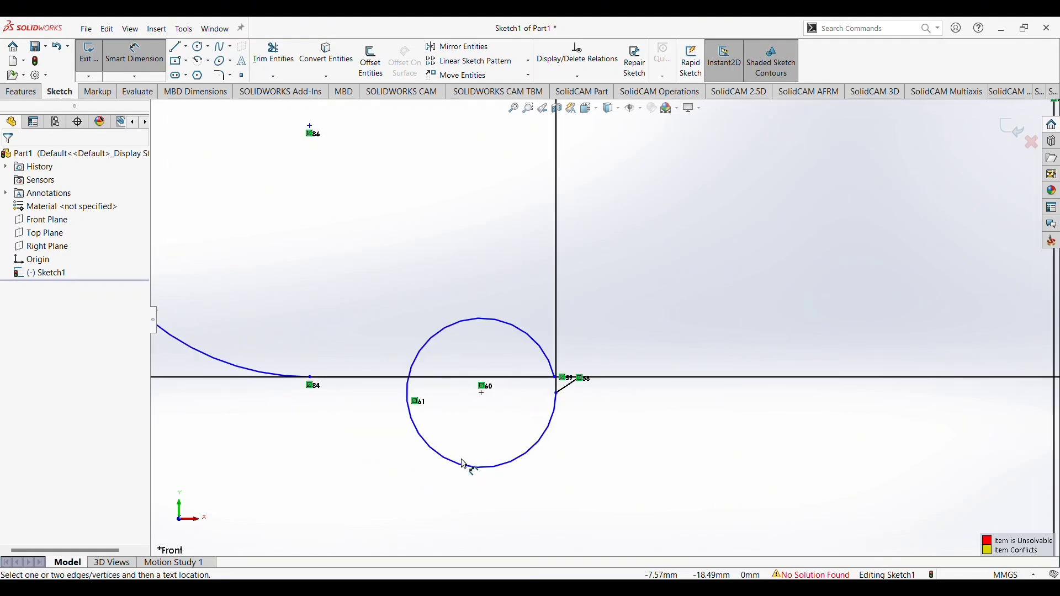
{"action": "left_click", "coordinate": [471, 467]}
{"action": "key", "text": "Escape"}
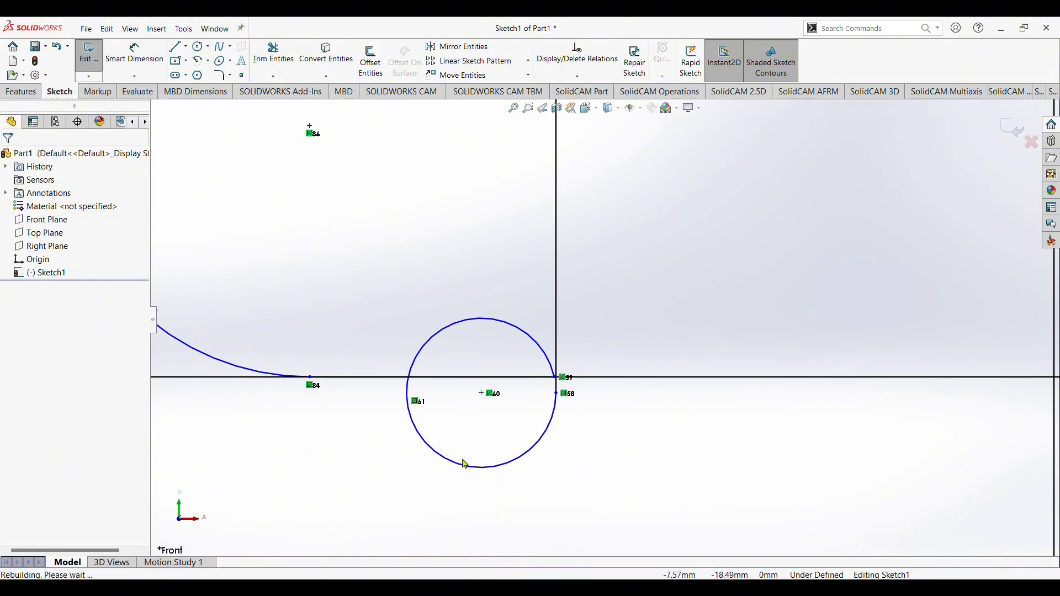
- Undo the last change so the small circle is removed and the sketch solves
{"action": "key", "text": "ctrl+z"}
{"action": "scroll", "coordinate": [497, 463], "scroll_direction": "up", "scroll_amount": 3}
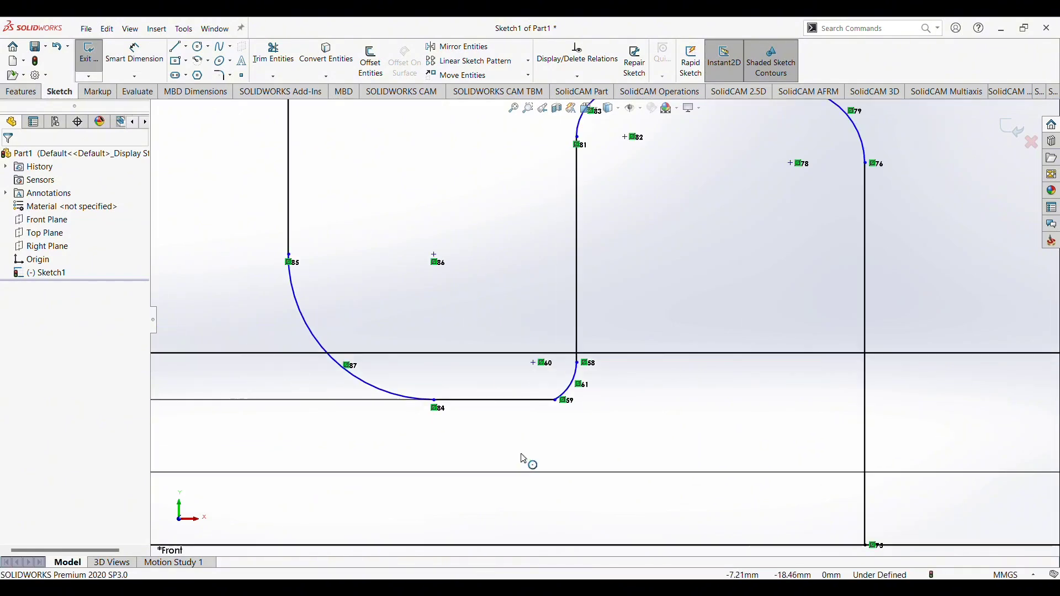
{"action": "scroll", "coordinate": [552, 331], "scroll_direction": "up", "scroll_amount": 4}
{"action": "scroll", "coordinate": [613, 271], "scroll_direction": "up", "scroll_amount": 4}
{"action": "scroll", "coordinate": [621, 259], "scroll_direction": "up", "scroll_amount": 3}
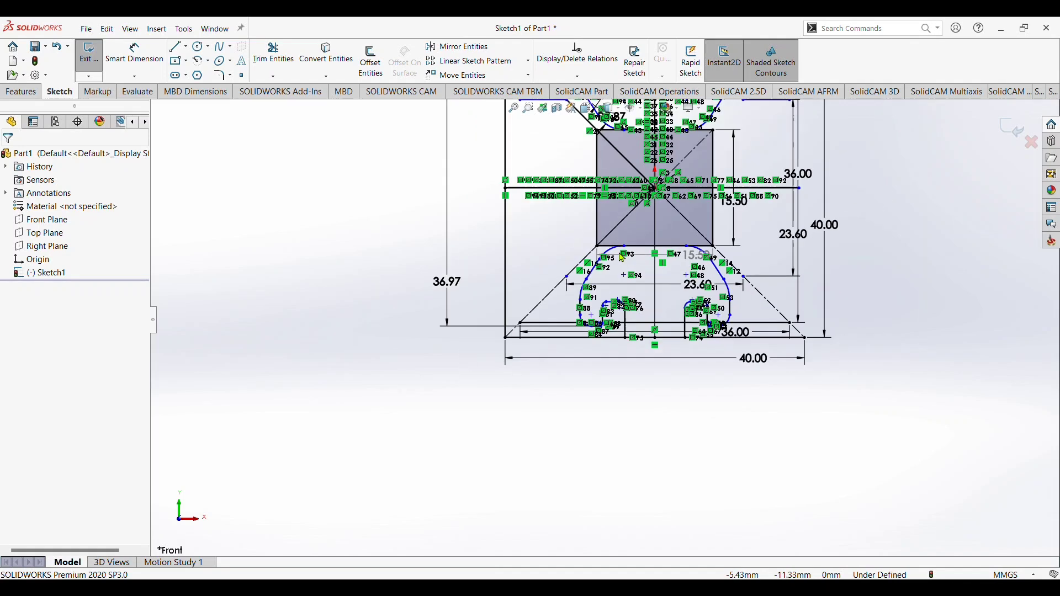
{"action": "scroll", "coordinate": [649, 213], "scroll_direction": "down", "scroll_amount": 2}
{"action": "scroll", "coordinate": [609, 143], "scroll_direction": "down", "scroll_amount": 2}
{"action": "scroll", "coordinate": [609, 142], "scroll_direction": "down", "scroll_amount": 3}
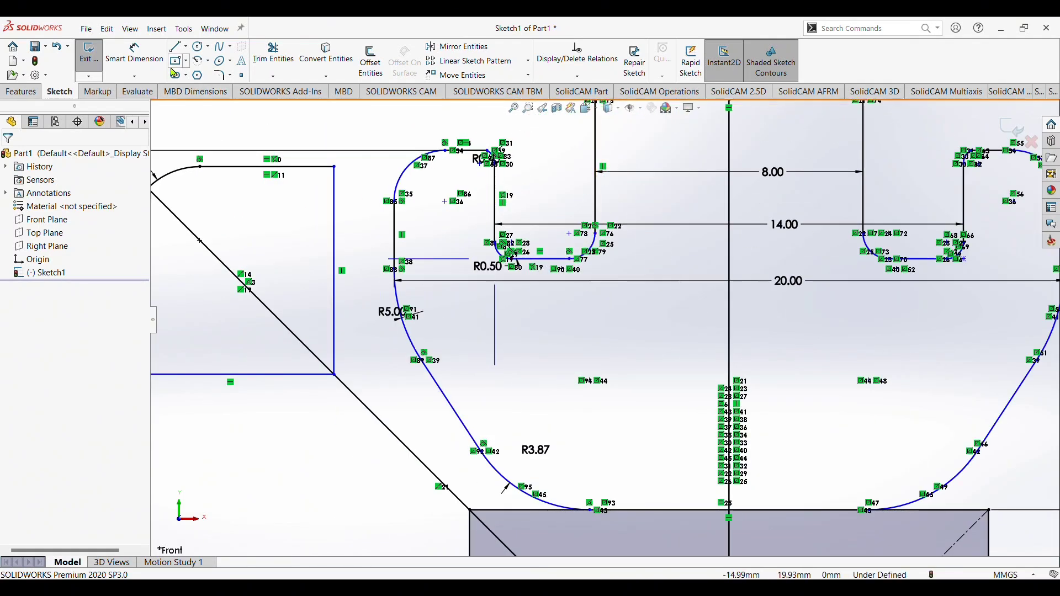
{"action": "left_click", "coordinate": [135, 55]}
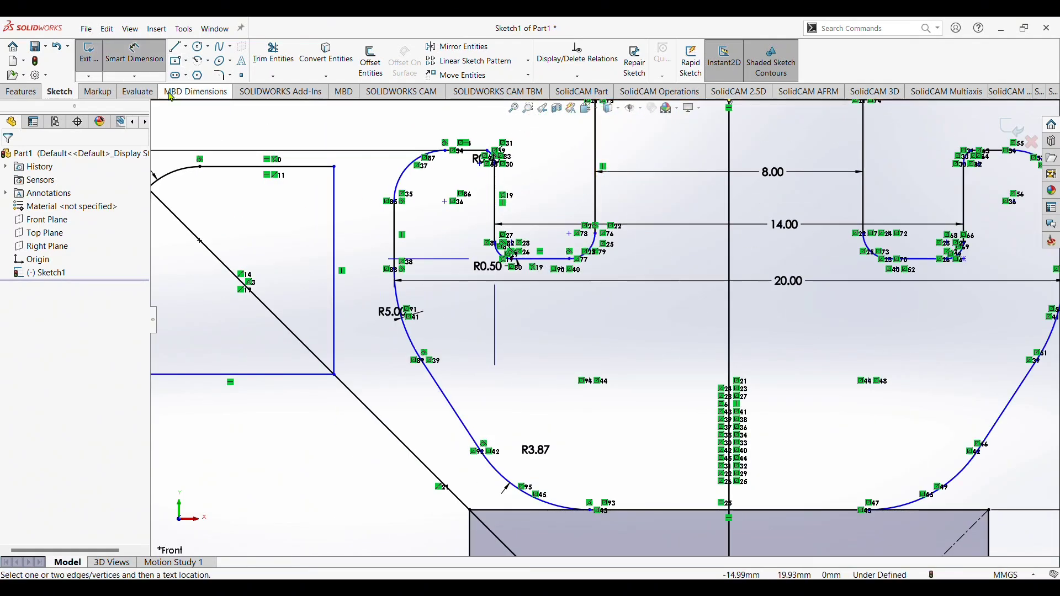
- Dimension the short slot line to the slot's top line as 31.00 mm
{"action": "left_click", "coordinate": [549, 260]}
{"action": "scroll", "coordinate": [574, 301], "scroll_direction": "up", "scroll_amount": 1}
{"action": "scroll", "coordinate": [602, 331], "scroll_direction": "up", "scroll_amount": 4}
{"action": "scroll", "coordinate": [624, 362], "scroll_direction": "up", "scroll_amount": 1}
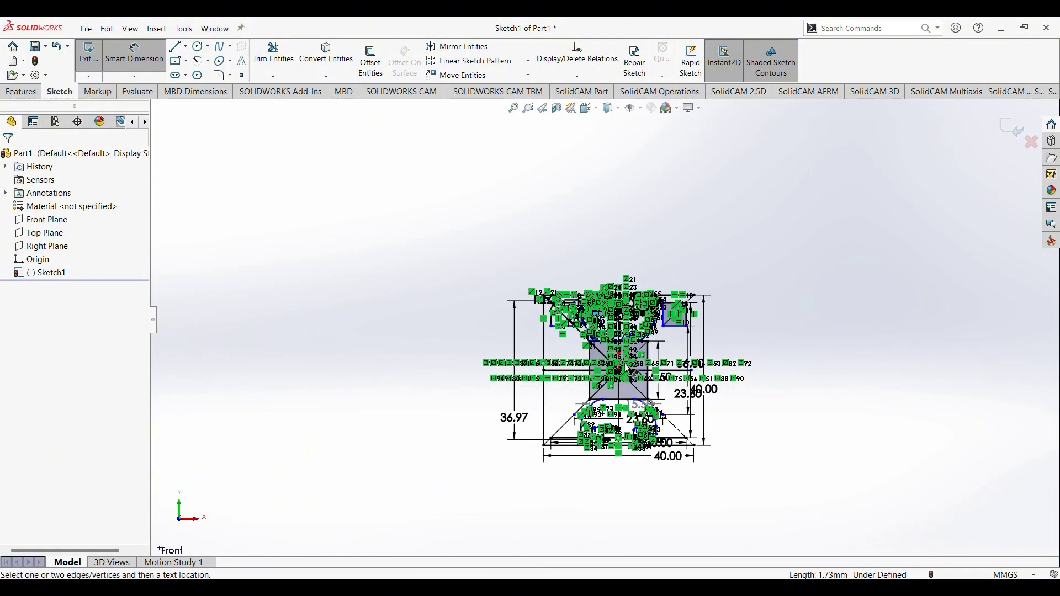
{"action": "scroll", "coordinate": [619, 375], "scroll_direction": "down", "scroll_amount": 1}
{"action": "scroll", "coordinate": [608, 392], "scroll_direction": "down", "scroll_amount": 2}
{"action": "scroll", "coordinate": [592, 417], "scroll_direction": "down", "scroll_amount": 3}
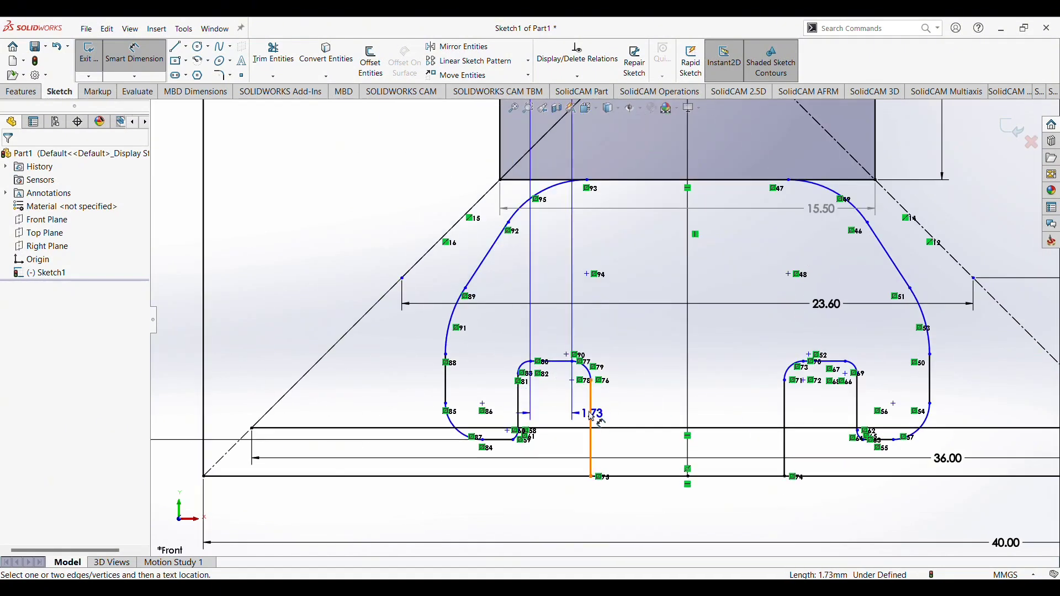
{"action": "left_click", "coordinate": [555, 362]}
{"action": "key", "text": "z"}
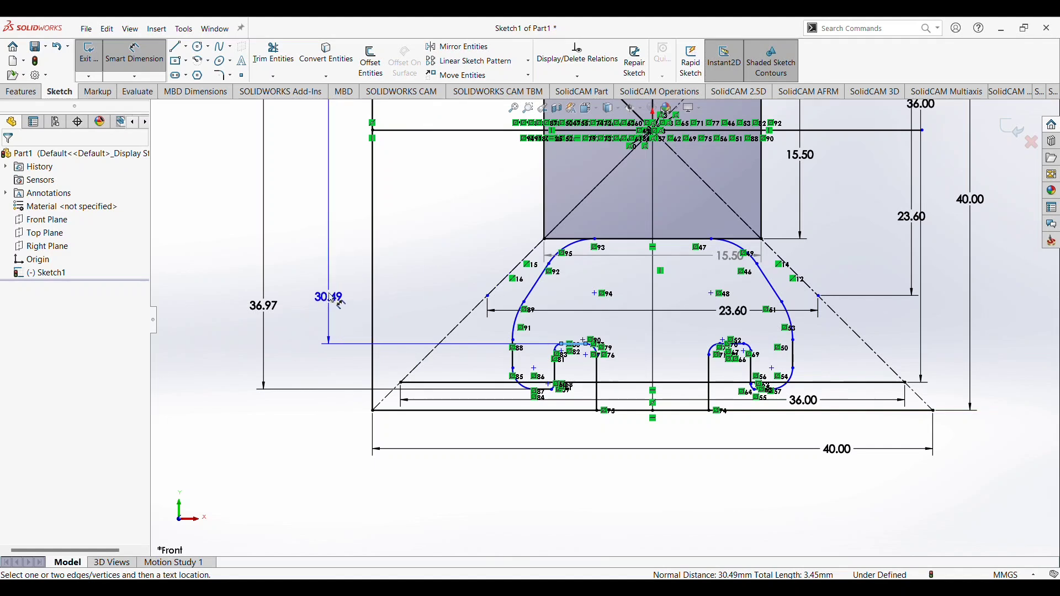
{"action": "left_click", "coordinate": [338, 290]}
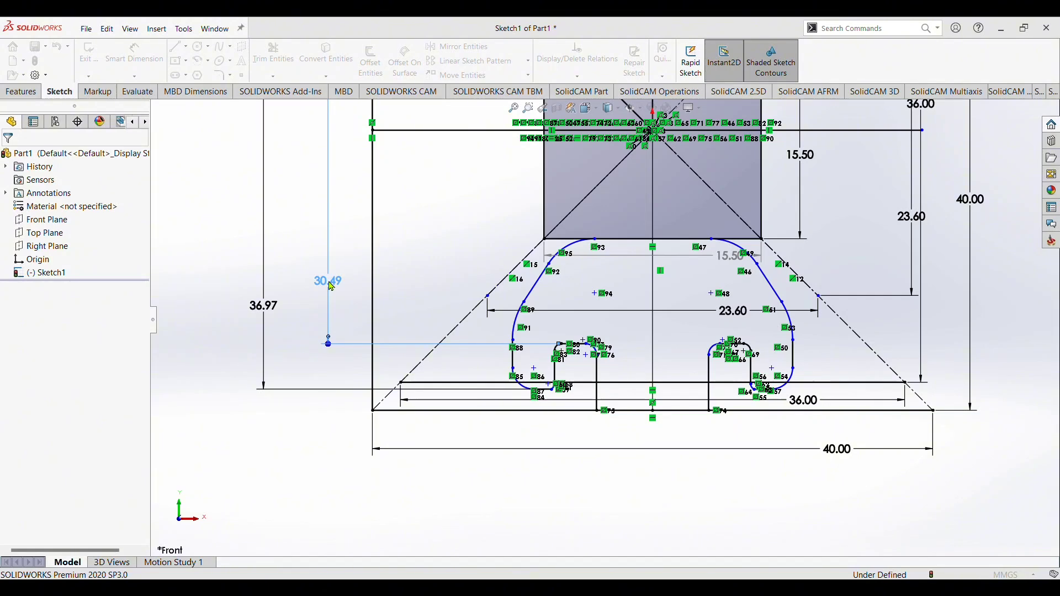
{"action": "key", "text": "Return"}
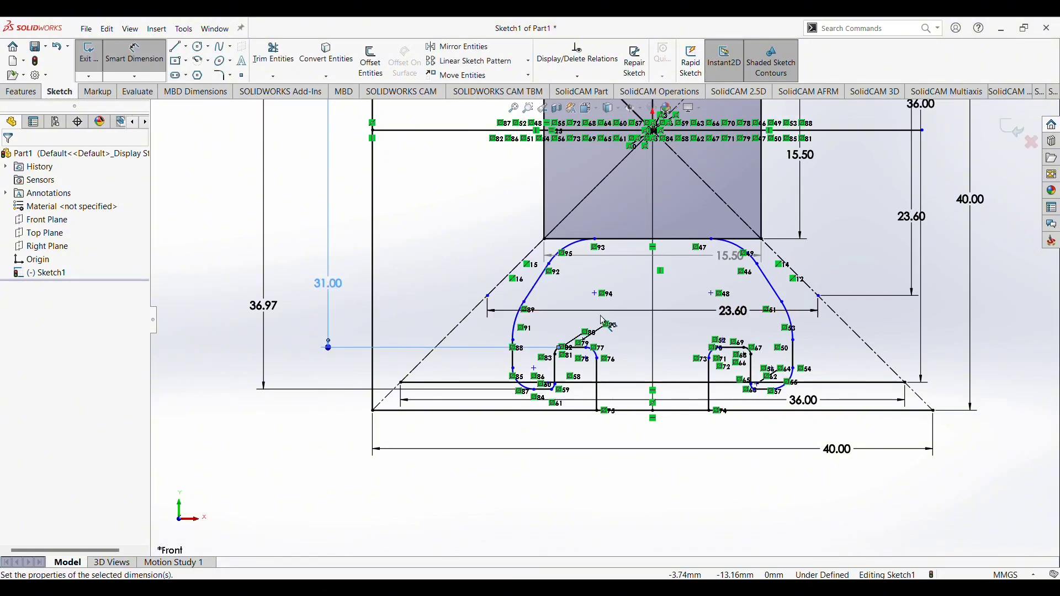
- Select the horizontal line through the central square's centre
{"action": "scroll", "coordinate": [604, 321], "scroll_direction": "down", "scroll_amount": 3}
{"action": "scroll", "coordinate": [614, 305], "scroll_direction": "up", "scroll_amount": 2}
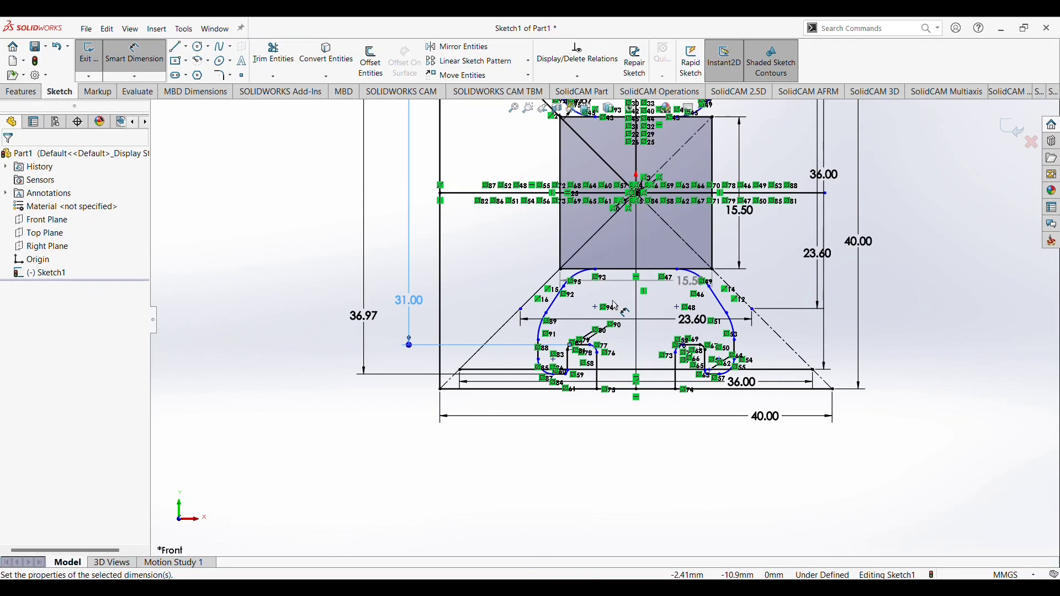
{"action": "scroll", "coordinate": [615, 306], "scroll_direction": "down", "scroll_amount": 2}
{"action": "scroll", "coordinate": [620, 327], "scroll_direction": "up", "scroll_amount": 1}
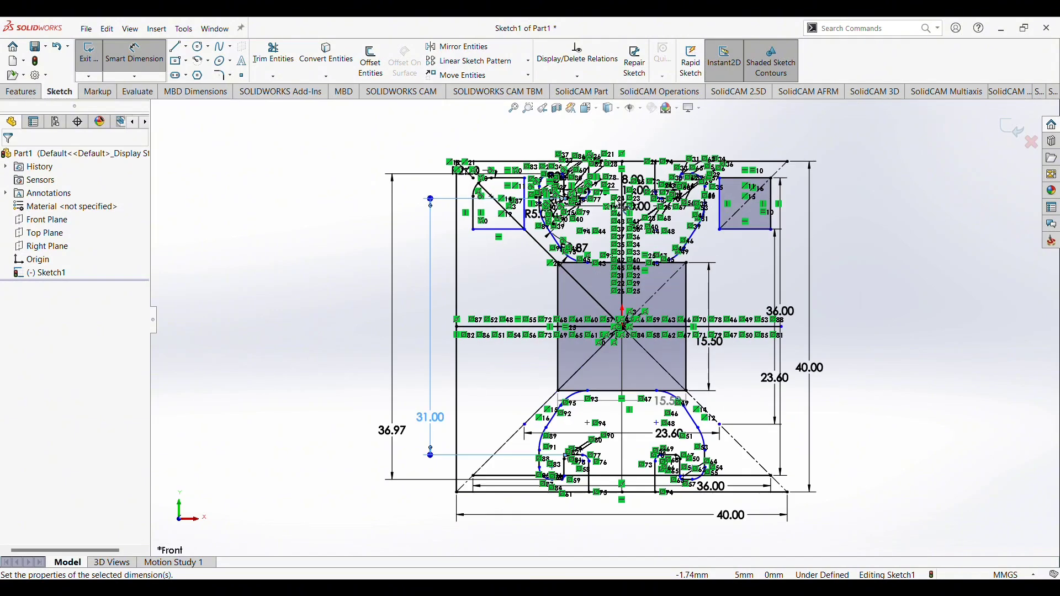
{"action": "scroll", "coordinate": [619, 328], "scroll_direction": "up", "scroll_amount": 1}
{"action": "scroll", "coordinate": [620, 327], "scroll_direction": "up", "scroll_amount": 1}
{"action": "scroll", "coordinate": [620, 327], "scroll_direction": "up", "scroll_amount": 1}
{"action": "scroll", "coordinate": [620, 327], "scroll_direction": "down", "scroll_amount": 1}
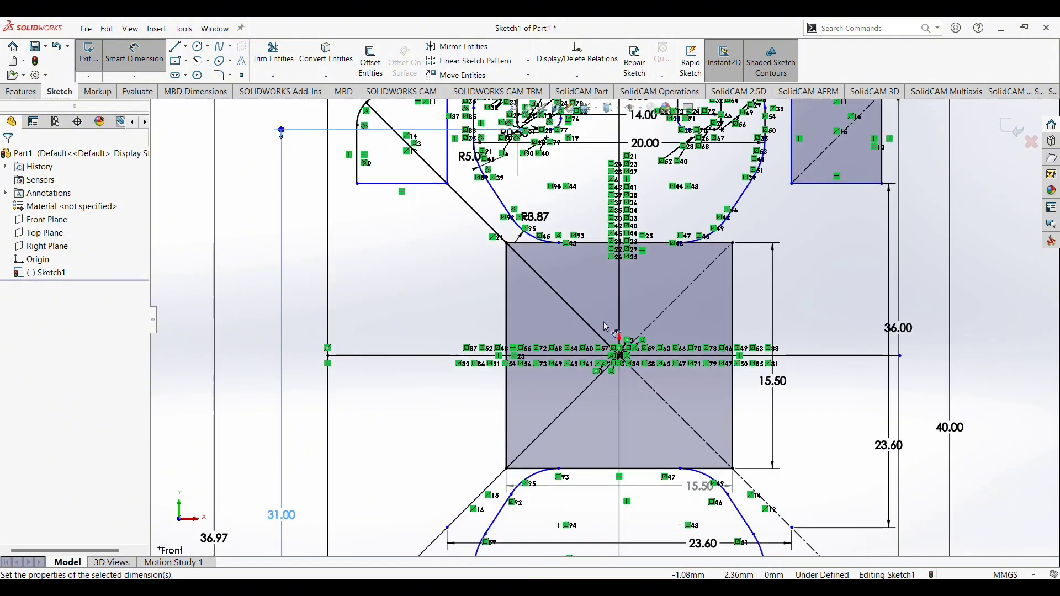
{"action": "left_click", "coordinate": [444, 357]}
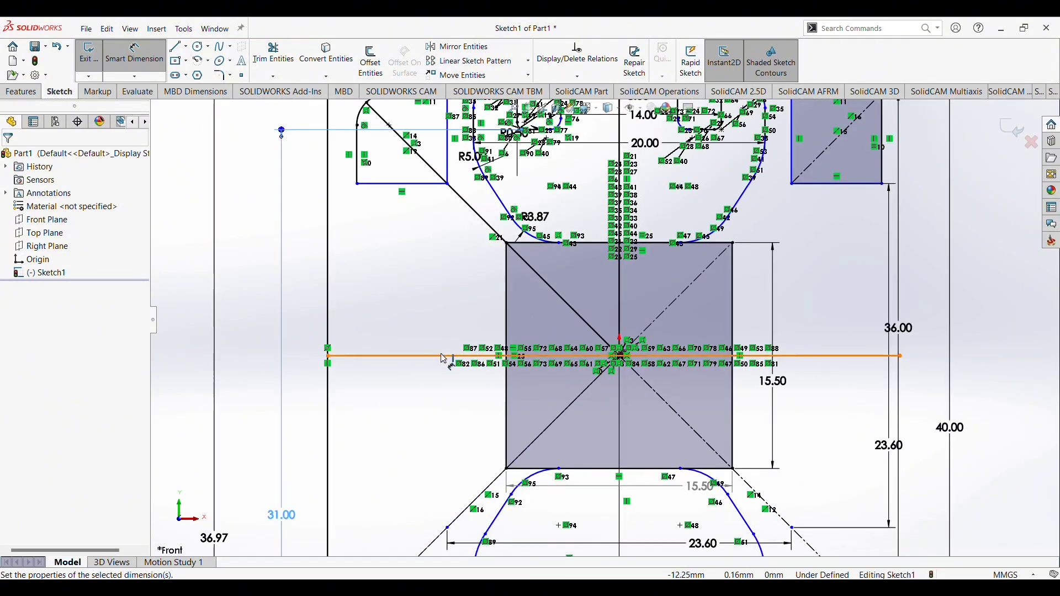
- Power-trim the horizontal centre line and the square's diagonals and centre lines
{"action": "left_click", "coordinate": [293, 54]}
{"action": "left_click_drag", "start_coordinate": [434, 362], "coordinate": [564, 374]}
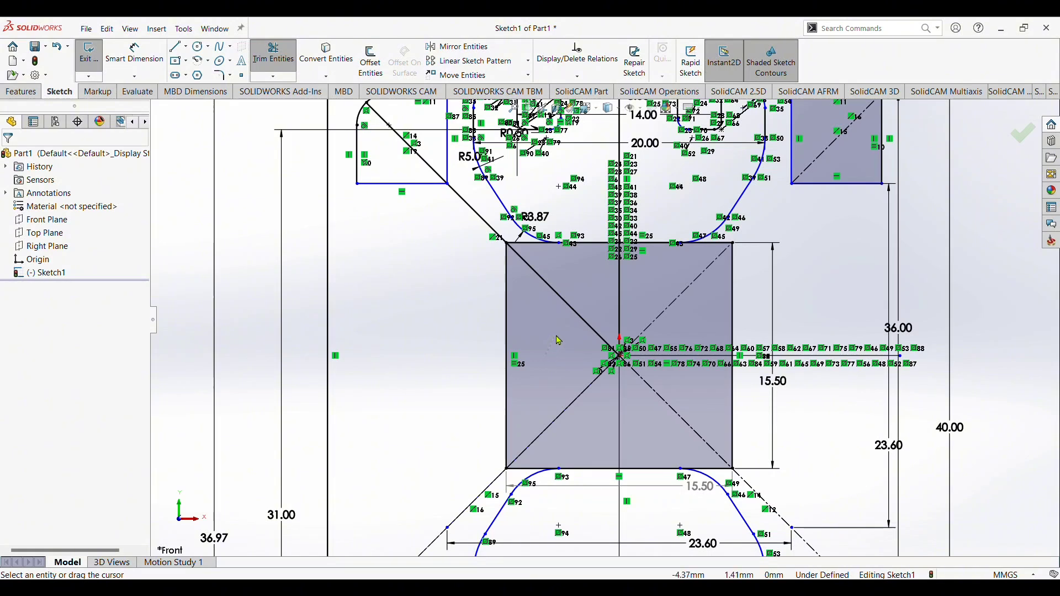
{"action": "left_click_drag", "start_coordinate": [555, 346], "coordinate": [605, 352]}
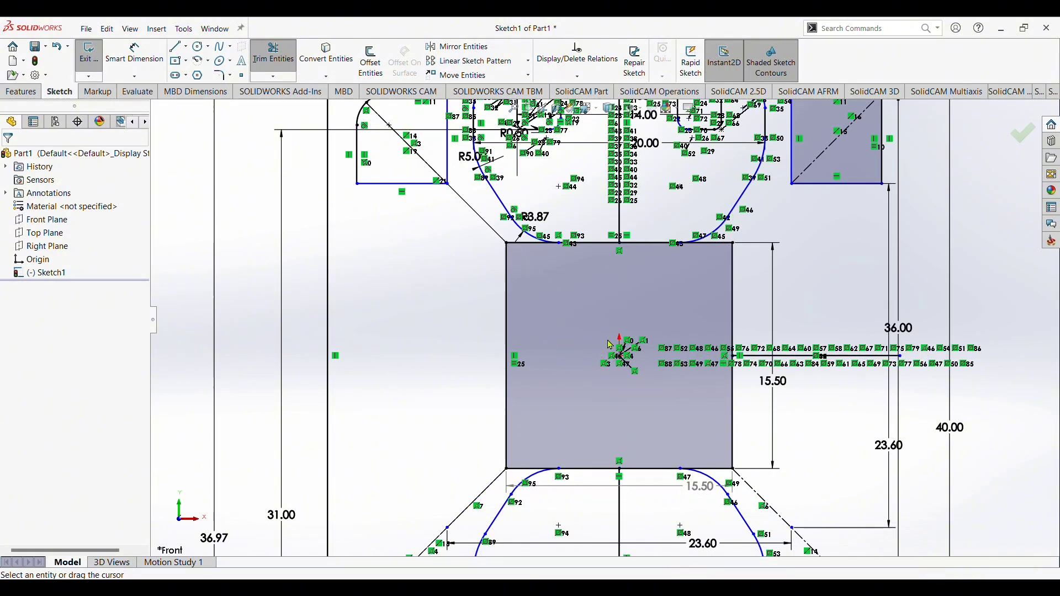
{"action": "left_click_drag", "start_coordinate": [827, 318], "coordinate": [831, 369]}
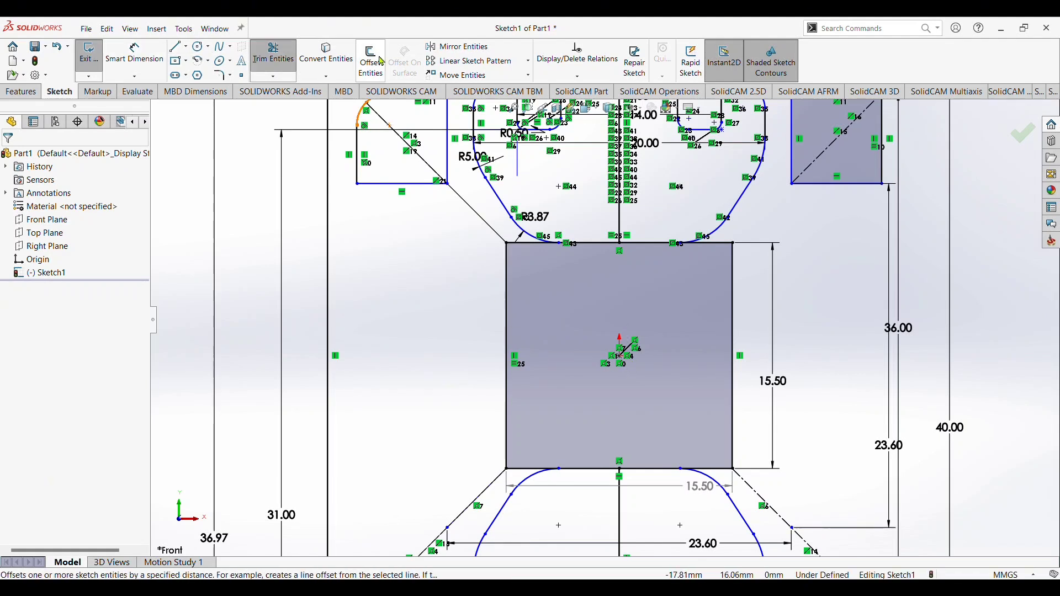
- Start a sketch mirror with the diagonal Line34 as the mirror line
{"action": "left_click", "coordinate": [469, 49]}
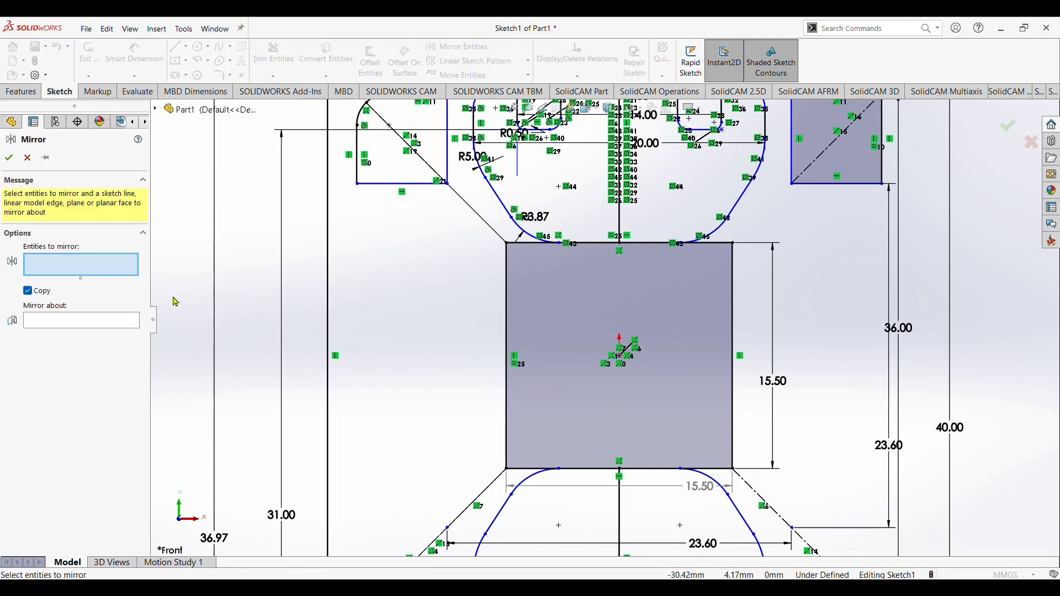
{"action": "left_click", "coordinate": [128, 323]}
{"action": "left_click", "coordinate": [479, 215]}
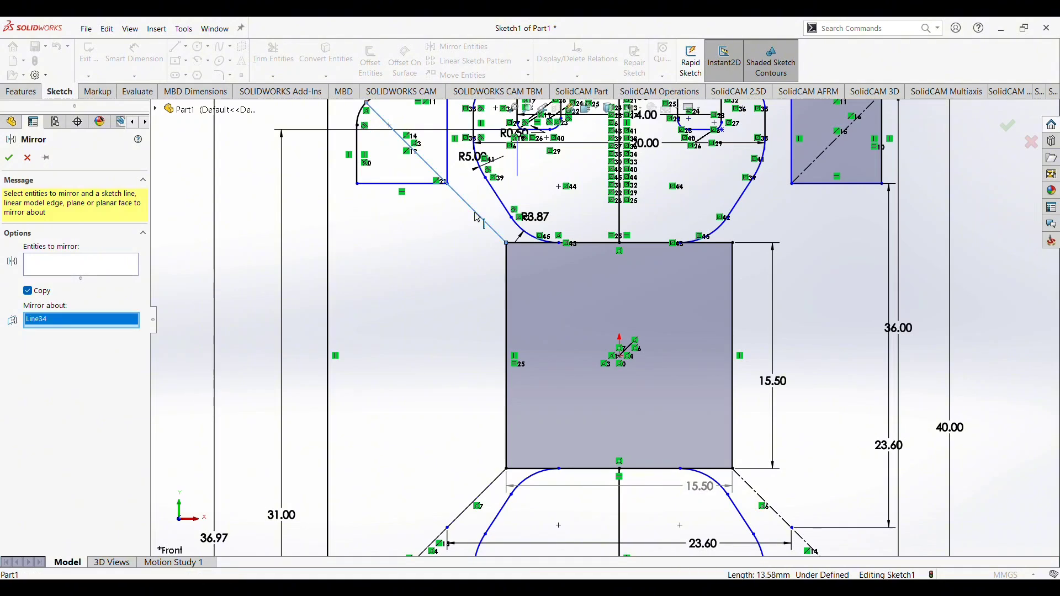
{"action": "left_click", "coordinate": [127, 275]}
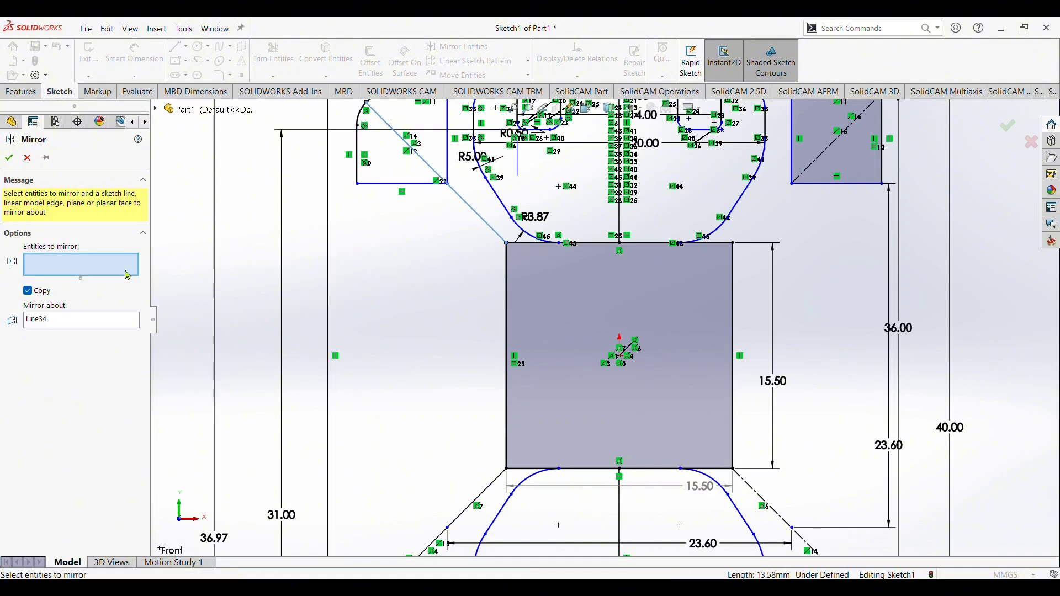
- Add the slot's first lines, walls and corner arcs to the mirror set
{"action": "left_click", "coordinate": [500, 210]}
{"action": "left_click", "coordinate": [530, 239]}
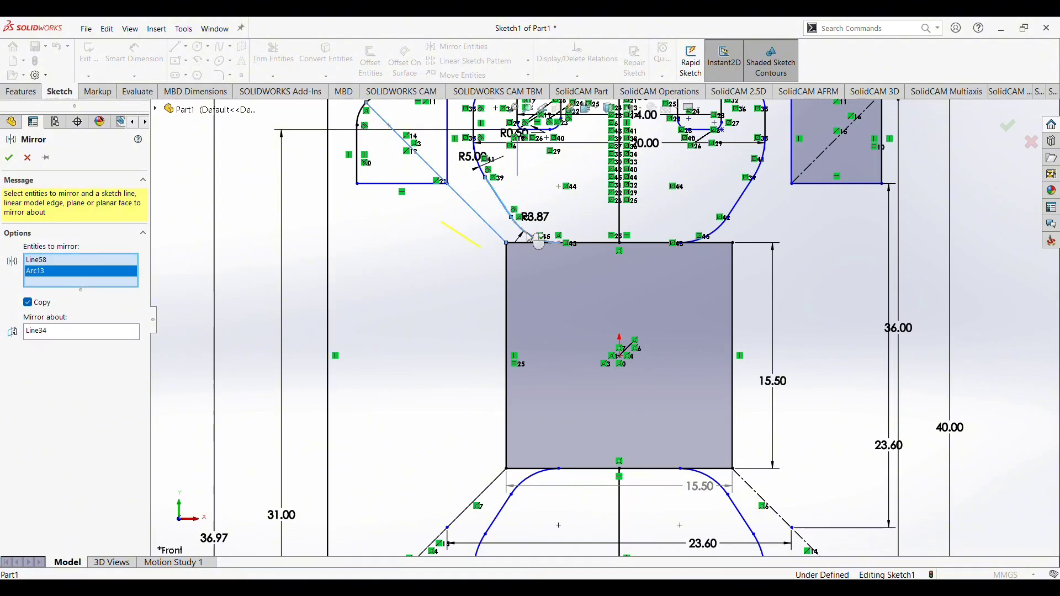
{"action": "scroll", "coordinate": [531, 239], "scroll_direction": "up", "scroll_amount": 2}
{"action": "scroll", "coordinate": [533, 240], "scroll_direction": "up", "scroll_amount": 2}
{"action": "scroll", "coordinate": [555, 245], "scroll_direction": "down", "scroll_amount": 6}
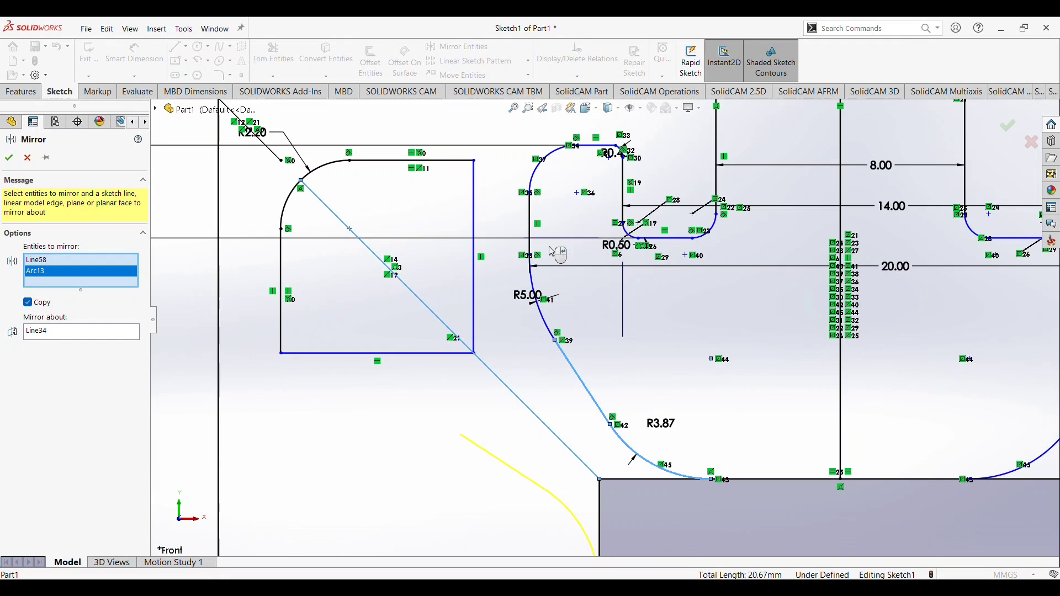
{"action": "left_click", "coordinate": [547, 316]}
{"action": "left_click", "coordinate": [531, 218]}
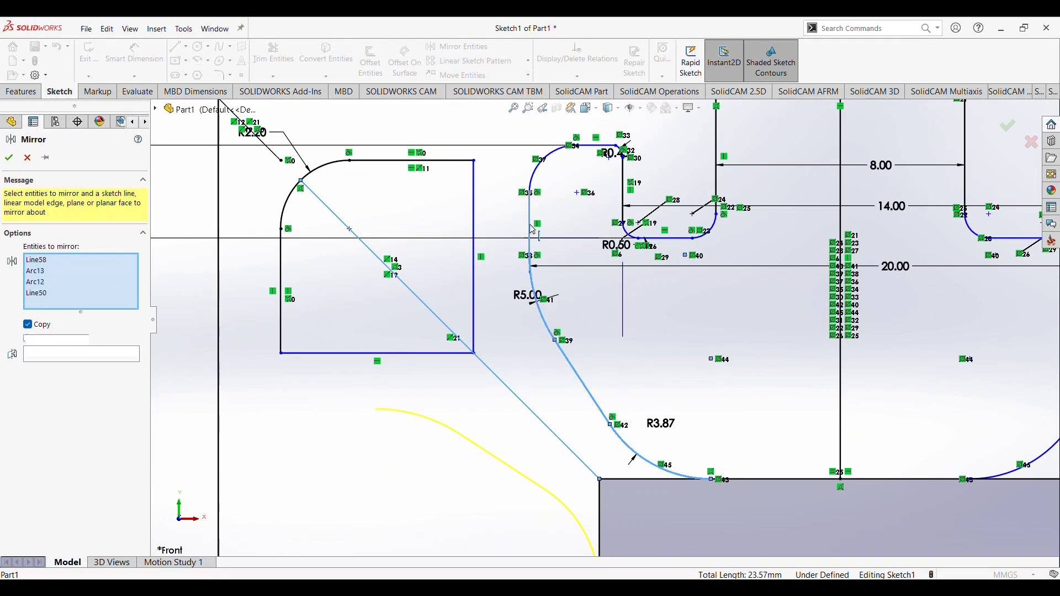
{"action": "left_click", "coordinate": [540, 170]}
{"action": "left_click", "coordinate": [591, 147]}
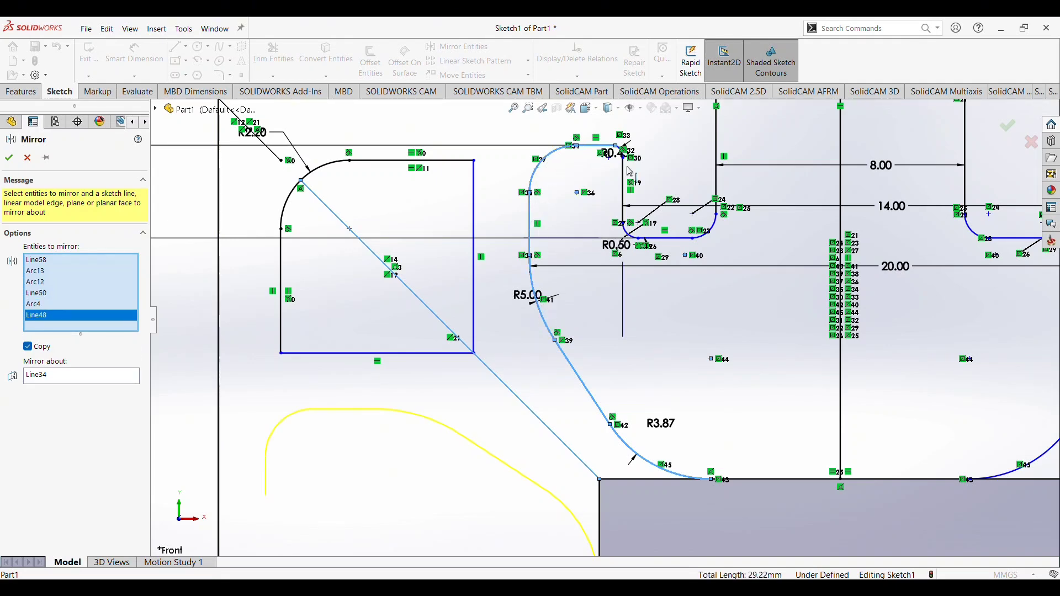
{"action": "scroll", "coordinate": [621, 165], "scroll_direction": "down", "scroll_amount": 2}
{"action": "scroll", "coordinate": [619, 166], "scroll_direction": "down", "scroll_amount": 1}
{"action": "left_click", "coordinate": [607, 177]}
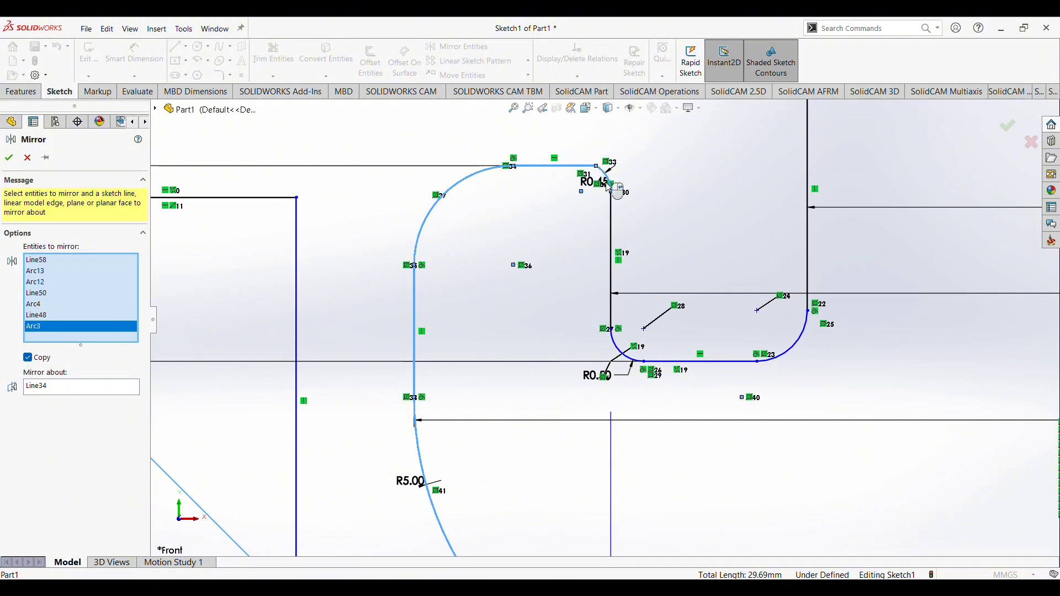
{"action": "left_click", "coordinate": [612, 222]}
{"action": "left_click", "coordinate": [617, 352]}
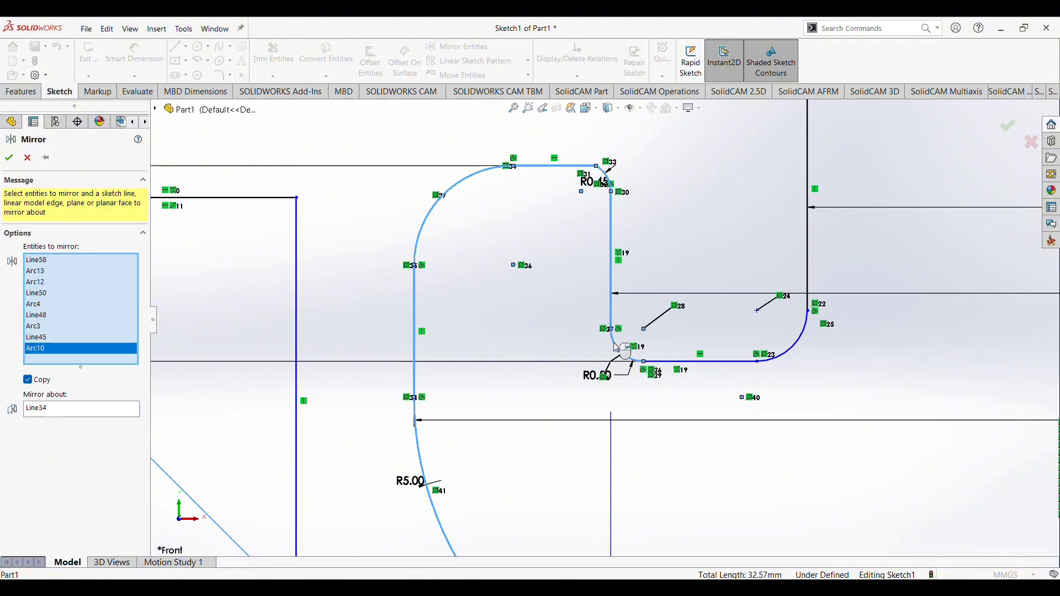
{"action": "left_click", "coordinate": [681, 363]}
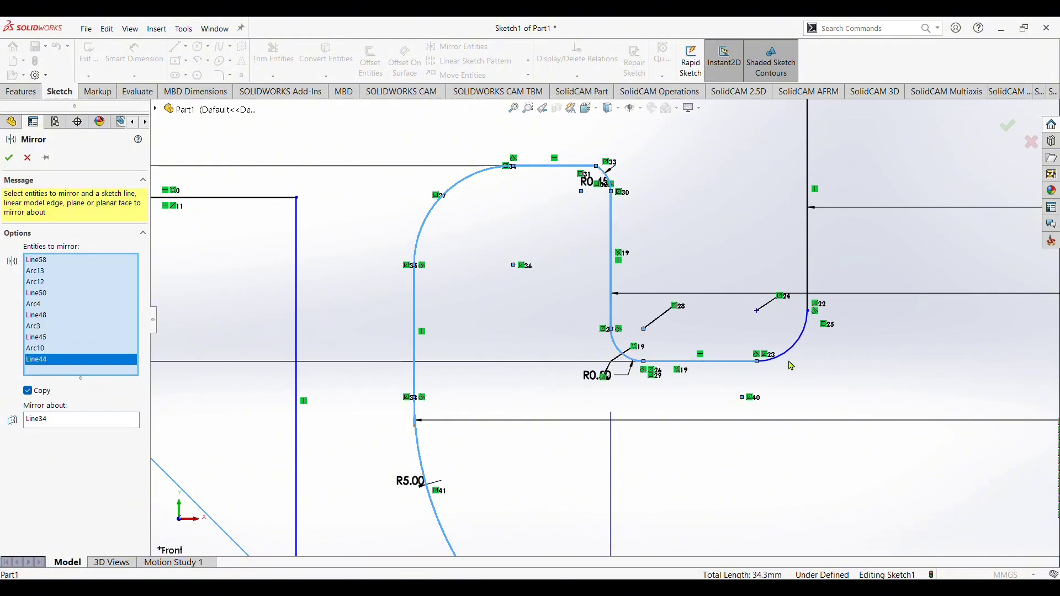
{"action": "left_click", "coordinate": [801, 348]}
{"action": "scroll", "coordinate": [834, 325], "scroll_direction": "up", "scroll_amount": 2}
{"action": "scroll", "coordinate": [793, 276], "scroll_direction": "down", "scroll_amount": 3}
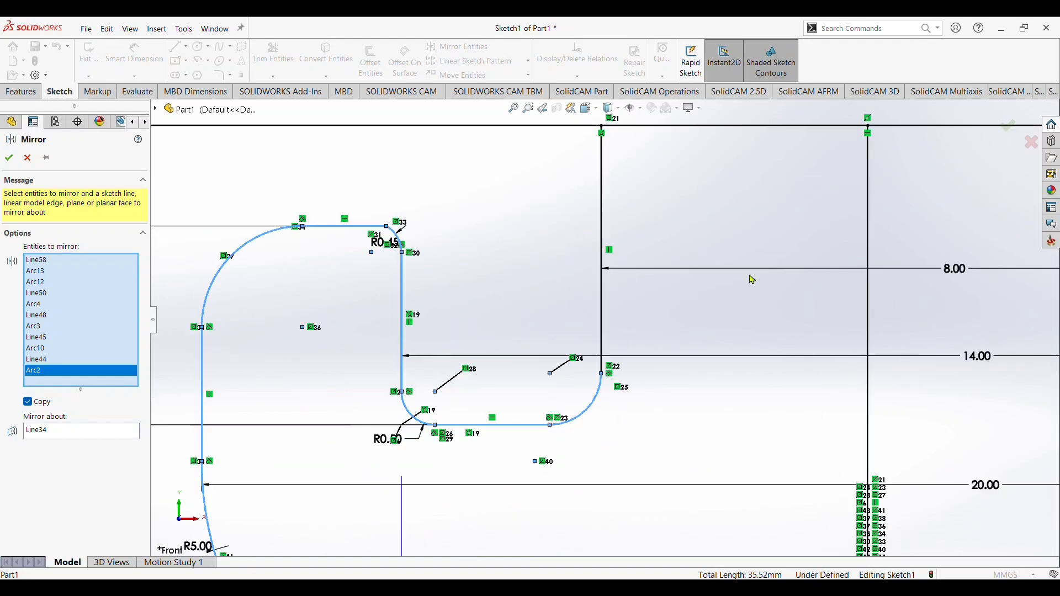
{"action": "left_click", "coordinate": [603, 304]}
{"action": "scroll", "coordinate": [608, 307], "scroll_direction": "up", "scroll_amount": 2}
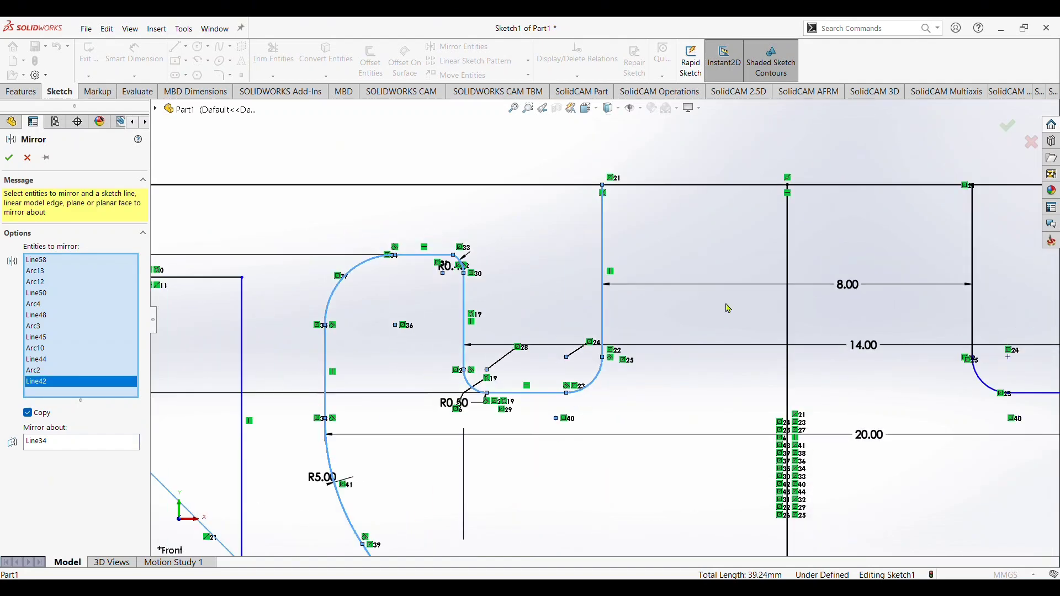
{"action": "left_click", "coordinate": [913, 275]}
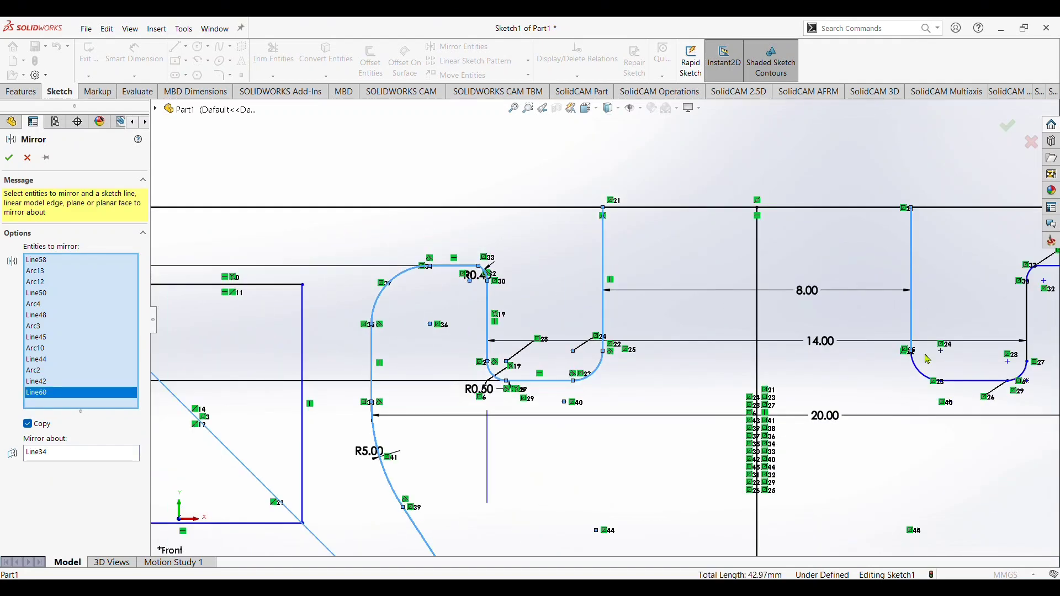
{"action": "left_click", "coordinate": [920, 373]}
{"action": "left_click", "coordinate": [961, 381]}
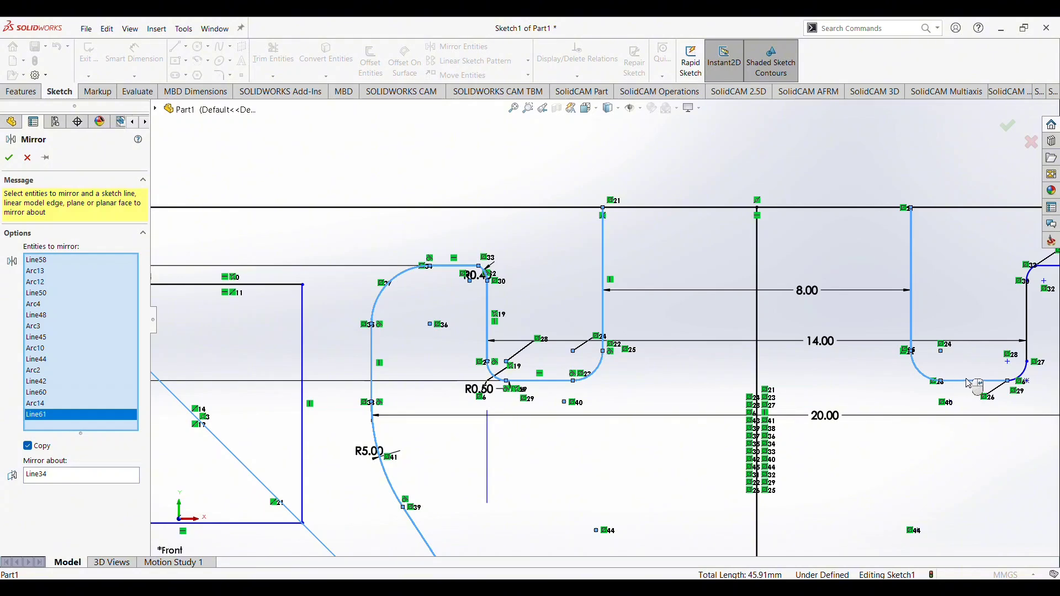
- Add the remaining slot lines and arcs, through the lower fillet Arc19, to the mirror set
{"action": "scroll", "coordinate": [985, 392], "scroll_direction": "down", "scroll_amount": 3}
{"action": "scroll", "coordinate": [972, 370], "scroll_direction": "down", "scroll_amount": 1}
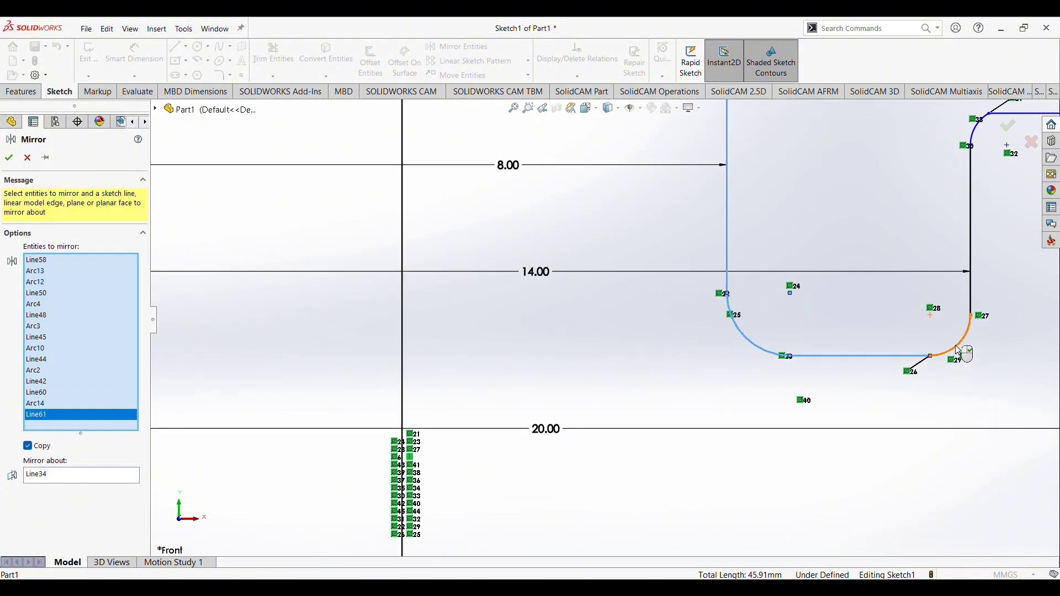
{"action": "left_click", "coordinate": [959, 328]}
{"action": "left_click", "coordinate": [972, 301]}
{"action": "scroll", "coordinate": [978, 293], "scroll_direction": "up", "scroll_amount": 3}
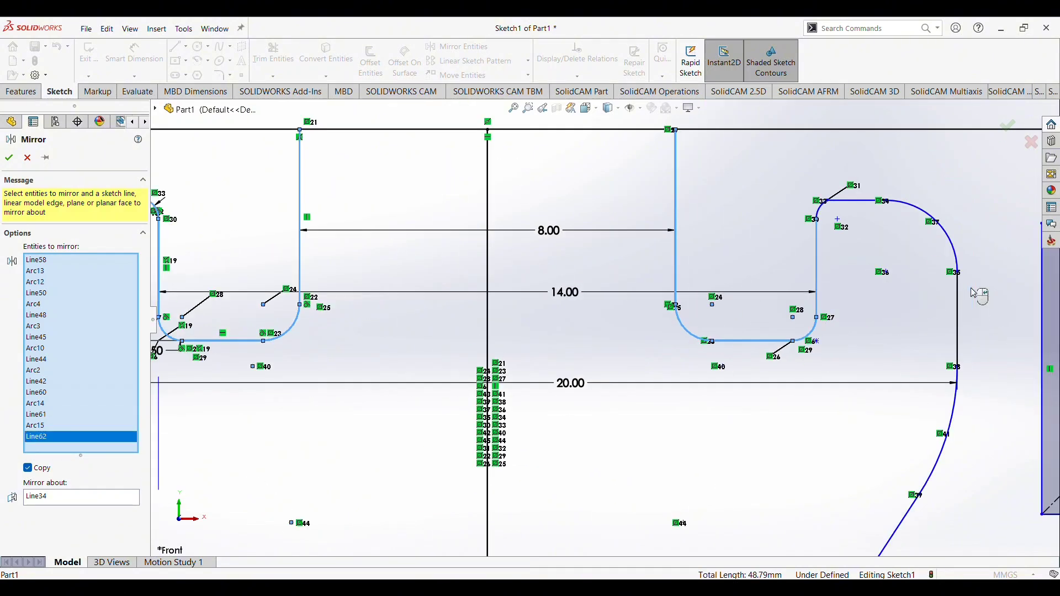
{"action": "scroll", "coordinate": [939, 248], "scroll_direction": "up", "scroll_amount": 1}
{"action": "scroll", "coordinate": [828, 237], "scroll_direction": "down", "scroll_amount": 1}
{"action": "scroll", "coordinate": [796, 238], "scroll_direction": "down", "scroll_amount": 3}
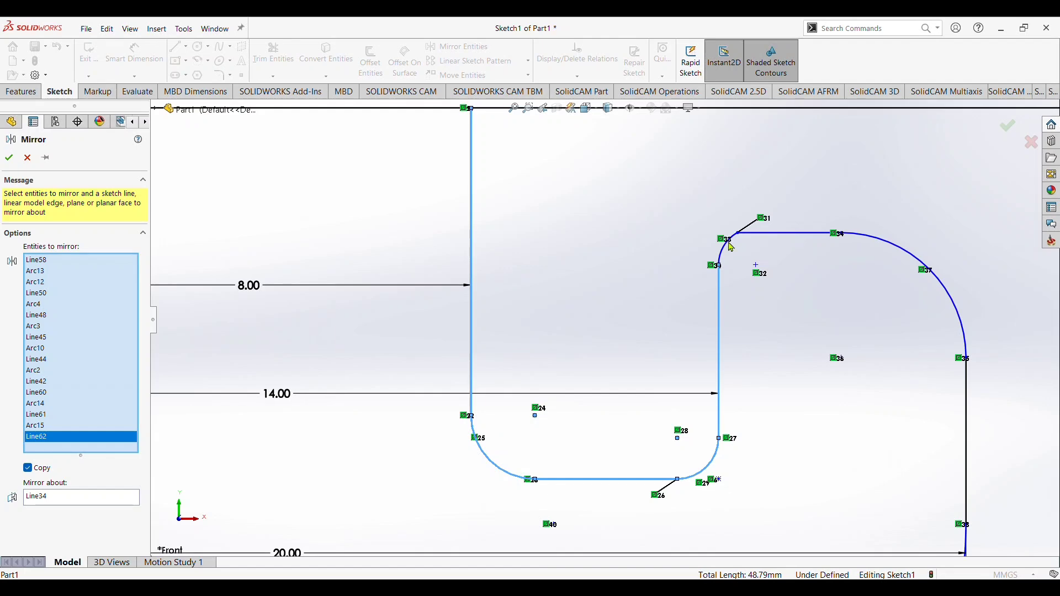
{"action": "left_click", "coordinate": [731, 245]}
{"action": "left_click", "coordinate": [765, 233]}
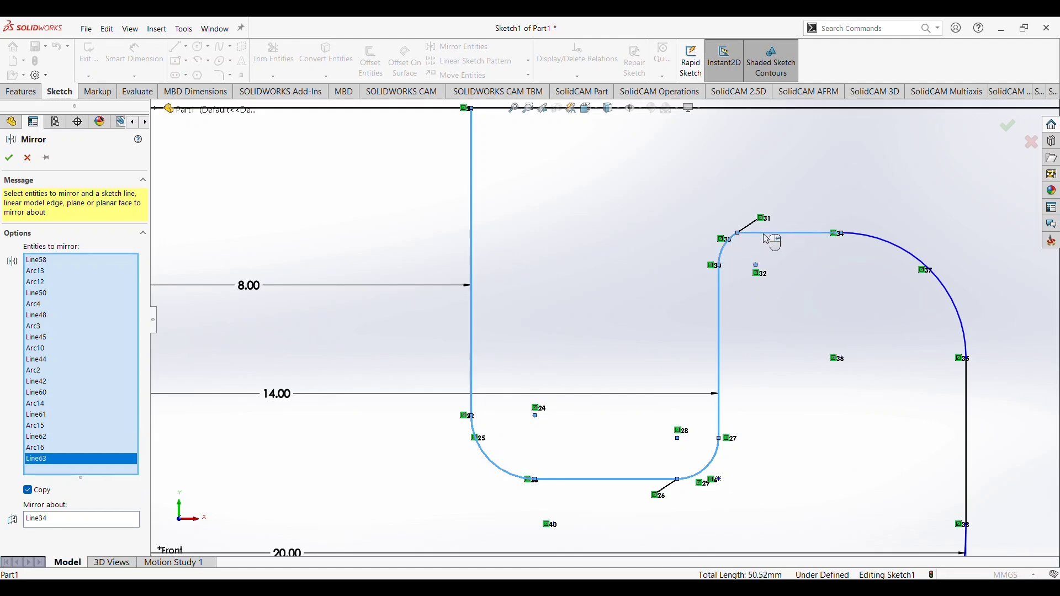
{"action": "left_click", "coordinate": [888, 247]}
{"action": "scroll", "coordinate": [935, 351], "scroll_direction": "up", "scroll_amount": 2}
{"action": "scroll", "coordinate": [769, 418], "scroll_direction": "down", "scroll_amount": 1}
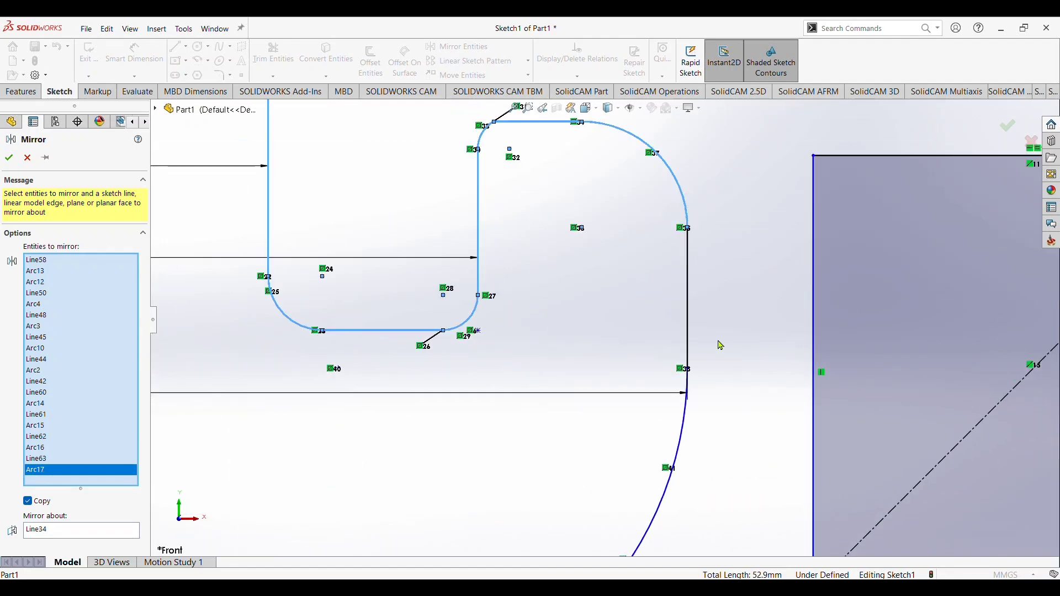
{"action": "left_click", "coordinate": [689, 348]}
{"action": "scroll", "coordinate": [697, 353], "scroll_direction": "up", "scroll_amount": 2}
{"action": "scroll", "coordinate": [641, 362], "scroll_direction": "down", "scroll_amount": 1}
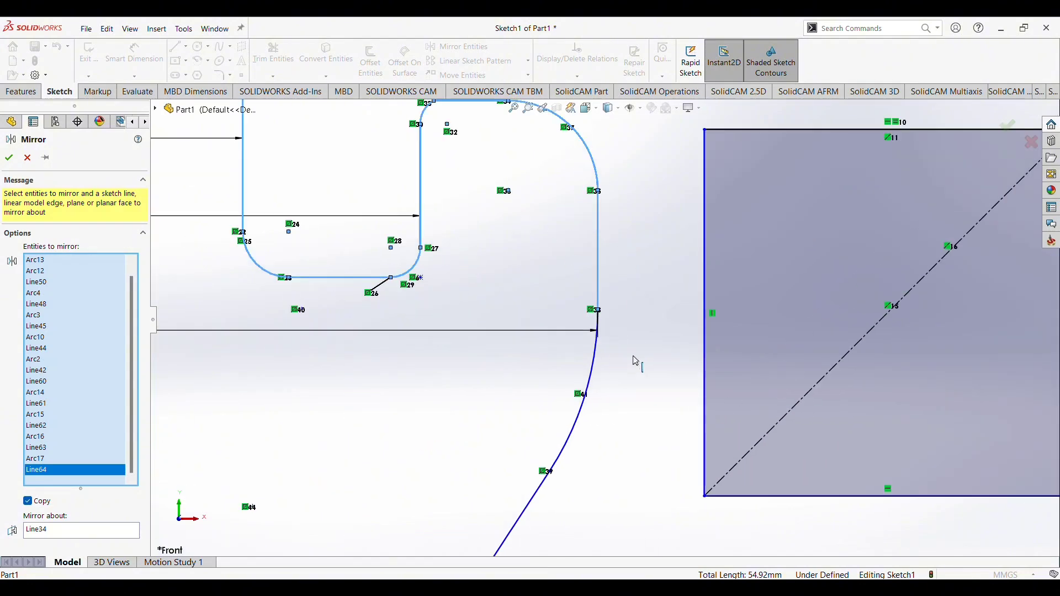
{"action": "left_click", "coordinate": [602, 334]}
{"action": "scroll", "coordinate": [602, 396], "scroll_direction": "up", "scroll_amount": 3}
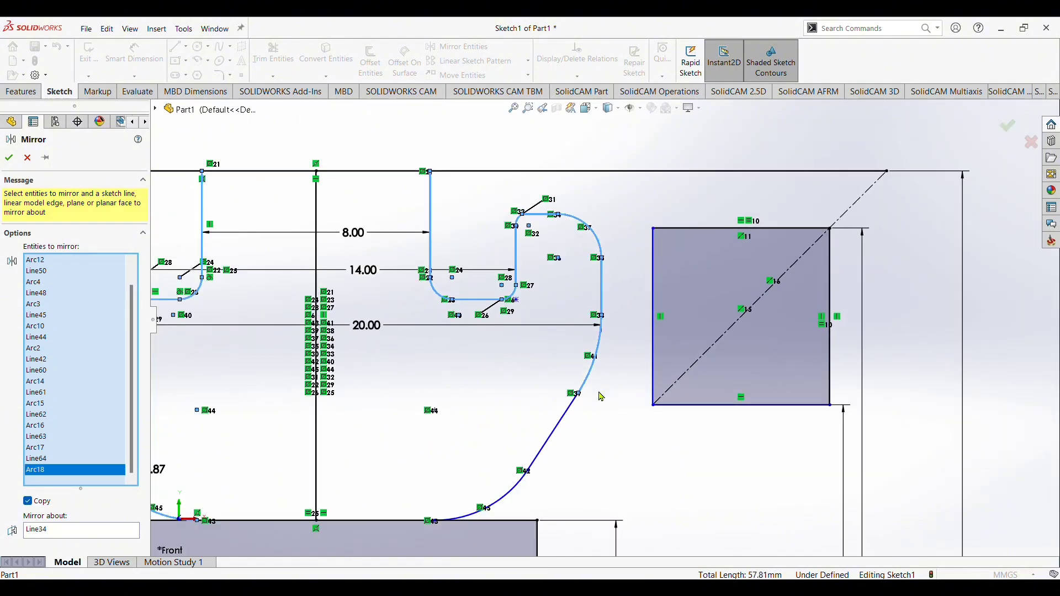
{"action": "left_click", "coordinate": [561, 430]}
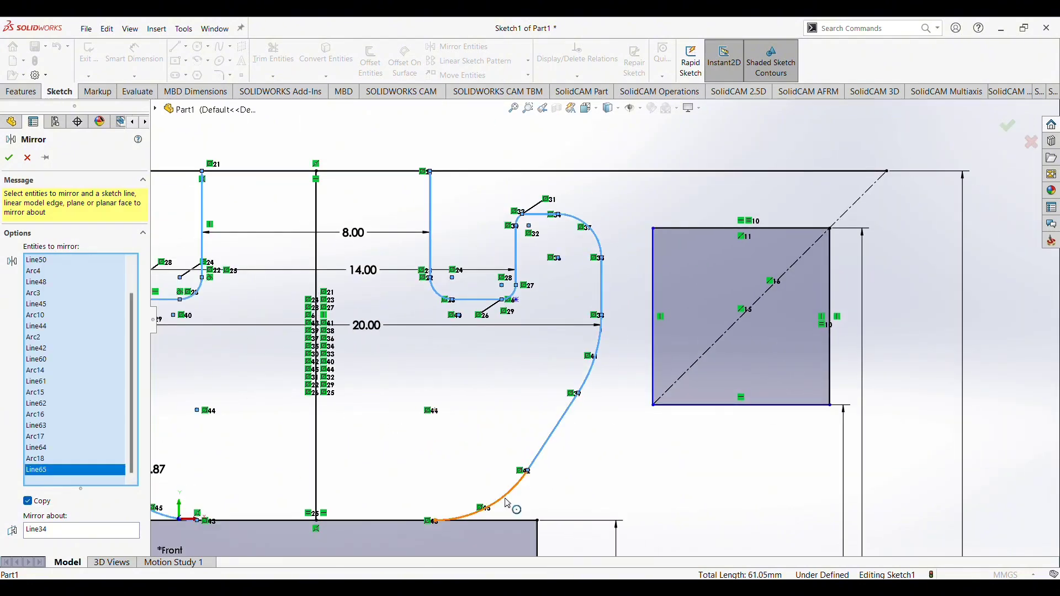
{"action": "left_click", "coordinate": [511, 506]}
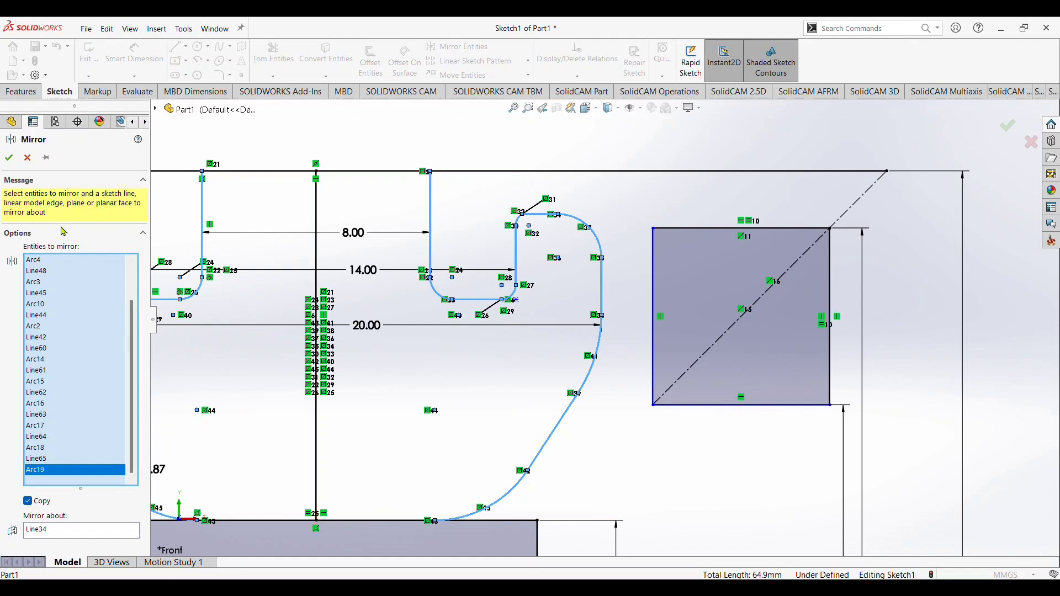
{"action": "key", "text": "Return"}
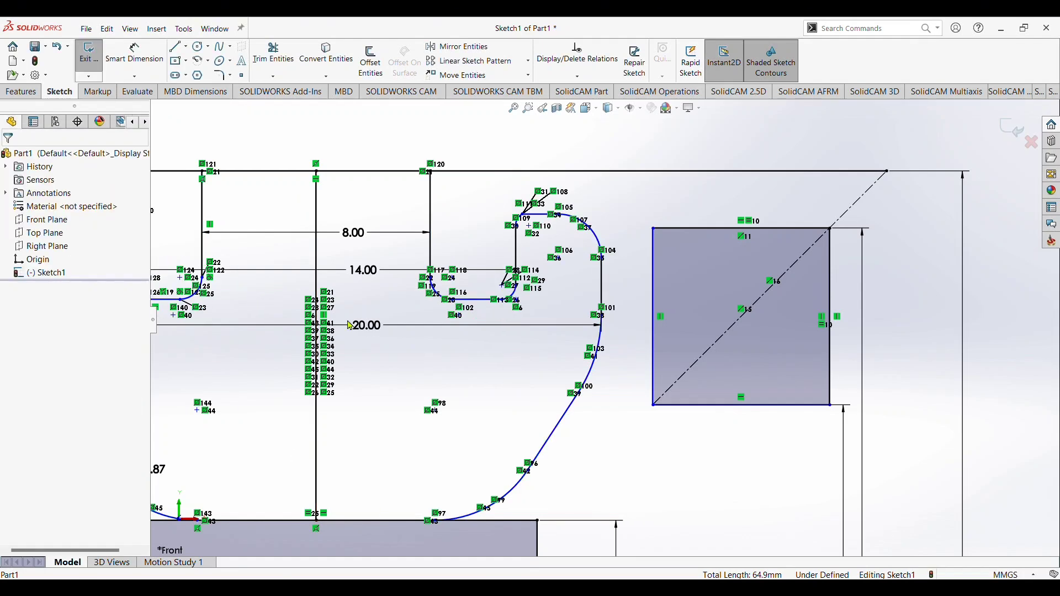
{"action": "scroll", "coordinate": [547, 448], "scroll_direction": "up", "scroll_amount": 3}
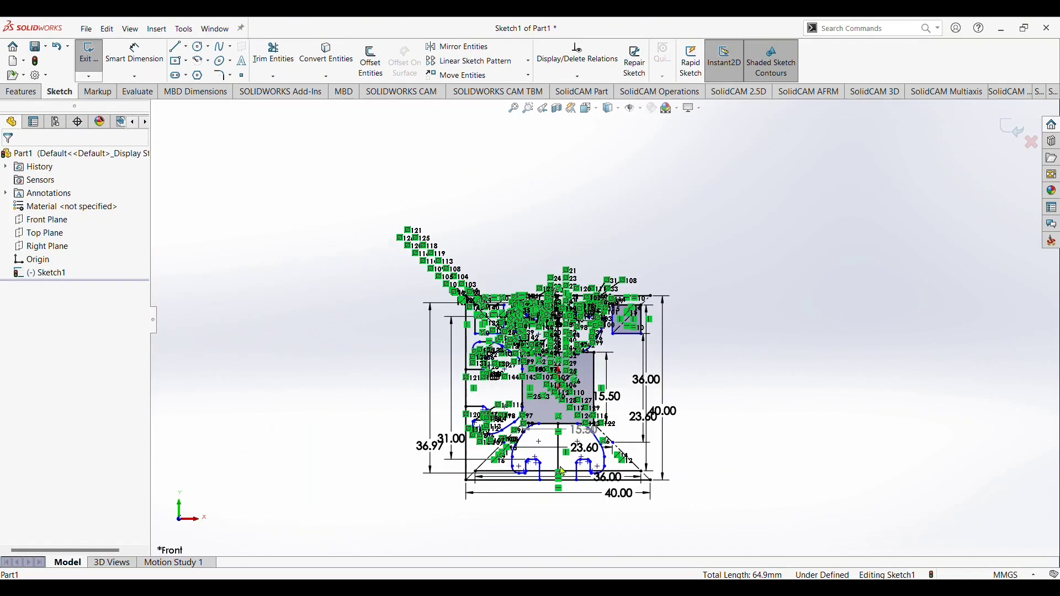
{"action": "scroll", "coordinate": [547, 442], "scroll_direction": "down", "scroll_amount": 2}
{"action": "scroll", "coordinate": [590, 227], "scroll_direction": "down", "scroll_amount": 2}
{"action": "scroll", "coordinate": [590, 227], "scroll_direction": "down", "scroll_amount": 2}
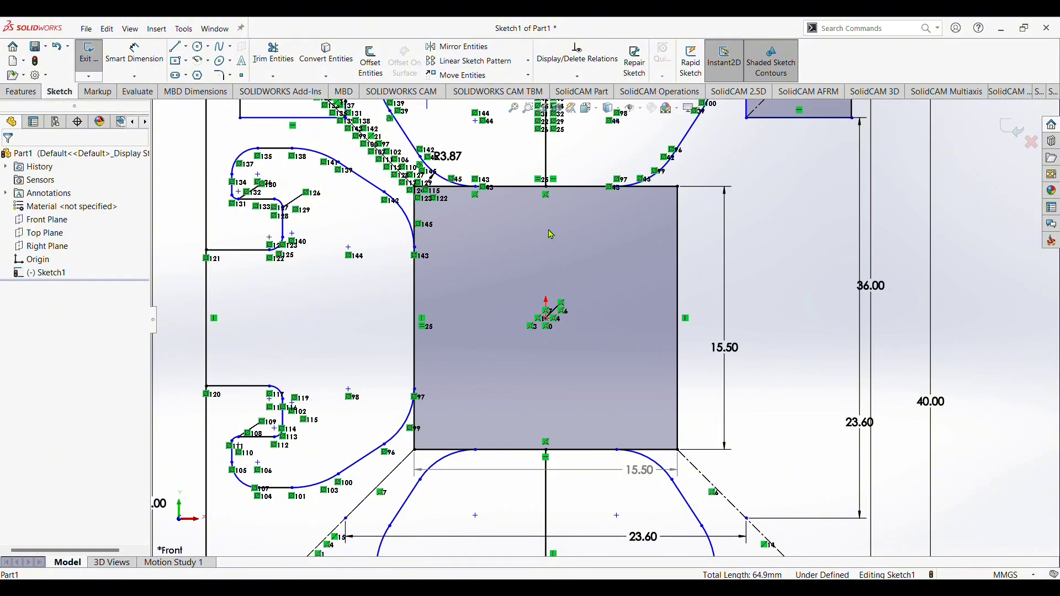
{"action": "scroll", "coordinate": [553, 287], "scroll_direction": "up", "scroll_amount": 1}
{"action": "scroll", "coordinate": [607, 309], "scroll_direction": "up", "scroll_amount": 1}
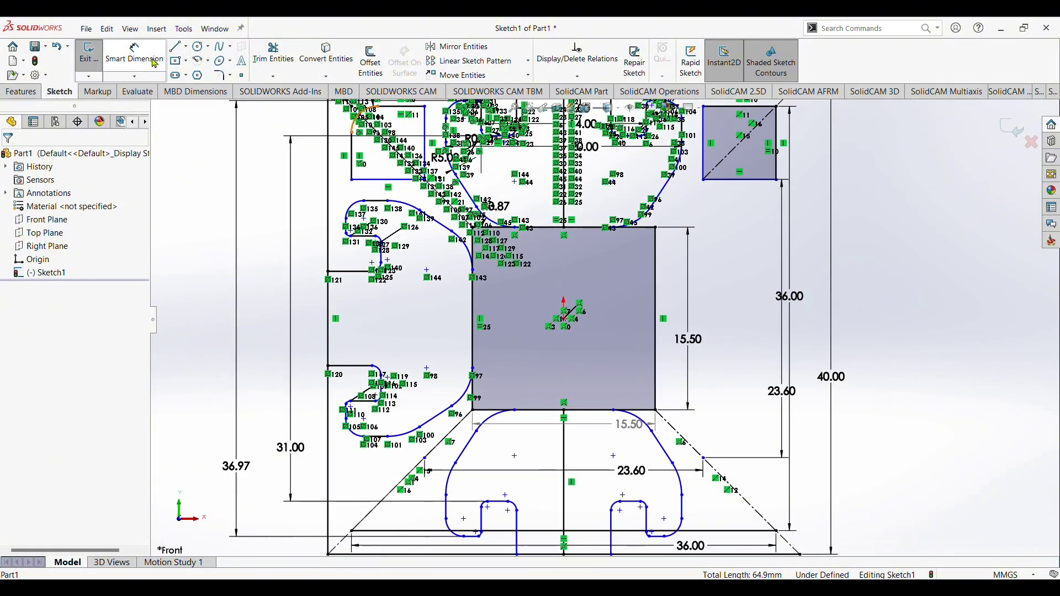
- Start a second sketch mirror about the diagonal Line30
{"action": "left_click", "coordinate": [452, 47]}
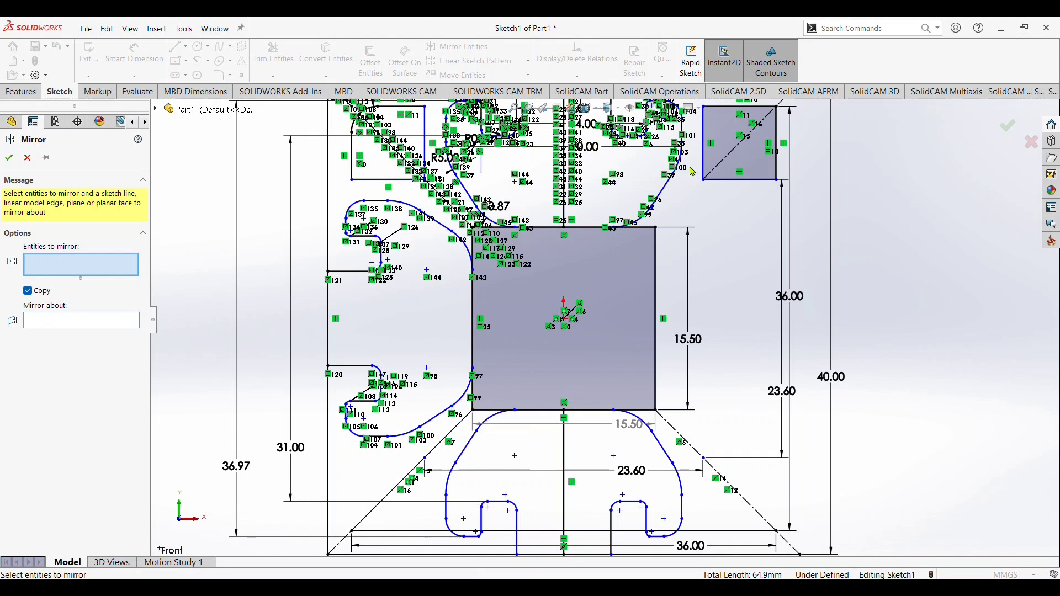
{"action": "left_click", "coordinate": [104, 330]}
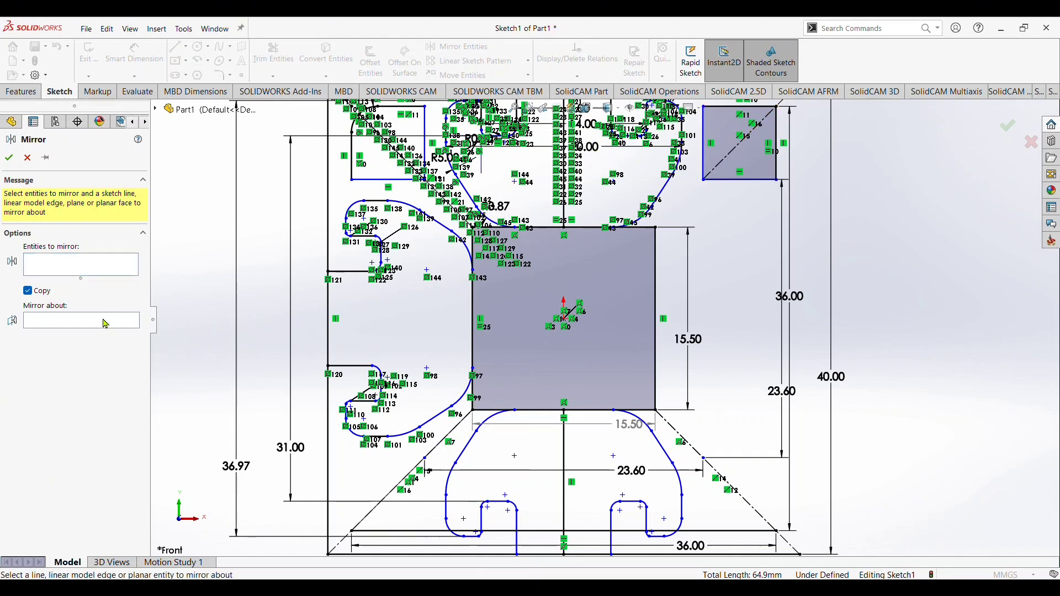
{"action": "left_click", "coordinate": [721, 171]}
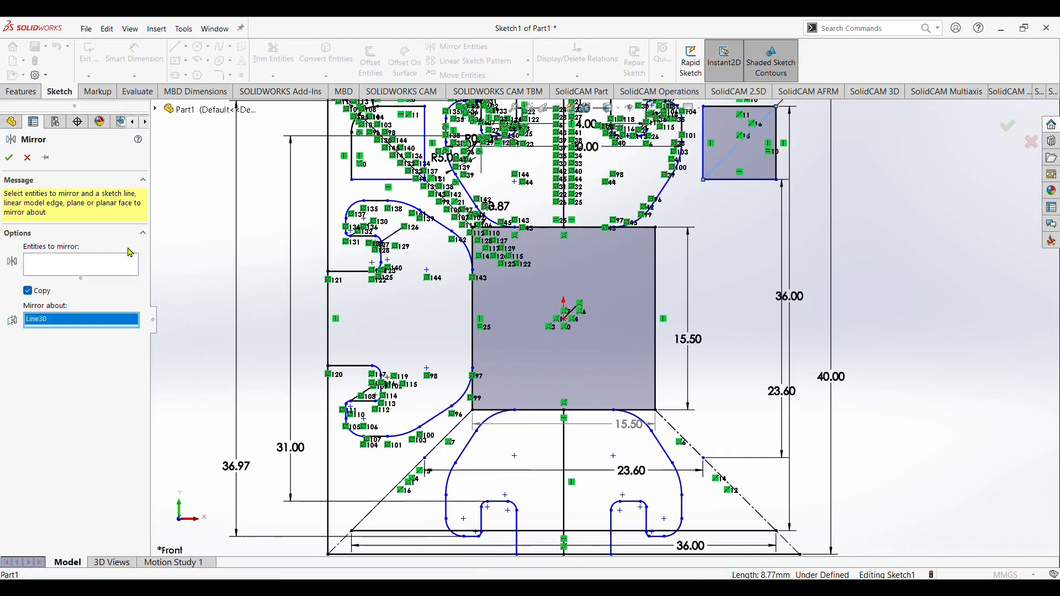
{"action": "left_click", "coordinate": [105, 263]}
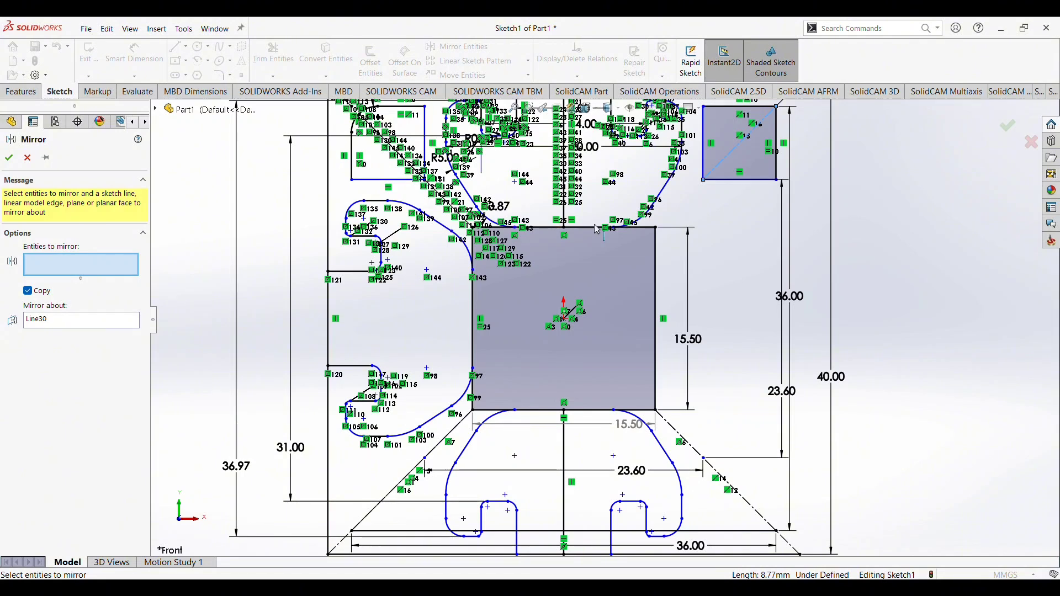
- Add the upper slot's angled line, inner walls, top line and corner arcs to the mirror set
{"action": "left_click", "coordinate": [667, 195]}
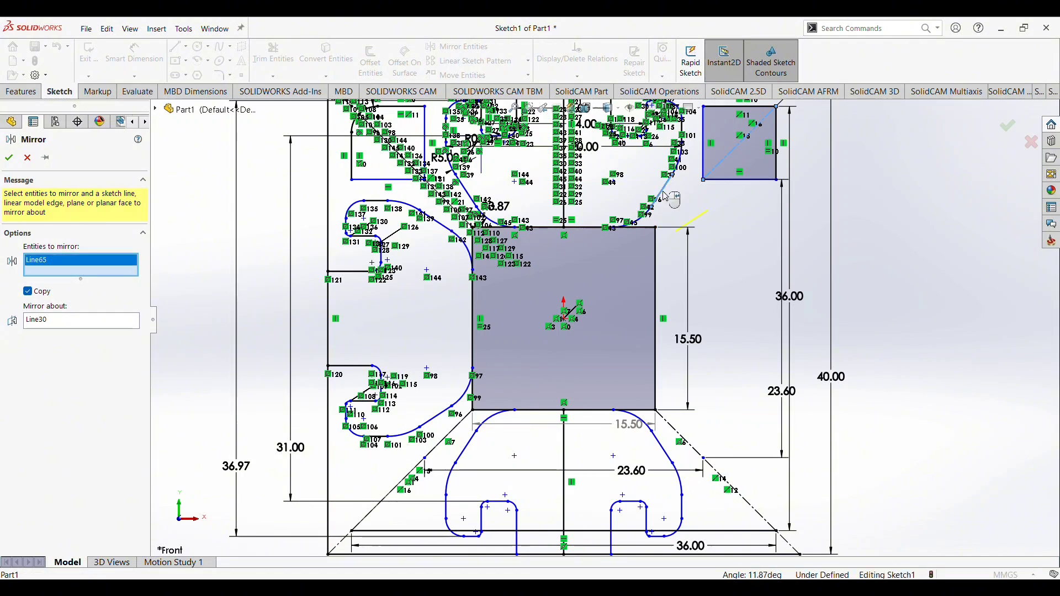
{"action": "left_click", "coordinate": [643, 222]}
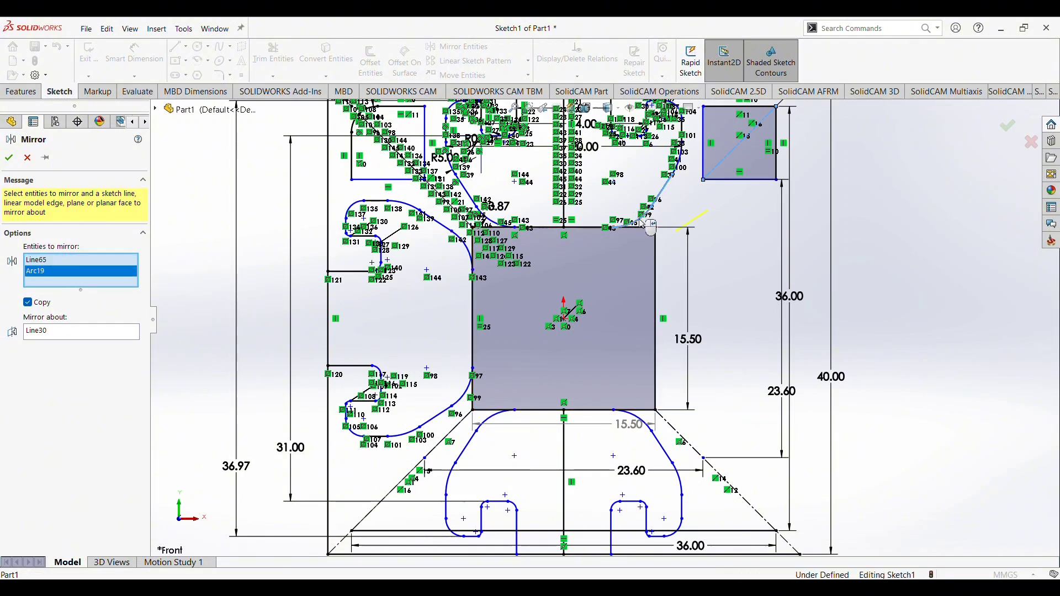
{"action": "left_click", "coordinate": [494, 222]}
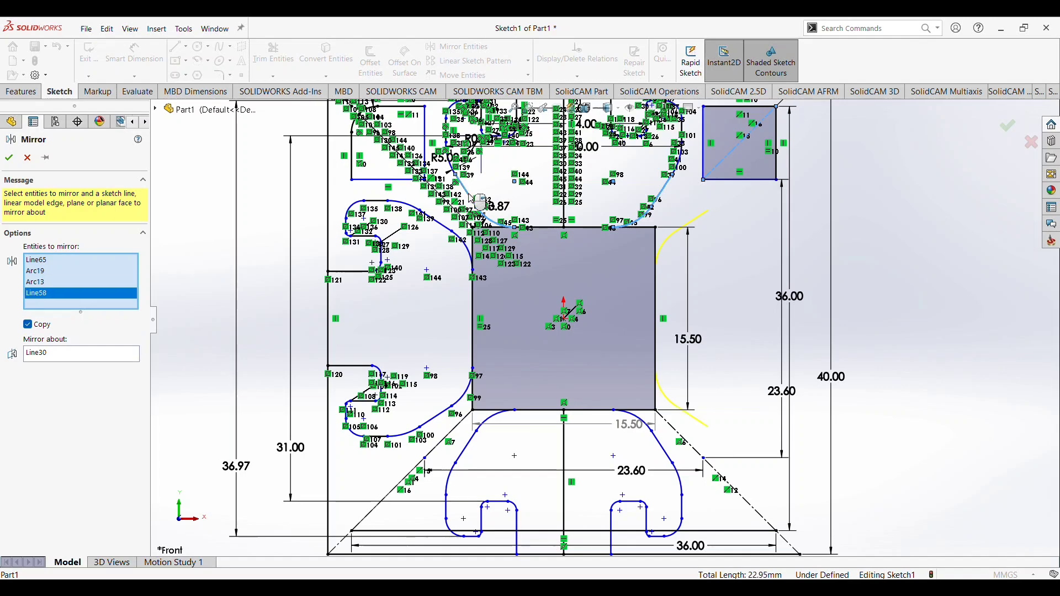
{"action": "left_click", "coordinate": [475, 198]}
{"action": "scroll", "coordinate": [470, 184], "scroll_direction": "down", "scroll_amount": 3}
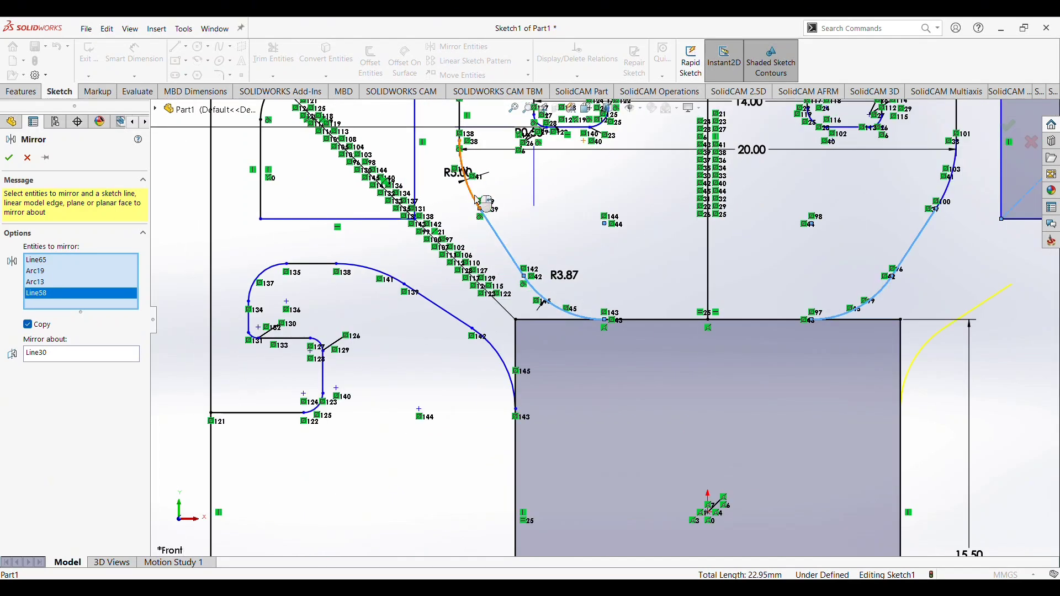
{"action": "left_click", "coordinate": [478, 201]}
{"action": "scroll", "coordinate": [536, 189], "scroll_direction": "up", "scroll_amount": 2}
{"action": "scroll", "coordinate": [558, 221], "scroll_direction": "down", "scroll_amount": 2}
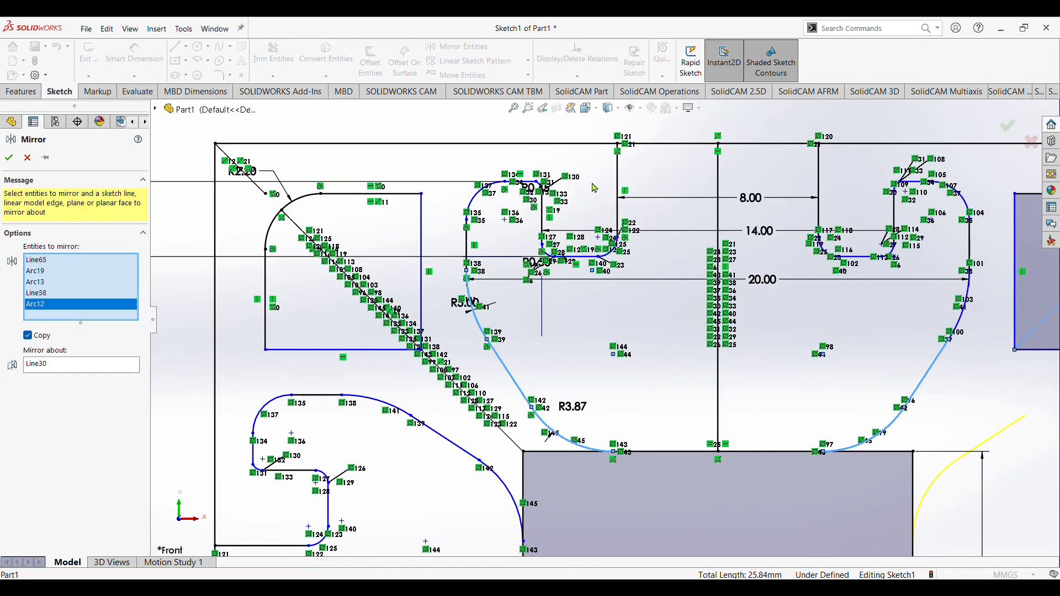
{"action": "scroll", "coordinate": [585, 254], "scroll_direction": "down", "scroll_amount": 2}
{"action": "left_click", "coordinate": [589, 323]}
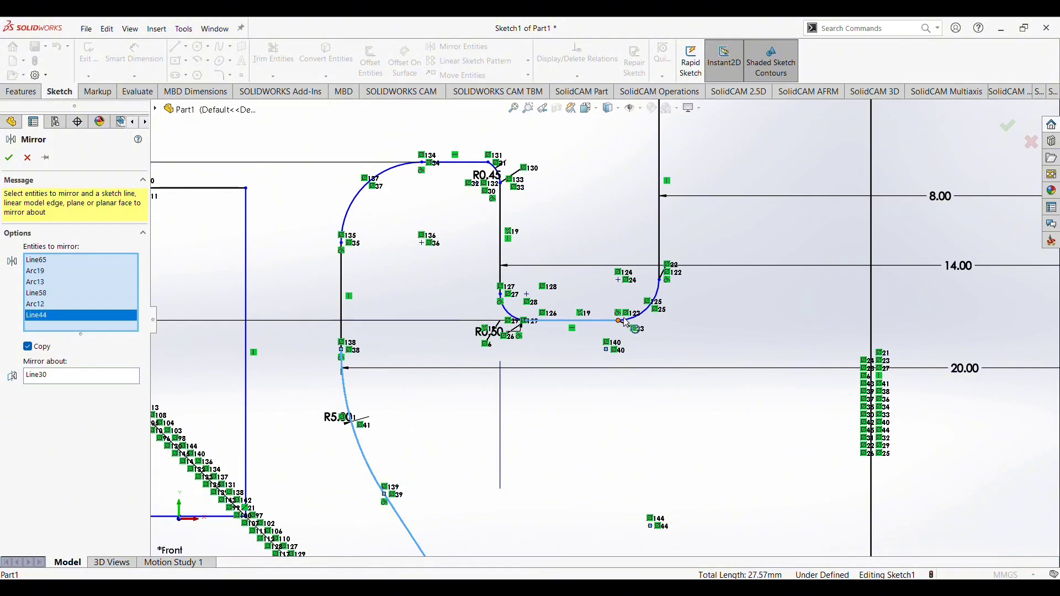
{"action": "left_click", "coordinate": [640, 317]}
{"action": "left_click", "coordinate": [508, 315]}
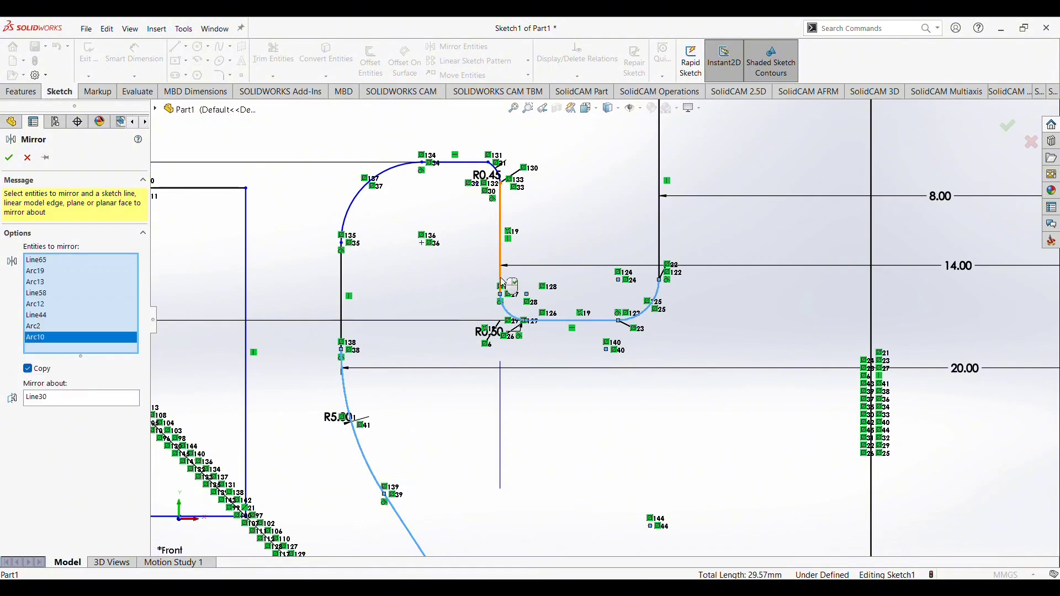
{"action": "left_click", "coordinate": [501, 279]}
{"action": "left_click", "coordinate": [501, 178]}
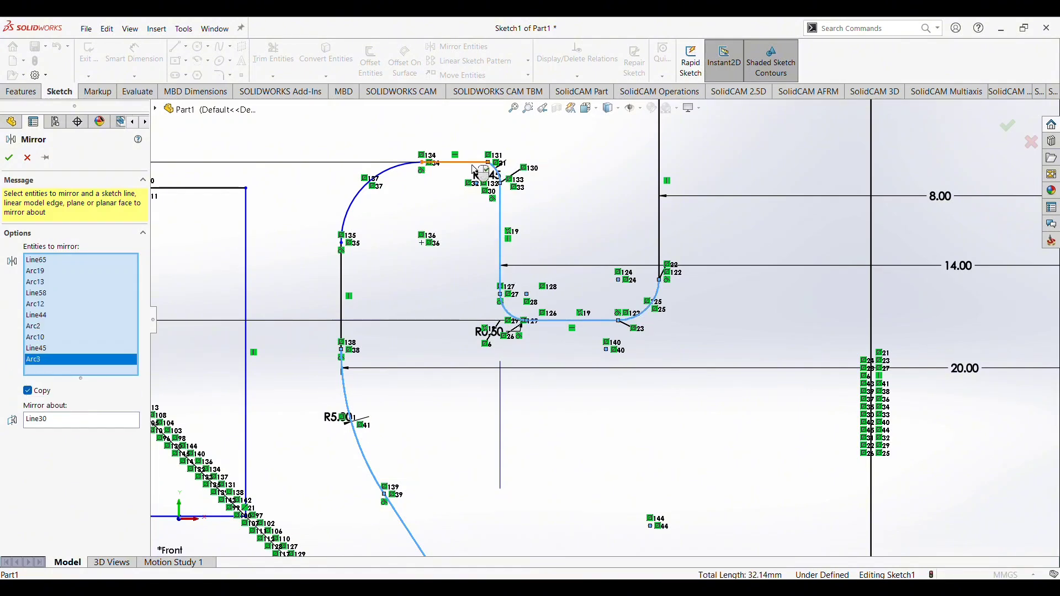
{"action": "left_click", "coordinate": [452, 162]}
{"action": "left_click", "coordinate": [366, 175]}
{"action": "left_click", "coordinate": [342, 283]}
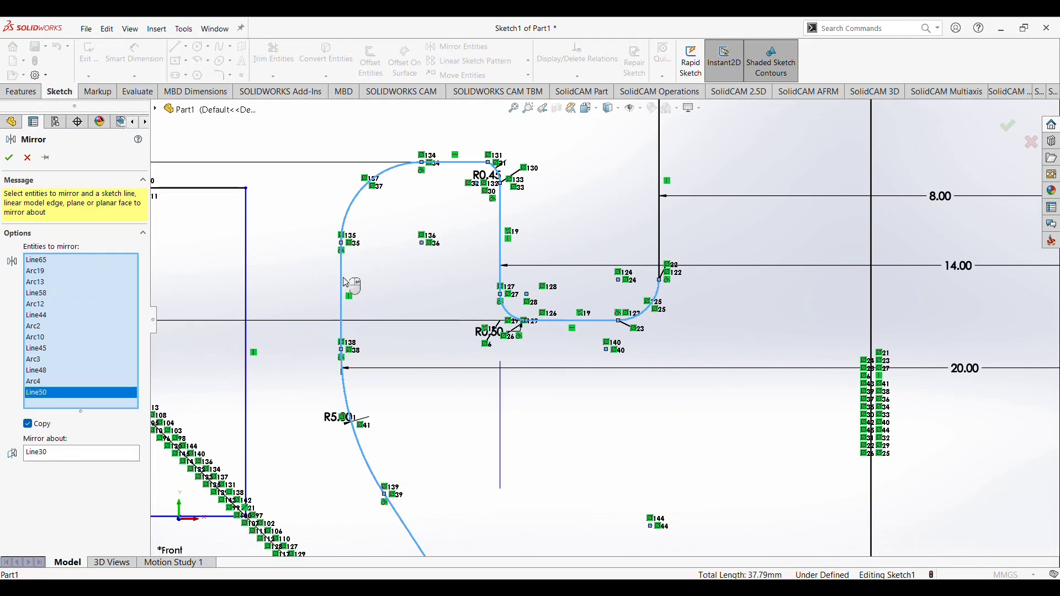
{"action": "left_click", "coordinate": [660, 238]}
- Add the remaining slot lines and arcs, up to Line64 and Arc18, to the mirror set
{"action": "scroll", "coordinate": [672, 237], "scroll_direction": "up", "scroll_amount": 3}
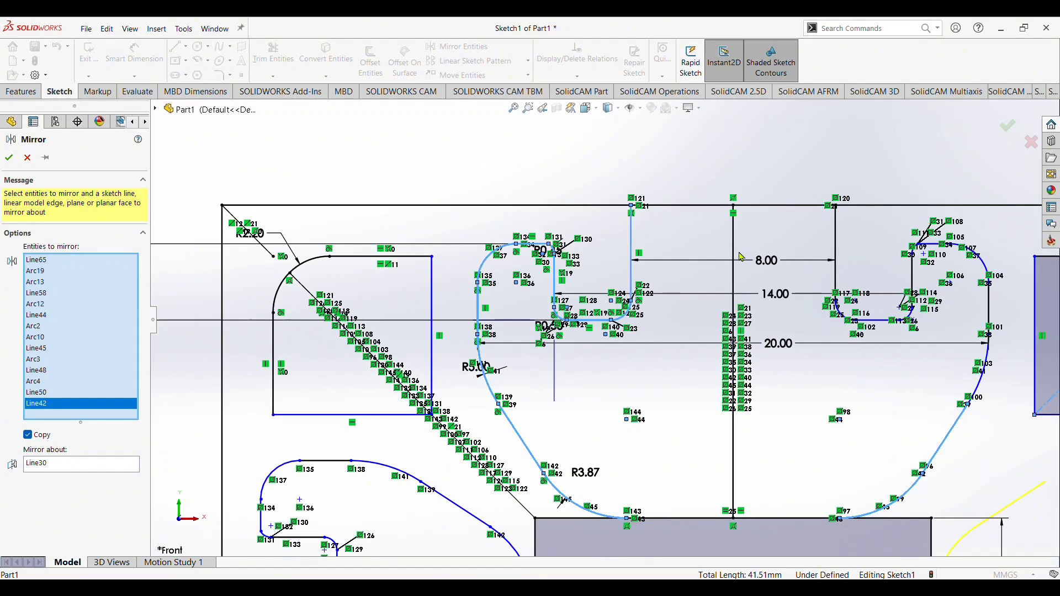
{"action": "scroll", "coordinate": [832, 288], "scroll_direction": "down", "scroll_amount": 2}
{"action": "scroll", "coordinate": [832, 289], "scroll_direction": "down", "scroll_amount": 1}
{"action": "left_click", "coordinate": [664, 316]}
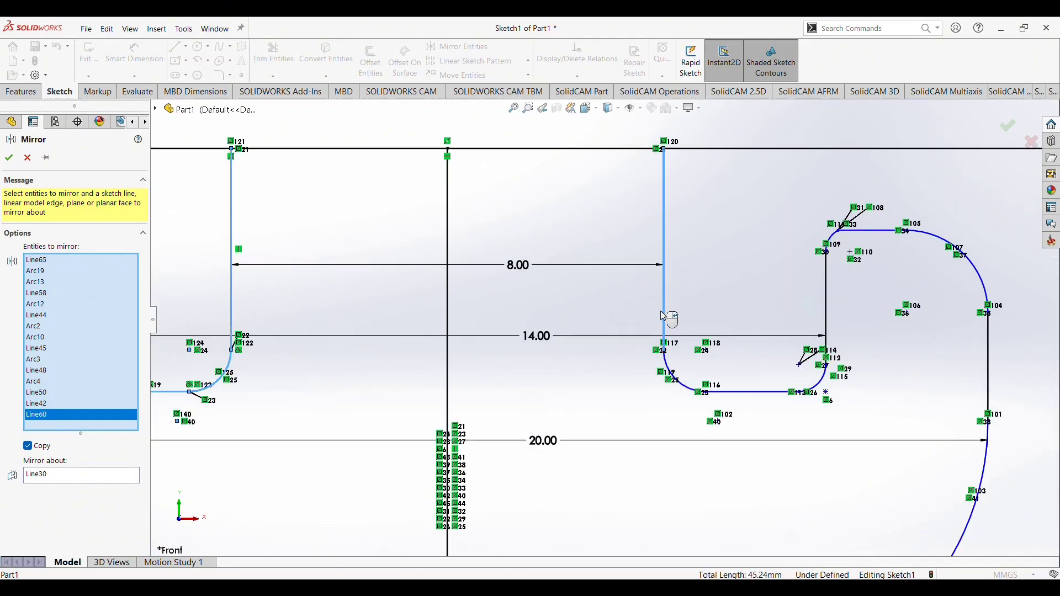
{"action": "left_click", "coordinate": [670, 367]}
{"action": "left_click", "coordinate": [740, 393]}
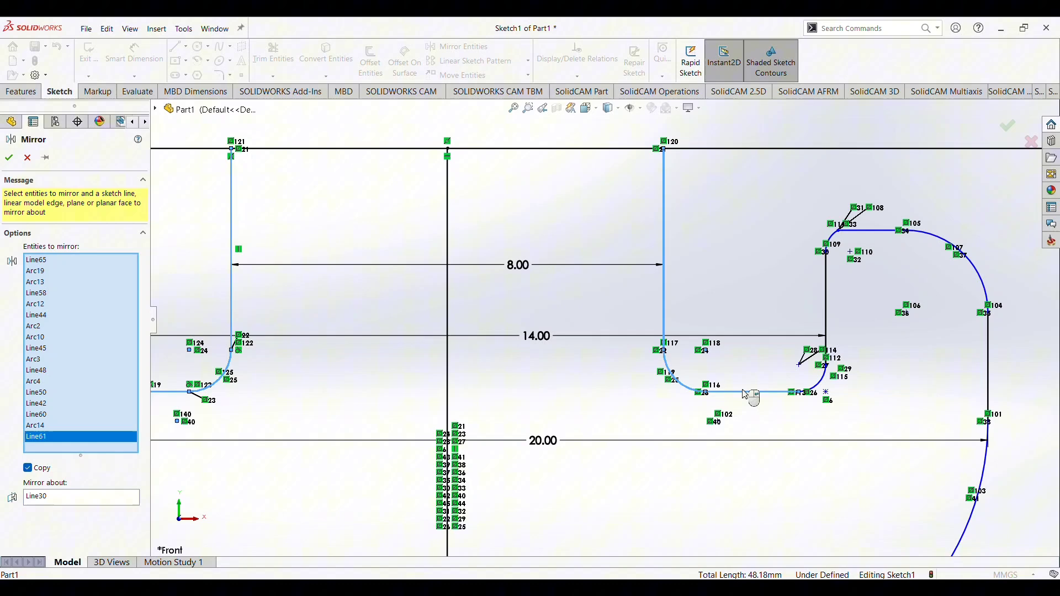
{"action": "left_click", "coordinate": [824, 388]}
{"action": "left_click", "coordinate": [828, 290]}
{"action": "left_click", "coordinate": [839, 241]}
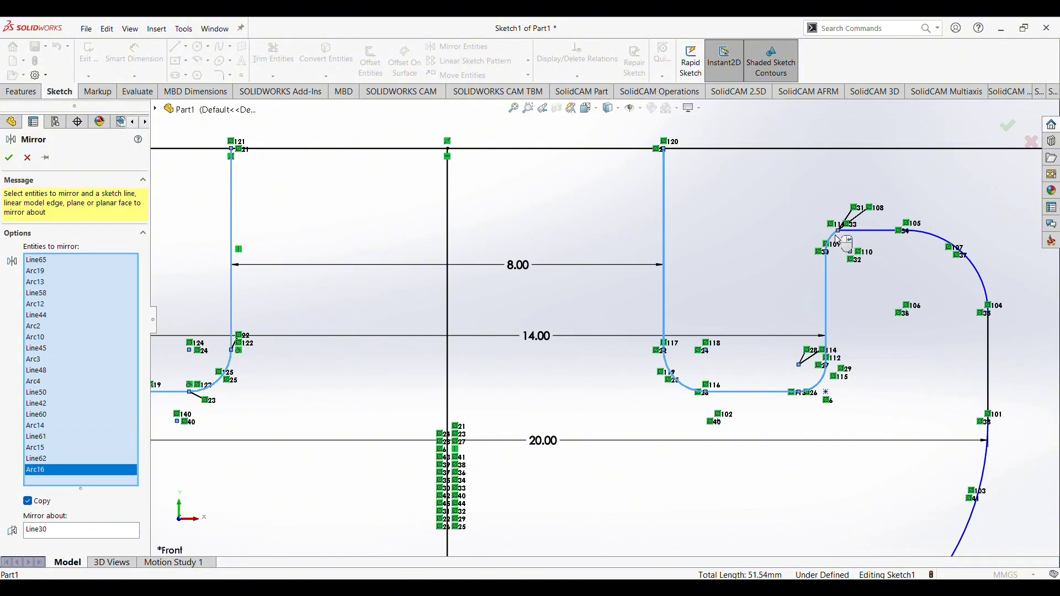
{"action": "left_click", "coordinate": [870, 231]}
{"action": "left_click", "coordinate": [946, 246]}
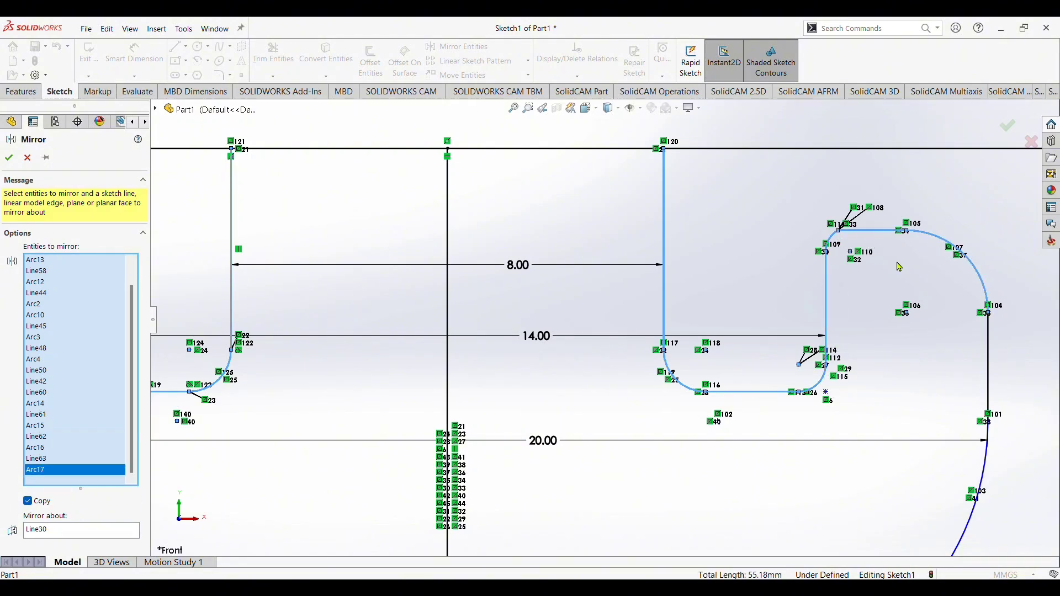
{"action": "scroll", "coordinate": [900, 267], "scroll_direction": "up", "scroll_amount": 3}
{"action": "scroll", "coordinate": [796, 343], "scroll_direction": "down", "scroll_amount": 2}
{"action": "scroll", "coordinate": [723, 351], "scroll_direction": "down", "scroll_amount": 2}
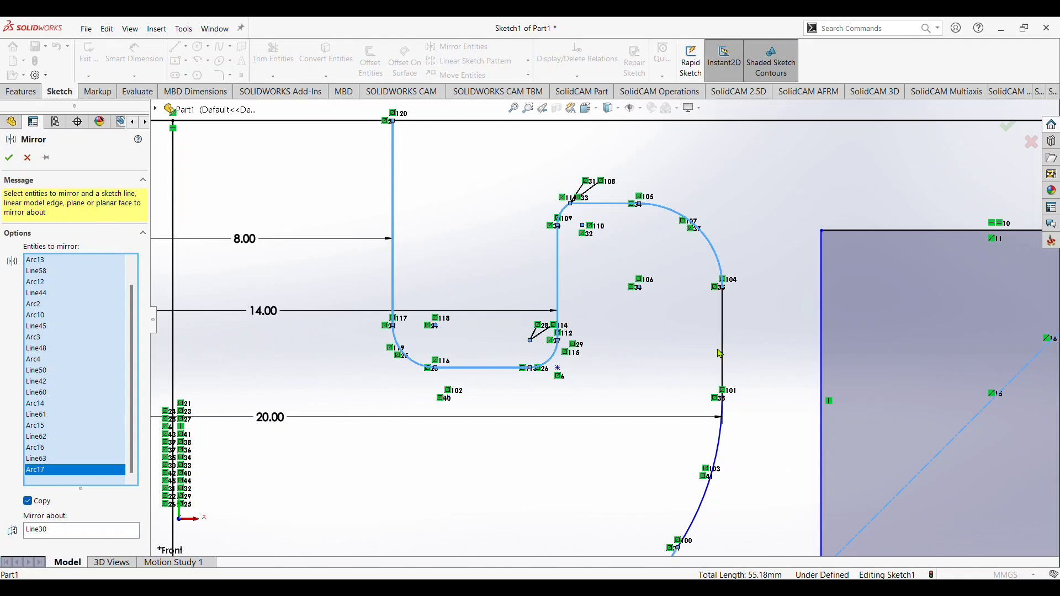
{"action": "left_click", "coordinate": [721, 353]}
{"action": "scroll", "coordinate": [723, 355], "scroll_direction": "up", "scroll_amount": 3}
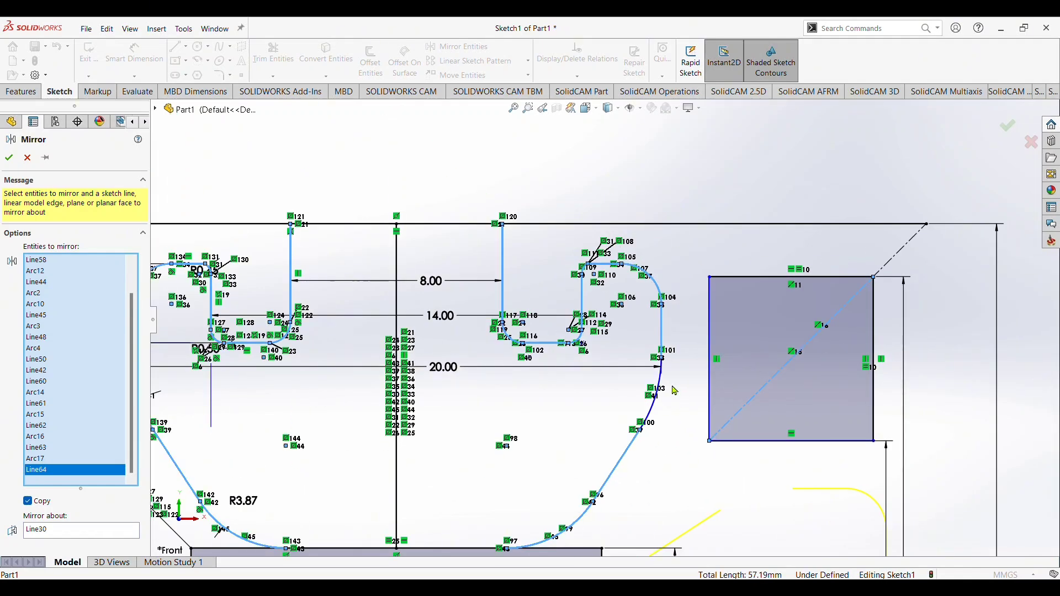
{"action": "scroll", "coordinate": [675, 391], "scroll_direction": "down", "scroll_amount": 3}
{"action": "left_click", "coordinate": [640, 331]}
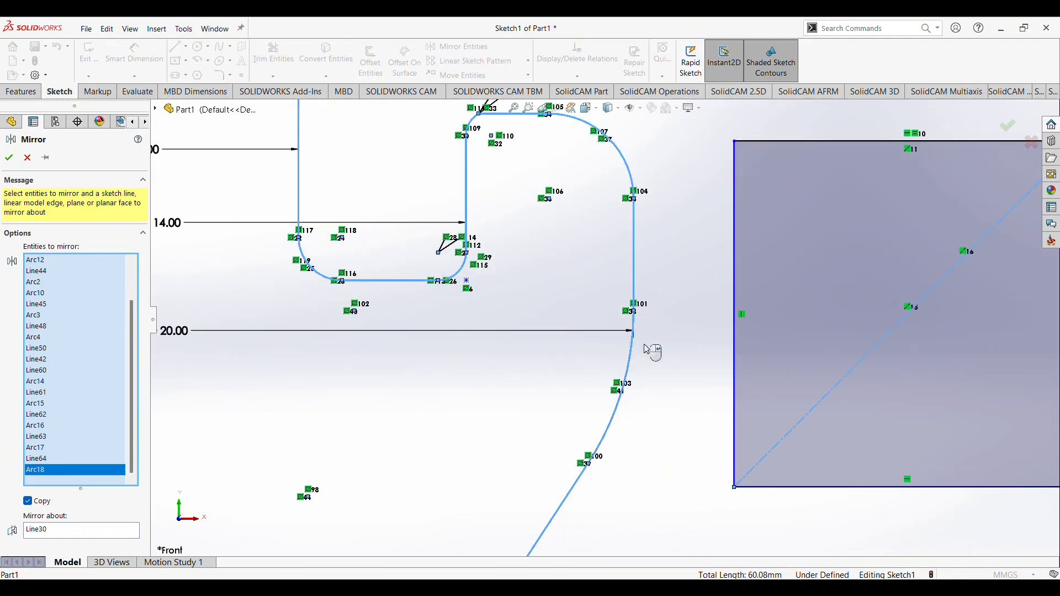
{"action": "scroll", "coordinate": [647, 350], "scroll_direction": "up", "scroll_amount": 3}
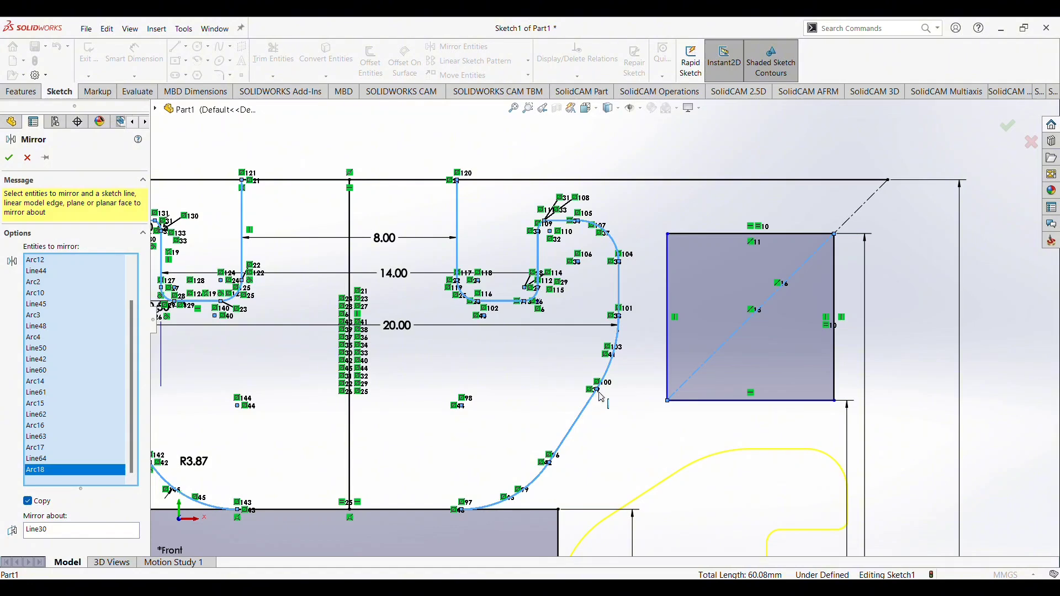
{"action": "scroll", "coordinate": [601, 396], "scroll_direction": "up", "scroll_amount": 2}
{"action": "scroll", "coordinate": [707, 436], "scroll_direction": "up", "scroll_amount": 1}
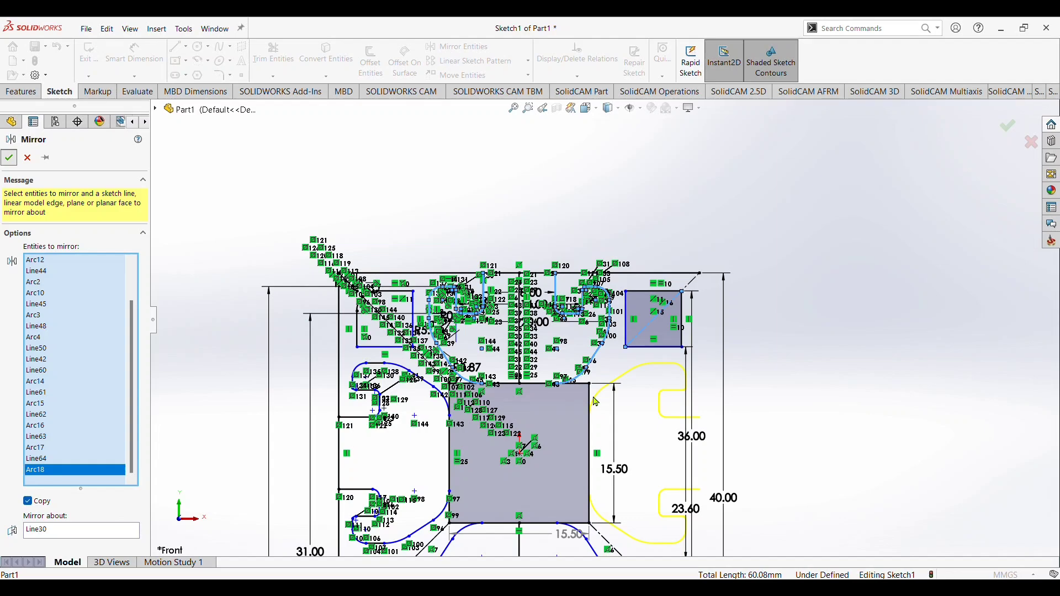
- Confirm the mirror so the copied slot appears on the profile's right side
{"action": "key", "text": "Return"}
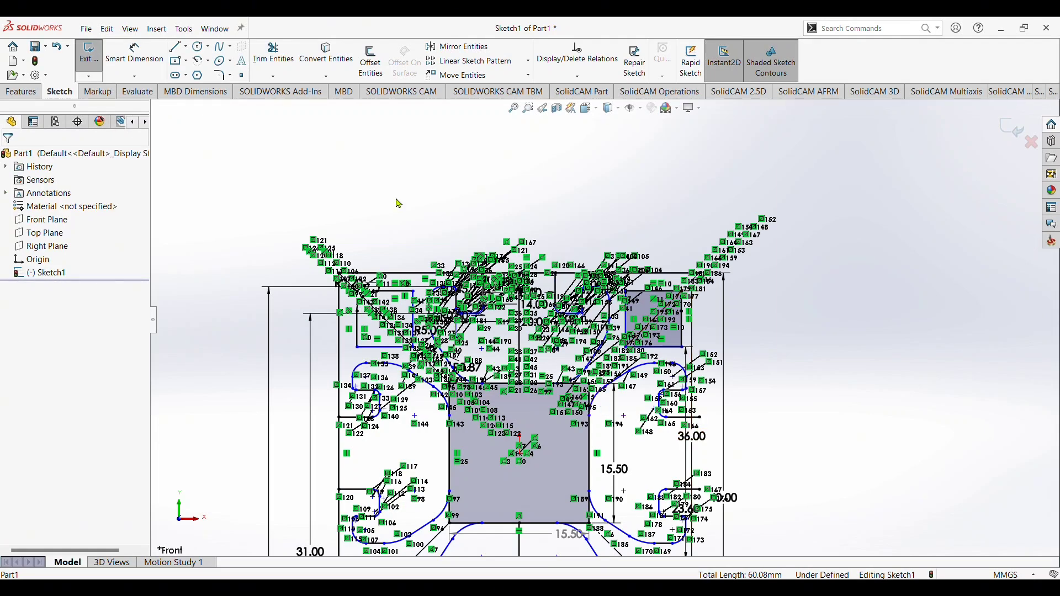
{"action": "scroll", "coordinate": [675, 410], "scroll_direction": "down", "scroll_amount": 3}
{"action": "scroll", "coordinate": [675, 420], "scroll_direction": "down", "scroll_amount": 1}
{"action": "scroll", "coordinate": [658, 431], "scroll_direction": "up", "scroll_amount": 4}
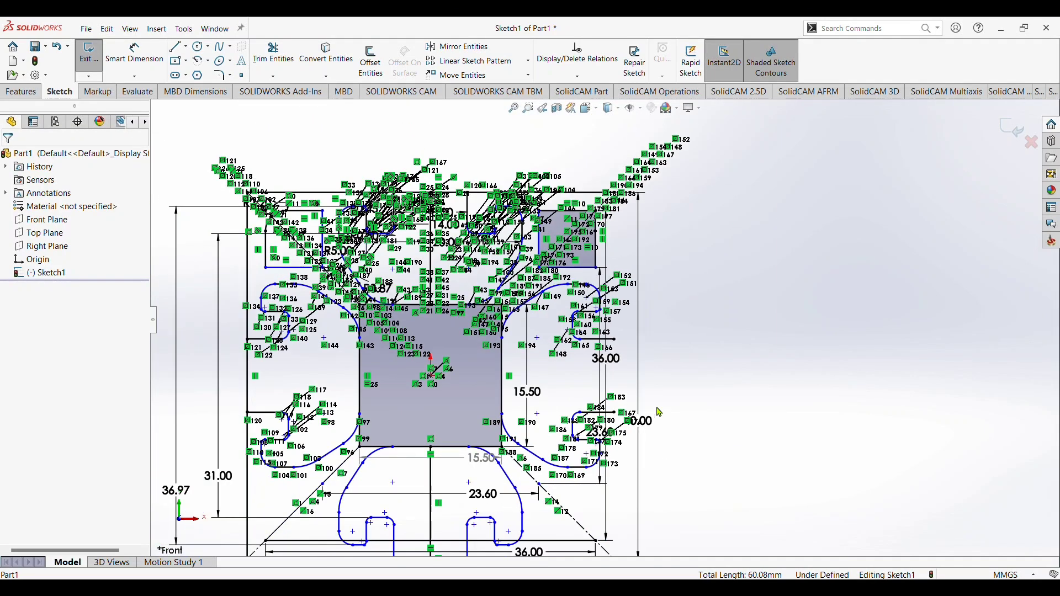
{"action": "scroll", "coordinate": [633, 445], "scroll_direction": "down", "scroll_amount": 3}
{"action": "scroll", "coordinate": [553, 166], "scroll_direction": "down", "scroll_amount": 3}
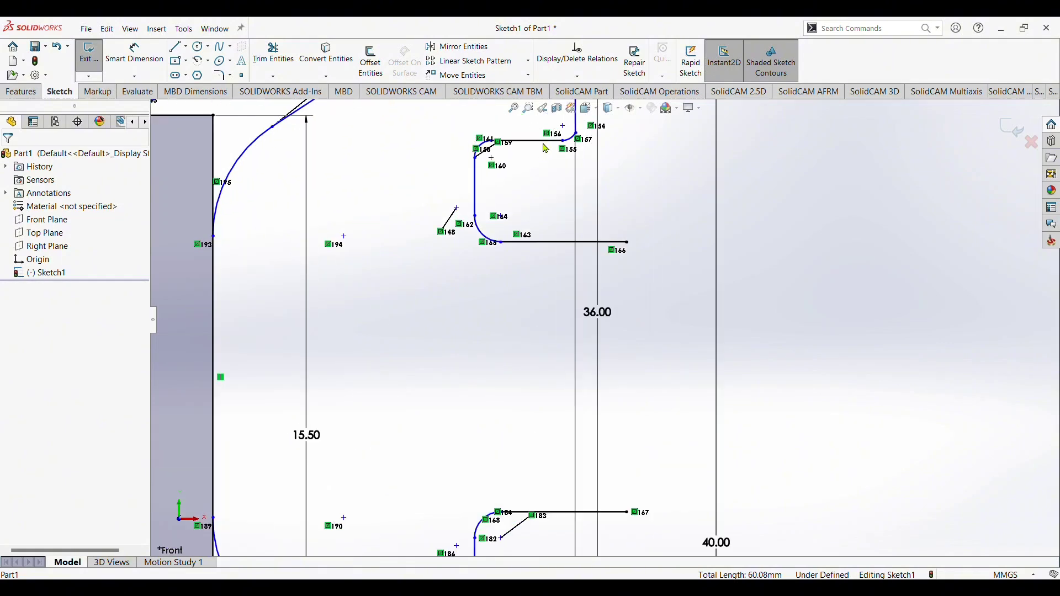
{"action": "scroll", "coordinate": [597, 310], "scroll_direction": "up", "scroll_amount": 2}
{"action": "scroll", "coordinate": [618, 337], "scroll_direction": "up", "scroll_amount": 1}
- Draw an 8.00 mm vertical line closing the right slot edge
{"action": "left_click", "coordinate": [175, 47]}
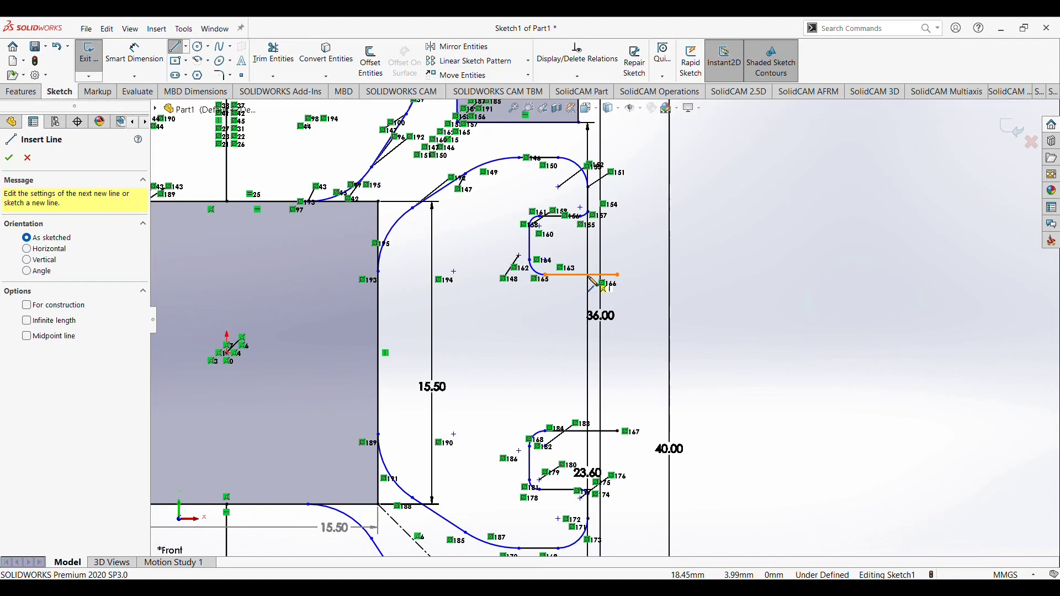
{"action": "left_click", "coordinate": [589, 275]}
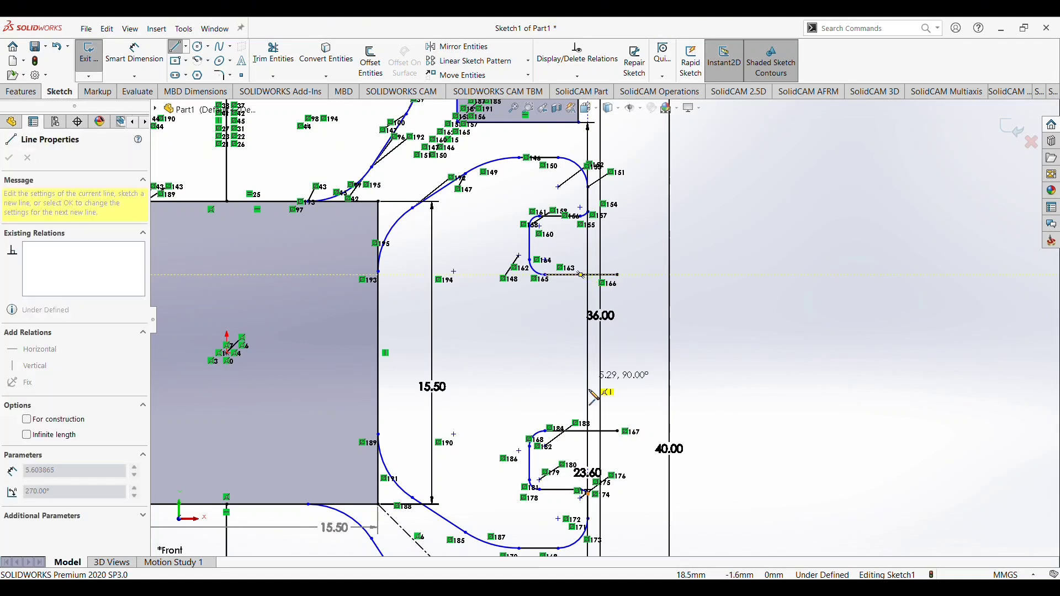
{"action": "left_click", "coordinate": [589, 432]}
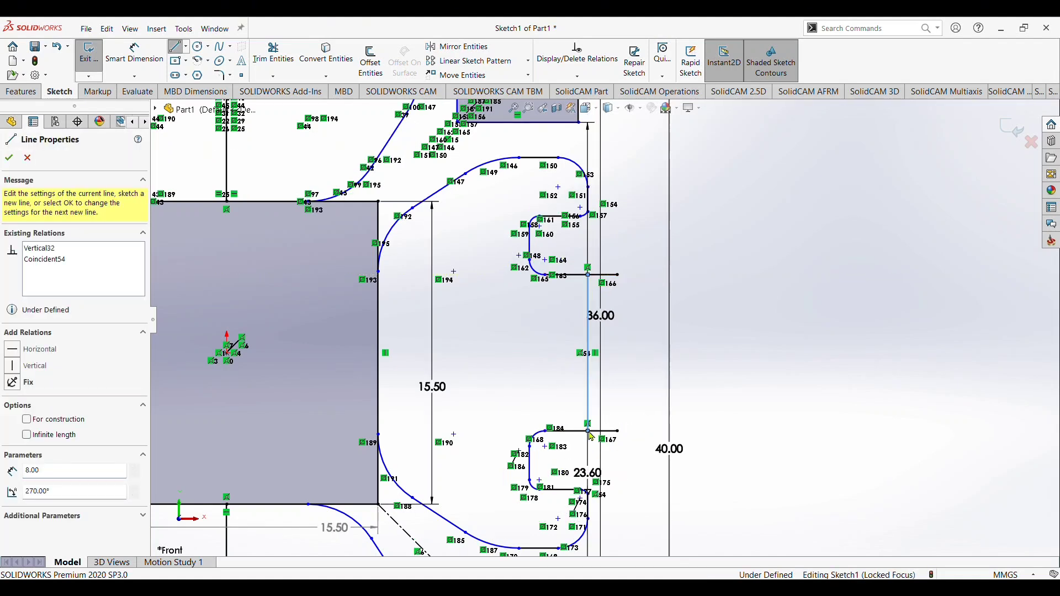
{"action": "key", "text": "Escape"}
- Power-trim the two short stubs right of the new vertical line
{"action": "left_click", "coordinate": [271, 53]}
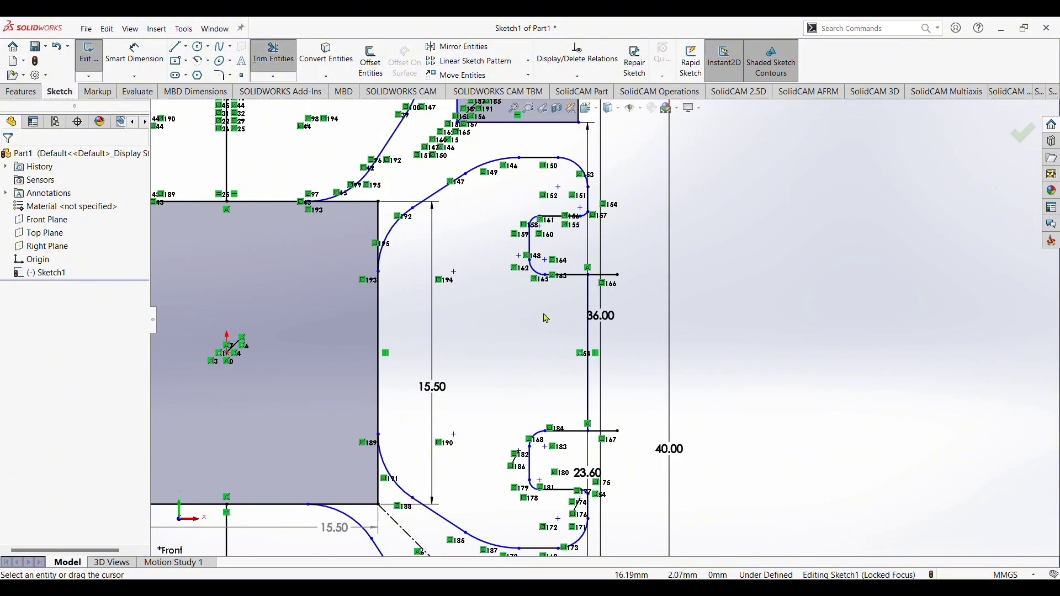
{"action": "left_click_drag", "start_coordinate": [607, 256], "coordinate": [608, 283]}
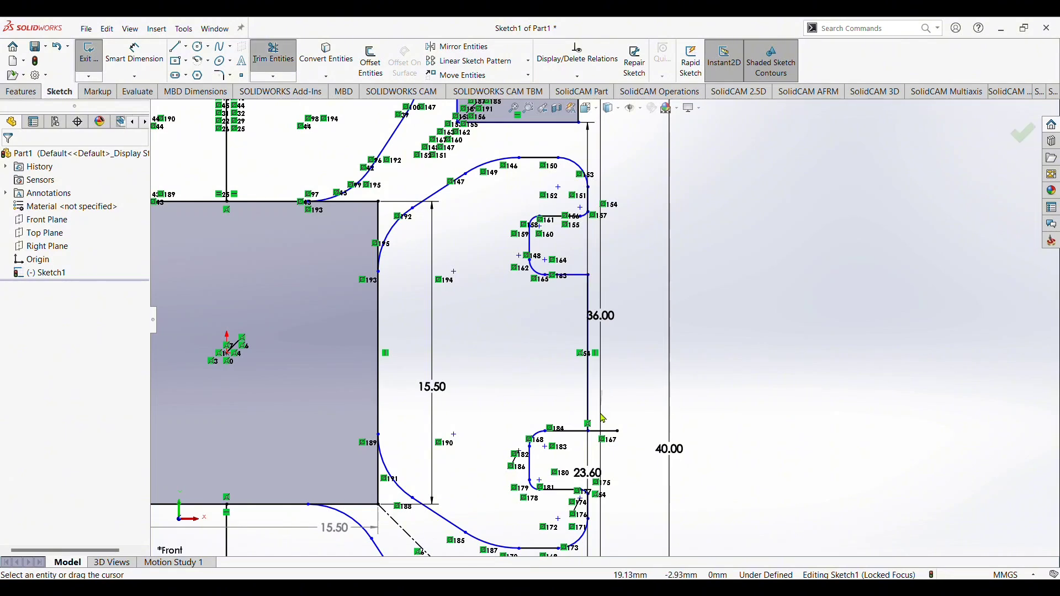
{"action": "left_click_drag", "start_coordinate": [604, 418], "coordinate": [602, 443]}
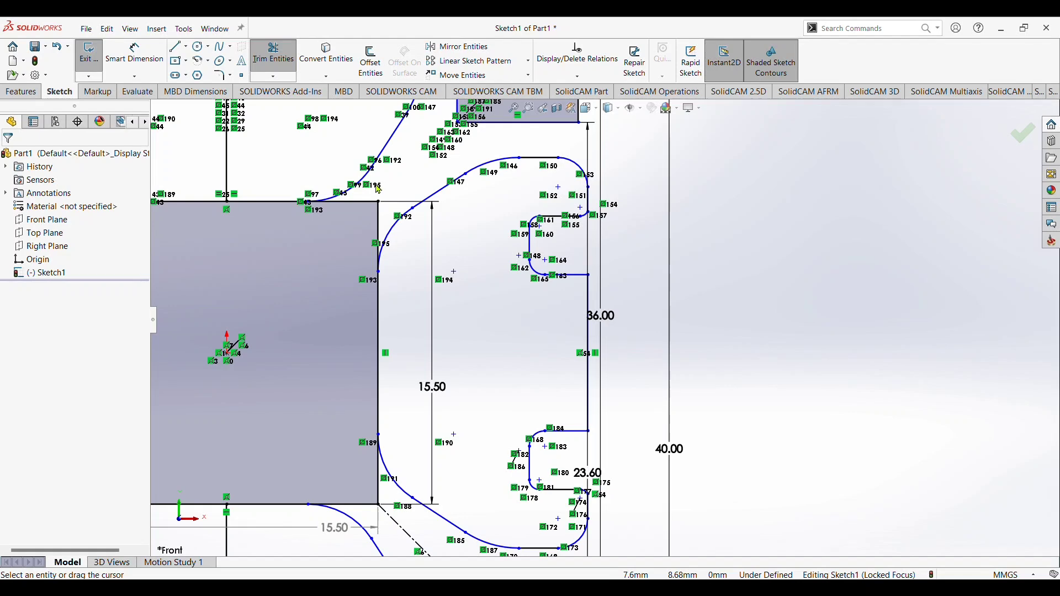
- Trim the overlapping vertical and horizontal segments at the inner slot corners
{"action": "left_click_drag", "start_coordinate": [366, 208], "coordinate": [362, 218]}
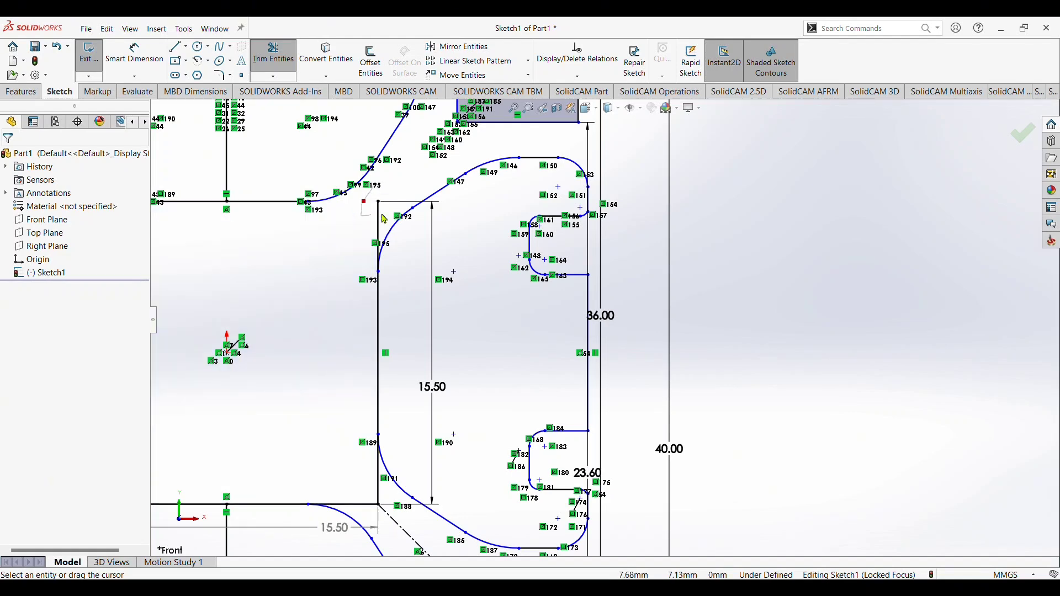
{"action": "scroll", "coordinate": [873, 370], "scroll_direction": "up", "scroll_amount": 3}
{"action": "scroll", "coordinate": [310, 271], "scroll_direction": "down", "scroll_amount": 5}
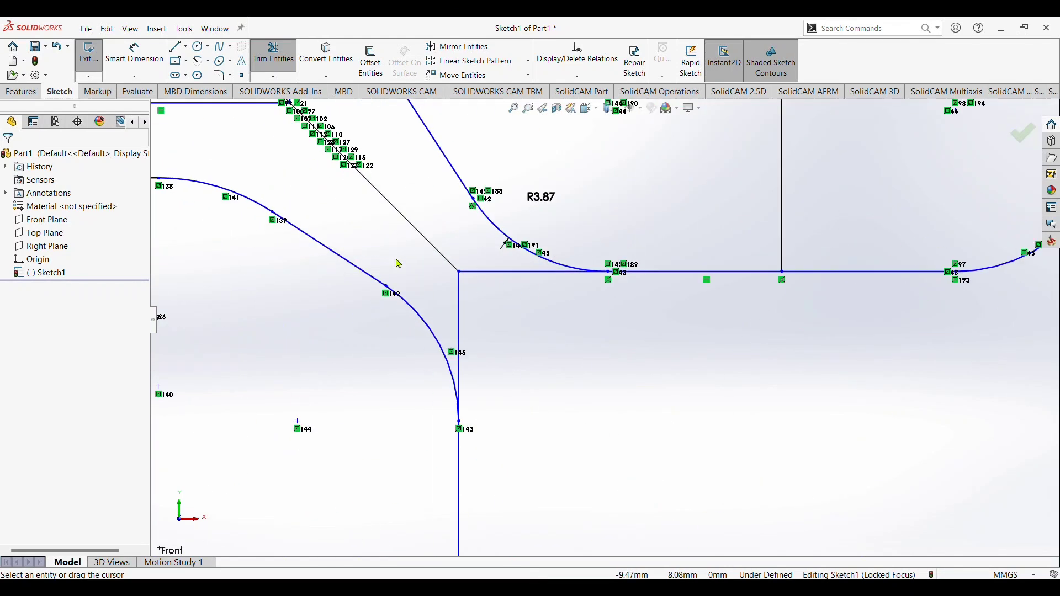
{"action": "scroll", "coordinate": [397, 263], "scroll_direction": "down", "scroll_amount": 2}
{"action": "scroll", "coordinate": [607, 331], "scroll_direction": "up", "scroll_amount": 3}
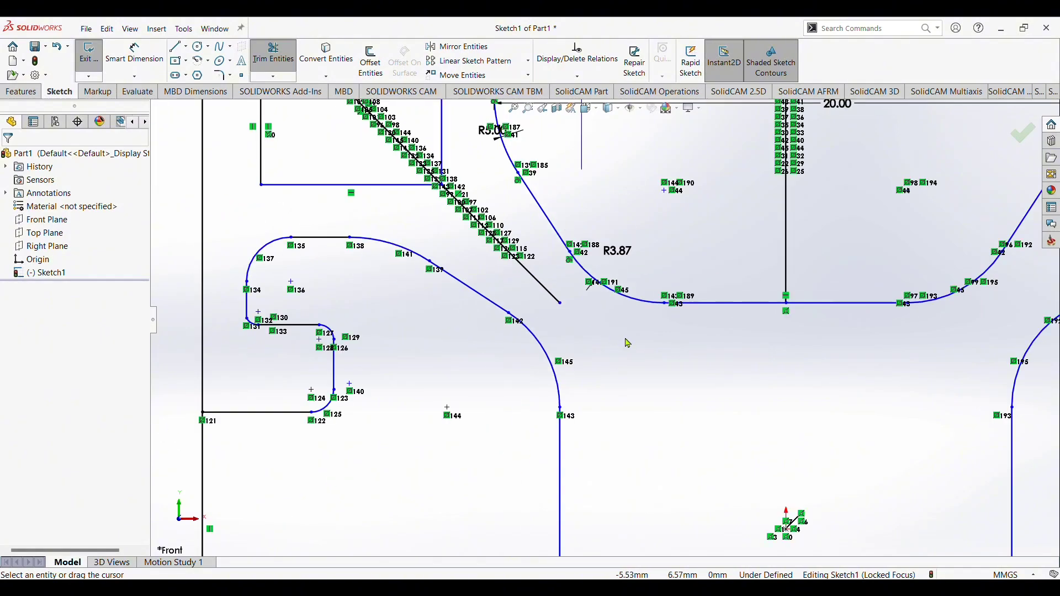
{"action": "scroll", "coordinate": [680, 409], "scroll_direction": "up", "scroll_amount": 2}
{"action": "scroll", "coordinate": [679, 409], "scroll_direction": "up", "scroll_amount": 2}
{"action": "scroll", "coordinate": [569, 352], "scroll_direction": "down", "scroll_amount": 5}
{"action": "scroll", "coordinate": [569, 352], "scroll_direction": "down", "scroll_amount": 4}
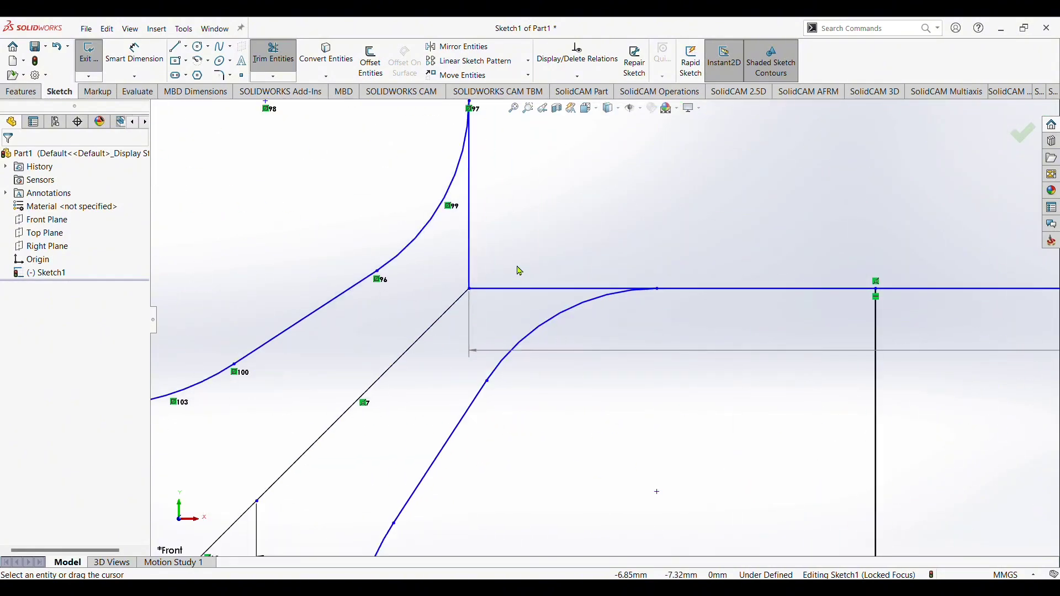
{"action": "left_click_drag", "start_coordinate": [518, 268], "coordinate": [480, 266]}
{"action": "scroll", "coordinate": [479, 266], "scroll_direction": "up", "scroll_amount": 2}
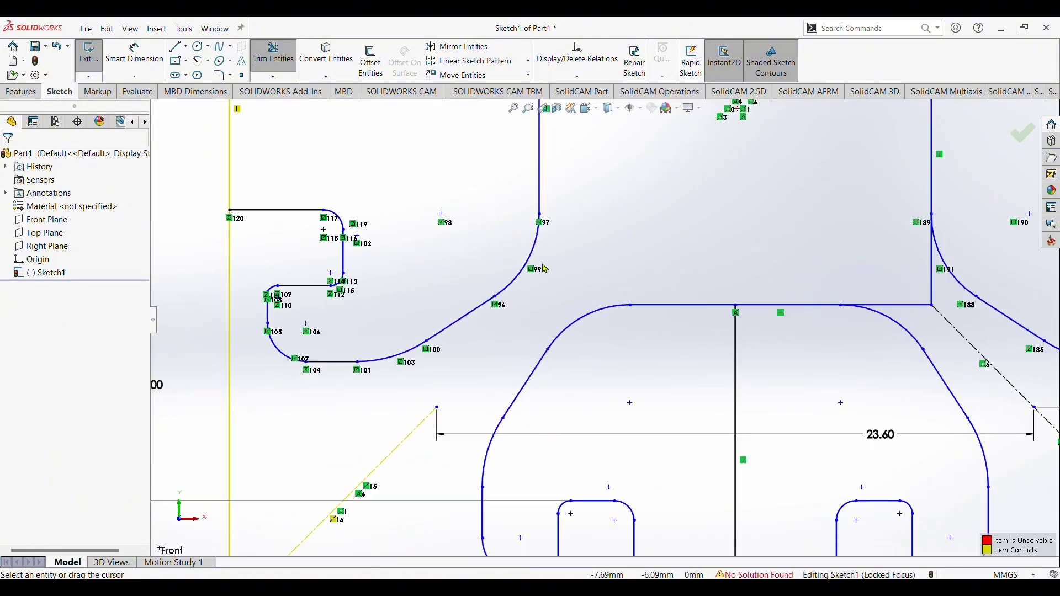
{"action": "scroll", "coordinate": [552, 287], "scroll_direction": "up", "scroll_amount": 2}
{"action": "scroll", "coordinate": [662, 310], "scroll_direction": "down", "scroll_amount": 2}
{"action": "scroll", "coordinate": [704, 312], "scroll_direction": "down", "scroll_amount": 2}
{"action": "mouse_move", "coordinate": [704, 313]}
{"action": "left_mouse_down"}
{"action": "mouse_move", "coordinate": [636, 309]}
{"action": "mouse_move", "coordinate": [627, 331]}
{"action": "mouse_move", "coordinate": [669, 307]}
{"action": "left_mouse_up"}
{"action": "scroll", "coordinate": [684, 318], "scroll_direction": "up", "scroll_amount": 2}
{"action": "scroll", "coordinate": [685, 318], "scroll_direction": "up", "scroll_amount": 2}
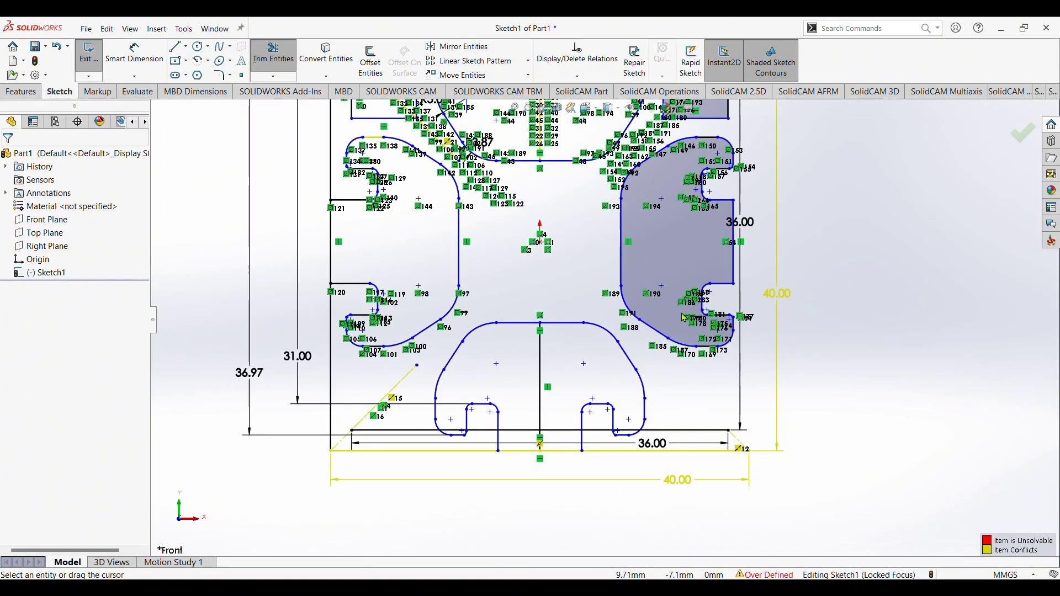
{"action": "scroll", "coordinate": [691, 312], "scroll_direction": "up", "scroll_amount": 1}
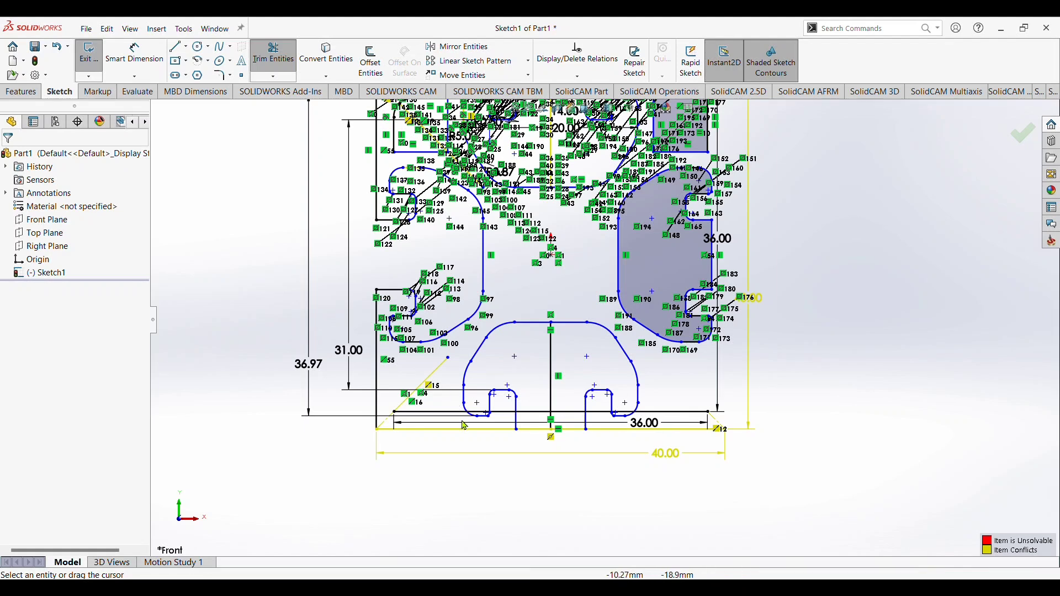
{"action": "left_click_drag", "start_coordinate": [538, 394], "coordinate": [540, 422]}
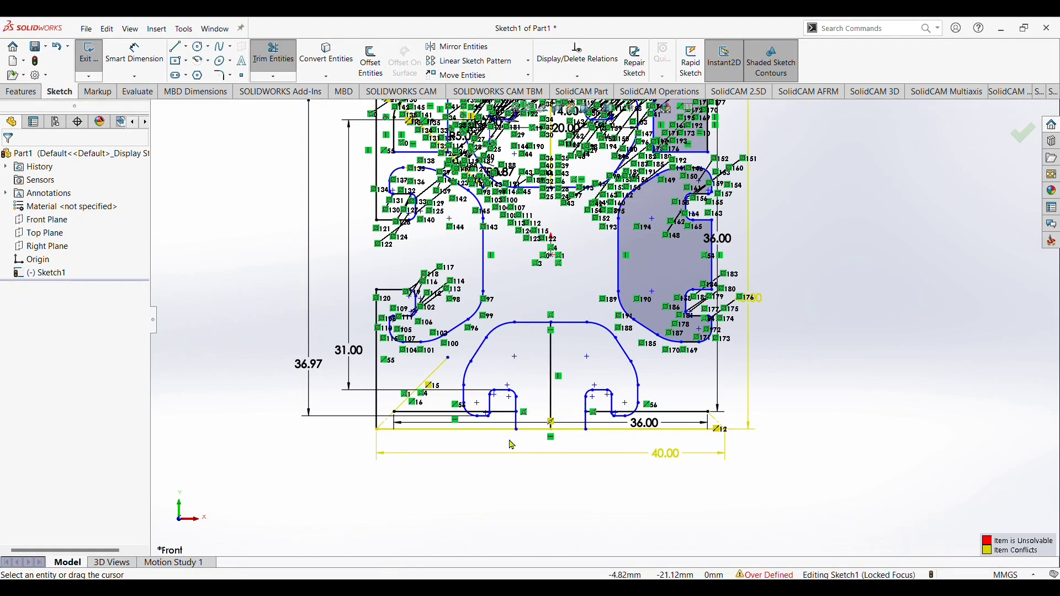
{"action": "left_click_drag", "start_coordinate": [540, 437], "coordinate": [571, 437]}
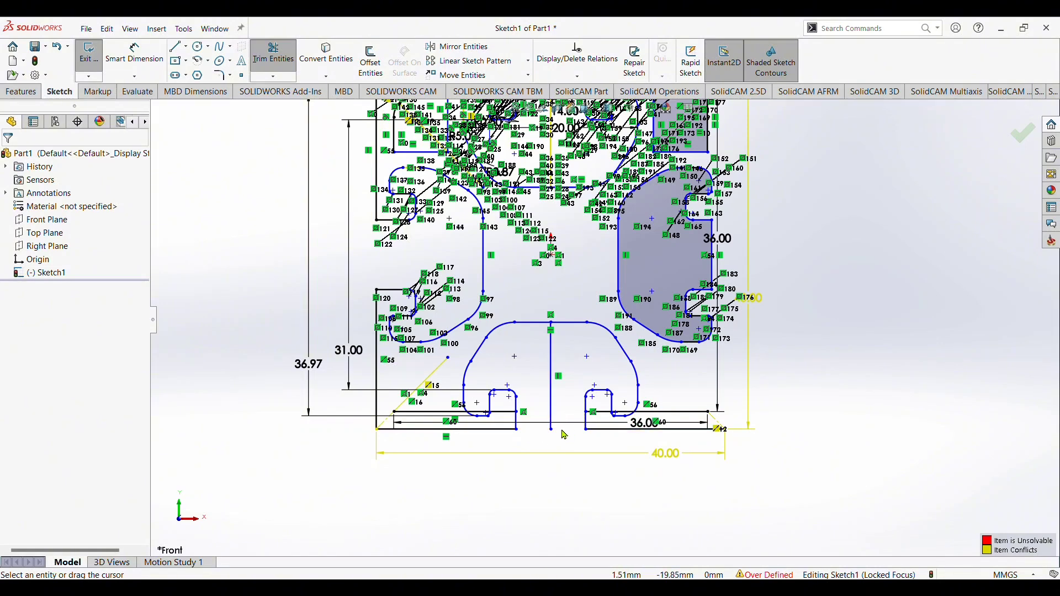
{"action": "scroll", "coordinate": [564, 435], "scroll_direction": "down", "scroll_amount": 3}
{"action": "scroll", "coordinate": [564, 436], "scroll_direction": "down", "scroll_amount": 2}
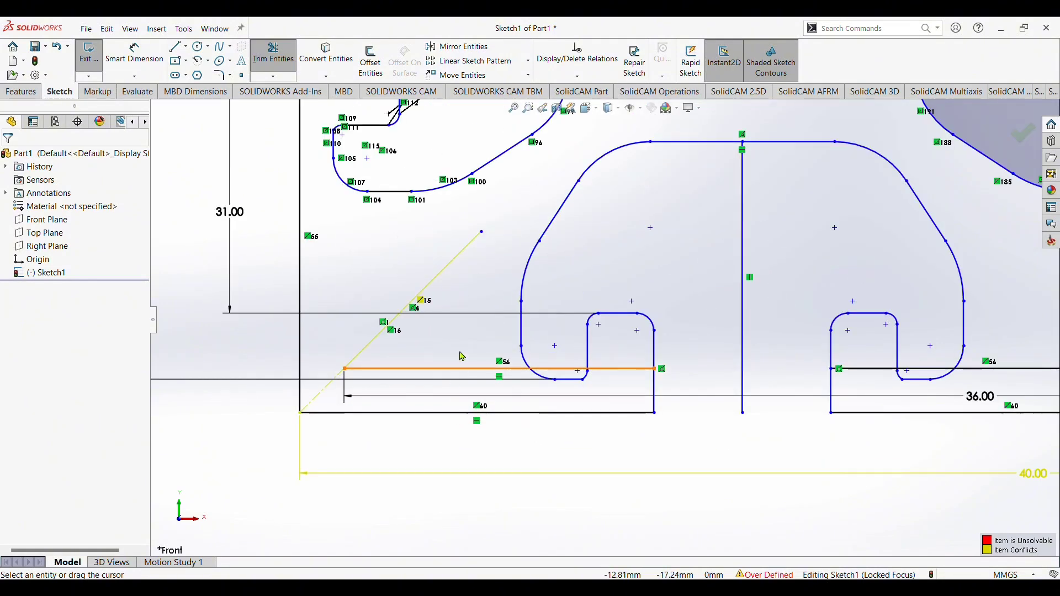
{"action": "left_click", "coordinate": [559, 371]}
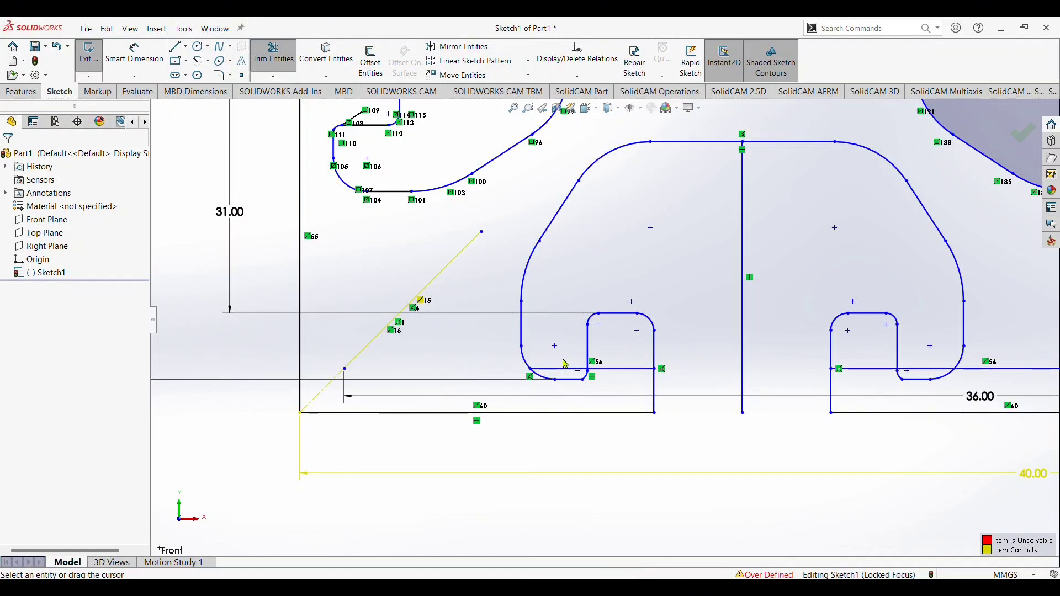
{"action": "left_click", "coordinate": [613, 367]}
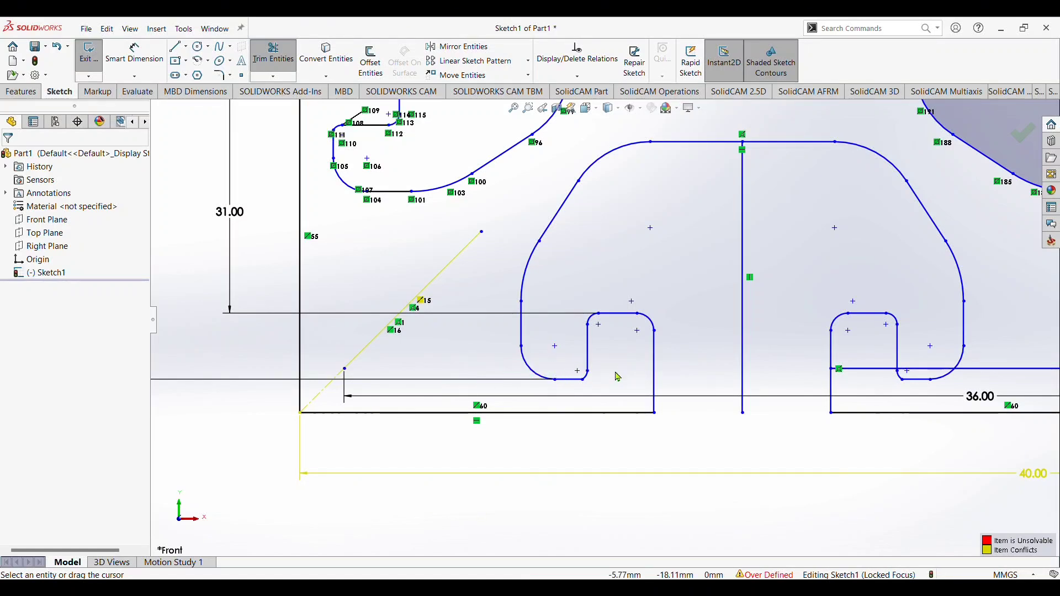
{"action": "left_click_drag", "start_coordinate": [873, 354], "coordinate": [874, 381]}
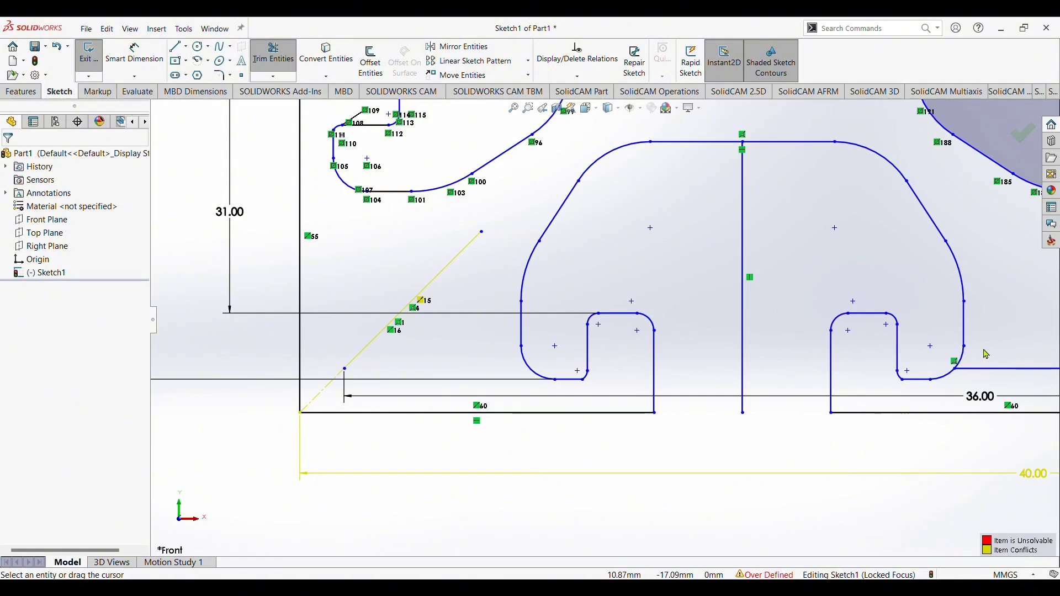
{"action": "left_click_drag", "start_coordinate": [989, 356], "coordinate": [990, 379]}
{"action": "key", "text": "f"}
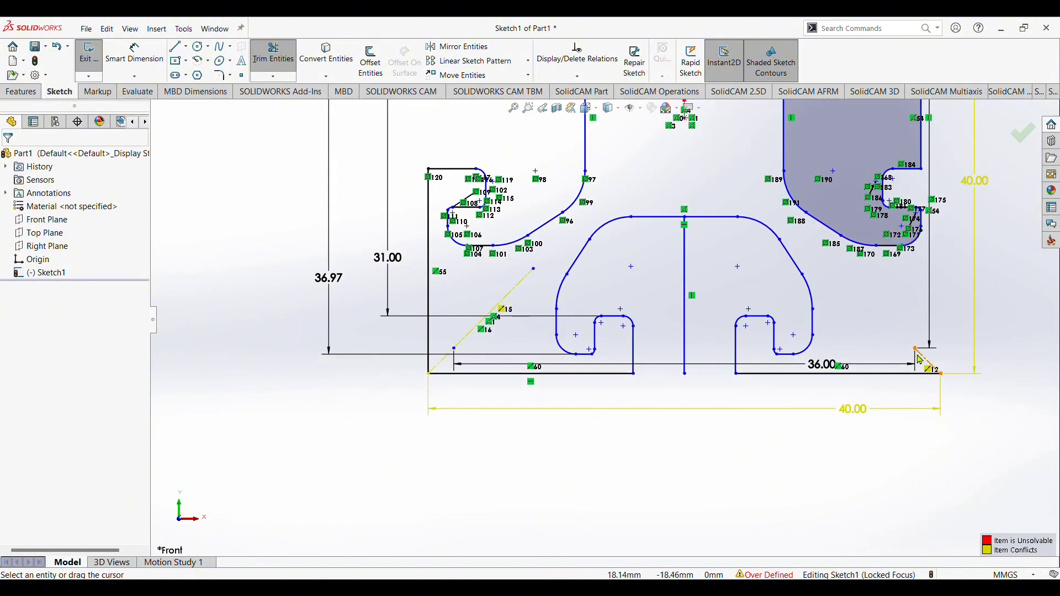
{"action": "key", "text": "z"}
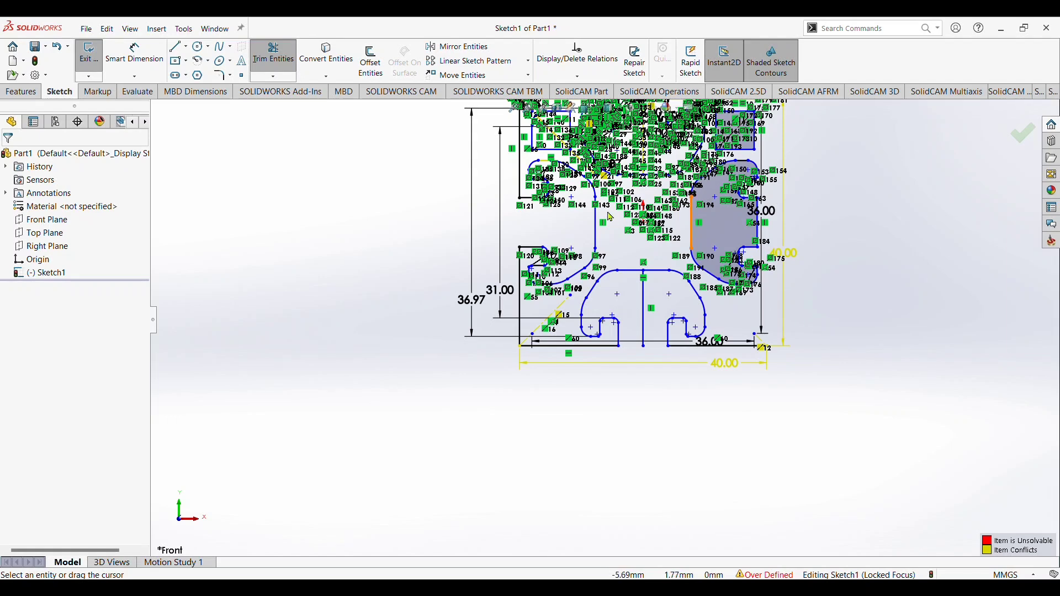
{"action": "scroll", "coordinate": [611, 217], "scroll_direction": "down", "scroll_amount": 2}
{"action": "scroll", "coordinate": [594, 213], "scroll_direction": "down", "scroll_amount": 2}
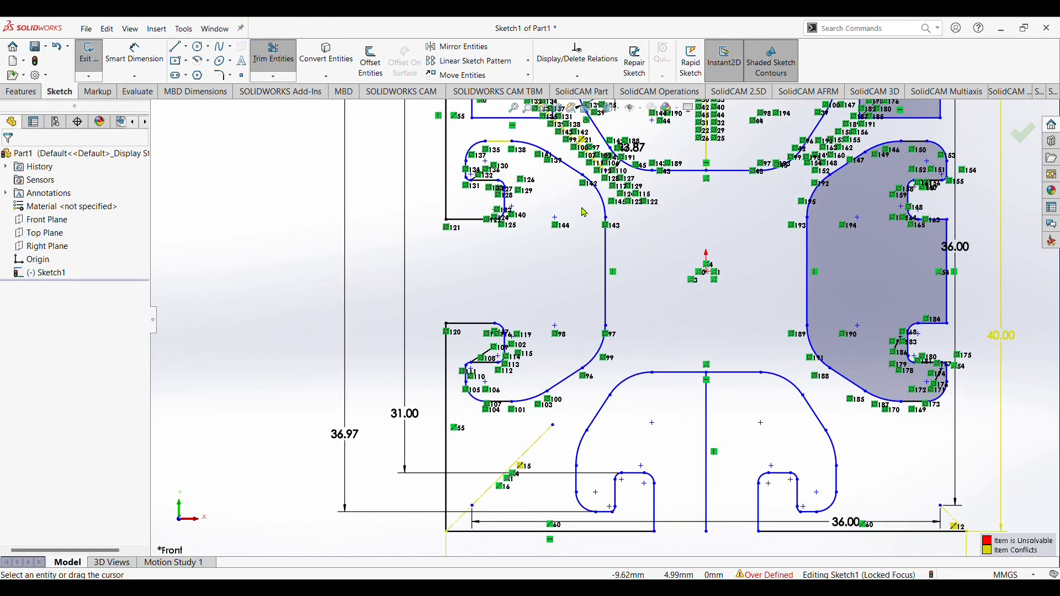
{"action": "scroll", "coordinate": [522, 357], "scroll_direction": "down", "scroll_amount": 1}
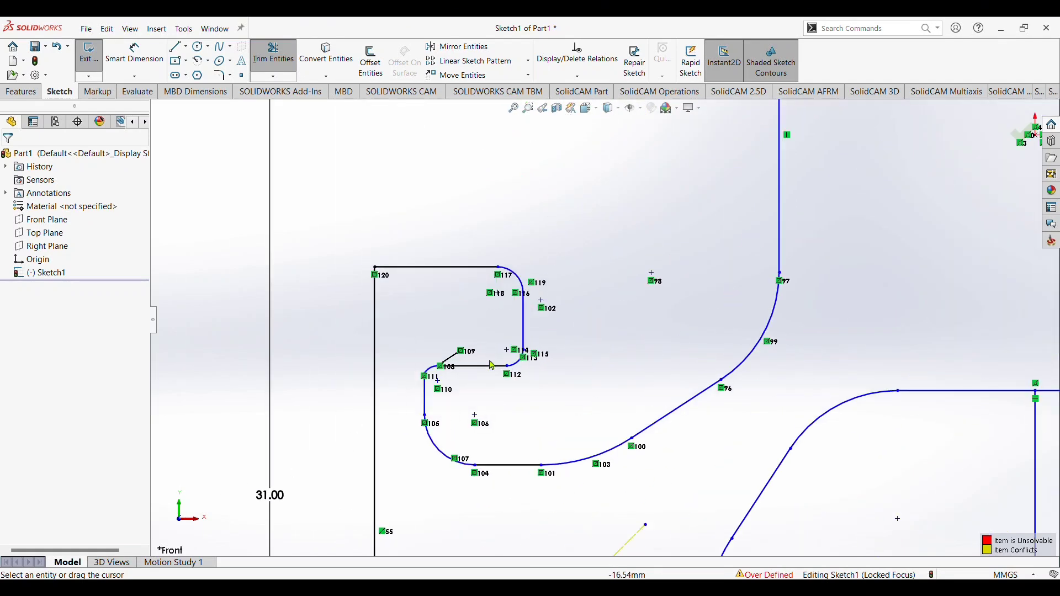
{"action": "scroll", "coordinate": [525, 359], "scroll_direction": "down", "scroll_amount": 1}
{"action": "scroll", "coordinate": [527, 358], "scroll_direction": "down", "scroll_amount": 1}
{"action": "scroll", "coordinate": [531, 359], "scroll_direction": "down", "scroll_amount": 1}
{"action": "scroll", "coordinate": [531, 359], "scroll_direction": "up", "scroll_amount": 4}
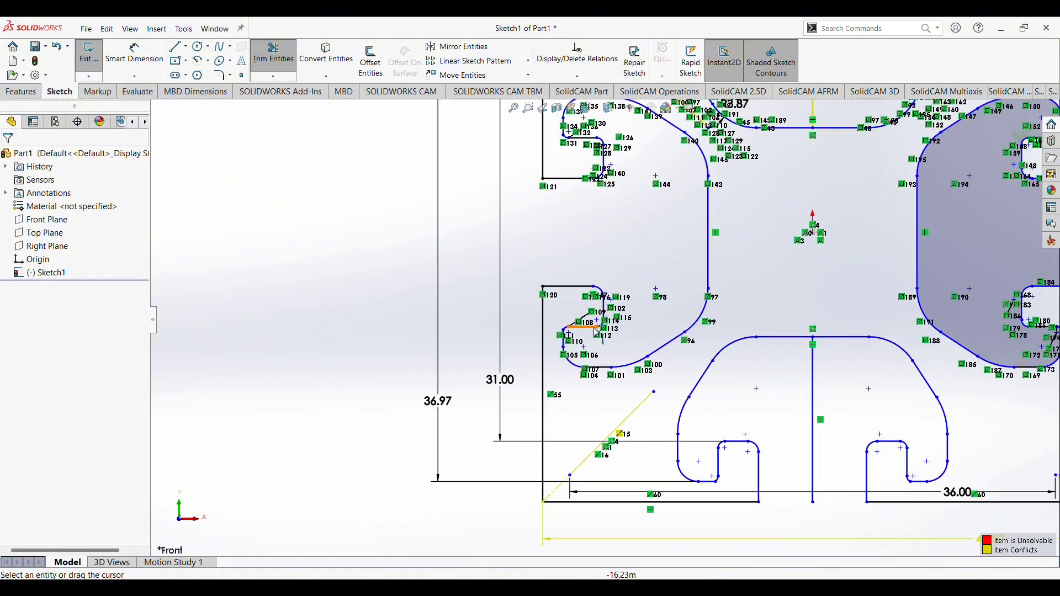
{"action": "scroll", "coordinate": [597, 335], "scroll_direction": "up", "scroll_amount": 3}
{"action": "scroll", "coordinate": [853, 323], "scroll_direction": "down", "scroll_amount": 3}
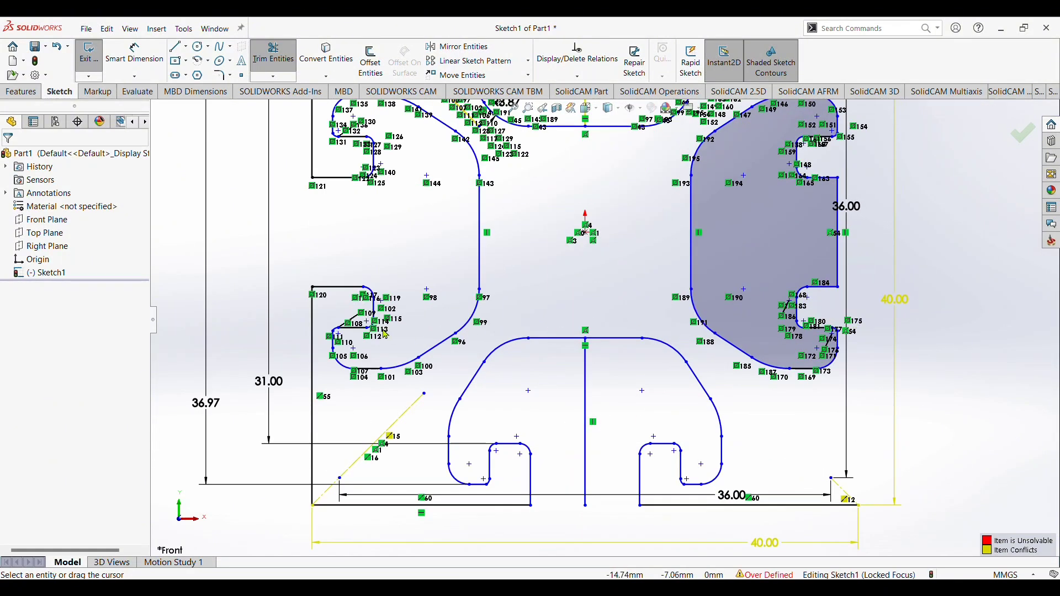
{"action": "scroll", "coordinate": [386, 335], "scroll_direction": "down", "scroll_amount": 2}
{"action": "scroll", "coordinate": [377, 325], "scroll_direction": "down", "scroll_amount": 3}
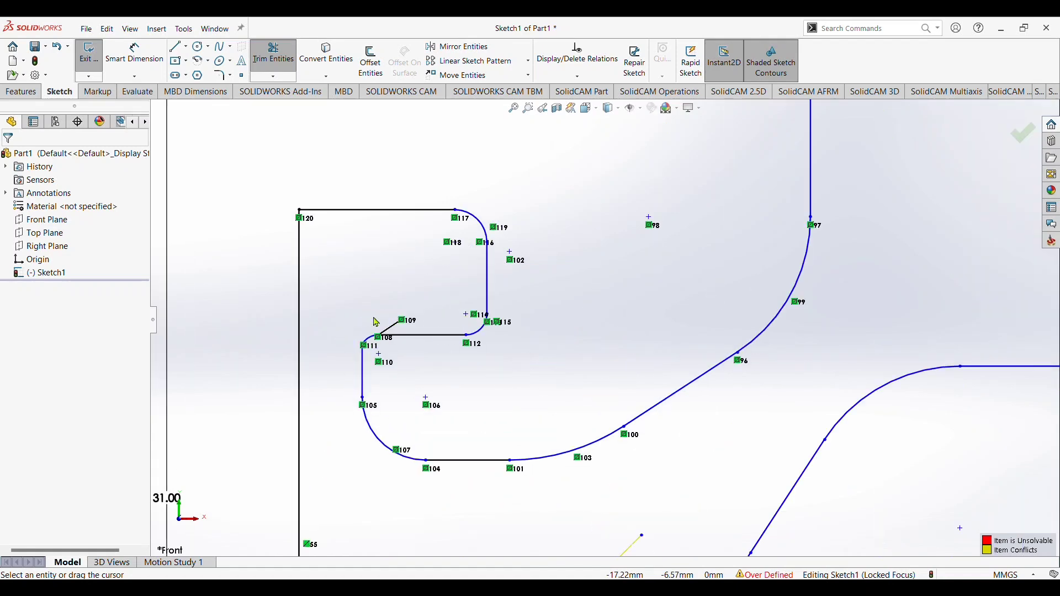
{"action": "scroll", "coordinate": [475, 372], "scroll_direction": "down", "scroll_amount": 2}
{"action": "scroll", "coordinate": [481, 350], "scroll_direction": "down", "scroll_amount": 2}
{"action": "scroll", "coordinate": [475, 333], "scroll_direction": "down", "scroll_amount": 2}
{"action": "scroll", "coordinate": [474, 333], "scroll_direction": "up", "scroll_amount": 2}
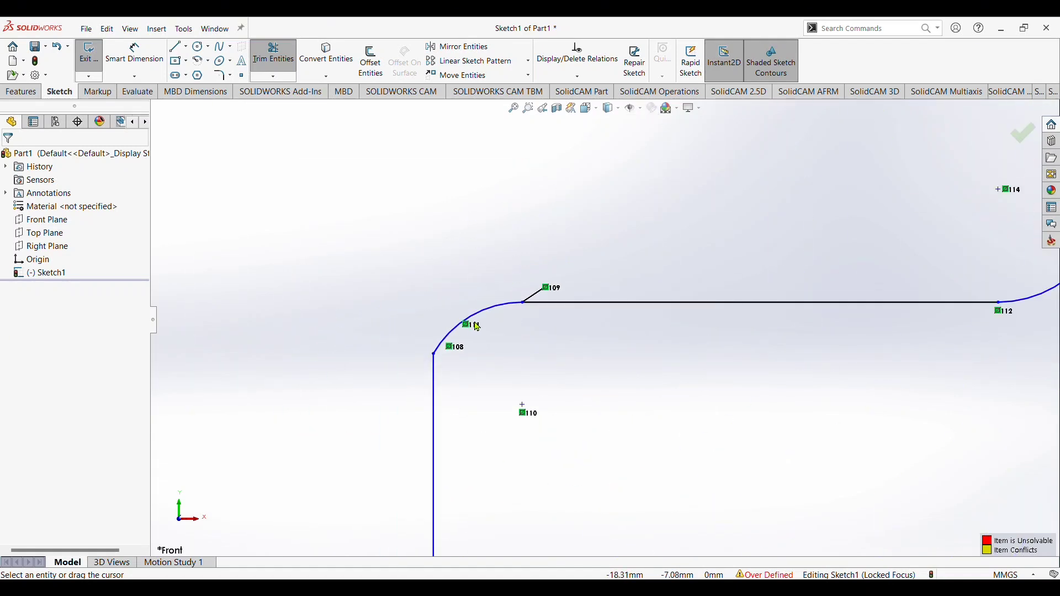
{"action": "scroll", "coordinate": [552, 342], "scroll_direction": "up", "scroll_amount": 2}
{"action": "scroll", "coordinate": [672, 360], "scroll_direction": "up", "scroll_amount": 2}
{"action": "scroll", "coordinate": [674, 355], "scroll_direction": "up", "scroll_amount": 3}
{"action": "scroll", "coordinate": [669, 331], "scroll_direction": "up", "scroll_amount": 1}
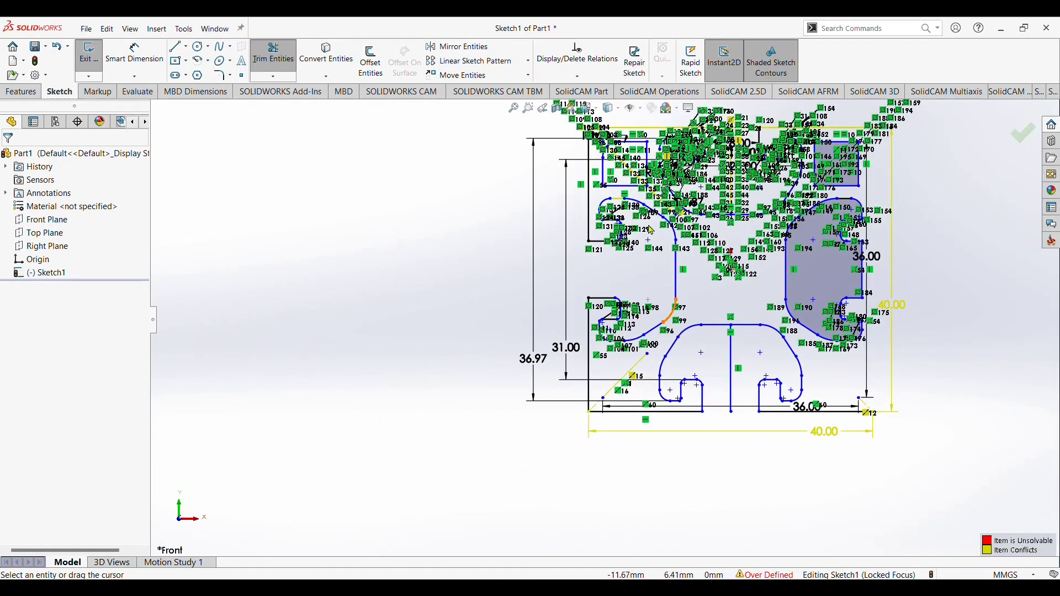
{"action": "scroll", "coordinate": [733, 252], "scroll_direction": "down", "scroll_amount": 3}
{"action": "scroll", "coordinate": [691, 276], "scroll_direction": "up", "scroll_amount": 2}
{"action": "scroll", "coordinate": [668, 285], "scroll_direction": "up", "scroll_amount": 1}
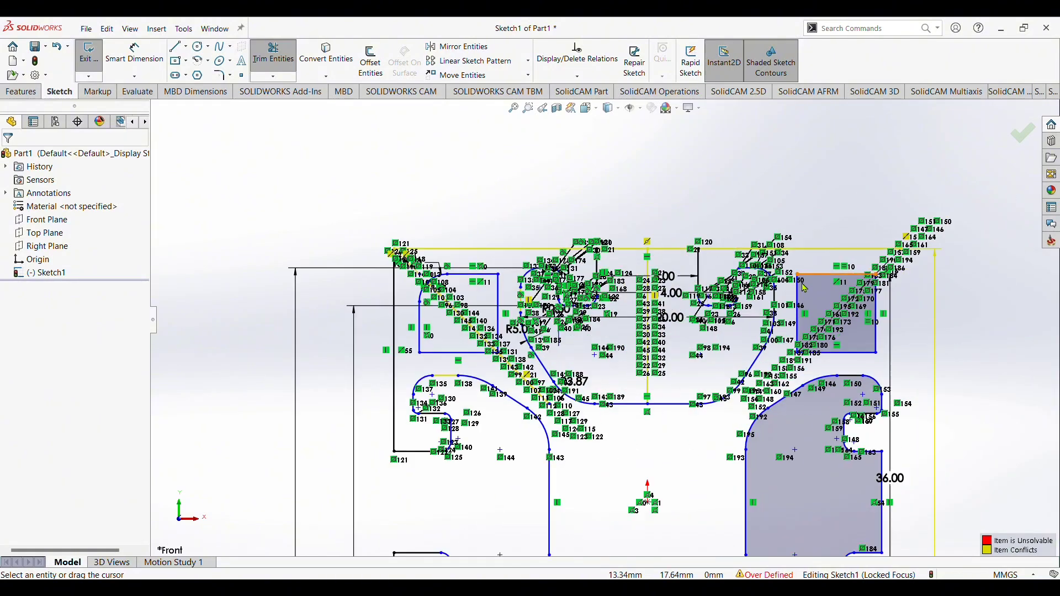
{"action": "scroll", "coordinate": [659, 289], "scroll_direction": "down", "scroll_amount": 1}
{"action": "scroll", "coordinate": [636, 287], "scroll_direction": "up", "scroll_amount": 2}
{"action": "scroll", "coordinate": [554, 283], "scroll_direction": "down", "scroll_amount": 2}
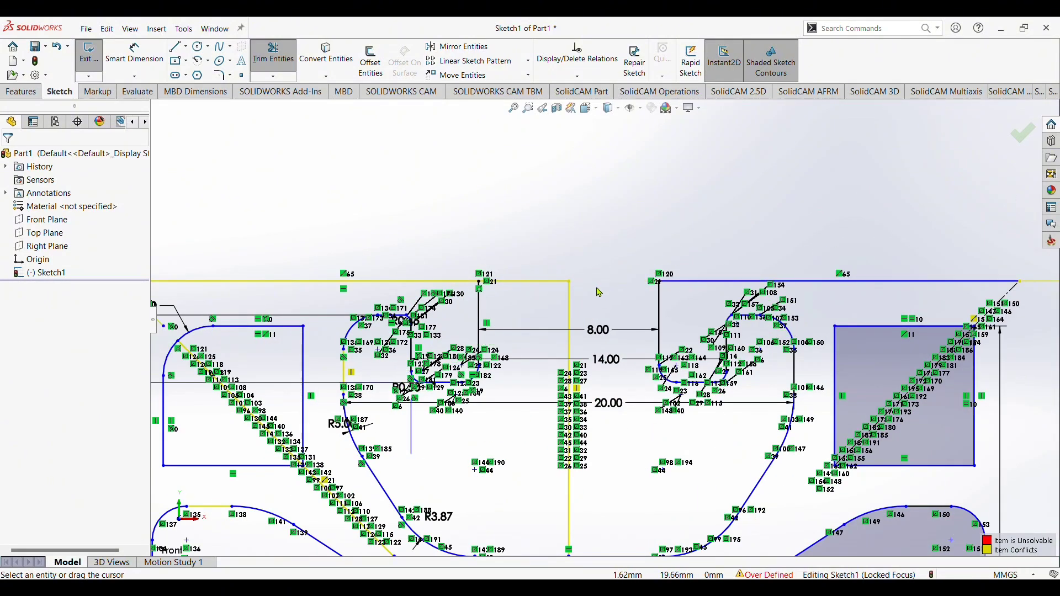
{"action": "scroll", "coordinate": [605, 321], "scroll_direction": "up", "scroll_amount": 2}
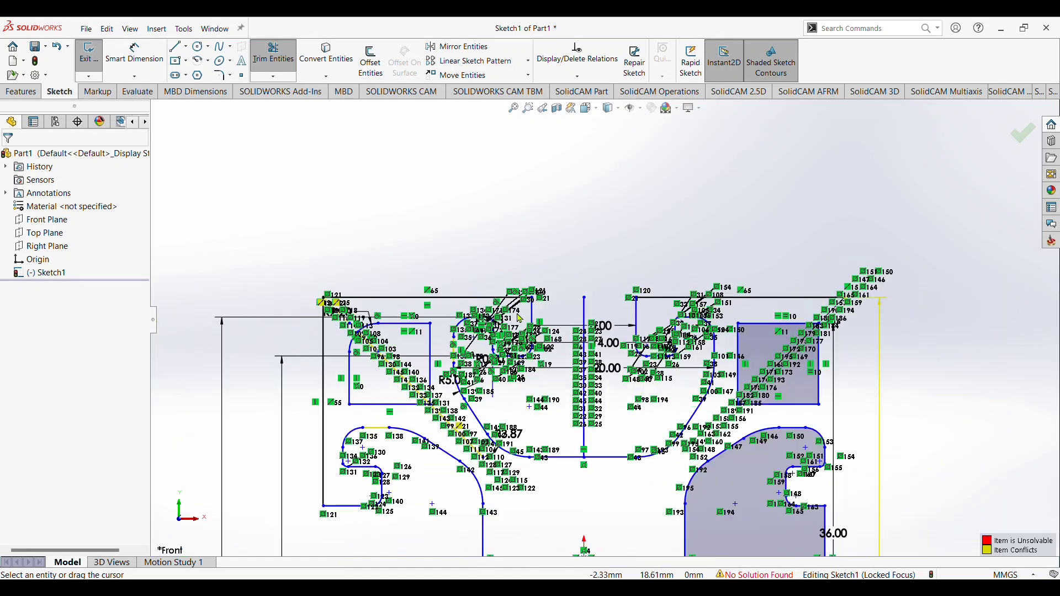
{"action": "scroll", "coordinate": [485, 381], "scroll_direction": "down", "scroll_amount": 3}
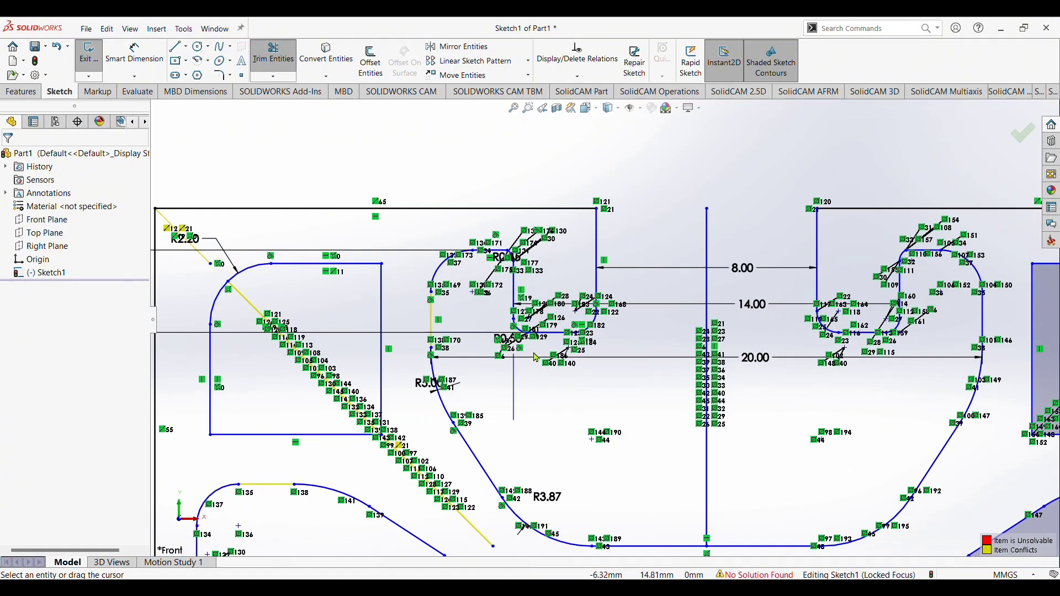
{"action": "scroll", "coordinate": [699, 376], "scroll_direction": "up", "scroll_amount": 2}
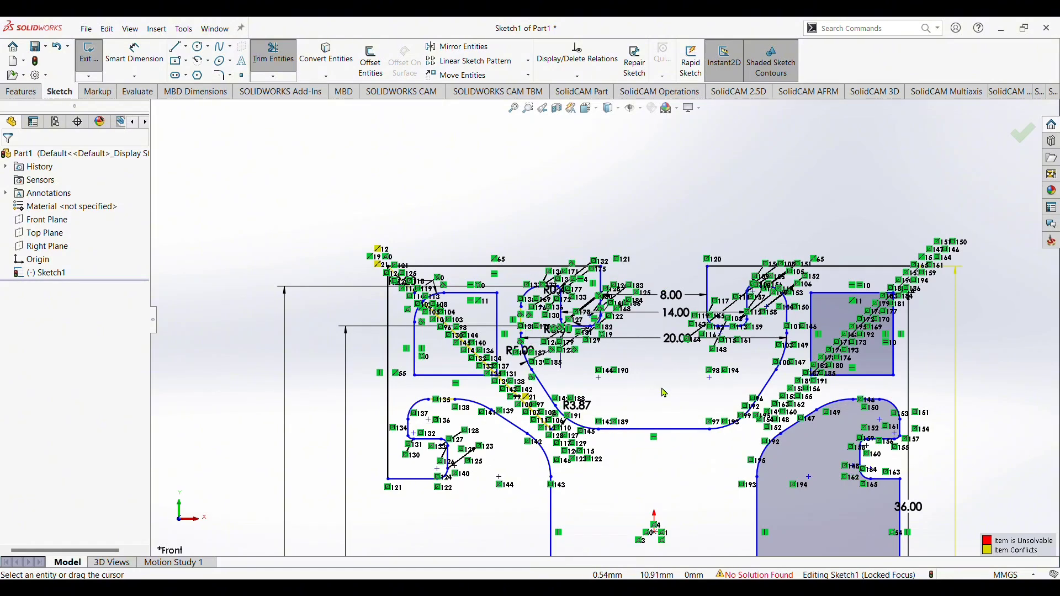
{"action": "scroll", "coordinate": [671, 391], "scroll_direction": "up", "scroll_amount": 3}
{"action": "scroll", "coordinate": [669, 421], "scroll_direction": "down", "scroll_amount": 1}
{"action": "scroll", "coordinate": [669, 421], "scroll_direction": "down", "scroll_amount": 1}
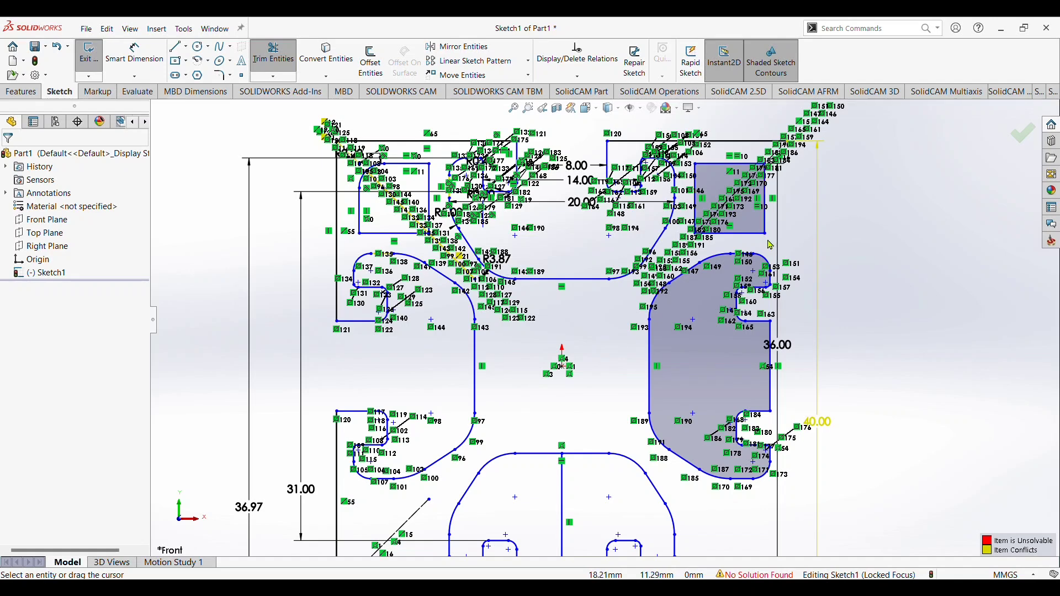
{"action": "scroll", "coordinate": [800, 182], "scroll_direction": "down", "scroll_amount": 1}
{"action": "scroll", "coordinate": [798, 180], "scroll_direction": "down", "scroll_amount": 1}
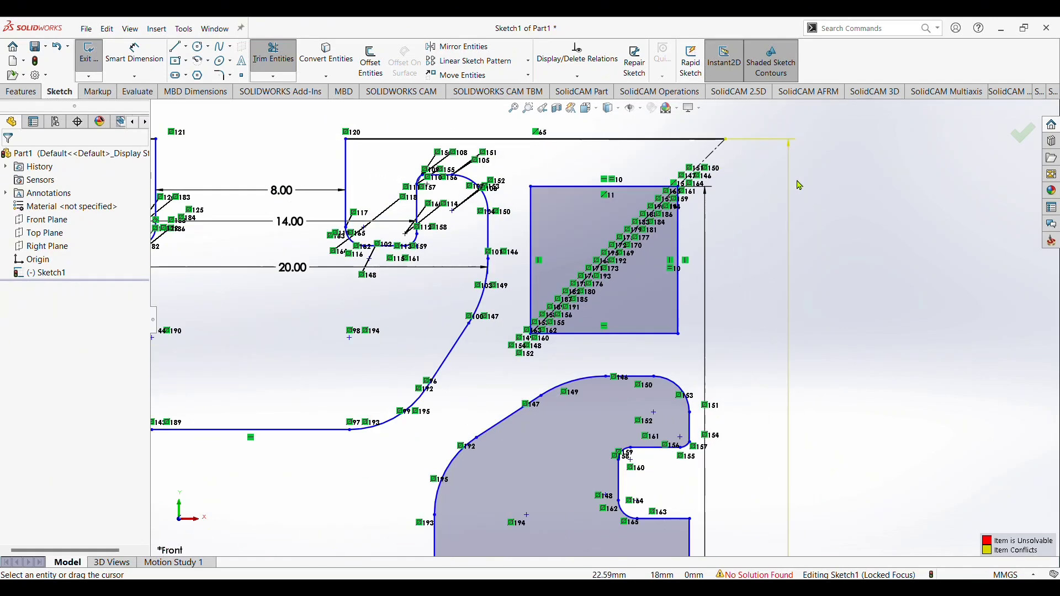
{"action": "scroll", "coordinate": [796, 182], "scroll_direction": "up", "scroll_amount": 1}
{"action": "scroll", "coordinate": [754, 296], "scroll_direction": "up", "scroll_amount": 1}
{"action": "scroll", "coordinate": [754, 296], "scroll_direction": "up", "scroll_amount": 1}
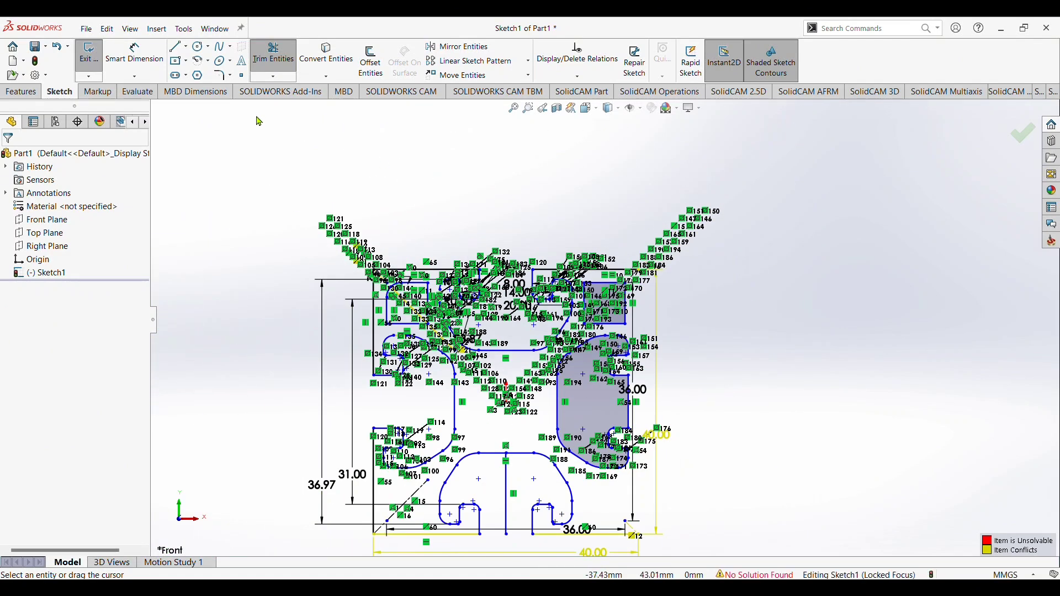
- Draw a 40 mm vertical line down from the profile's top-right corner
{"action": "left_click", "coordinate": [178, 47]}
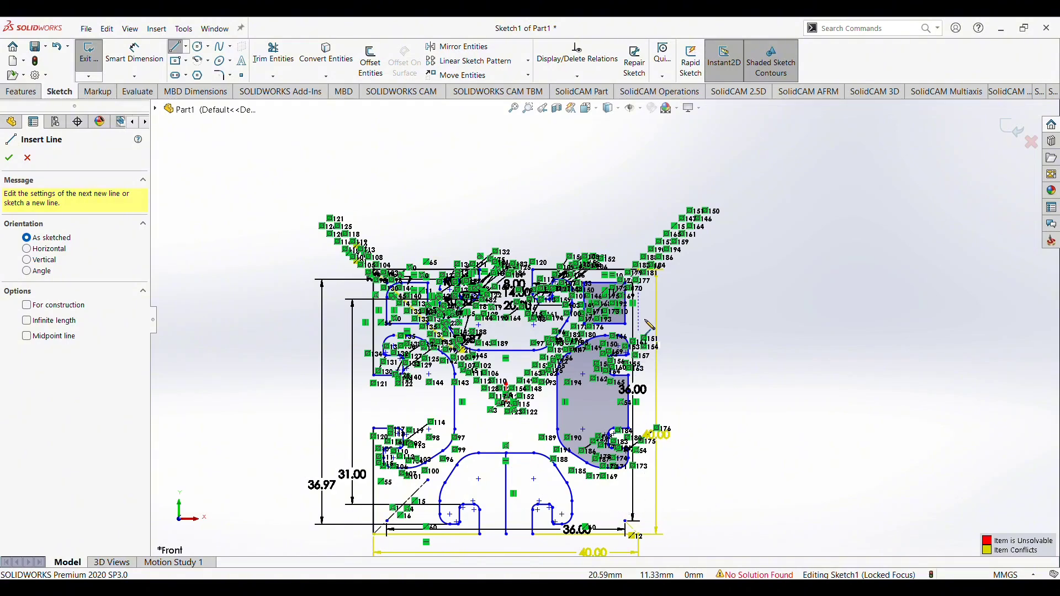
{"action": "scroll", "coordinate": [644, 280], "scroll_direction": "down", "scroll_amount": 2}
{"action": "scroll", "coordinate": [642, 278], "scroll_direction": "down", "scroll_amount": 1}
{"action": "scroll", "coordinate": [610, 230], "scroll_direction": "up", "scroll_amount": 2}
{"action": "scroll", "coordinate": [553, 232], "scroll_direction": "down", "scroll_amount": 3}
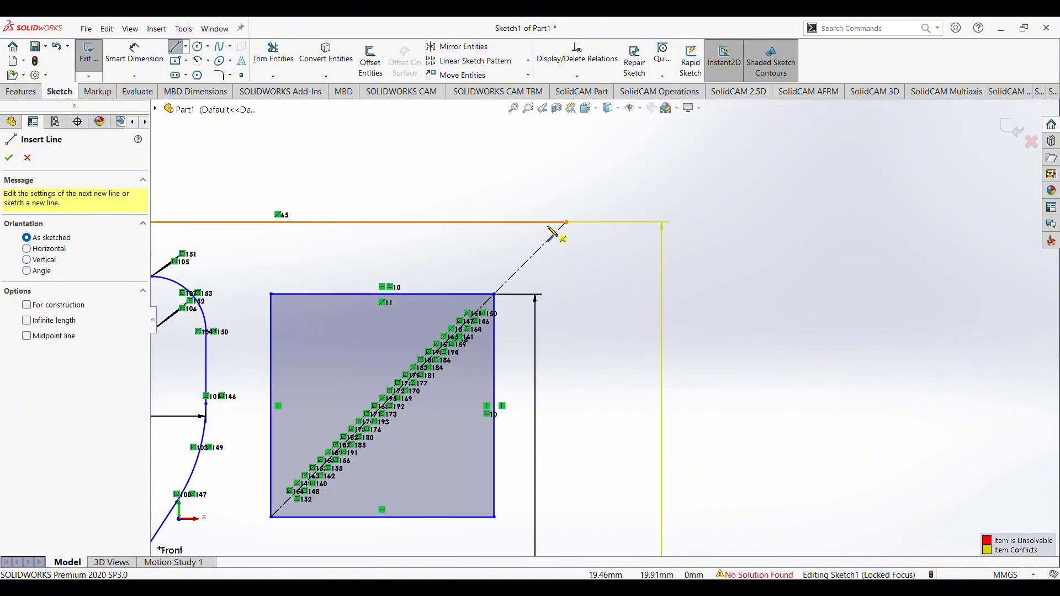
{"action": "left_click", "coordinate": [572, 229]}
{"action": "scroll", "coordinate": [599, 367], "scroll_direction": "up", "scroll_amount": 2}
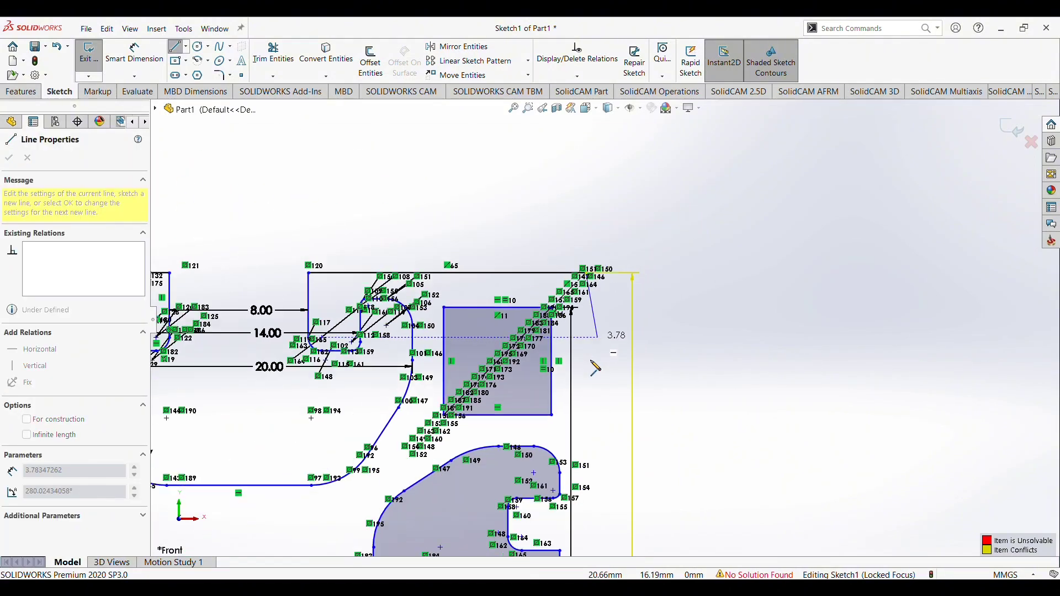
{"action": "scroll", "coordinate": [598, 374], "scroll_direction": "up", "scroll_amount": 2}
{"action": "scroll", "coordinate": [599, 381], "scroll_direction": "up", "scroll_amount": 3}
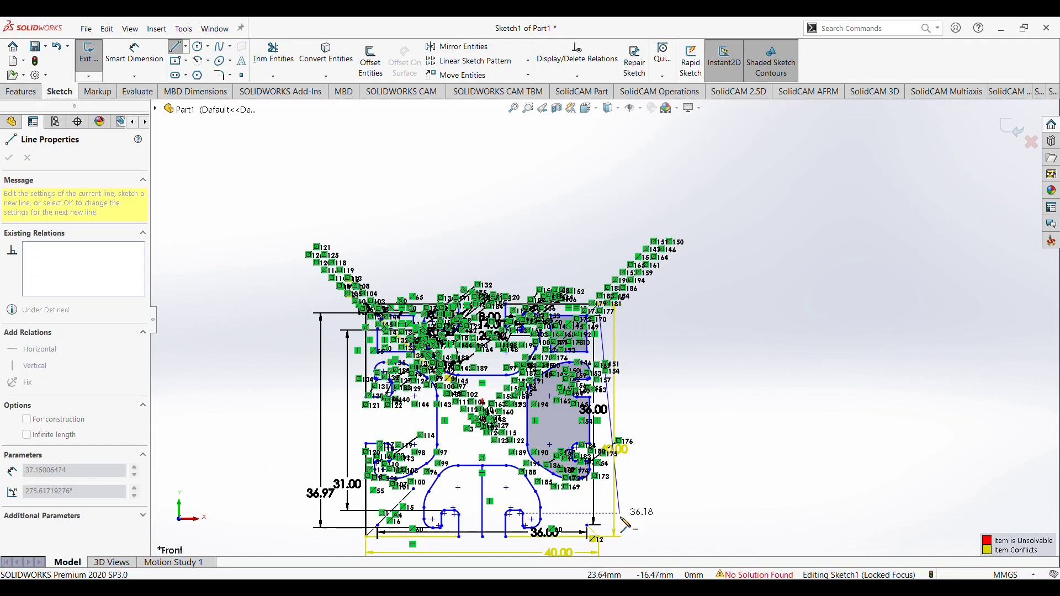
{"action": "scroll", "coordinate": [610, 547], "scroll_direction": "down", "scroll_amount": 3}
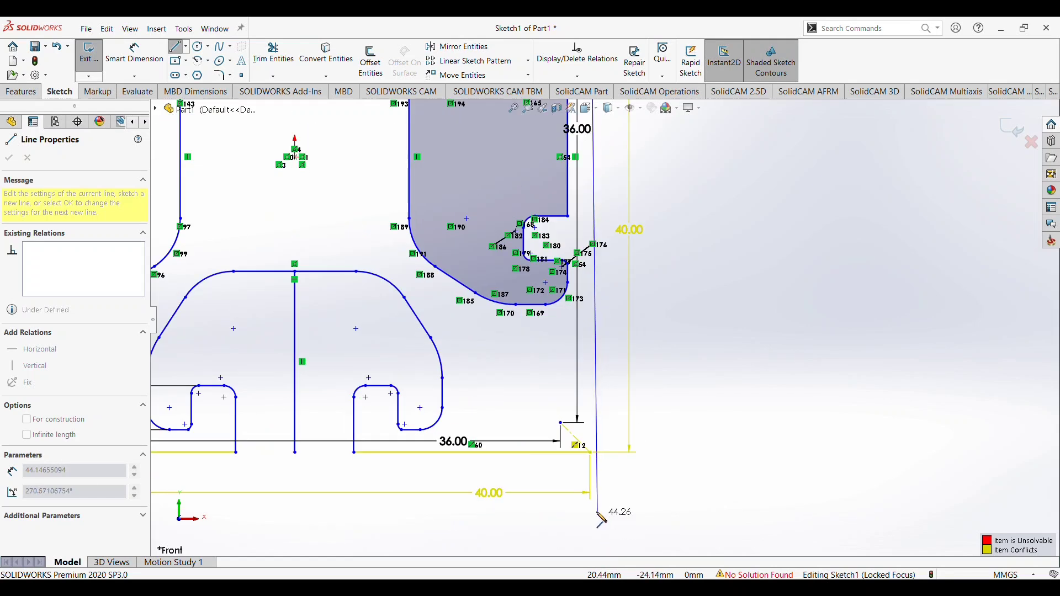
{"action": "left_click", "coordinate": [590, 453]}
{"action": "key", "text": "Escape"}
- Trim away the long upper-left diagonal line
{"action": "scroll", "coordinate": [607, 331], "scroll_direction": "up", "scroll_amount": 2}
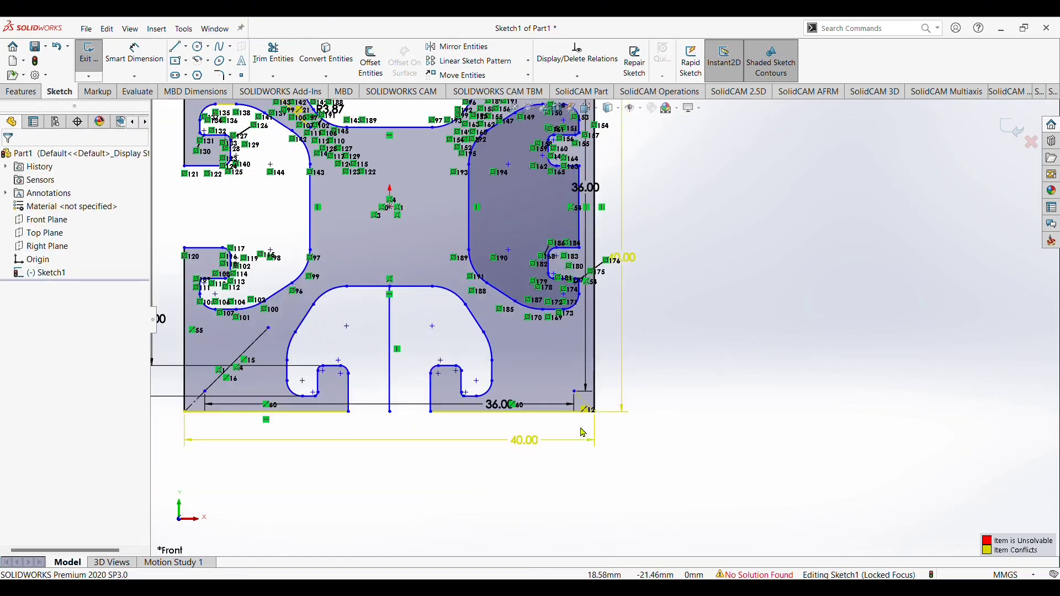
{"action": "scroll", "coordinate": [607, 304], "scroll_direction": "up", "scroll_amount": 2}
{"action": "scroll", "coordinate": [602, 276], "scroll_direction": "up", "scroll_amount": 2}
{"action": "scroll", "coordinate": [601, 257], "scroll_direction": "down", "scroll_amount": 3}
{"action": "scroll", "coordinate": [601, 257], "scroll_direction": "down", "scroll_amount": 2}
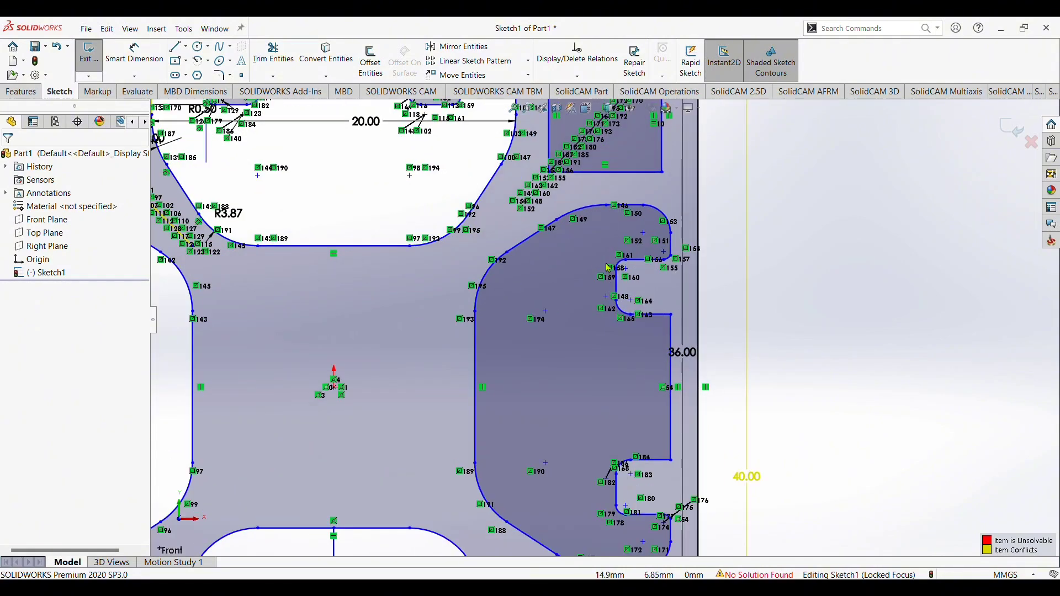
{"action": "scroll", "coordinate": [626, 327], "scroll_direction": "up", "scroll_amount": 3}
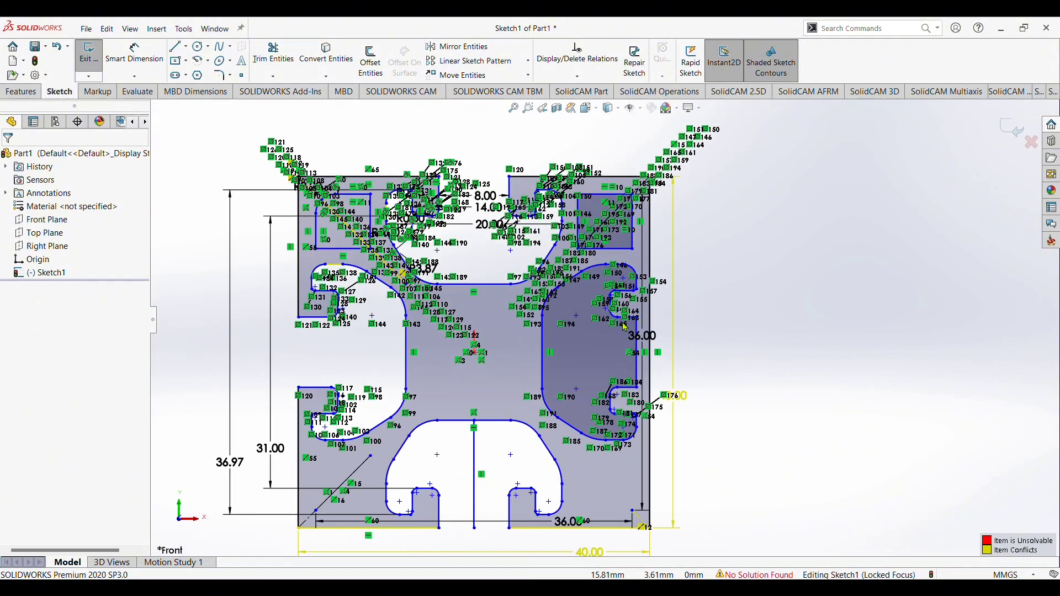
{"action": "scroll", "coordinate": [414, 249], "scroll_direction": "down", "scroll_amount": 3}
{"action": "scroll", "coordinate": [414, 250], "scroll_direction": "down", "scroll_amount": 3}
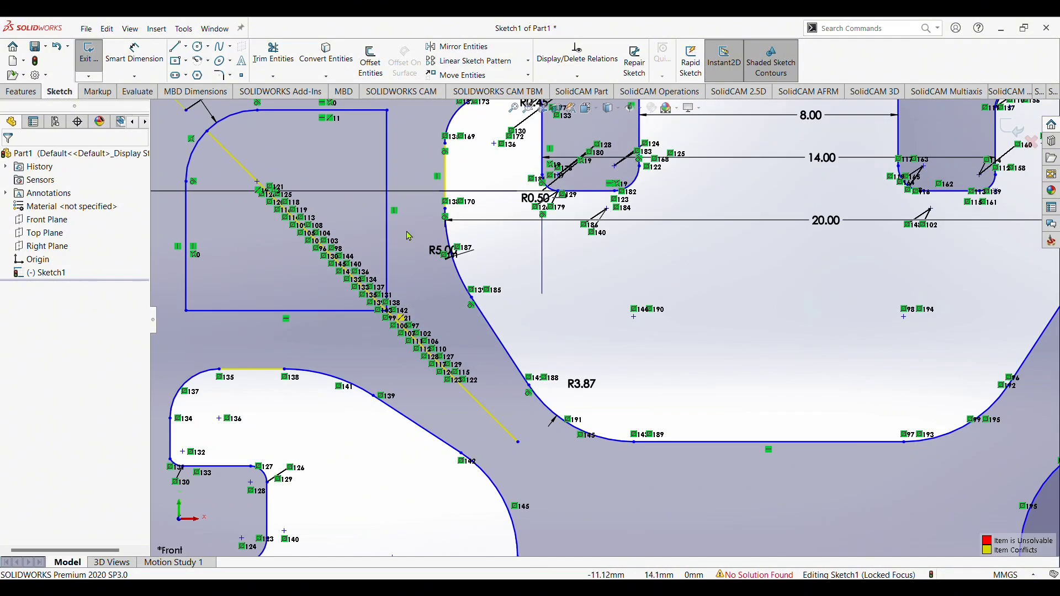
{"action": "left_click", "coordinate": [274, 53]}
{"action": "left_click_drag", "start_coordinate": [316, 190], "coordinate": [299, 243]}
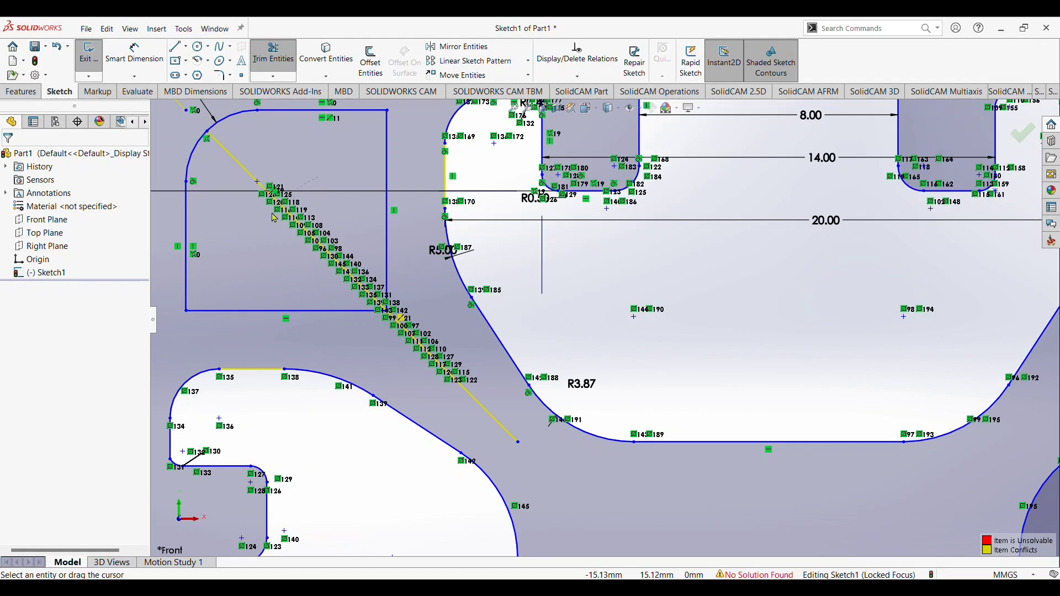
- Remove the leftover diagonal line across the right square
{"action": "scroll", "coordinate": [600, 320], "scroll_direction": "up", "scroll_amount": 3}
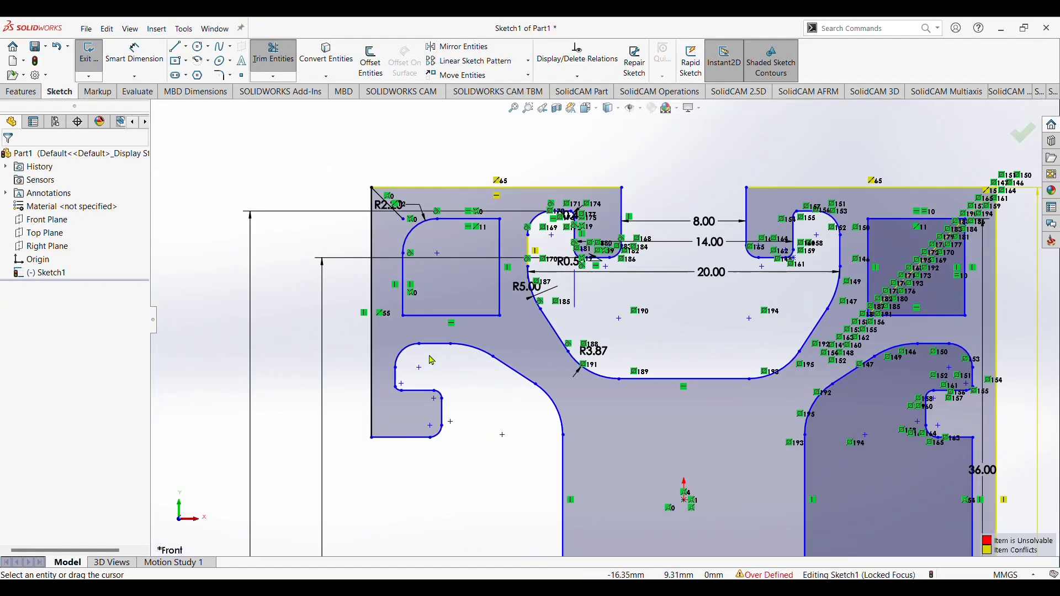
{"action": "scroll", "coordinate": [491, 351], "scroll_direction": "up", "scroll_amount": 2}
{"action": "scroll", "coordinate": [569, 221], "scroll_direction": "down", "scroll_amount": 2}
{"action": "scroll", "coordinate": [572, 266], "scroll_direction": "down", "scroll_amount": 3}
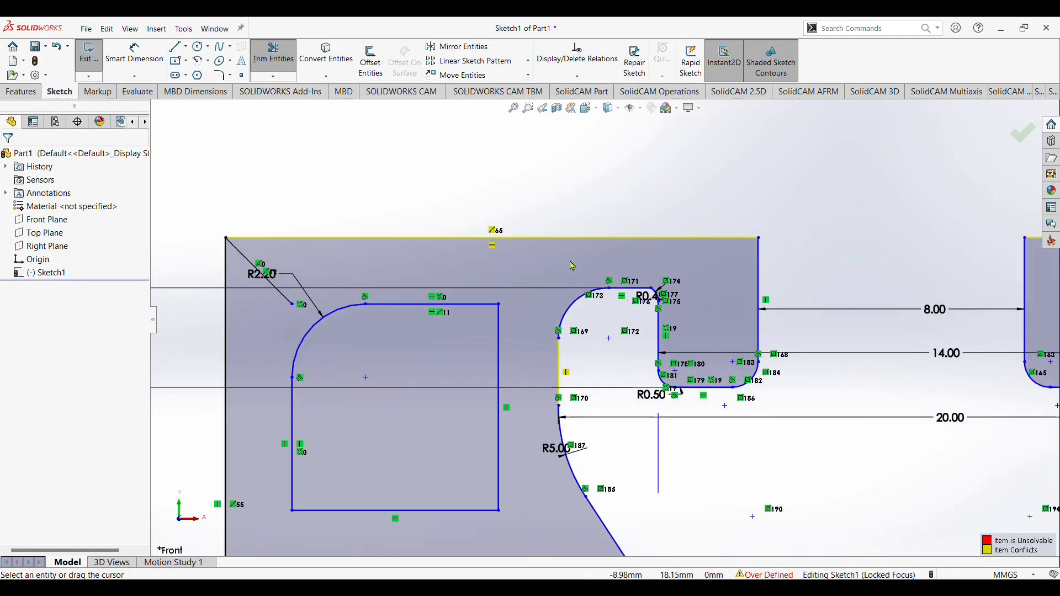
{"action": "scroll", "coordinate": [573, 266], "scroll_direction": "up", "scroll_amount": 3}
{"action": "scroll", "coordinate": [574, 332], "scroll_direction": "up", "scroll_amount": 2}
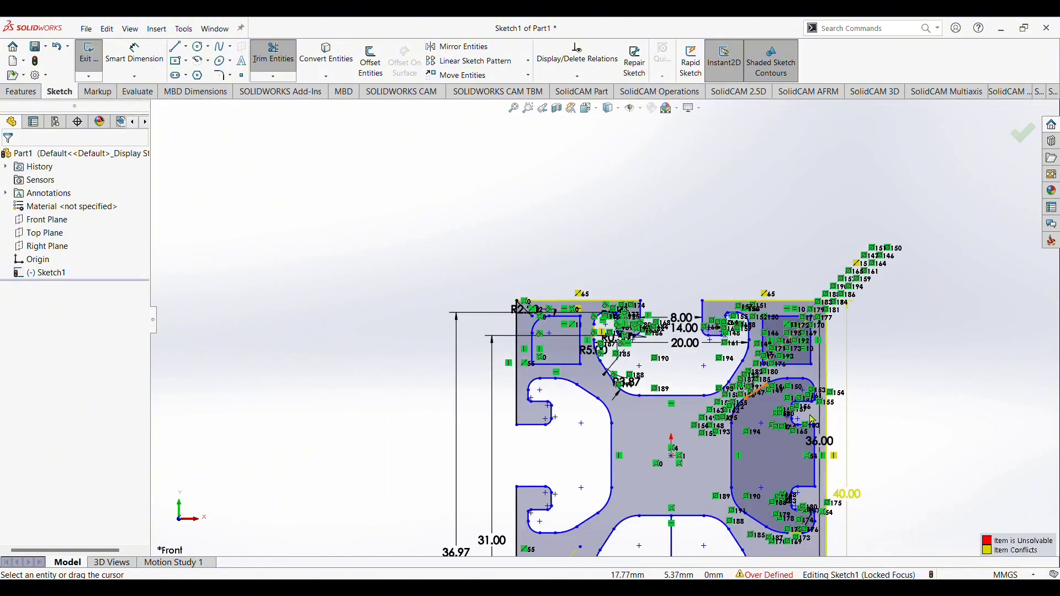
{"action": "scroll", "coordinate": [789, 342], "scroll_direction": "down", "scroll_amount": 2}
{"action": "scroll", "coordinate": [785, 331], "scroll_direction": "down", "scroll_amount": 2}
{"action": "scroll", "coordinate": [773, 310], "scroll_direction": "down", "scroll_amount": 2}
{"action": "scroll", "coordinate": [762, 287], "scroll_direction": "down", "scroll_amount": 2}
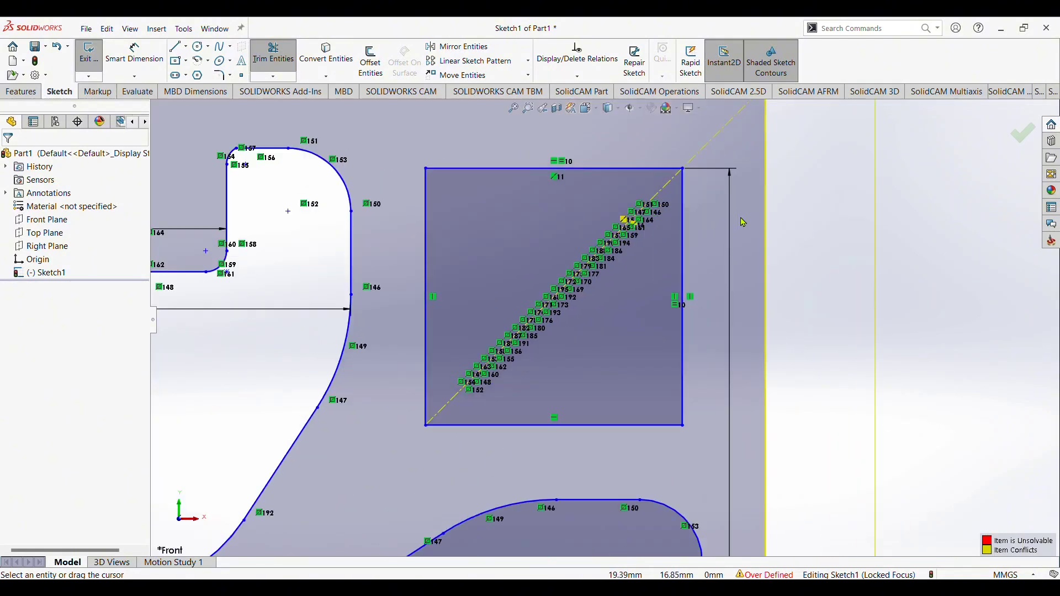
{"action": "key", "text": "ctrl+z"}
{"action": "scroll", "coordinate": [593, 287], "scroll_direction": "up", "scroll_amount": 3}
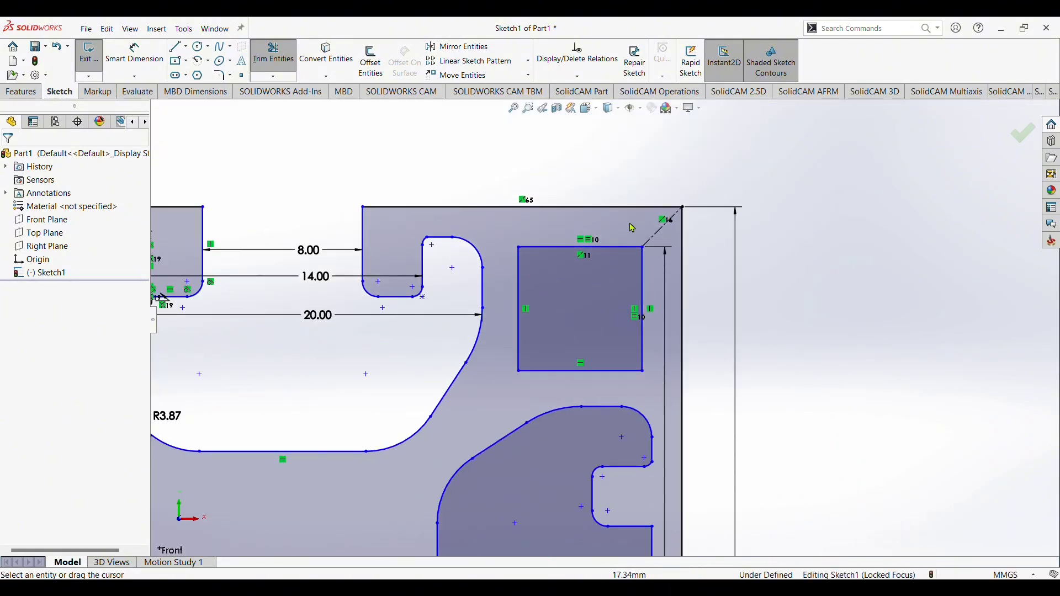
{"action": "scroll", "coordinate": [651, 240], "scroll_direction": "down", "scroll_amount": 2}
{"action": "scroll", "coordinate": [605, 321], "scroll_direction": "up", "scroll_amount": 3}
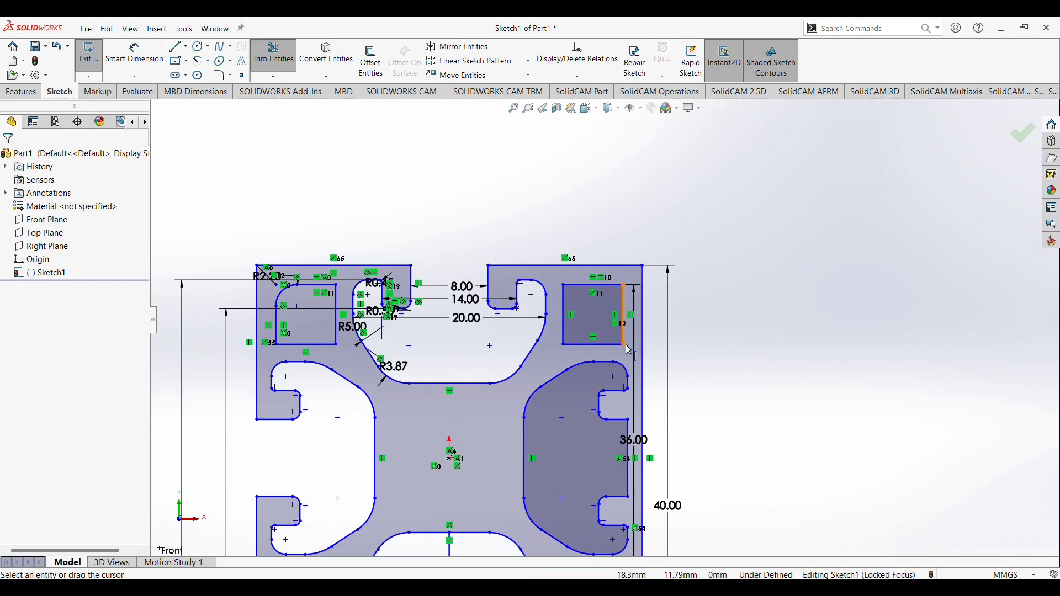
- Add an R2.20 mm sketch fillet to the upper-right pocket's top-right corner
{"action": "left_click", "coordinate": [220, 75]}
{"action": "left_click", "coordinate": [624, 313]}
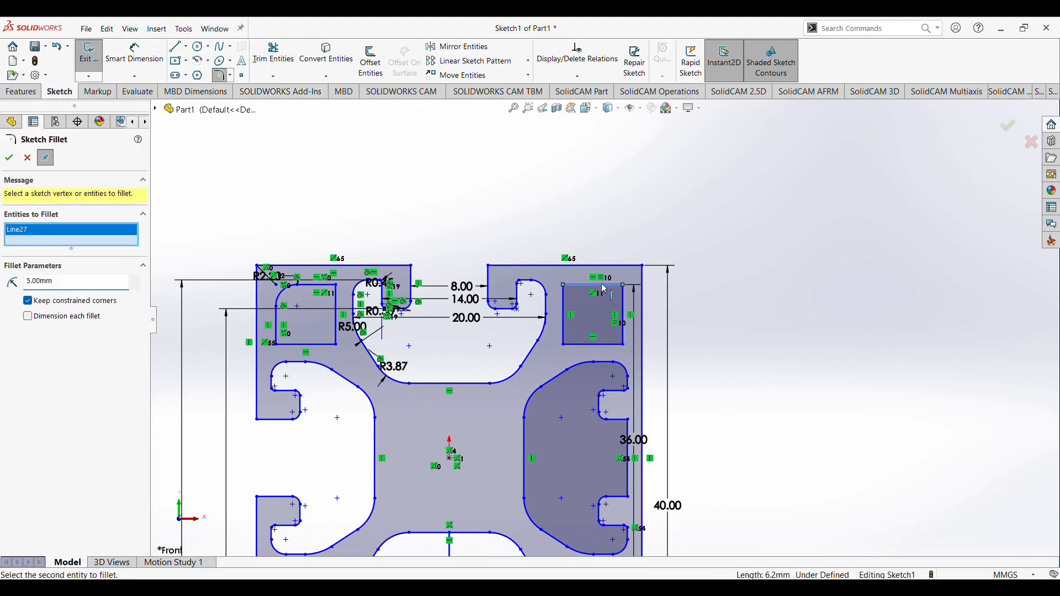
{"action": "left_click", "coordinate": [625, 313]}
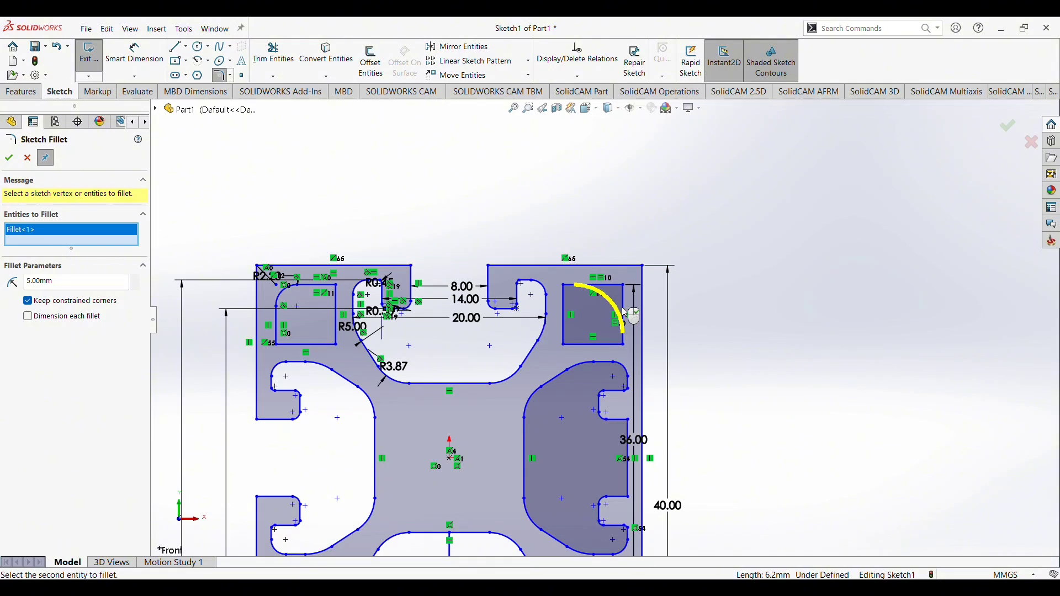
{"action": "left_click_drag", "start_coordinate": [73, 289], "coordinate": [15, 285]}
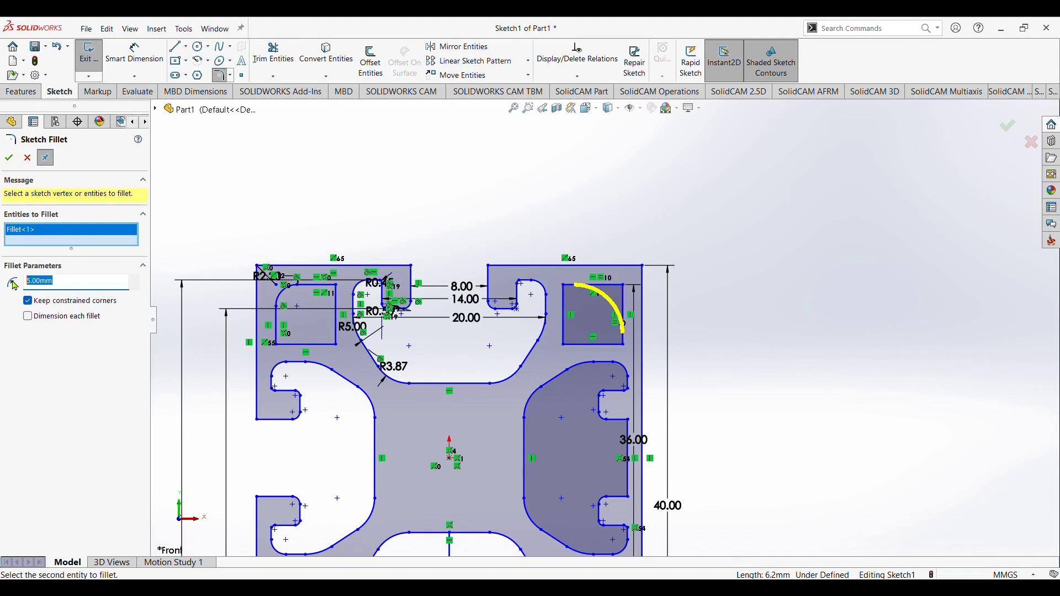
{"action": "type", "text": "4"}
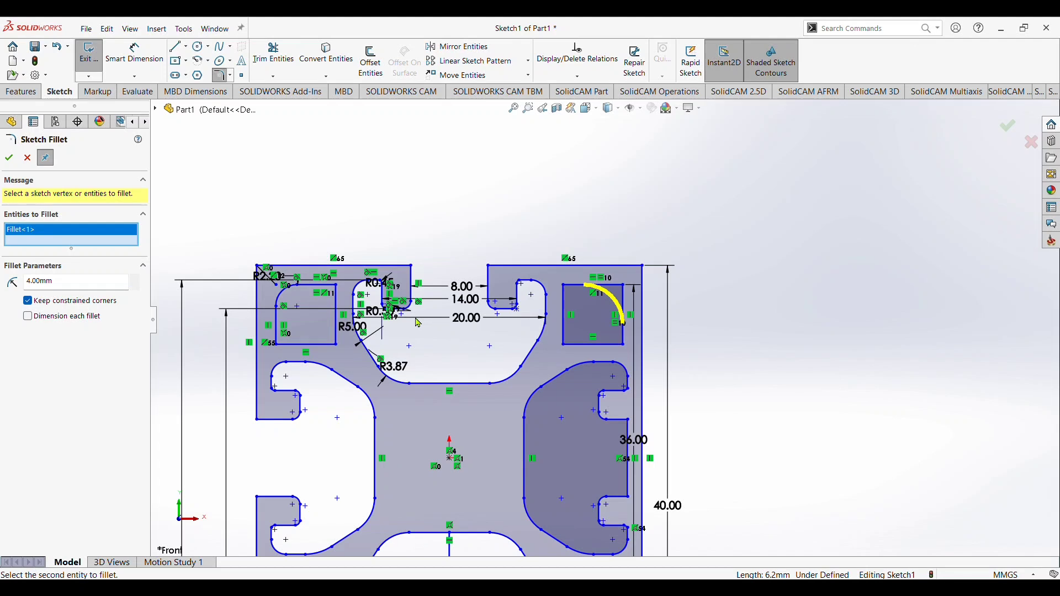
{"action": "left_click_drag", "start_coordinate": [79, 291], "coordinate": [17, 287]}
{"action": "type", "text": "2"}
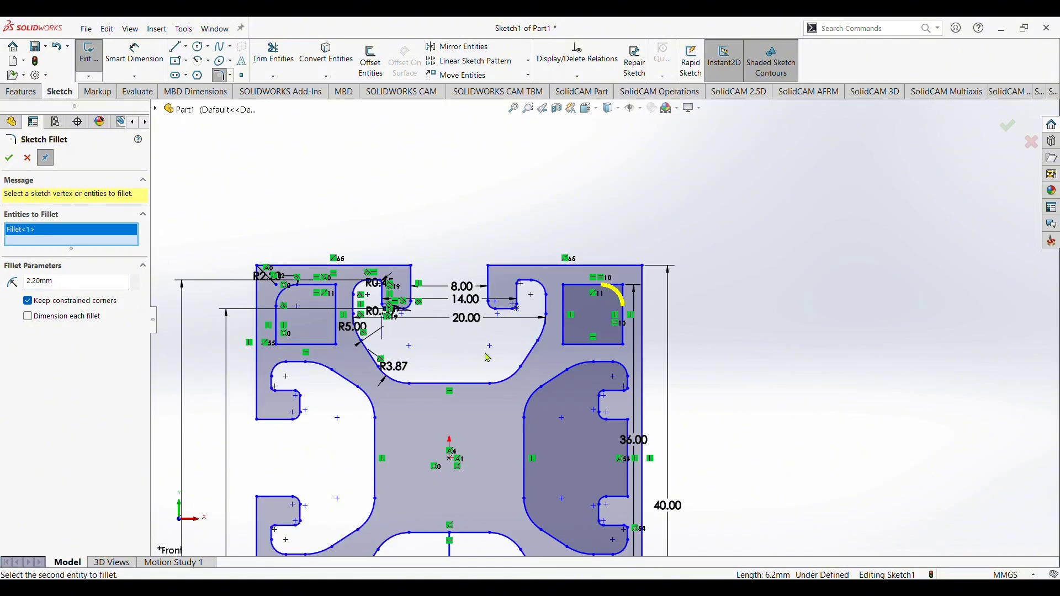
{"action": "key", "text": "z"}
{"action": "key", "text": "z"}
{"action": "key", "text": "z"}
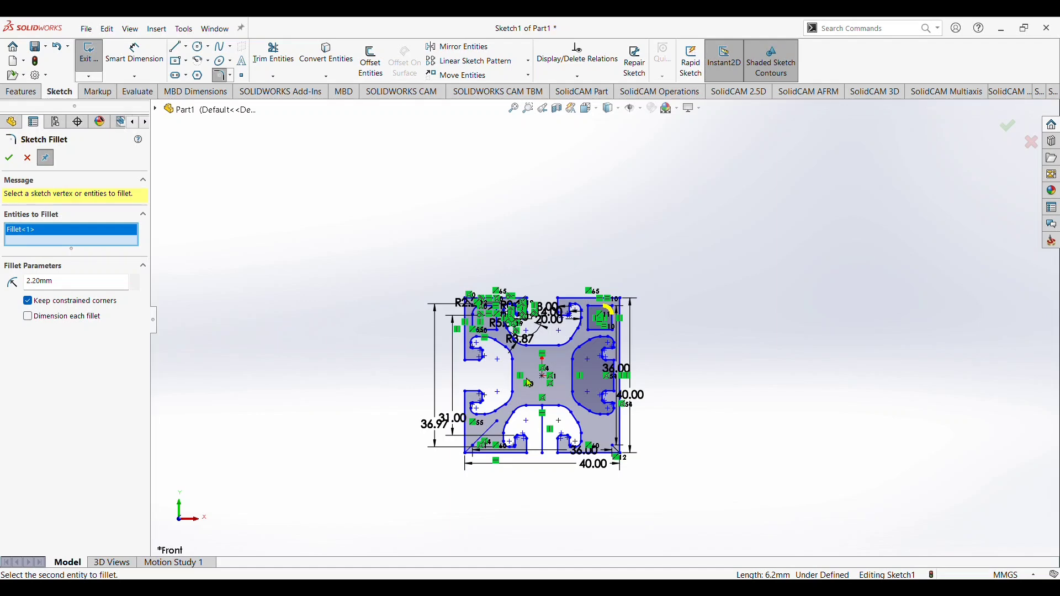
{"action": "left_click", "coordinate": [10, 158]}
- Select the edge pairs at the top-left, top-right and bottom-right corners for filleting
{"action": "scroll", "coordinate": [502, 345], "scroll_direction": "down", "scroll_amount": 5}
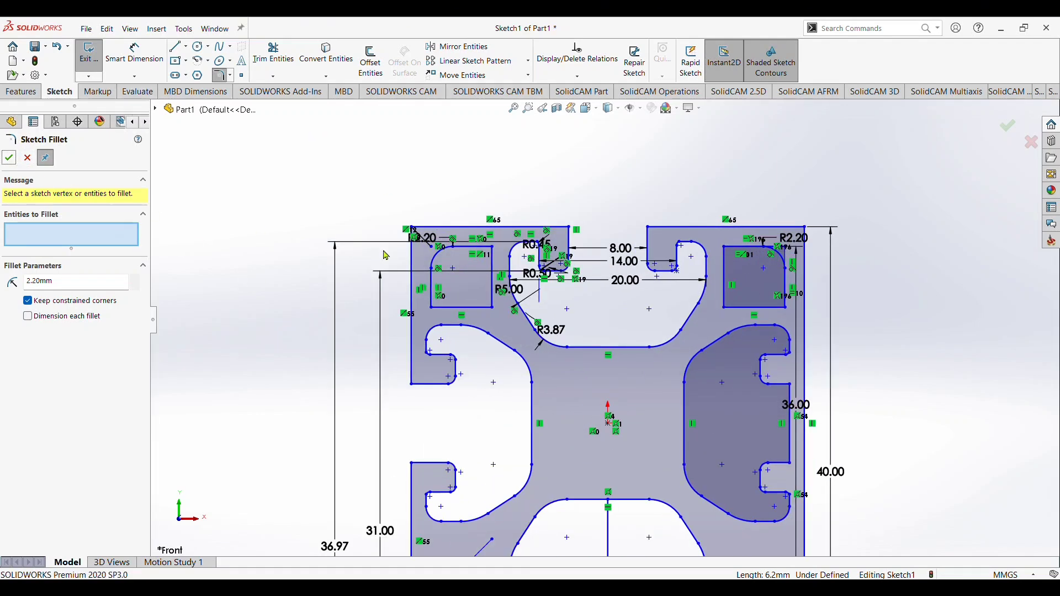
{"action": "left_click", "coordinate": [410, 273]}
{"action": "left_click", "coordinate": [450, 231]}
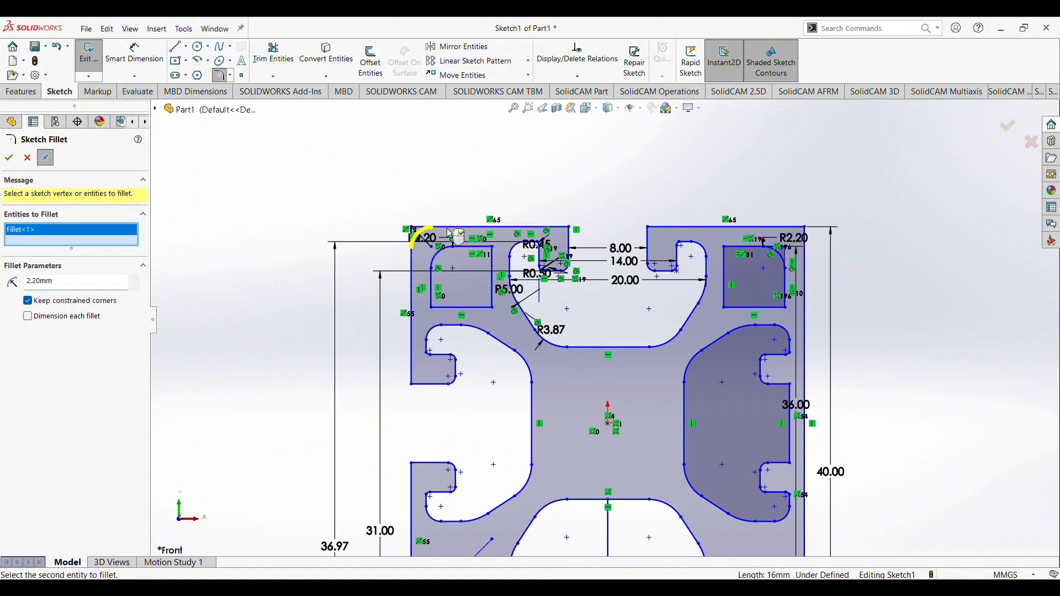
{"action": "left_click", "coordinate": [718, 227]}
{"action": "left_click", "coordinate": [807, 264]}
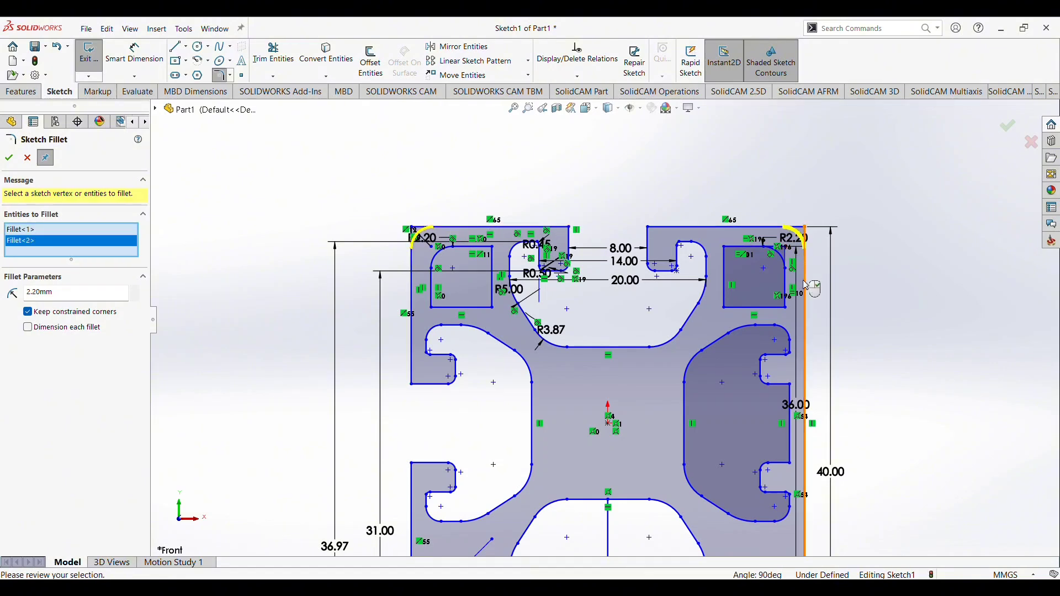
{"action": "scroll", "coordinate": [764, 367], "scroll_direction": "up", "scroll_amount": 3}
{"action": "scroll", "coordinate": [694, 438], "scroll_direction": "down", "scroll_amount": 5}
{"action": "left_click", "coordinate": [554, 412]}
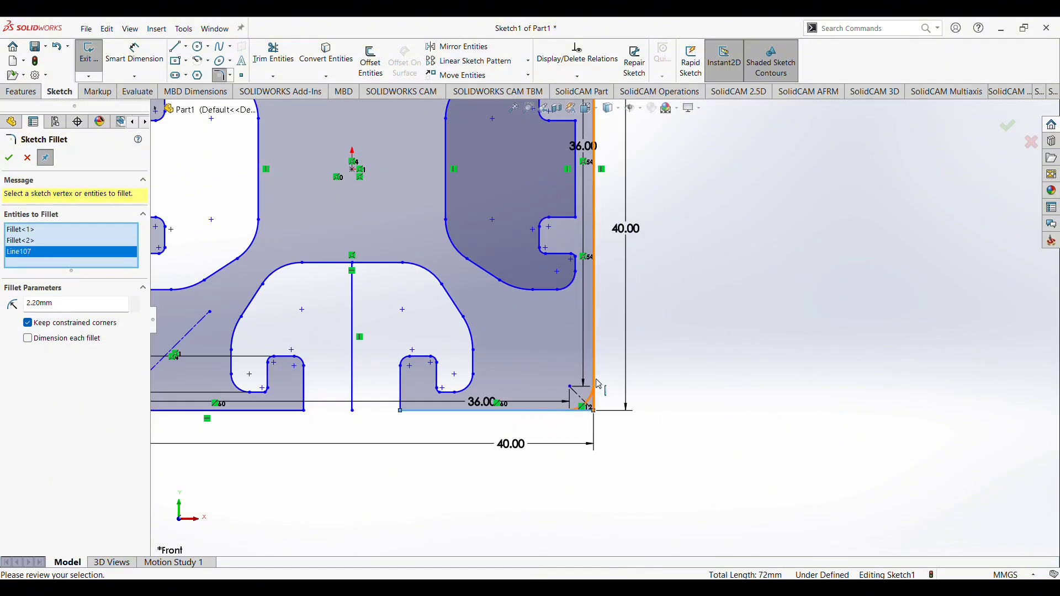
{"action": "left_click", "coordinate": [594, 387]}
- Add the bottom-left corner and apply 4 mm fillets to the selected corners
{"action": "scroll", "coordinate": [599, 331], "scroll_direction": "up", "scroll_amount": 3}
{"action": "scroll", "coordinate": [372, 374], "scroll_direction": "down", "scroll_amount": 4}
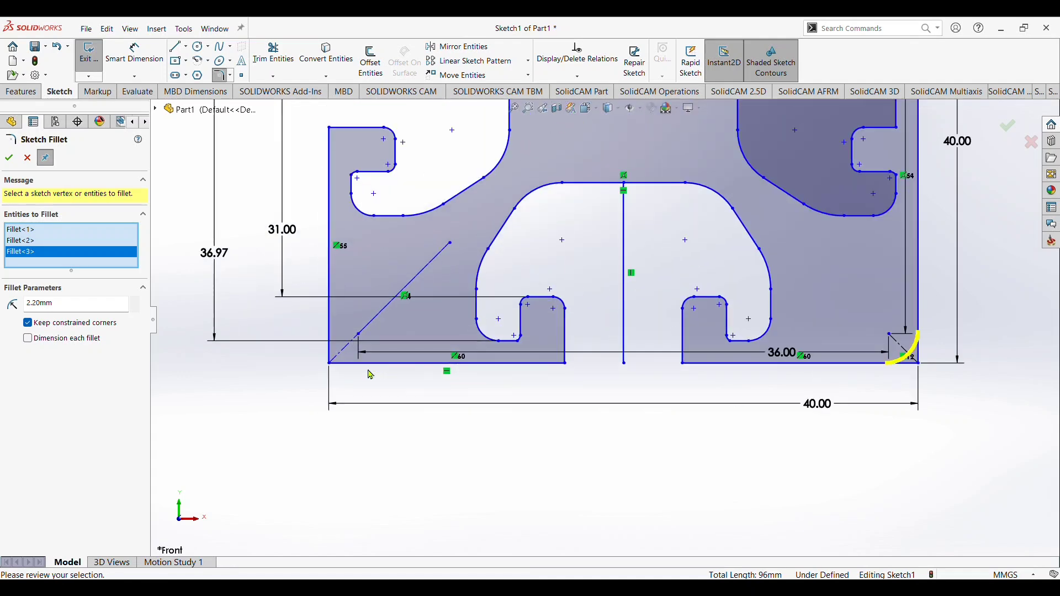
{"action": "left_click", "coordinate": [390, 365]}
{"action": "left_click", "coordinate": [330, 328]}
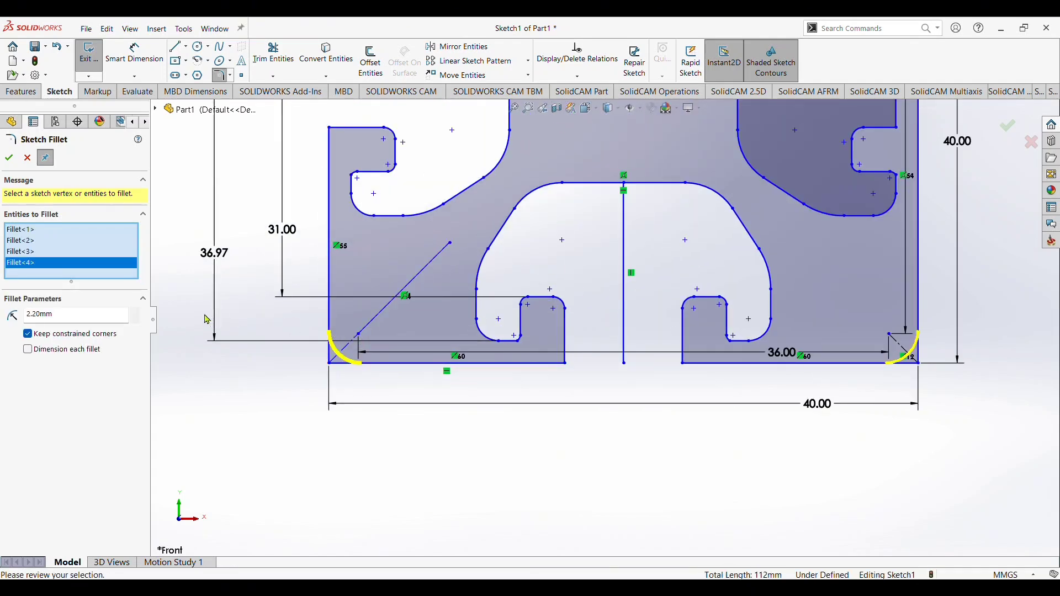
{"action": "double_click", "coordinate": [31, 322]}
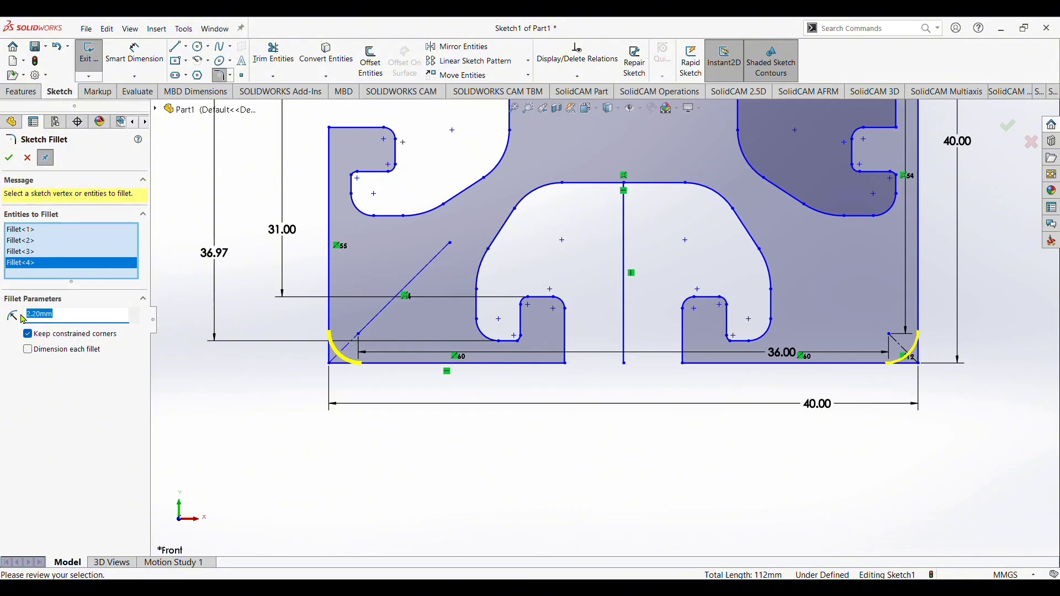
{"action": "type", "text": "4"}
{"action": "key", "text": "Return"}
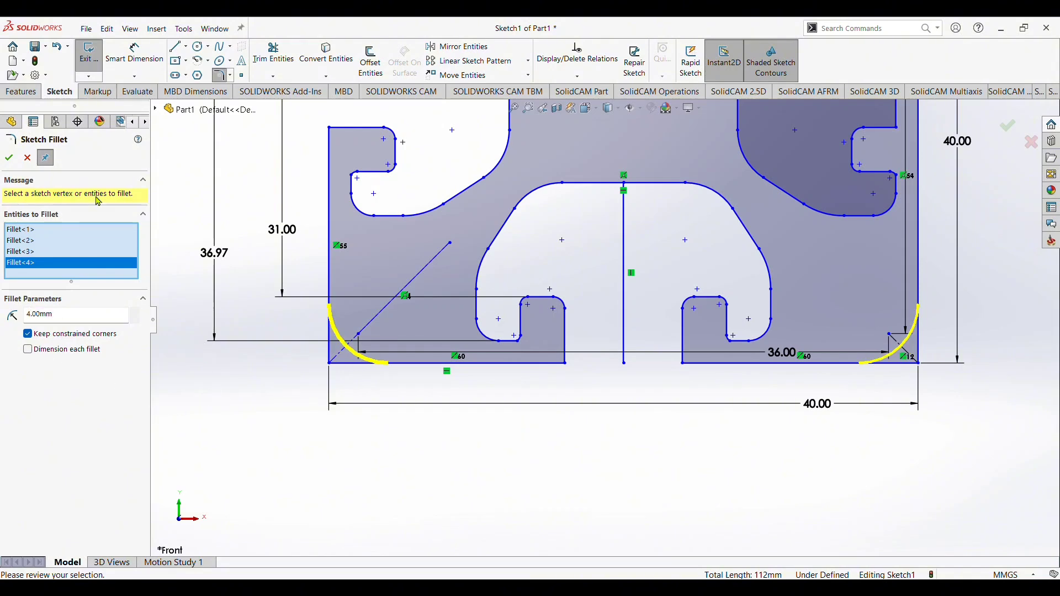
{"action": "left_click", "coordinate": [9, 158]}
{"action": "left_click", "coordinate": [9, 158]}
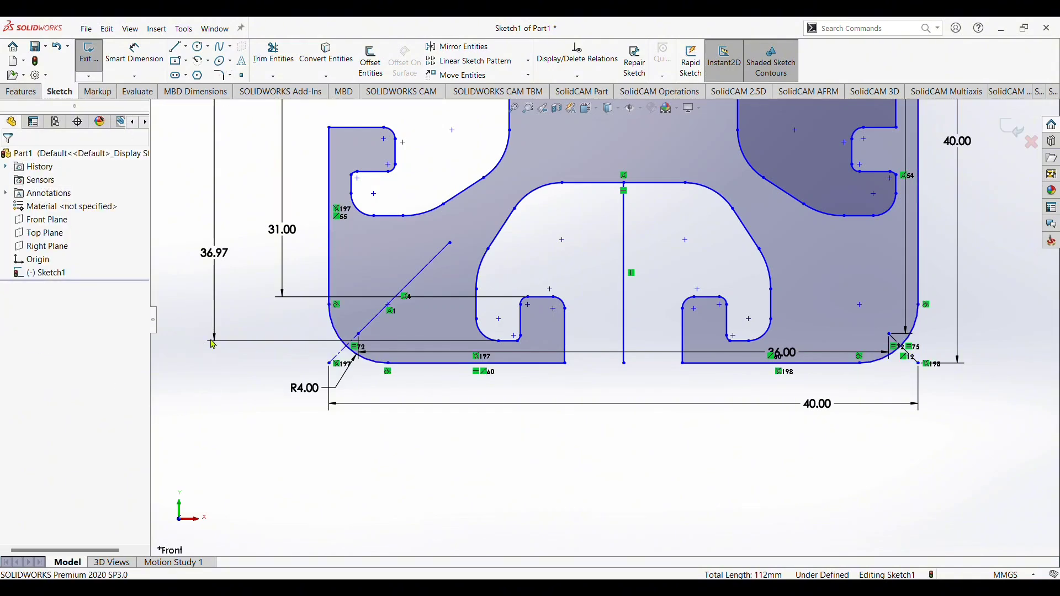
- Draw a horizontal centre line across the profile through the origin
{"action": "key", "text": "f"}
{"action": "scroll", "coordinate": [635, 230], "scroll_direction": "down", "scroll_amount": 2}
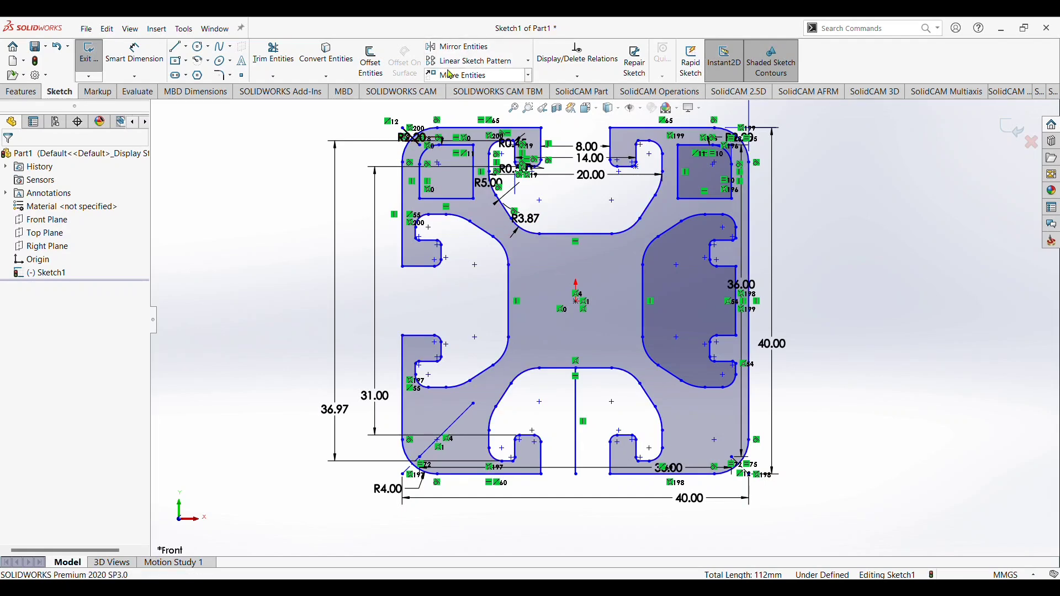
{"action": "left_click", "coordinate": [450, 47]}
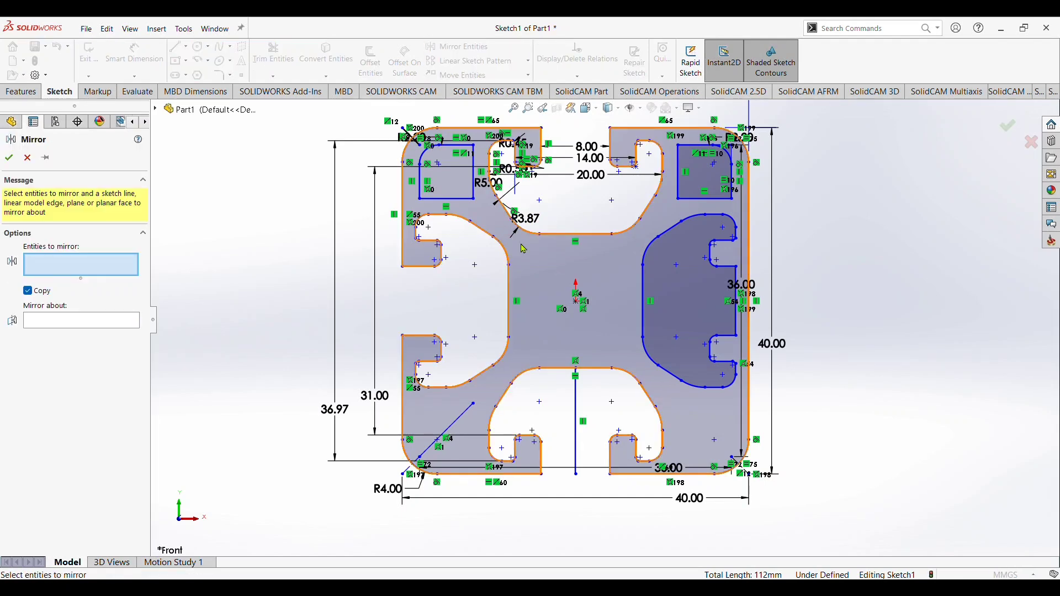
{"action": "left_click", "coordinate": [27, 158]}
{"action": "left_click", "coordinate": [176, 47]}
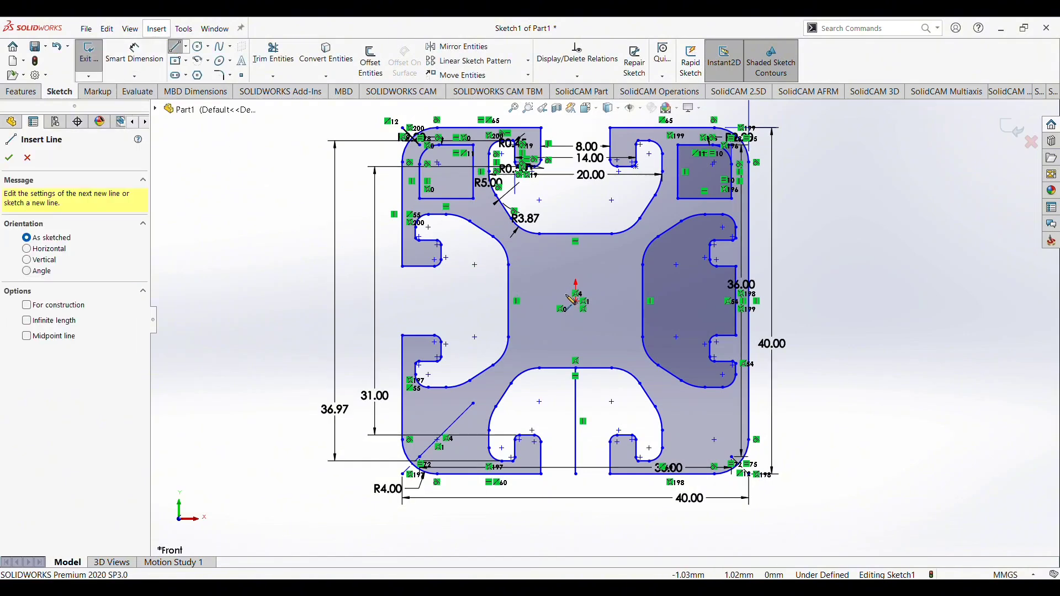
{"action": "left_click", "coordinate": [508, 301]}
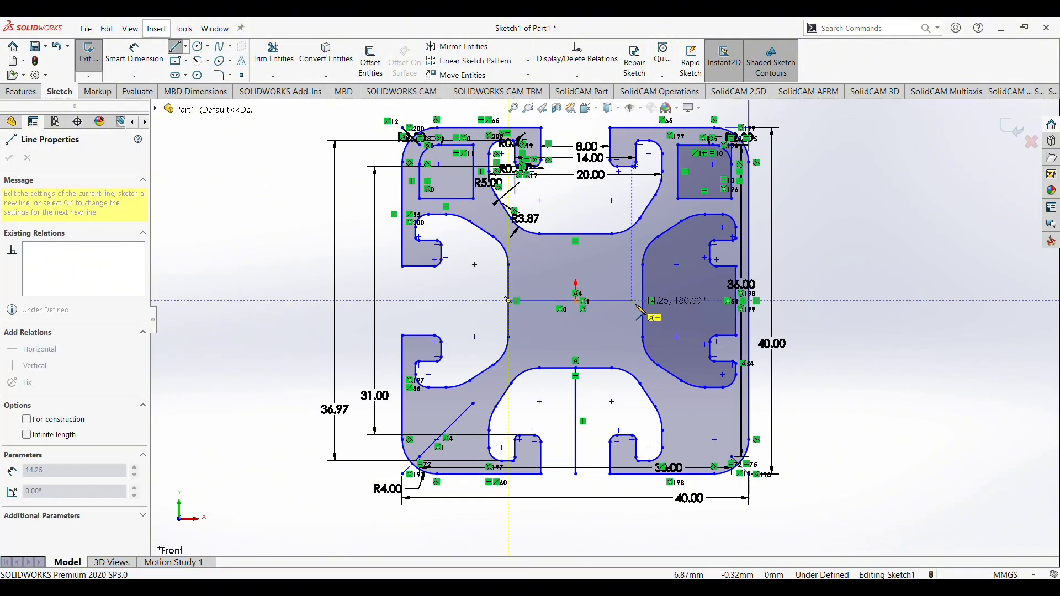
{"action": "left_click", "coordinate": [652, 301]}
{"action": "key", "text": "Escape"}
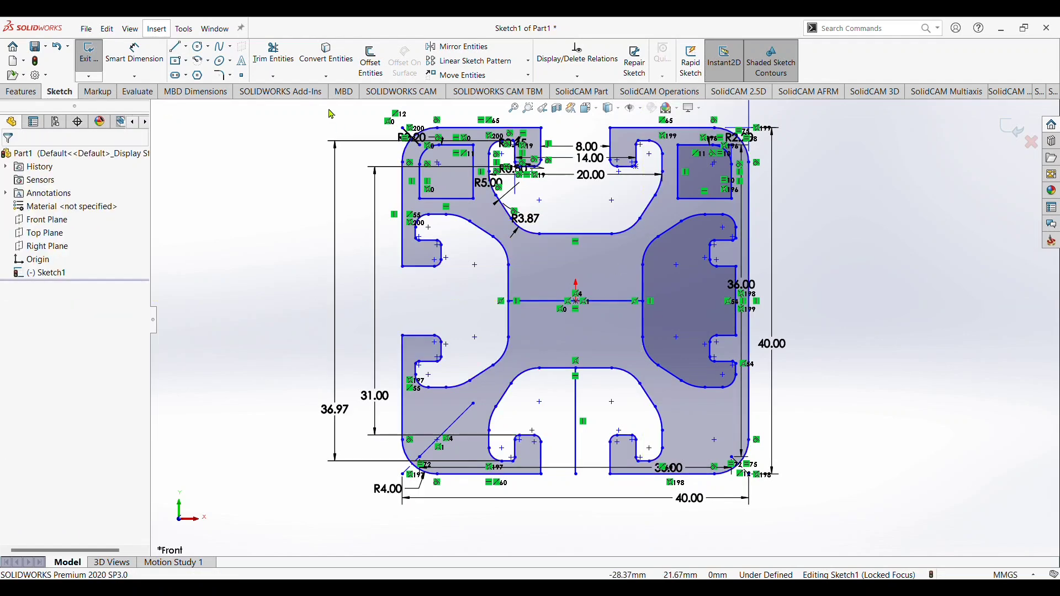
- Mirror about the centre line, selecting all four edges of the top-left pocket
{"action": "left_click", "coordinate": [457, 46]}
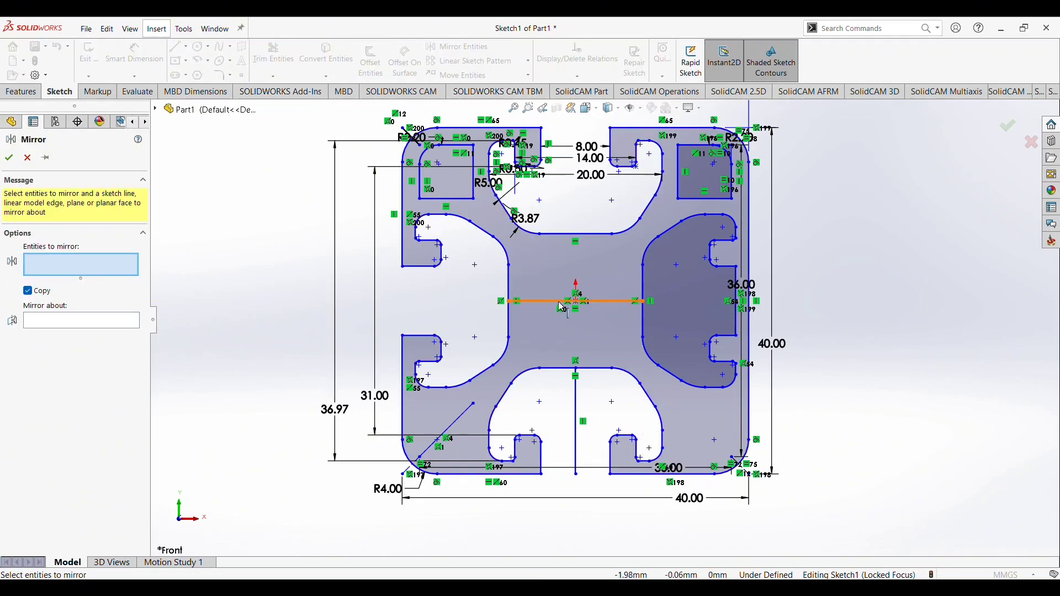
{"action": "left_click", "coordinate": [113, 324]}
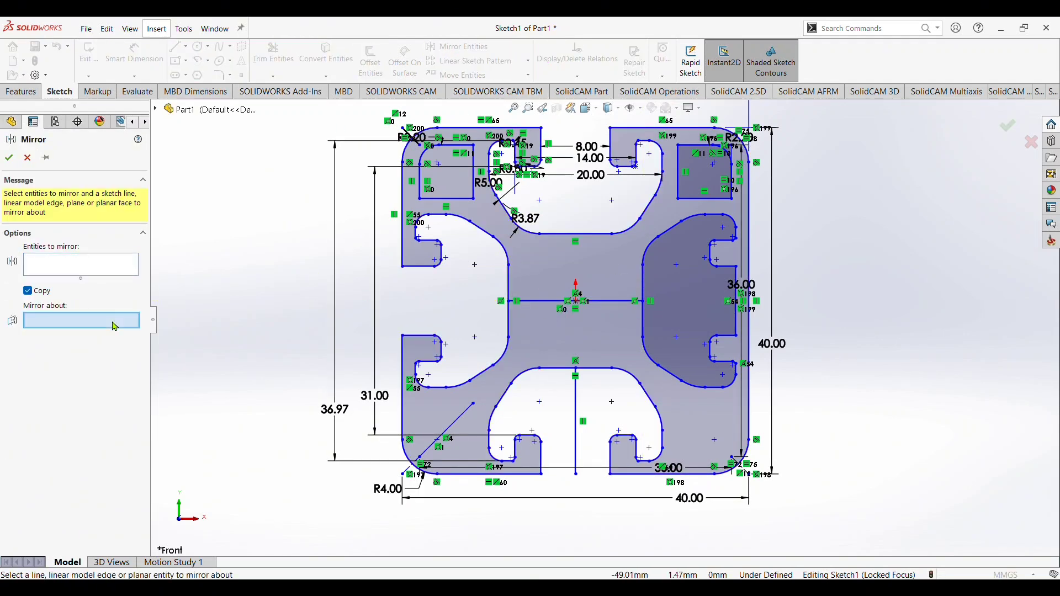
{"action": "left_click", "coordinate": [548, 305]}
{"action": "left_click", "coordinate": [82, 255]}
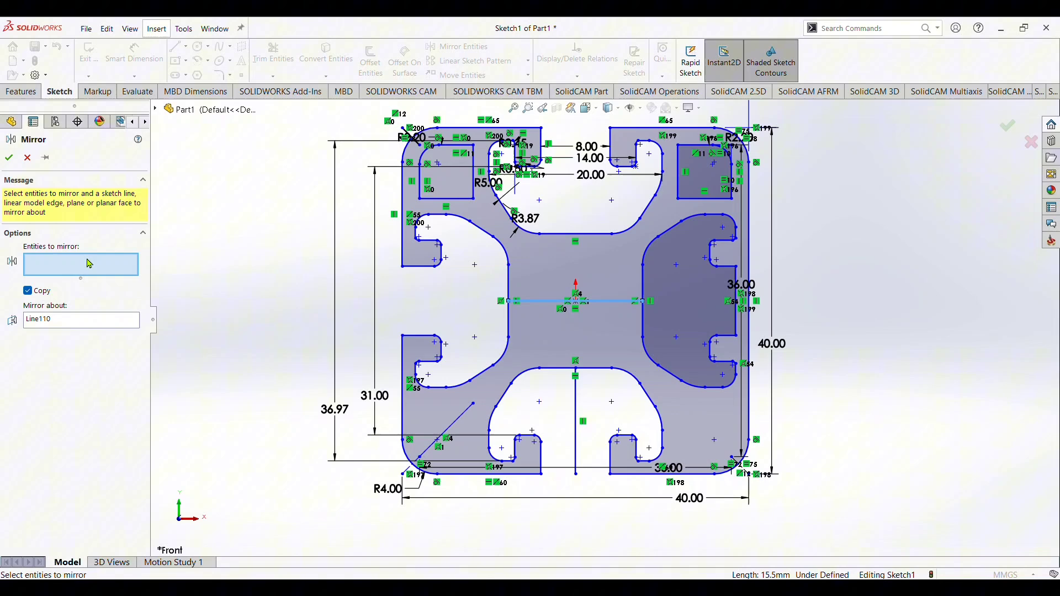
{"action": "left_click", "coordinate": [444, 200]}
{"action": "left_click", "coordinate": [421, 179]}
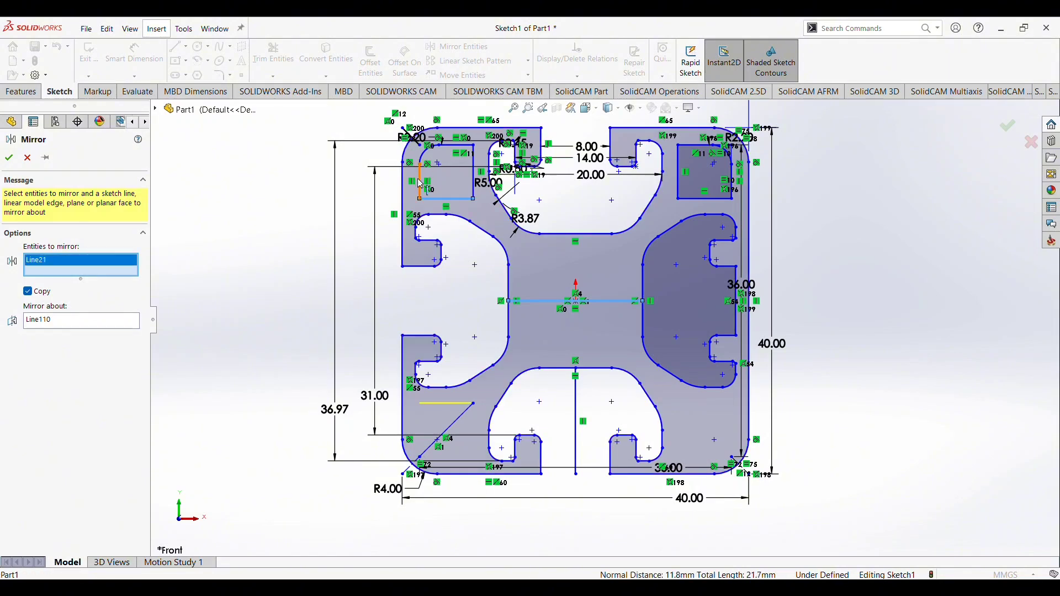
{"action": "left_click", "coordinate": [459, 145]}
{"action": "left_click", "coordinate": [474, 177]}
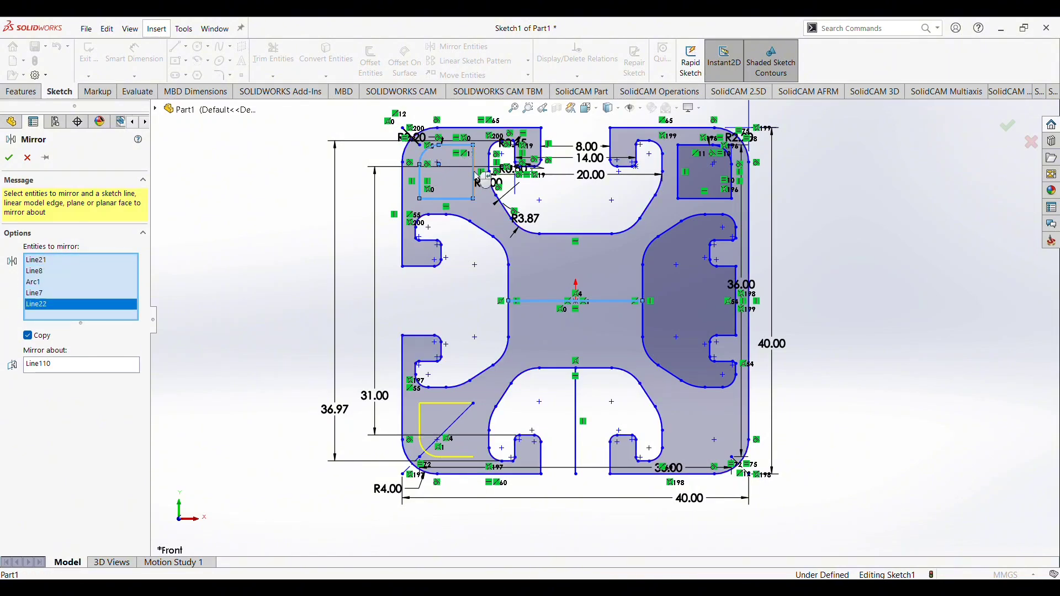
- Add the top-right pocket's edges and rounded corner, then create the mirrored copies
{"action": "left_click", "coordinate": [695, 200]}
{"action": "left_click", "coordinate": [681, 182]}
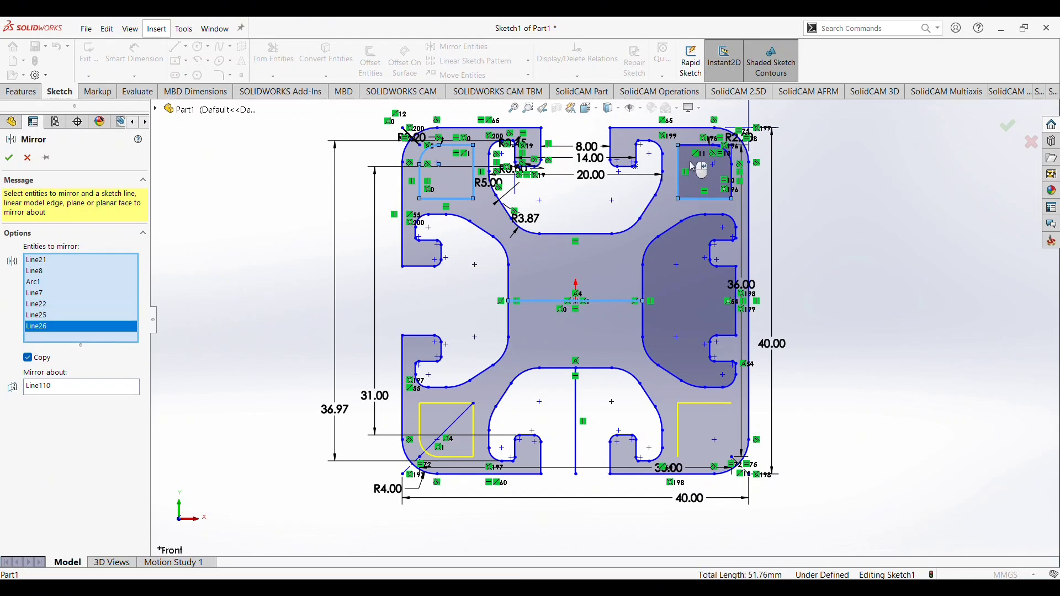
{"action": "left_click", "coordinate": [698, 148]}
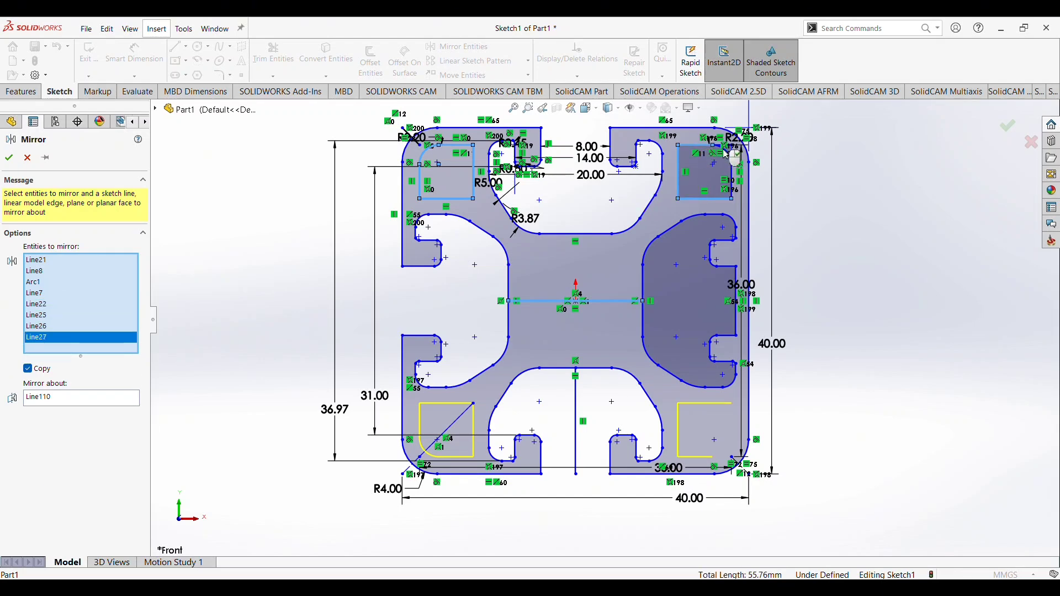
{"action": "left_click", "coordinate": [733, 181]}
{"action": "scroll", "coordinate": [734, 182], "scroll_direction": "up", "scroll_amount": 3}
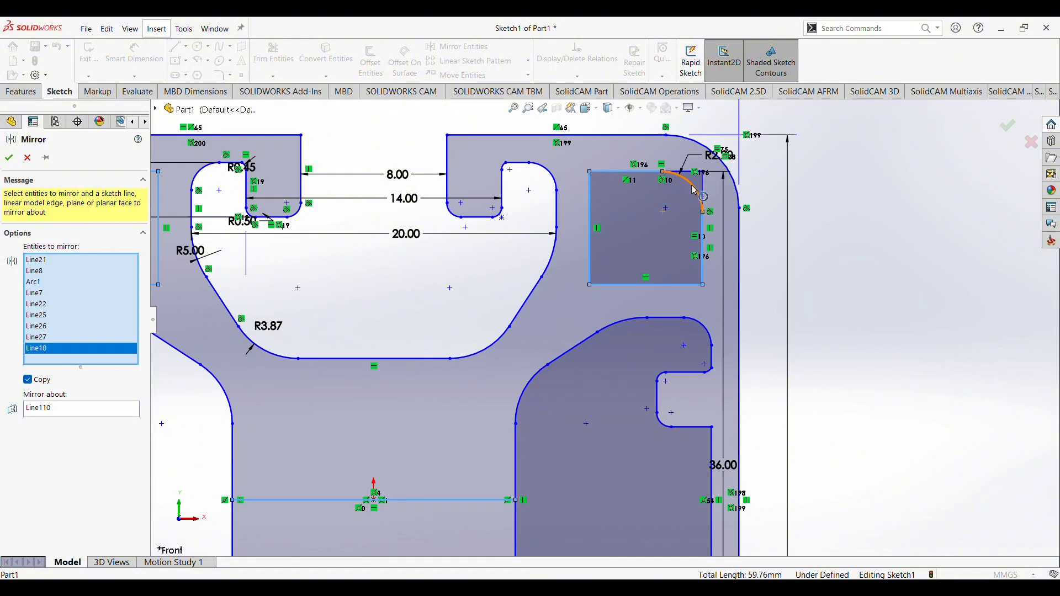
{"action": "left_click", "coordinate": [695, 190]}
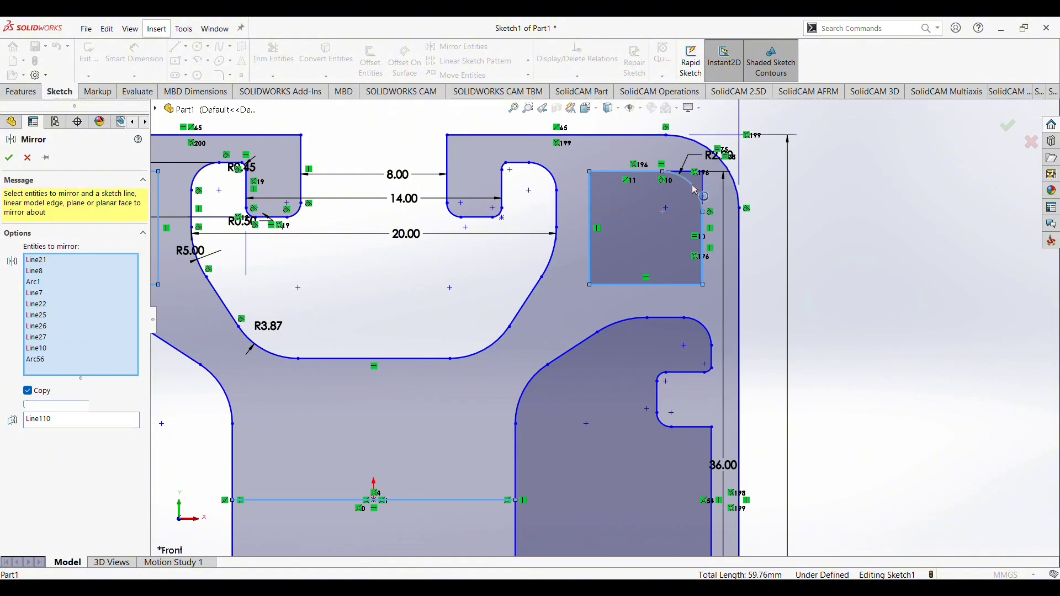
{"action": "left_click", "coordinate": [10, 159]}
- Trim the horizontal centre line and the stray segment at the top-right pocket
{"action": "scroll", "coordinate": [606, 321], "scroll_direction": "down", "scroll_amount": 3}
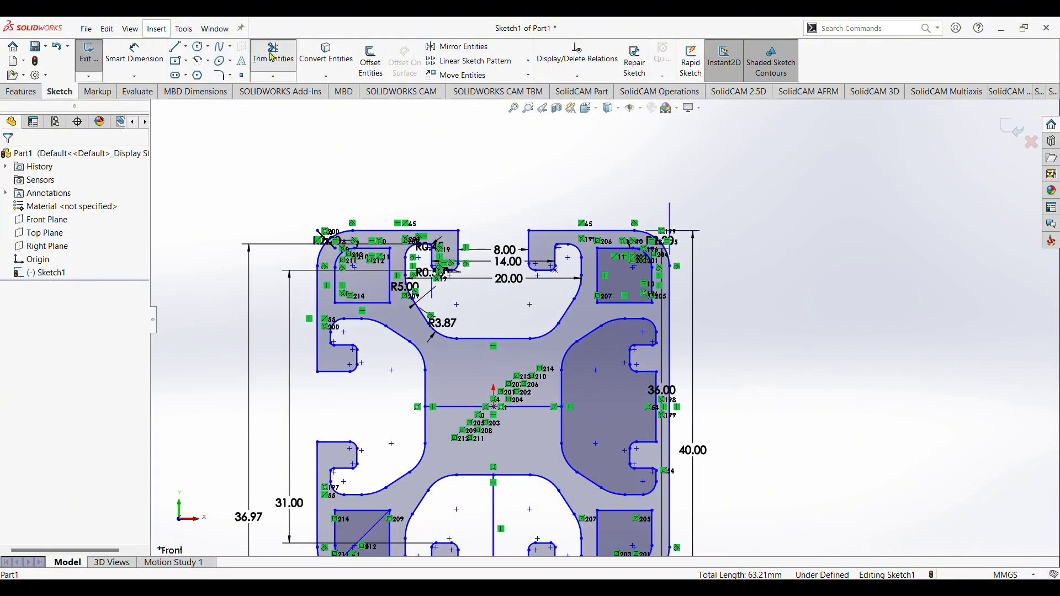
{"action": "left_click", "coordinate": [273, 57]}
{"action": "left_click", "coordinate": [450, 407]}
{"action": "scroll", "coordinate": [619, 359], "scroll_direction": "down", "scroll_amount": 2}
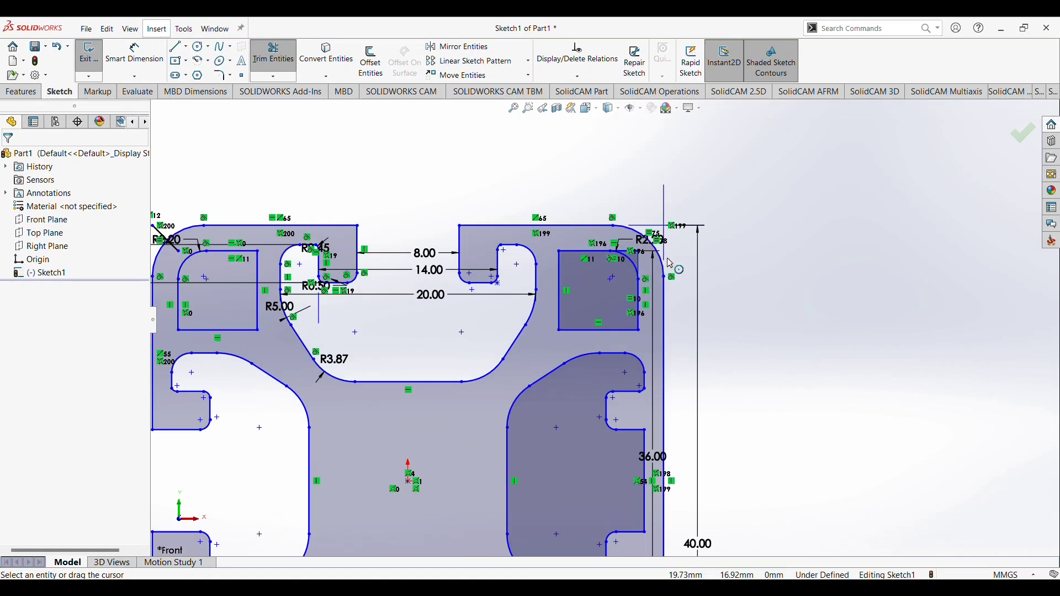
{"action": "scroll", "coordinate": [608, 304], "scroll_direction": "down", "scroll_amount": 2}
{"action": "scroll", "coordinate": [598, 254], "scroll_direction": "down", "scroll_amount": 2}
{"action": "left_click", "coordinate": [592, 244]}
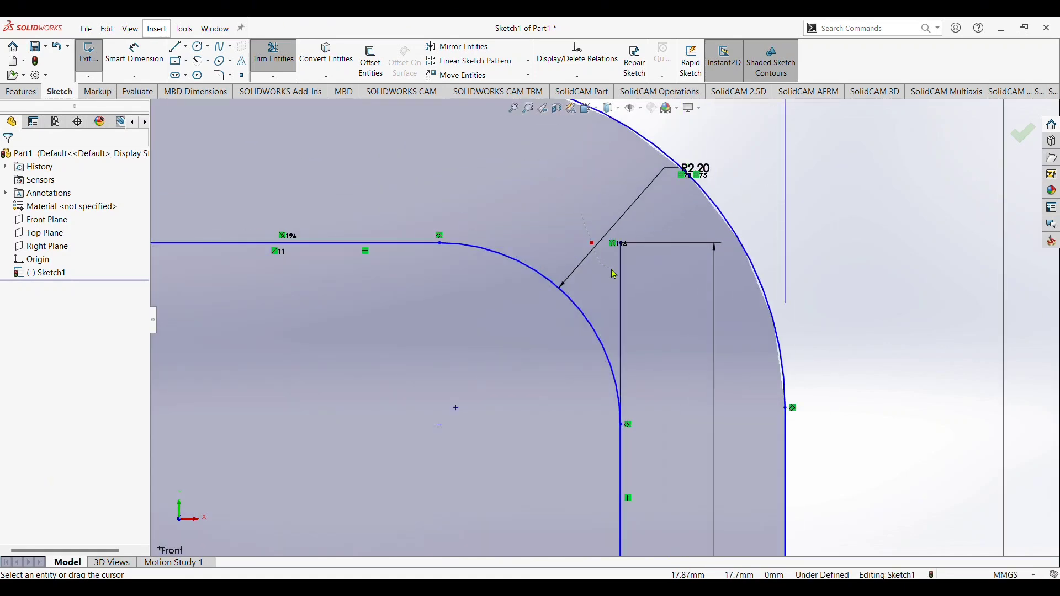
- Trim the vertical line left inside the bottom slot
{"action": "scroll", "coordinate": [619, 281], "scroll_direction": "up", "scroll_amount": 2}
{"action": "scroll", "coordinate": [615, 289], "scroll_direction": "up", "scroll_amount": 2}
{"action": "scroll", "coordinate": [542, 384], "scroll_direction": "up", "scroll_amount": 4}
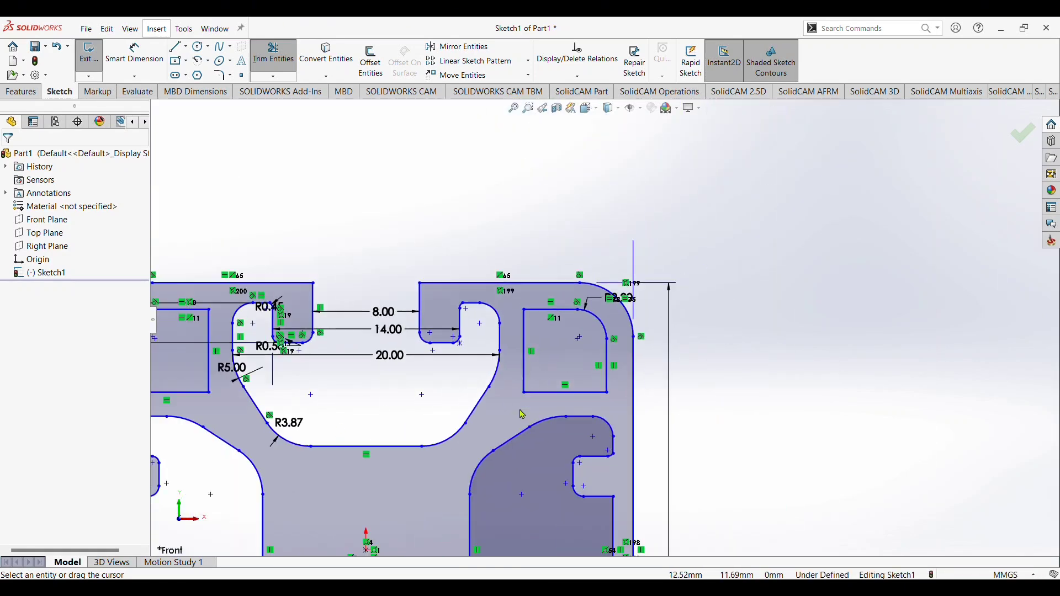
{"action": "scroll", "coordinate": [552, 403], "scroll_direction": "up", "scroll_amount": 3}
{"action": "scroll", "coordinate": [599, 481], "scroll_direction": "down", "scroll_amount": 3}
{"action": "scroll", "coordinate": [574, 441], "scroll_direction": "up", "scroll_amount": 3}
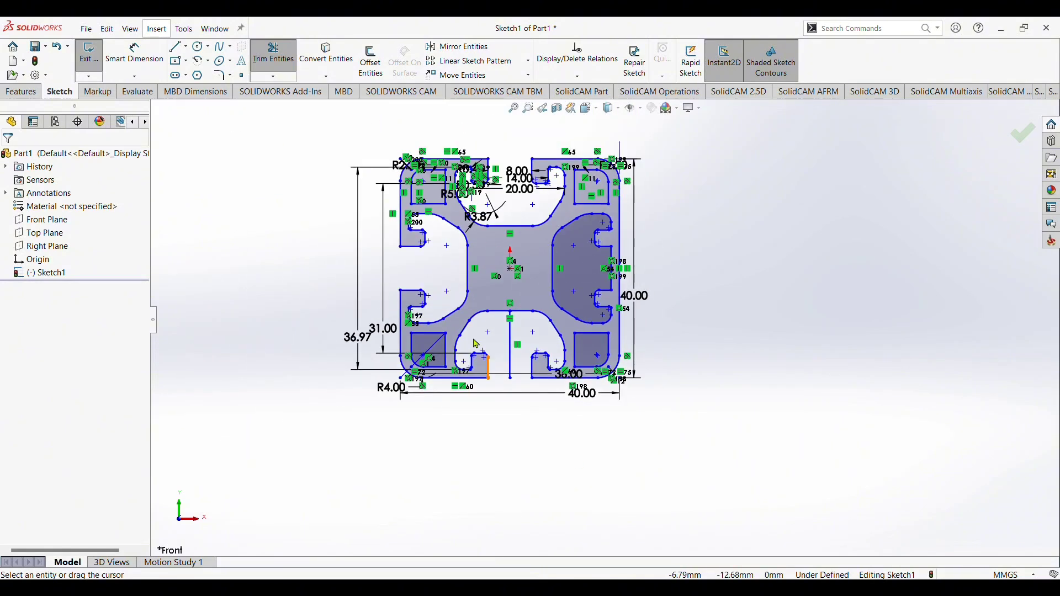
{"action": "scroll", "coordinate": [437, 381], "scroll_direction": "down", "scroll_amount": 4}
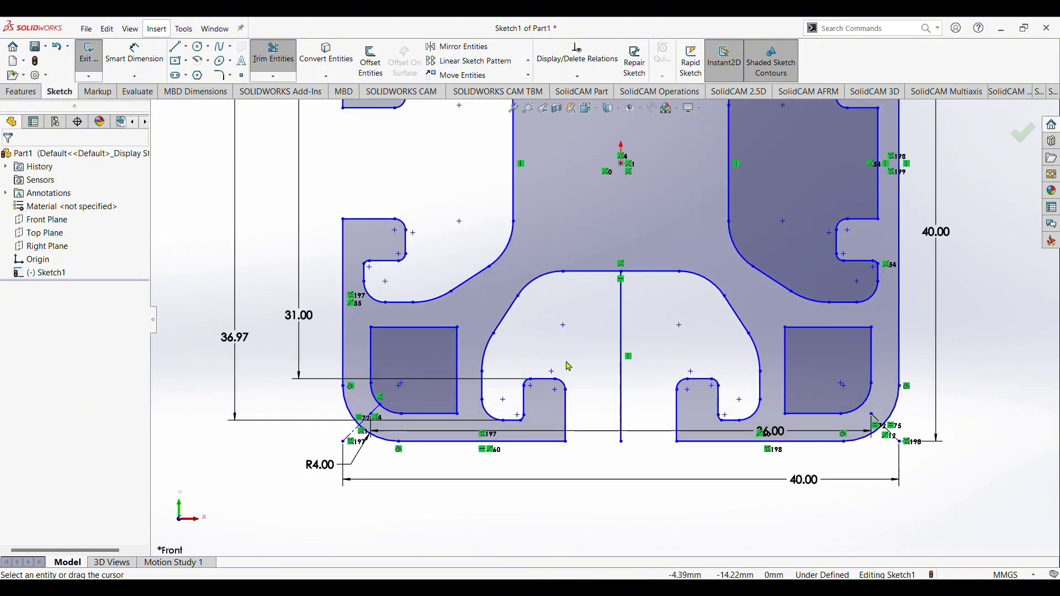
{"action": "left_click", "coordinate": [622, 356]}
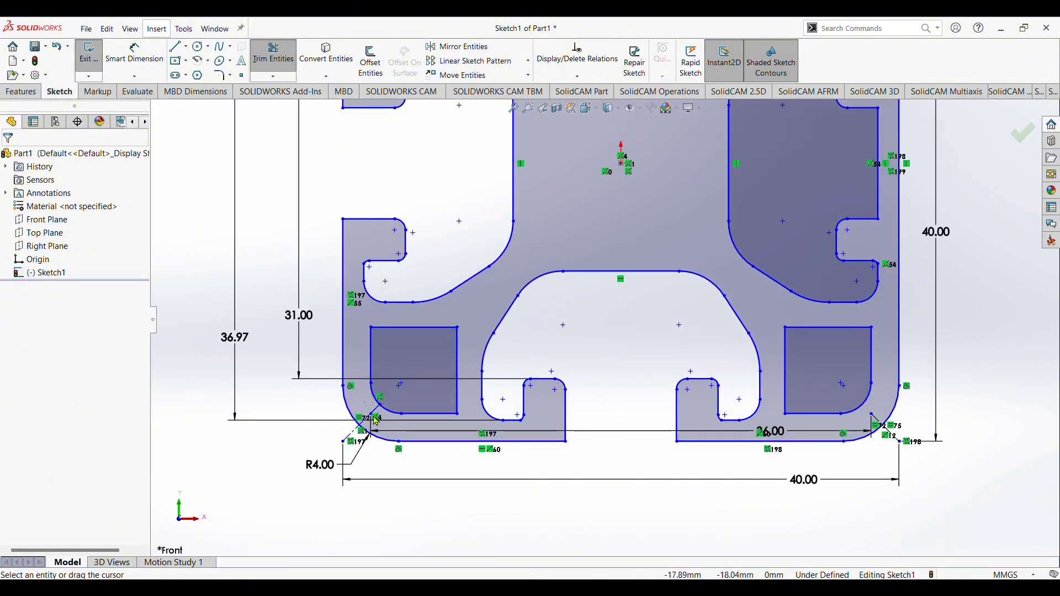
{"action": "scroll", "coordinate": [533, 399], "scroll_direction": "up", "scroll_amount": 3}
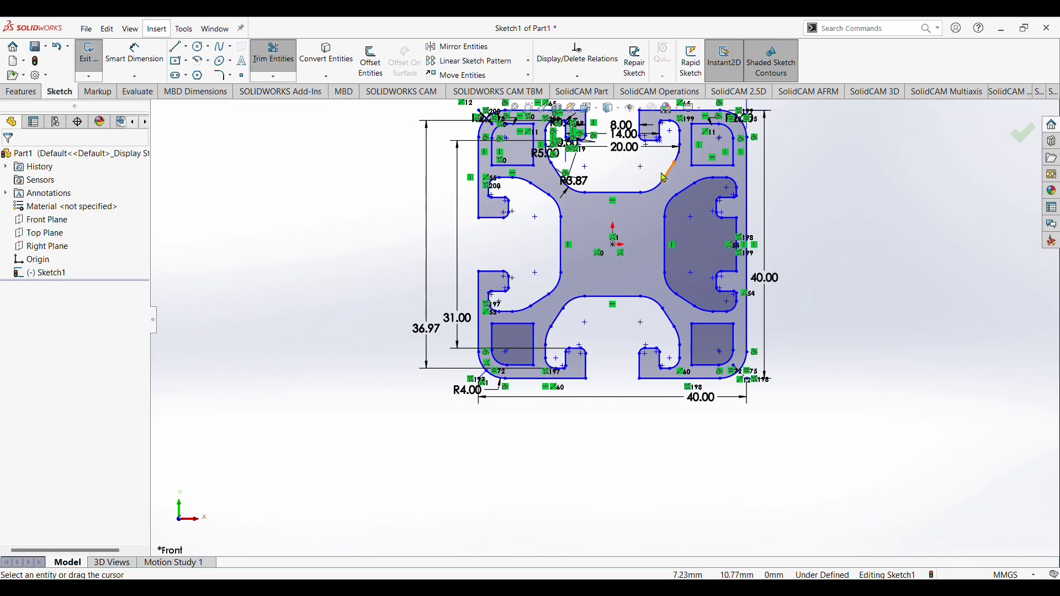
{"action": "scroll", "coordinate": [666, 178], "scroll_direction": "down", "scroll_amount": 3}
{"action": "scroll", "coordinate": [659, 181], "scroll_direction": "up", "scroll_amount": 2}
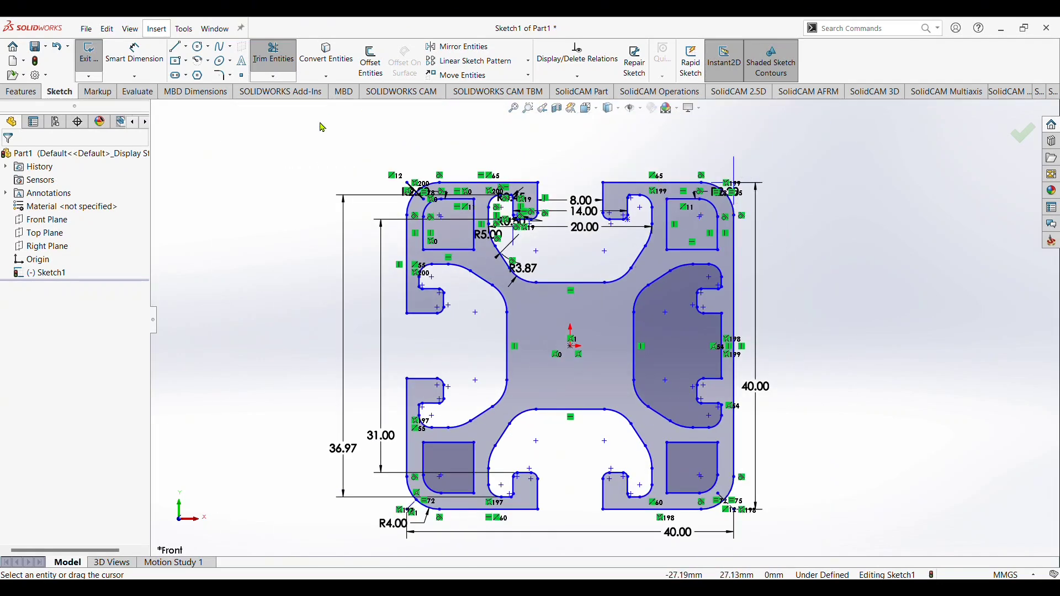
- Boss-extrude the closed profile region to a 100 mm blind depth
{"action": "left_click", "coordinate": [16, 95]}
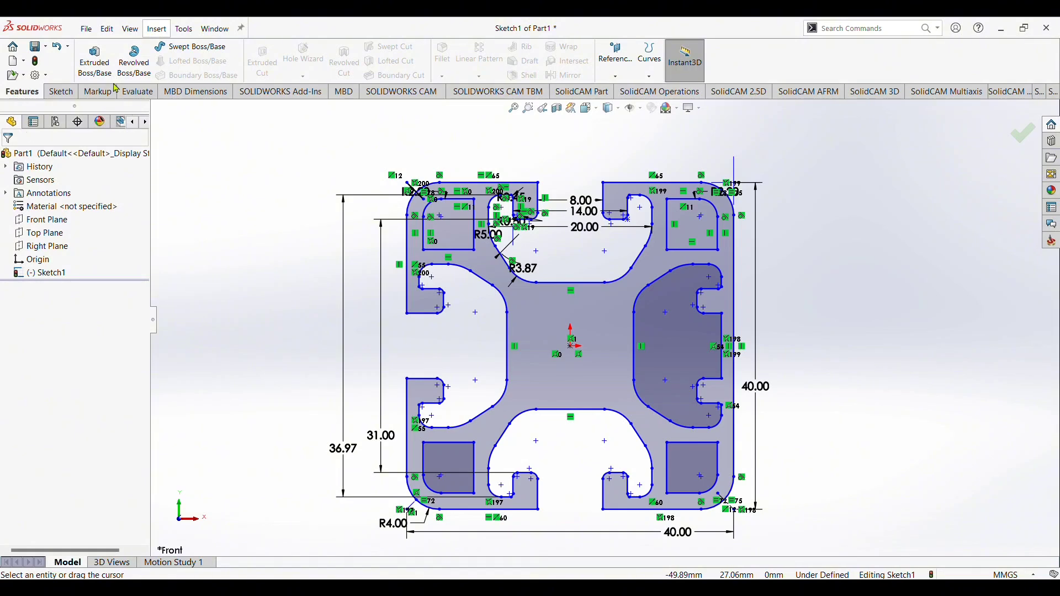
{"action": "left_click", "coordinate": [94, 58]}
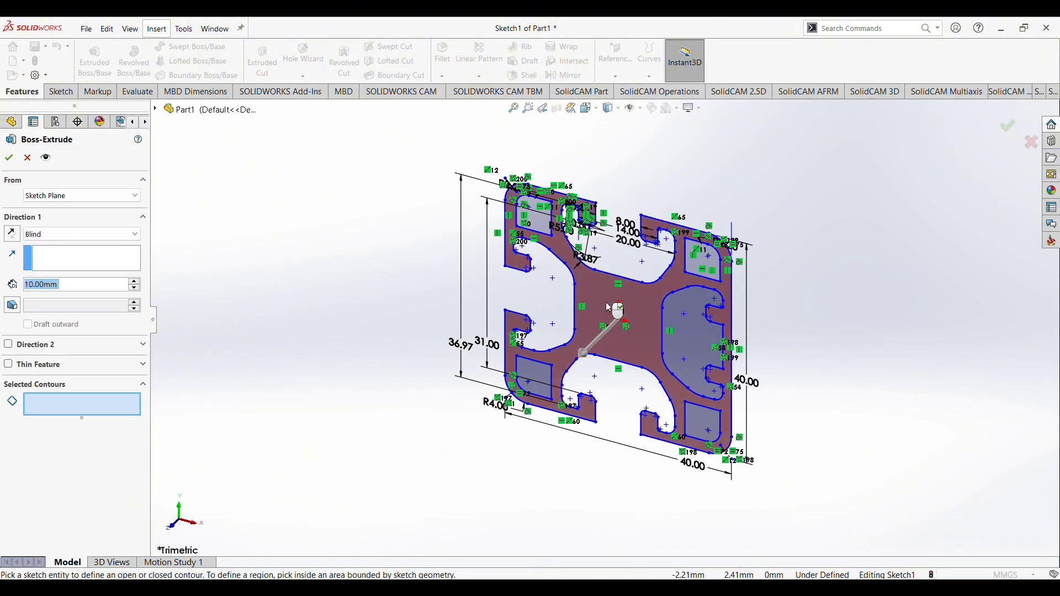
{"action": "left_click", "coordinate": [611, 307]}
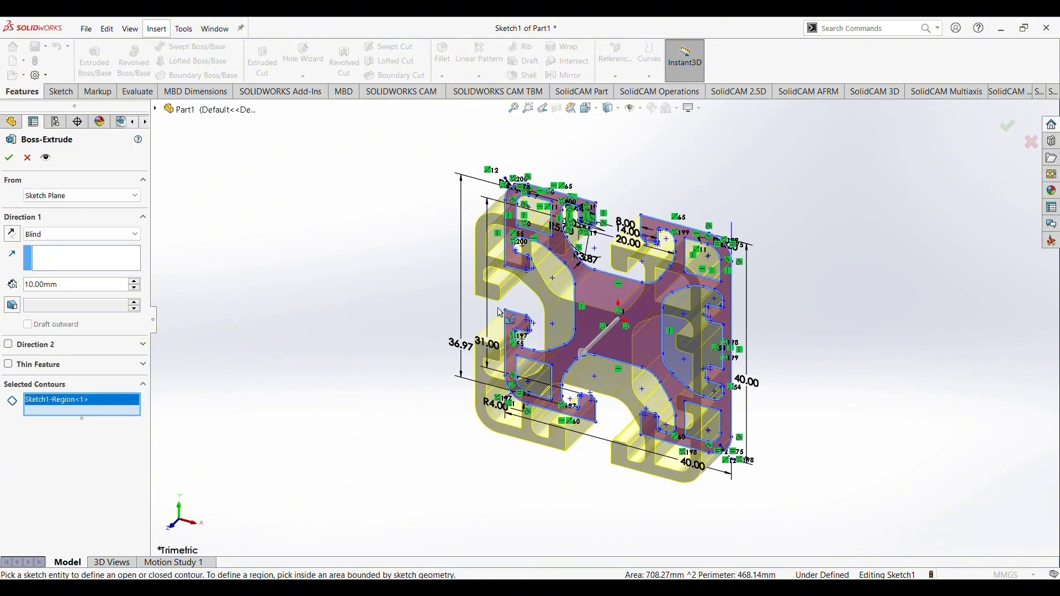
{"action": "left_click", "coordinate": [134, 281]}
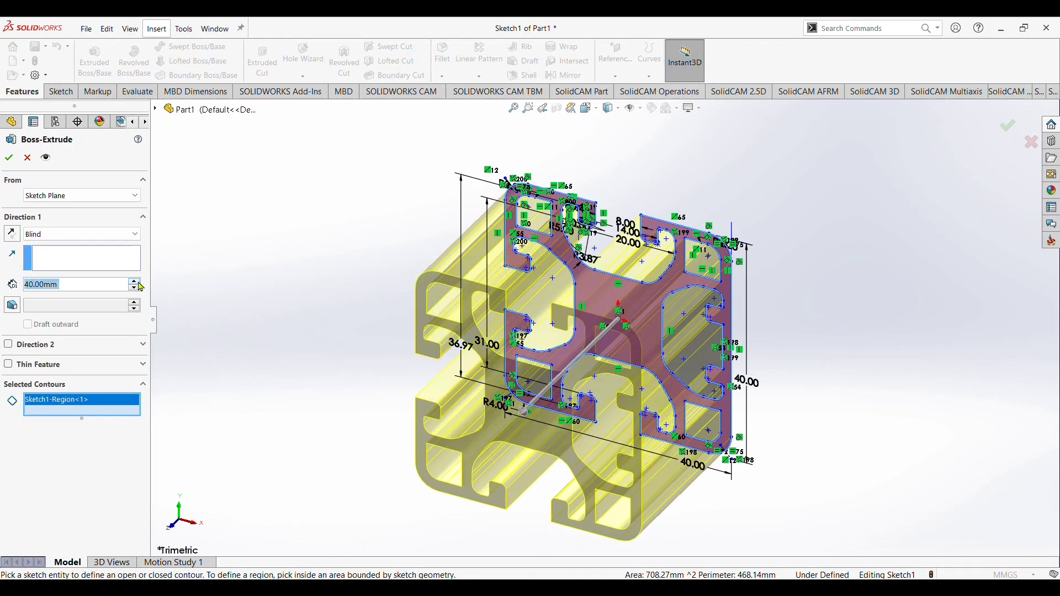
{"action": "left_click", "coordinate": [135, 282]}
{"action": "left_click", "coordinate": [134, 281]}
{"action": "scroll", "coordinate": [356, 316], "scroll_direction": "up", "scroll_amount": 3}
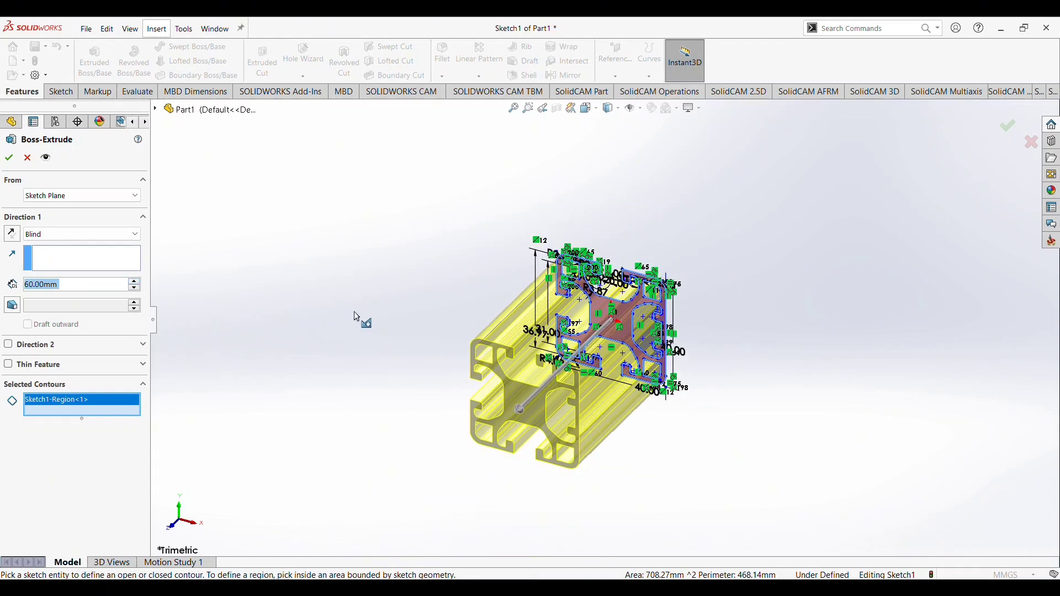
{"action": "left_click", "coordinate": [134, 282]}
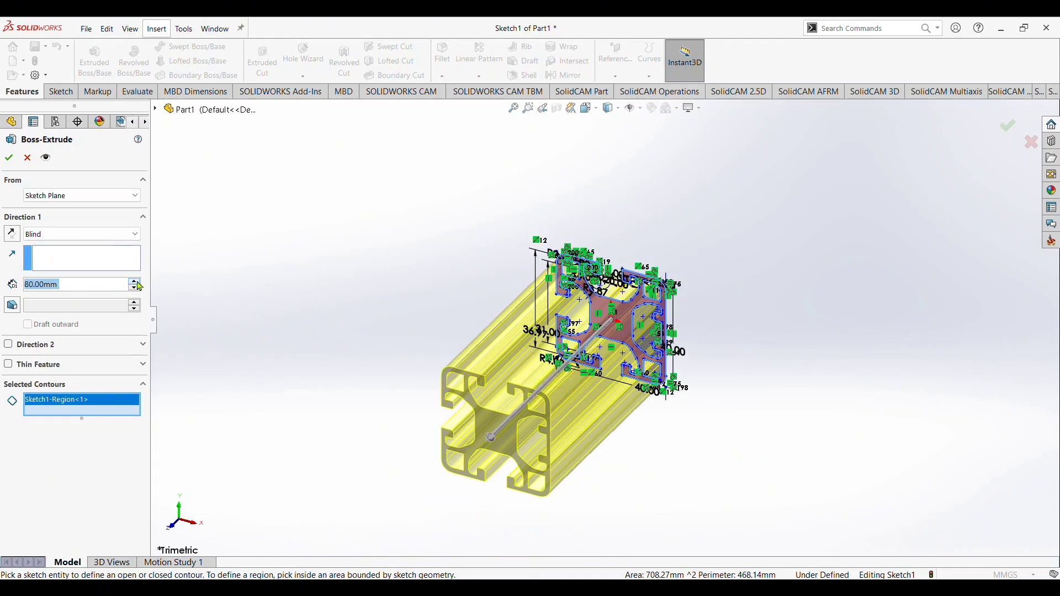
{"action": "left_click", "coordinate": [134, 281]}
{"action": "left_click", "coordinate": [9, 157]}
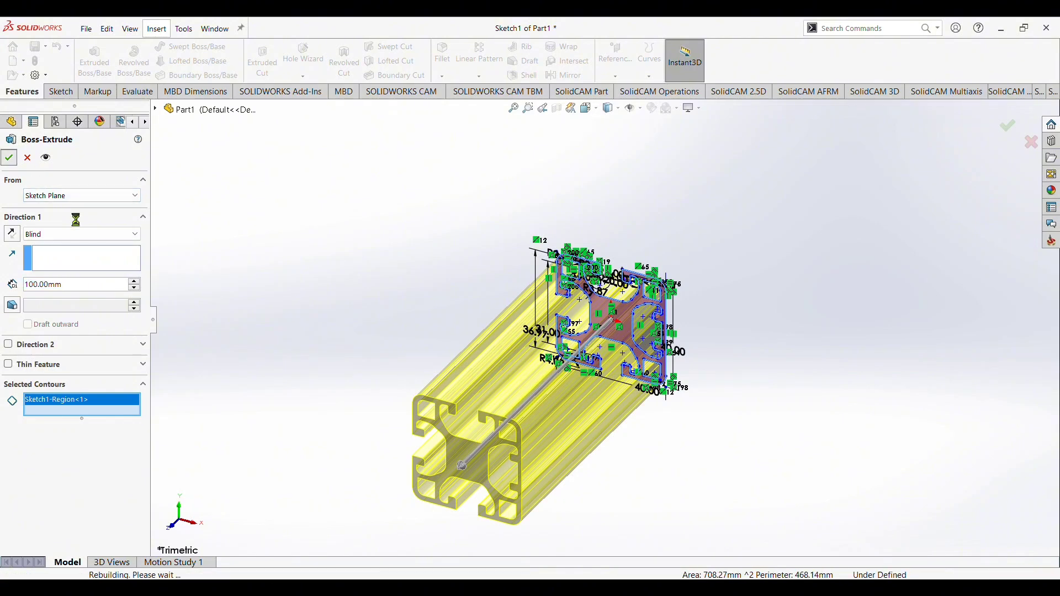
- Orbit to the bar's end face, select it and view it Normal To for sketching
{"action": "left_click", "coordinate": [298, 303]}
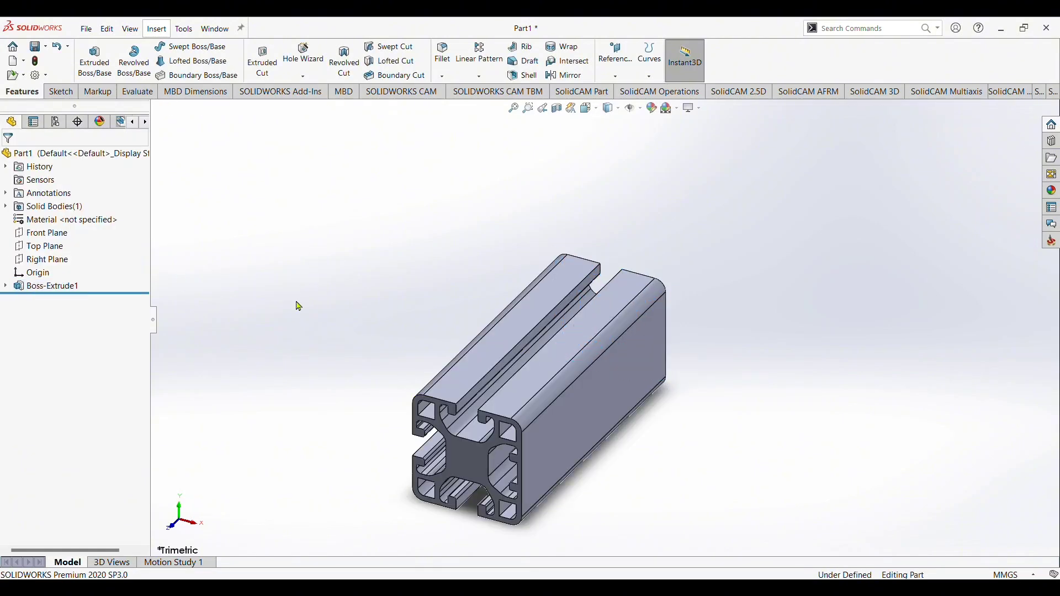
{"action": "mouse_move", "coordinate": [298, 303]}
{"action": "middle_mouse_down"}
{"action": "mouse_move", "coordinate": [313, 246]}
{"action": "mouse_move", "coordinate": [334, 217]}
{"action": "mouse_move", "coordinate": [330, 265]}
{"action": "mouse_move", "coordinate": [286, 258]}
{"action": "mouse_move", "coordinate": [355, 221]}
{"action": "mouse_move", "coordinate": [513, 343]}
{"action": "mouse_move", "coordinate": [561, 293]}
{"action": "mouse_move", "coordinate": [594, 290]}
{"action": "middle_mouse_up"}
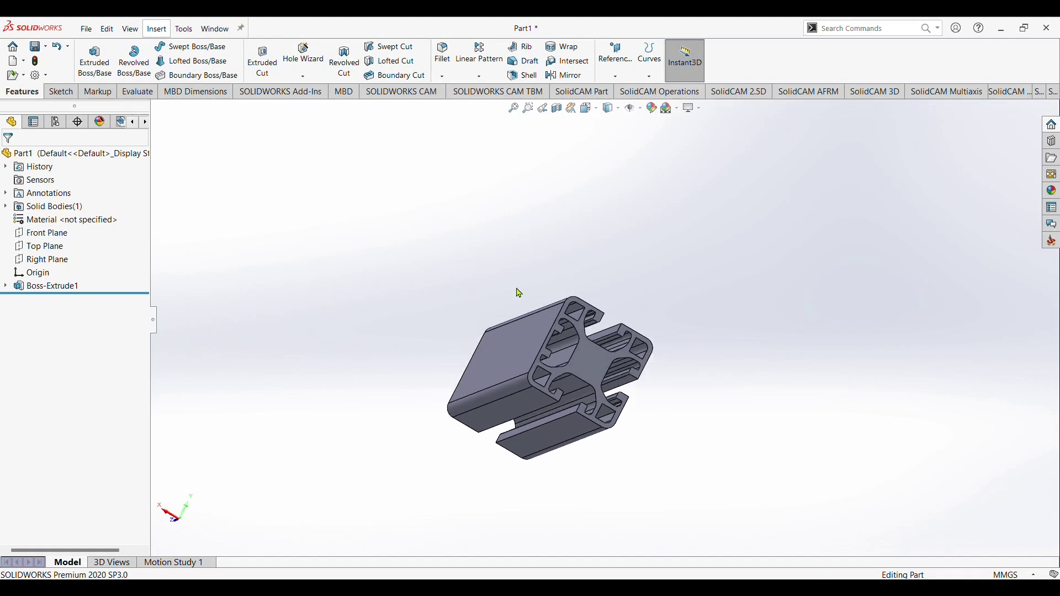
{"action": "left_click", "coordinate": [590, 358]}
{"action": "left_click", "coordinate": [693, 332]}
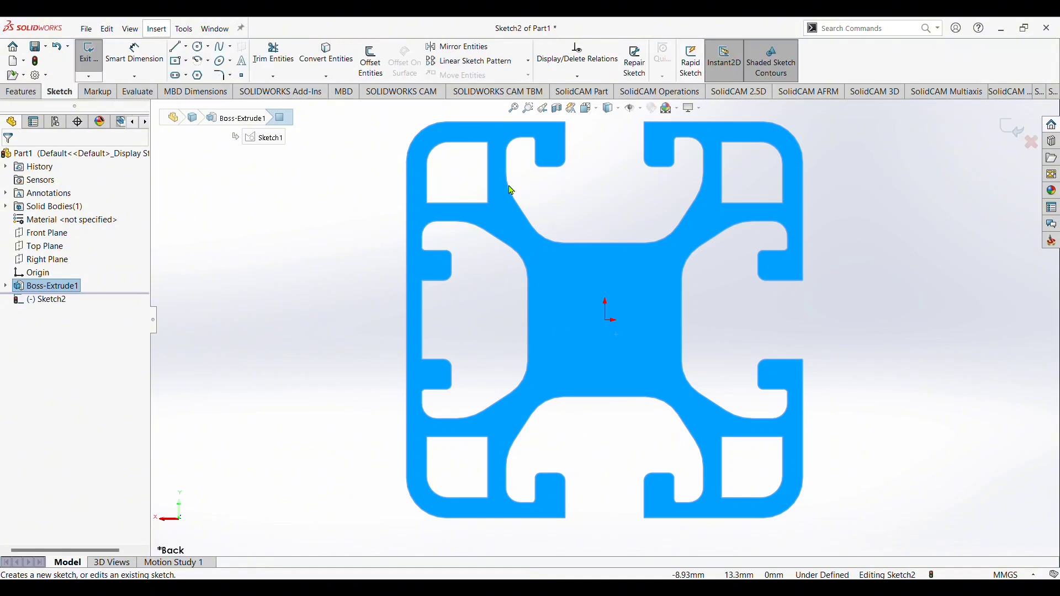
- Draw a circle at the profile centre and dimension its diameter to Ø6.8 mm
{"action": "left_click", "coordinate": [199, 48]}
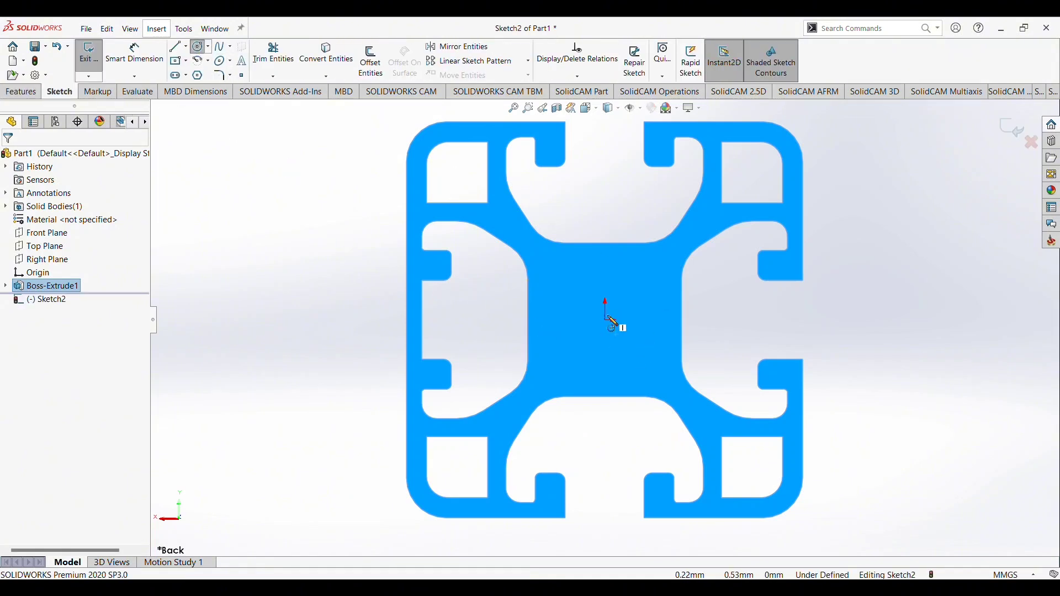
{"action": "left_click_drag", "start_coordinate": [606, 321], "coordinate": [630, 343]}
{"action": "left_click", "coordinate": [634, 358]}
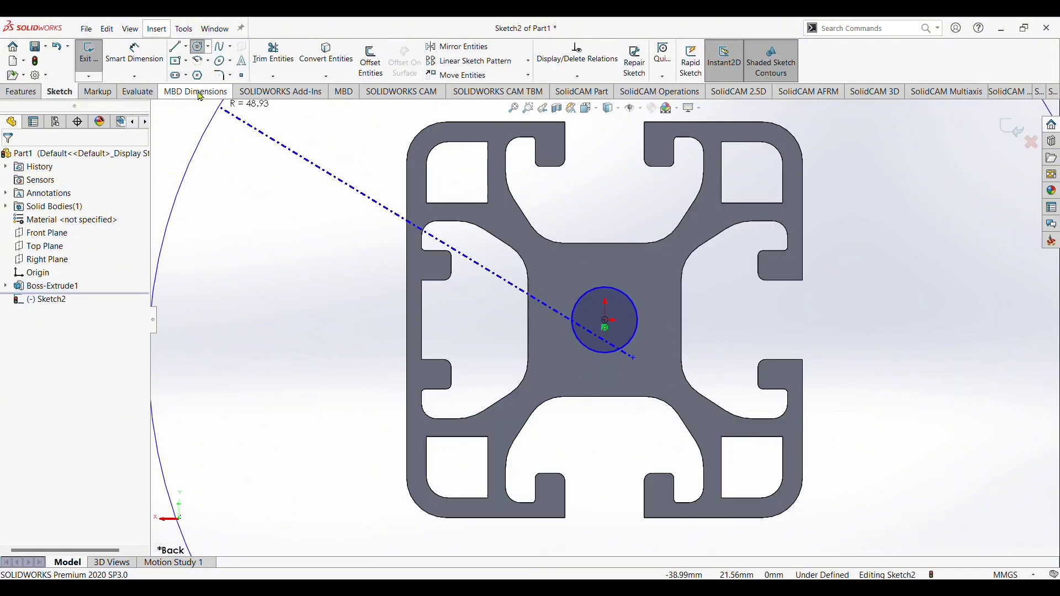
{"action": "left_click", "coordinate": [149, 57]}
{"action": "left_click", "coordinate": [630, 344]}
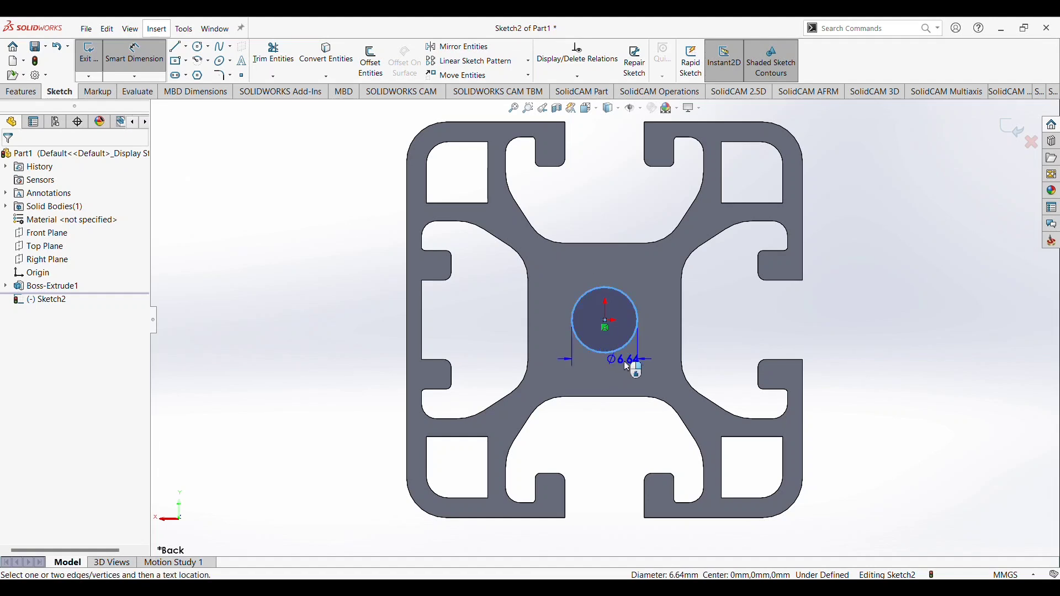
{"action": "left_click", "coordinate": [631, 366]}
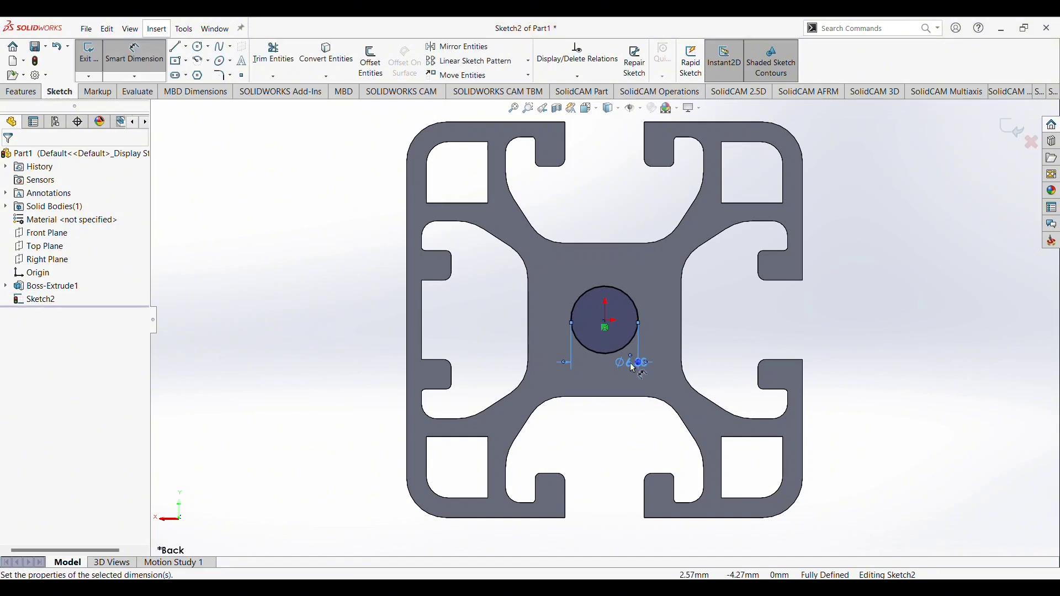
- Extruded-cut the circle 100 mm through the bar
{"action": "left_click", "coordinate": [9, 95]}
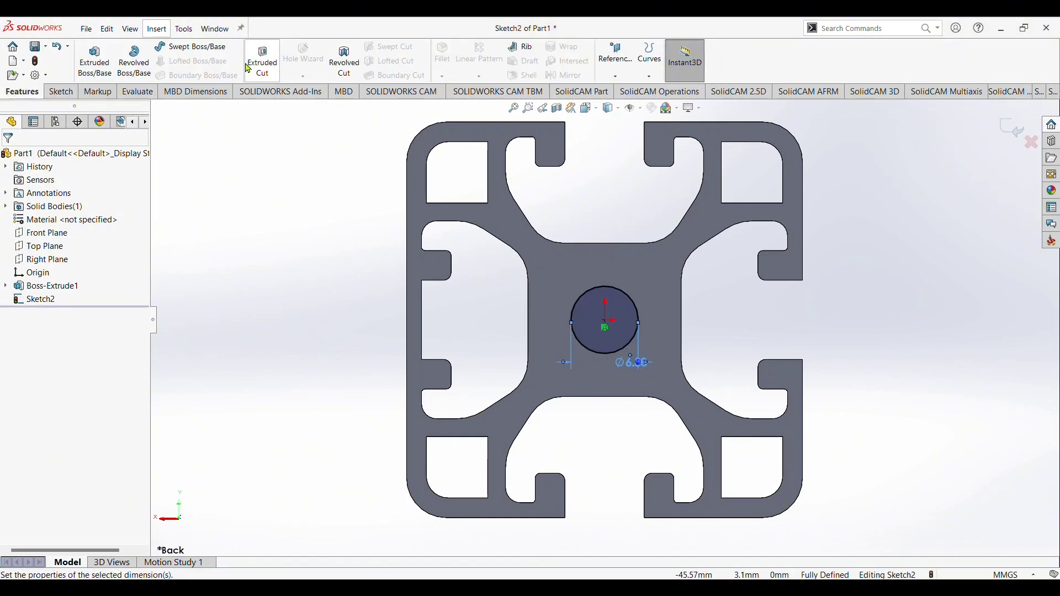
{"action": "left_click", "coordinate": [263, 60]}
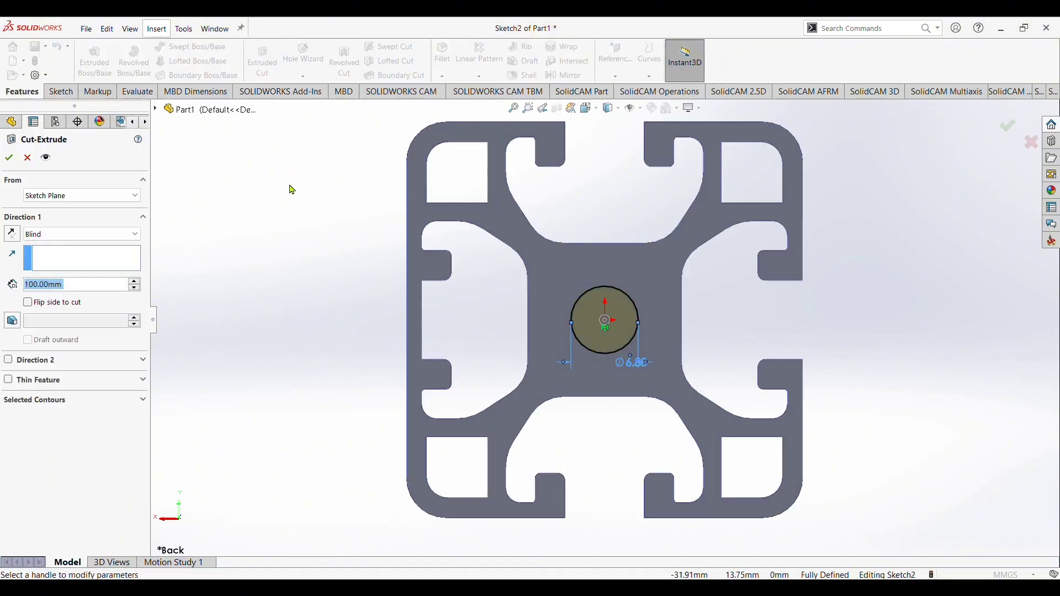
{"action": "left_click", "coordinate": [10, 159]}
{"action": "mouse_move", "coordinate": [200, 237]}
{"action": "middle_mouse_down"}
{"action": "mouse_move", "coordinate": [185, 239]}
{"action": "mouse_move", "coordinate": [305, 241]}
{"action": "mouse_move", "coordinate": [347, 350]}
{"action": "mouse_move", "coordinate": [502, 438]}
{"action": "mouse_move", "coordinate": [691, 336]}
{"action": "mouse_move", "coordinate": [833, 293]}
{"action": "mouse_move", "coordinate": [859, 237]}
{"action": "mouse_move", "coordinate": [842, 277]}
{"action": "mouse_move", "coordinate": [739, 337]}
{"action": "middle_mouse_up"}
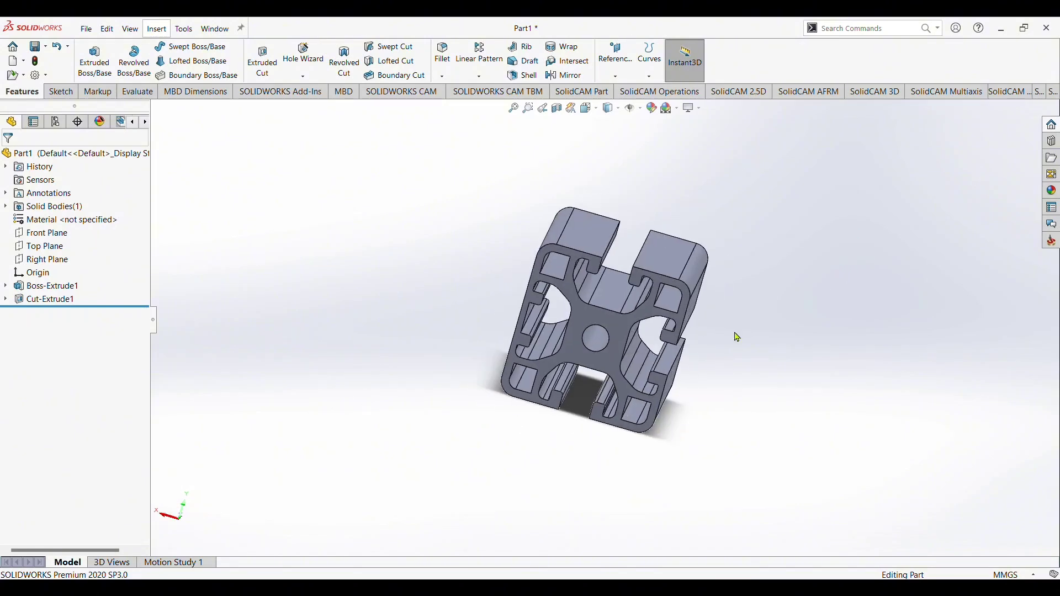
- Open the Appearances library and expand the Metal category
{"action": "left_click", "coordinate": [1052, 191]}
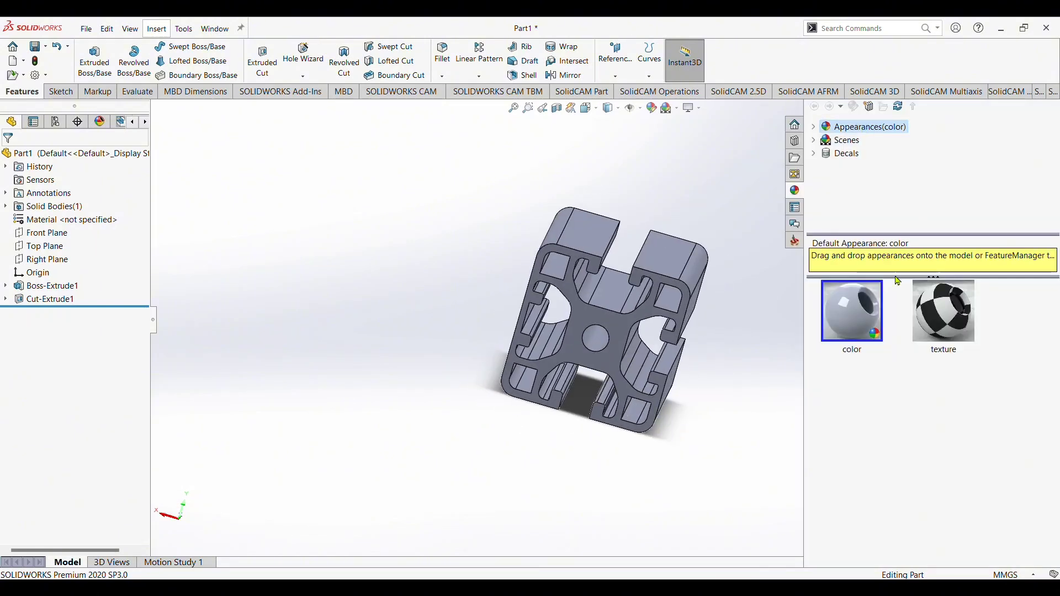
{"action": "left_click", "coordinate": [814, 127]}
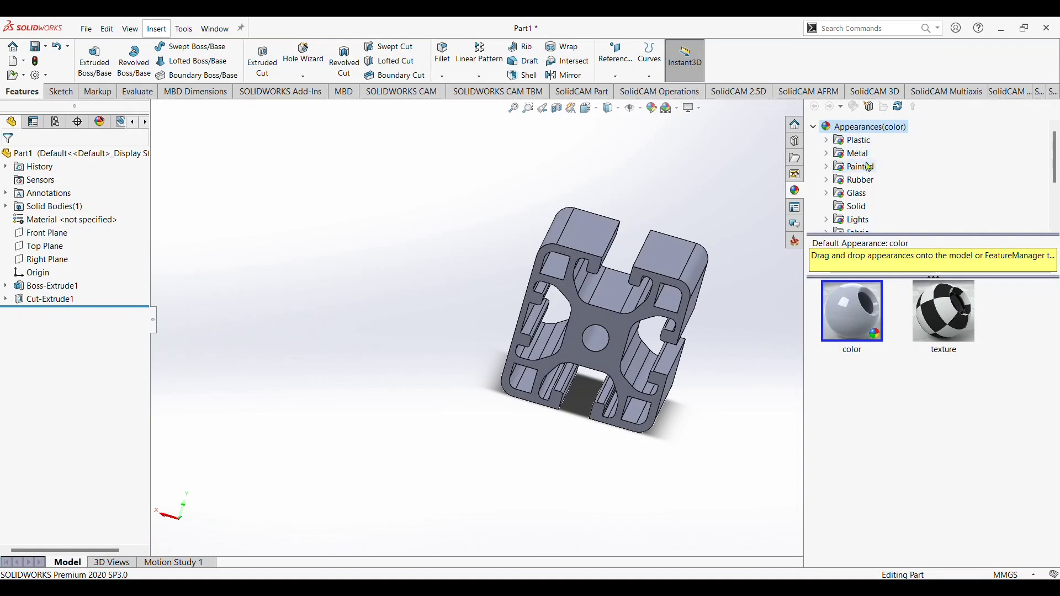
{"action": "left_click", "coordinate": [871, 159]}
{"action": "scroll", "coordinate": [925, 382], "scroll_direction": "down", "scroll_amount": 3}
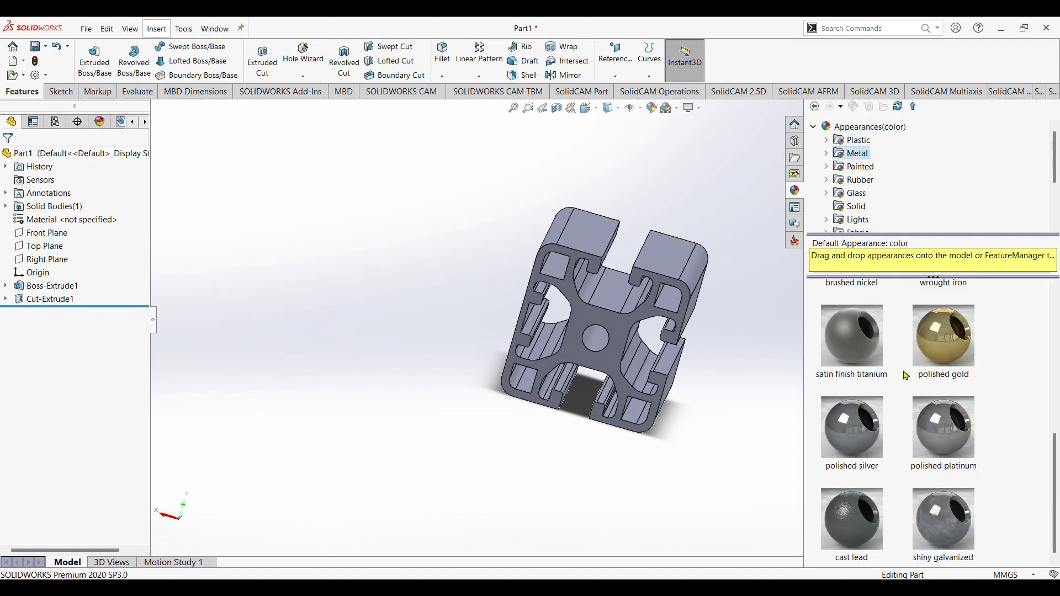
{"action": "scroll", "coordinate": [926, 382], "scroll_direction": "up", "scroll_amount": 3}
- Try metal finishes, then apply polished bronze to the part
{"action": "double_click", "coordinate": [956, 334]}
{"action": "double_click", "coordinate": [944, 494]}
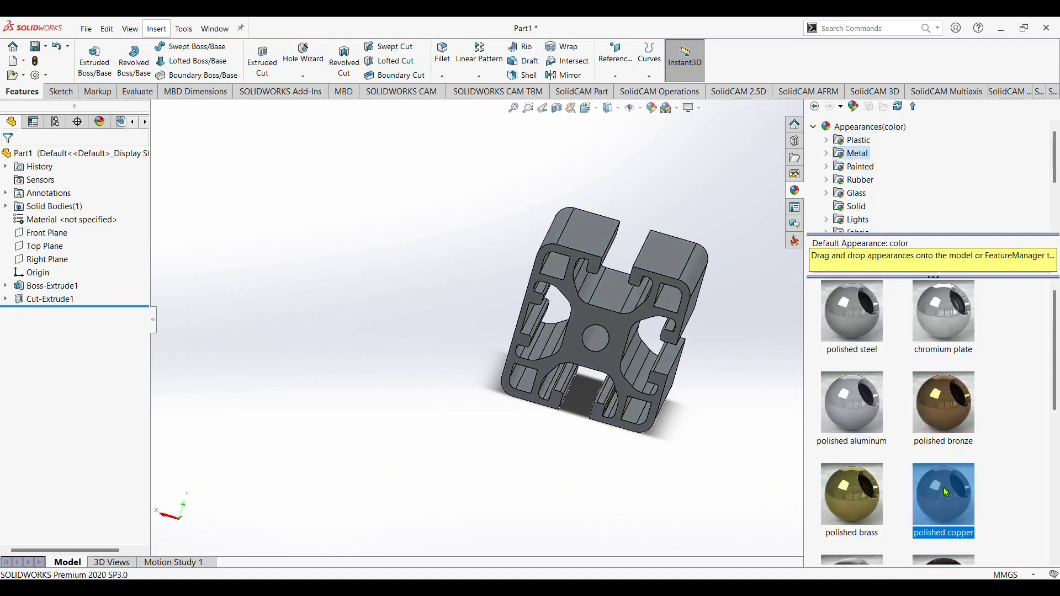
{"action": "left_click", "coordinate": [871, 504]}
{"action": "double_click", "coordinate": [933, 429]}
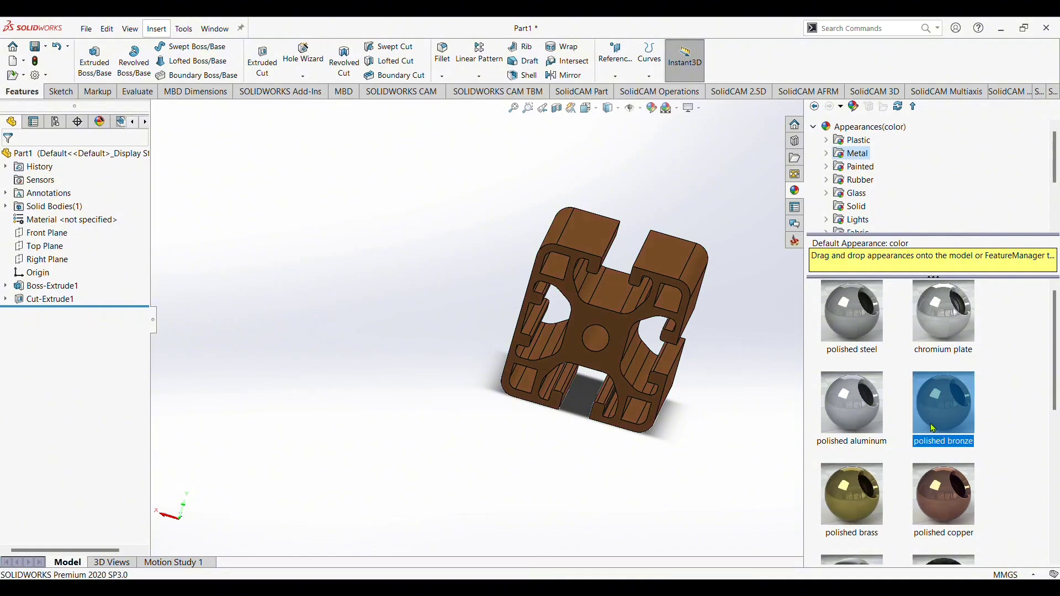
{"action": "middle_click_drag", "start_coordinate": [730, 400], "coordinate": [469, 336]}
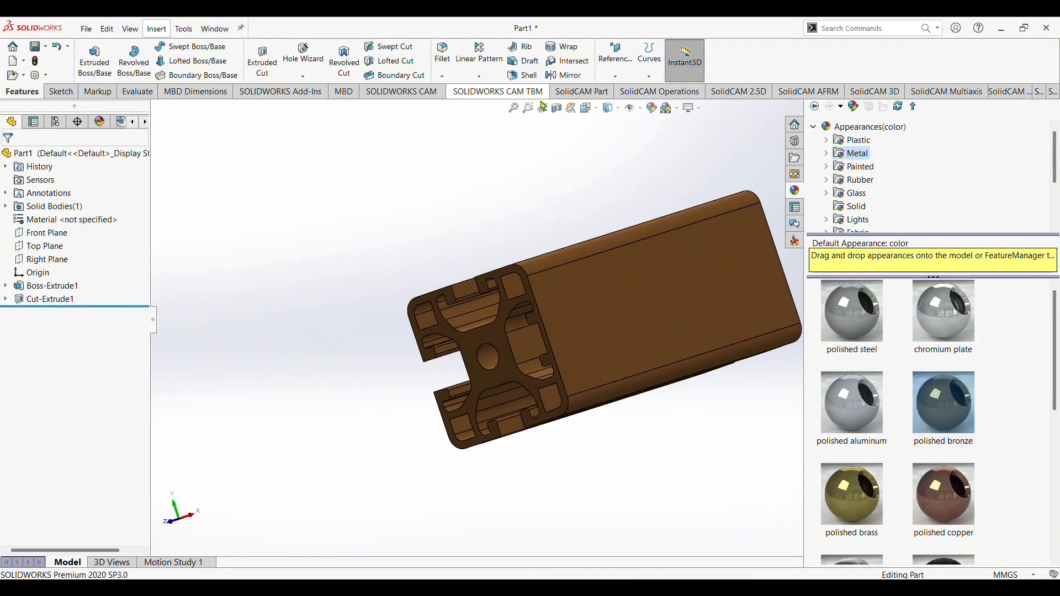
{"action": "left_click", "coordinate": [557, 108]}
- Base the section plane on the profile's end face and slide it into the body
{"action": "middle_click_drag", "start_coordinate": [851, 264], "coordinate": [935, 226]}
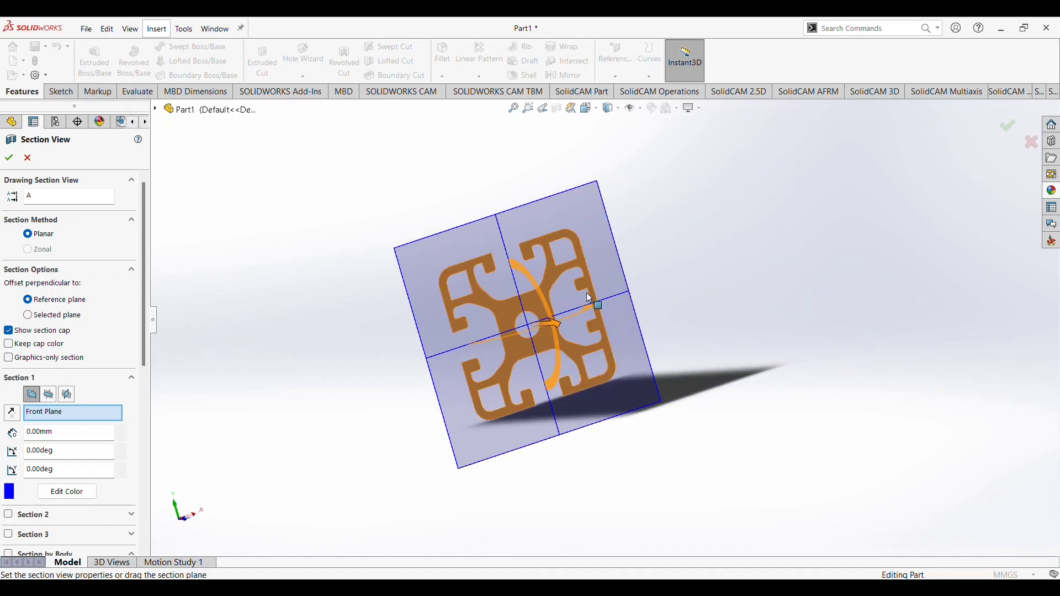
{"action": "mouse_move", "coordinate": [559, 324]}
{"action": "left_mouse_down"}
{"action": "mouse_move", "coordinate": [636, 350]}
{"action": "mouse_move", "coordinate": [709, 322]}
{"action": "left_mouse_up"}
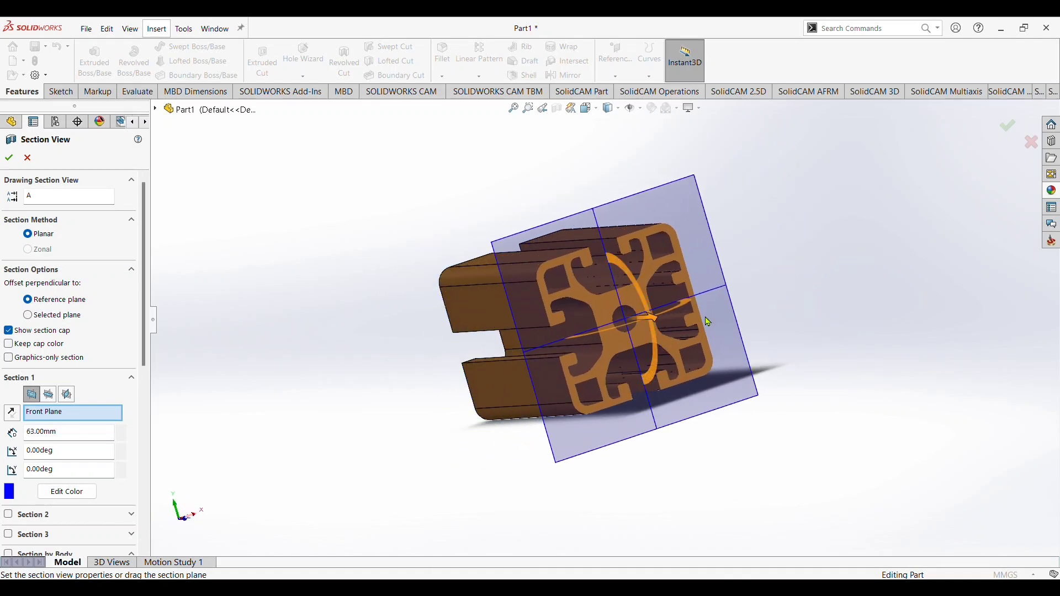
{"action": "middle_click_drag", "start_coordinate": [780, 290], "coordinate": [739, 301]}
{"action": "left_click", "coordinate": [738, 297]}
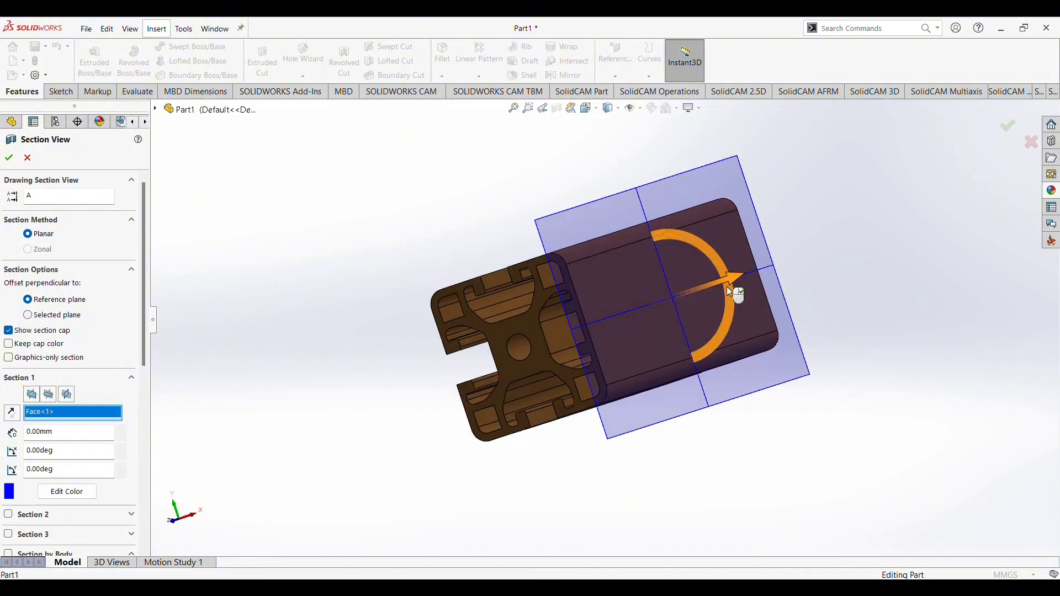
{"action": "mouse_move", "coordinate": [749, 285]}
{"action": "left_mouse_down"}
{"action": "mouse_move", "coordinate": [699, 282]}
{"action": "mouse_move", "coordinate": [634, 308]}
{"action": "left_mouse_up"}
{"action": "middle_click_drag", "start_coordinate": [732, 289], "coordinate": [759, 275]}
{"action": "mouse_move", "coordinate": [661, 307]}
{"action": "left_mouse_down"}
{"action": "mouse_move", "coordinate": [709, 301]}
{"action": "mouse_move", "coordinate": [658, 297]}
{"action": "left_mouse_up"}
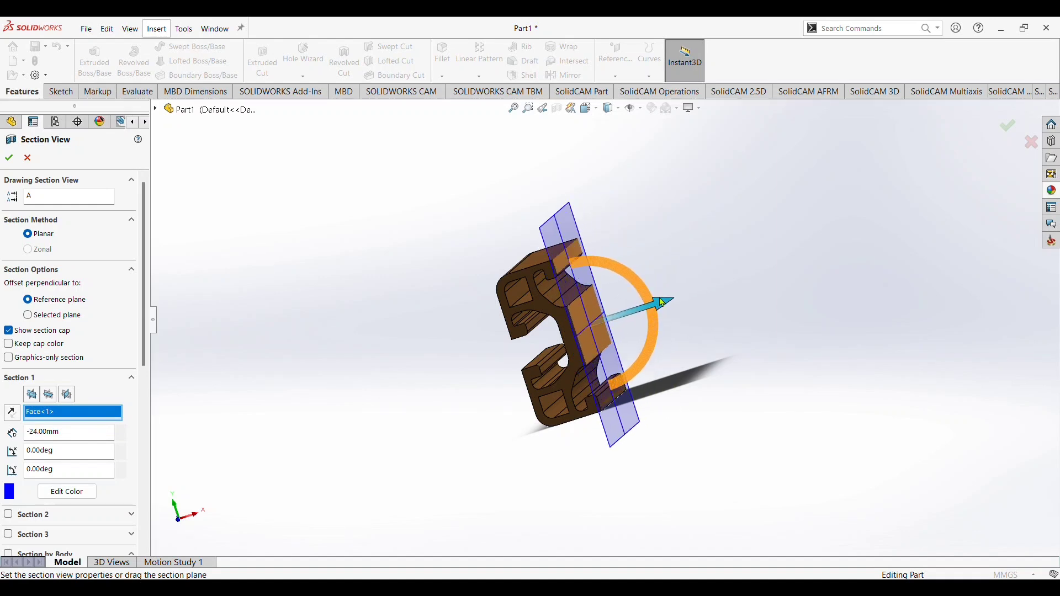
- View the cut from another angle, push the plane deeper, then close section view and save
{"action": "mouse_move", "coordinate": [679, 275]}
{"action": "middle_mouse_down"}
{"action": "mouse_move", "coordinate": [671, 223]}
{"action": "mouse_move", "coordinate": [649, 228]}
{"action": "middle_mouse_up"}
{"action": "scroll", "coordinate": [652, 277], "scroll_direction": "down", "scroll_amount": 1}
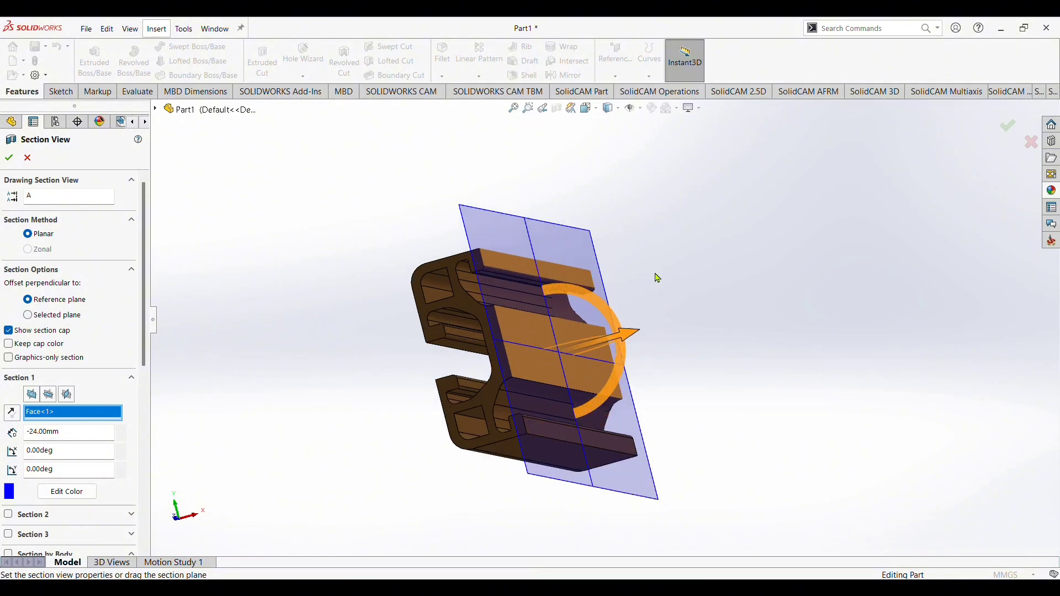
{"action": "scroll", "coordinate": [623, 277], "scroll_direction": "down", "scroll_amount": 3}
{"action": "scroll", "coordinate": [614, 332], "scroll_direction": "up", "scroll_amount": 4}
{"action": "scroll", "coordinate": [577, 373], "scroll_direction": "down", "scroll_amount": 2}
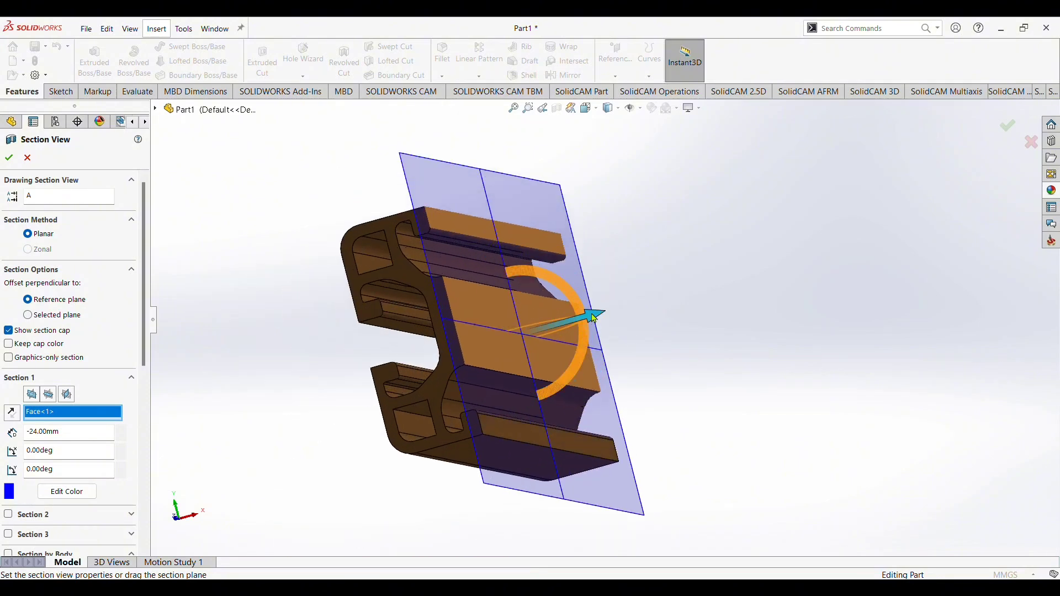
{"action": "mouse_move", "coordinate": [589, 319]}
{"action": "left_mouse_down"}
{"action": "mouse_move", "coordinate": [541, 337]}
{"action": "mouse_move", "coordinate": [511, 335]}
{"action": "mouse_move", "coordinate": [559, 330]}
{"action": "mouse_move", "coordinate": [674, 284]}
{"action": "mouse_move", "coordinate": [726, 288]}
{"action": "mouse_move", "coordinate": [784, 268]}
{"action": "left_mouse_up"}
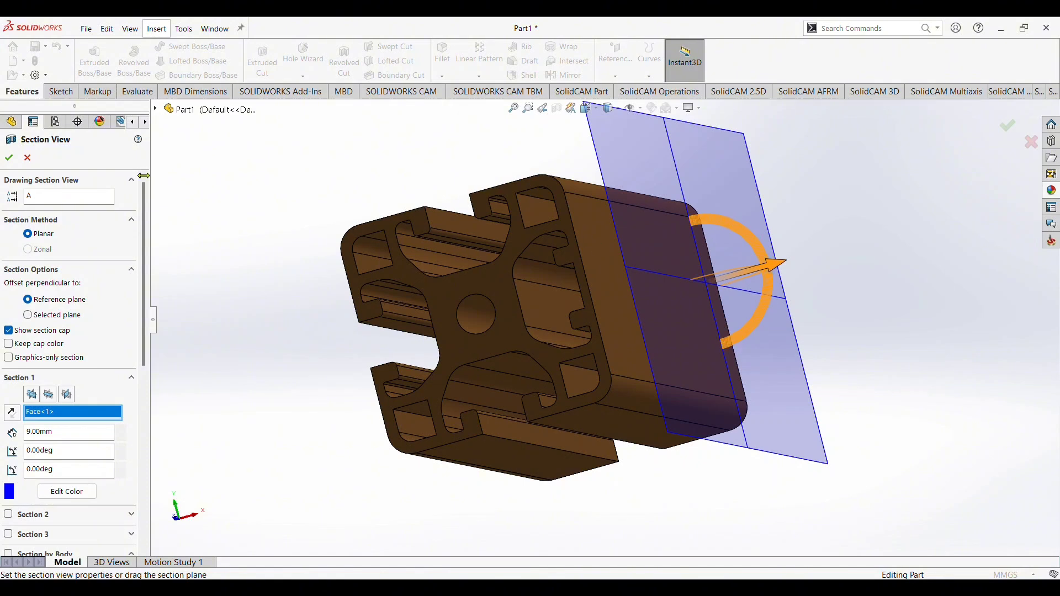
{"action": "left_click", "coordinate": [33, 160]}
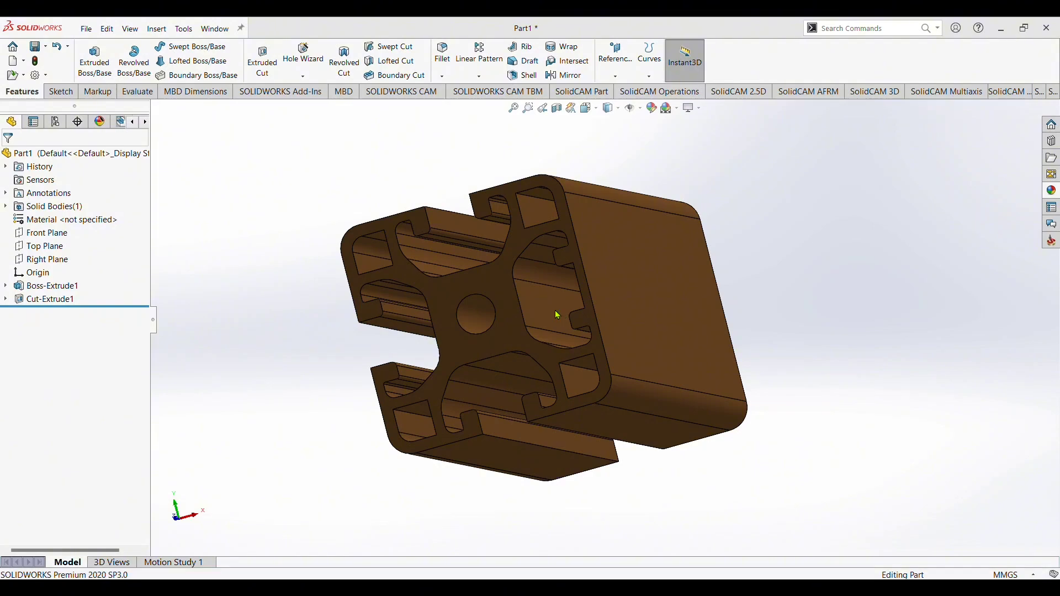
{"action": "key", "text": "ctrl+s"}
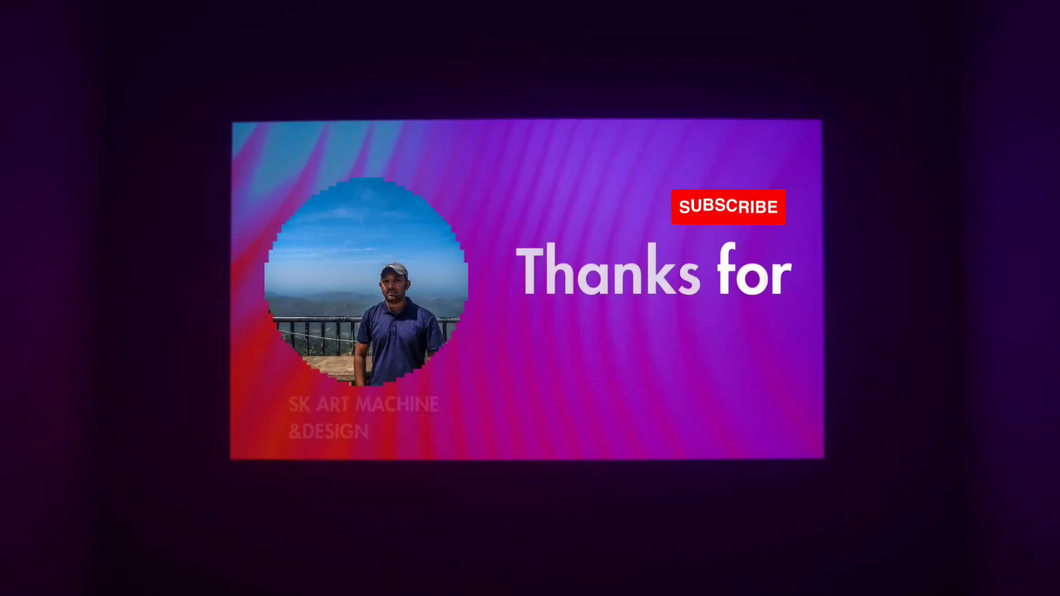